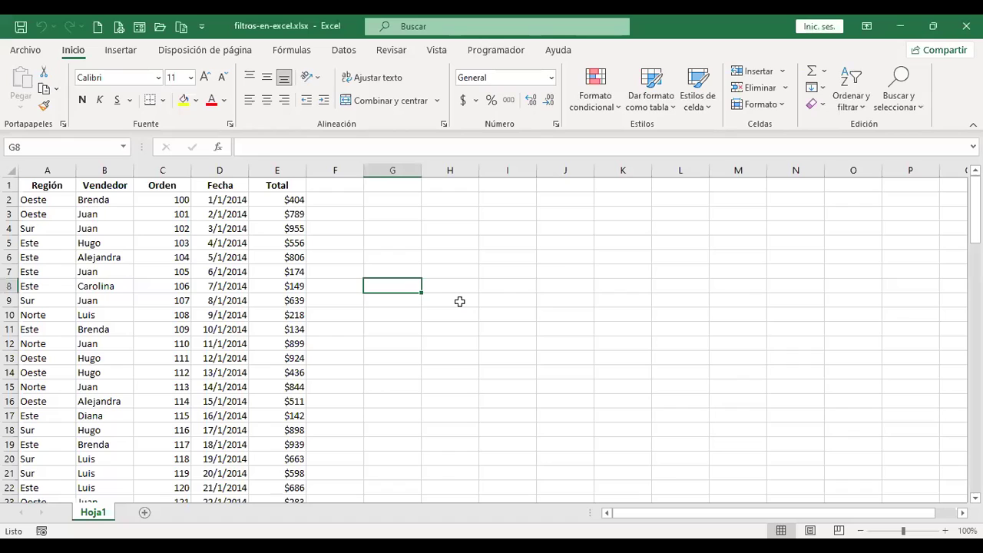
Turn on the filter for the header row of the data table, from Región to Total
key(ctrl+Home)
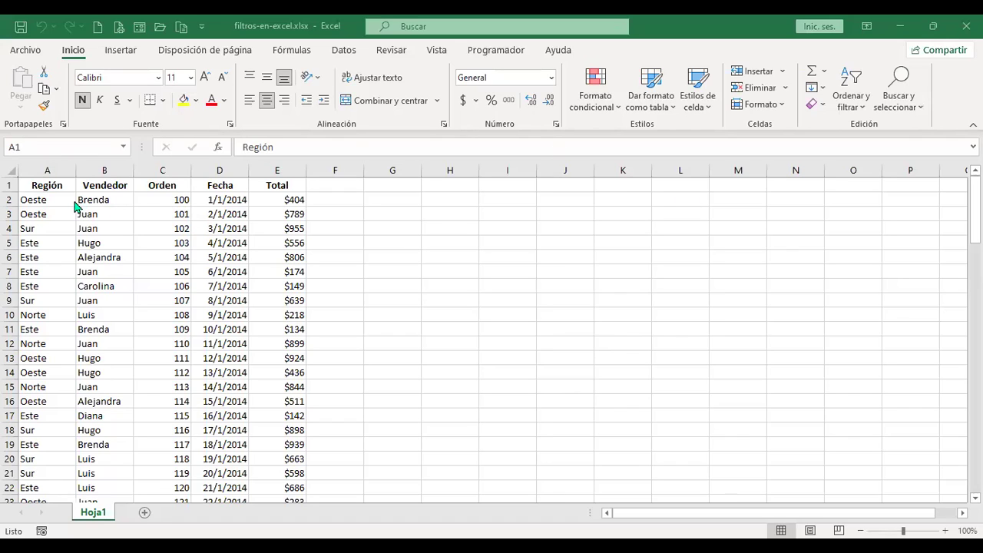
click(345, 198)
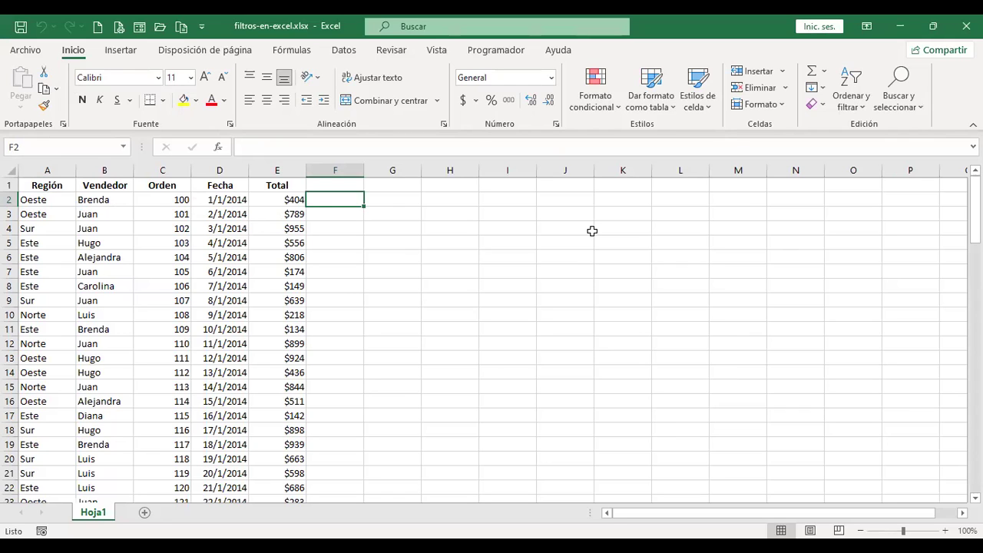
key(ctrl+End)
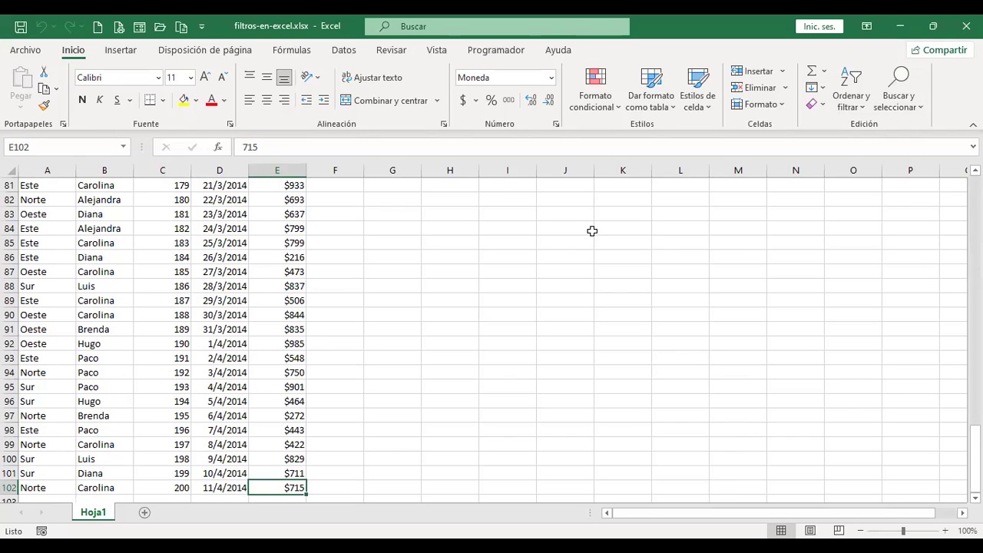
key(ctrl+Home)
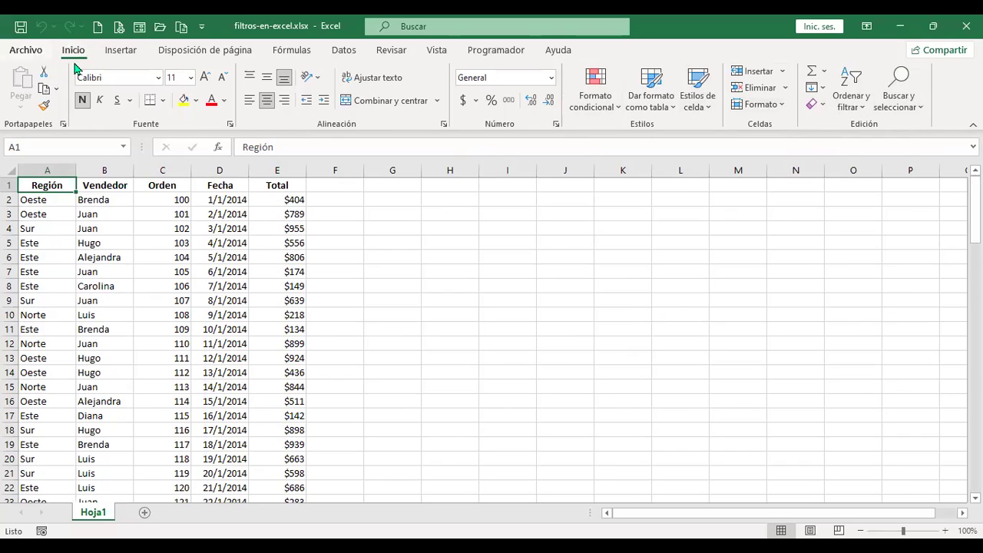
click(862, 112)
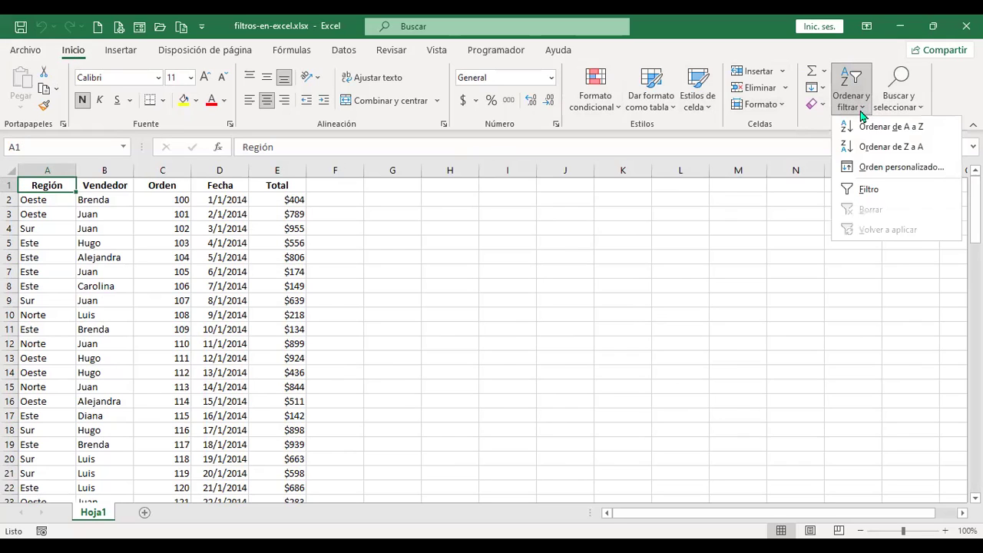
click(887, 191)
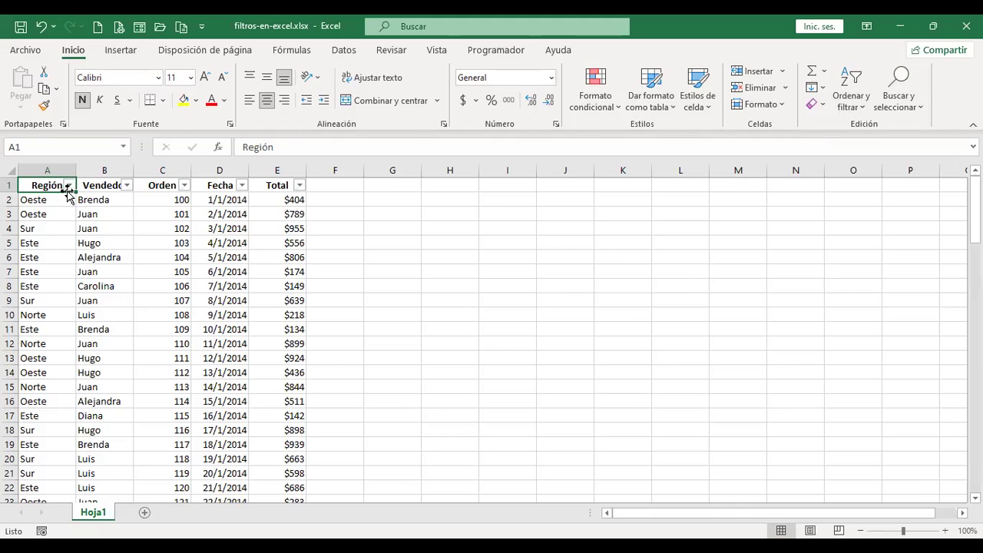
Filter the Región column to show only the Este rows
ctrl+scroll(416, 325, up, 4)
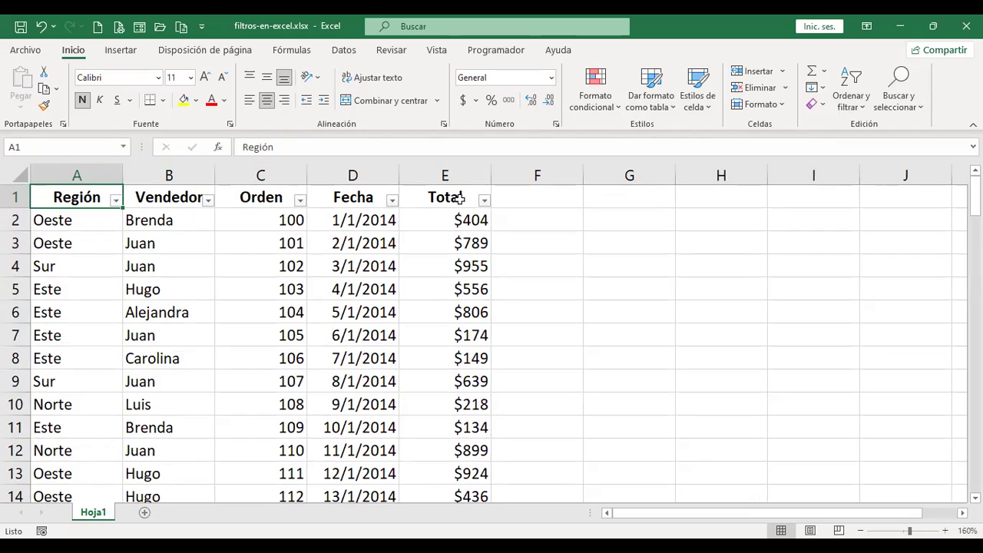
click(115, 201)
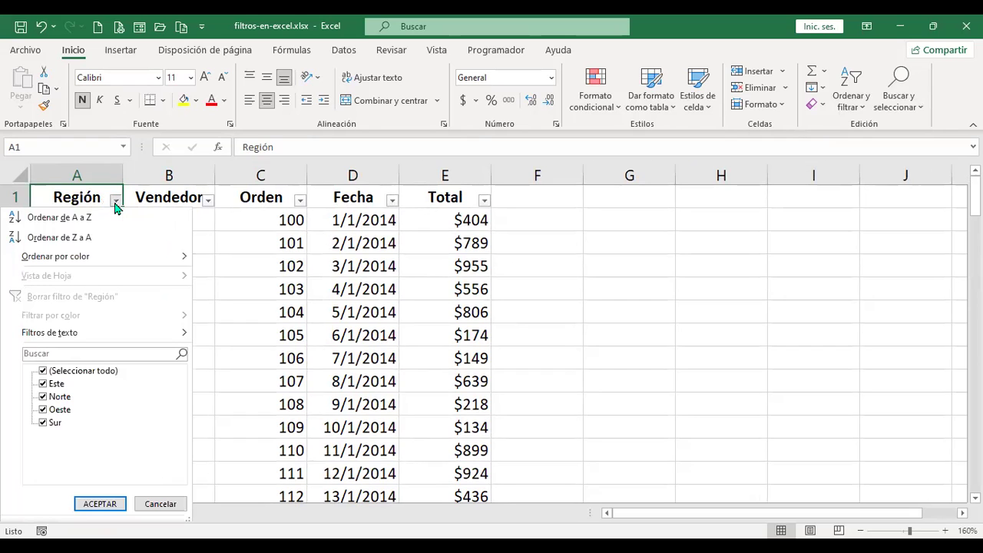
click(43, 371)
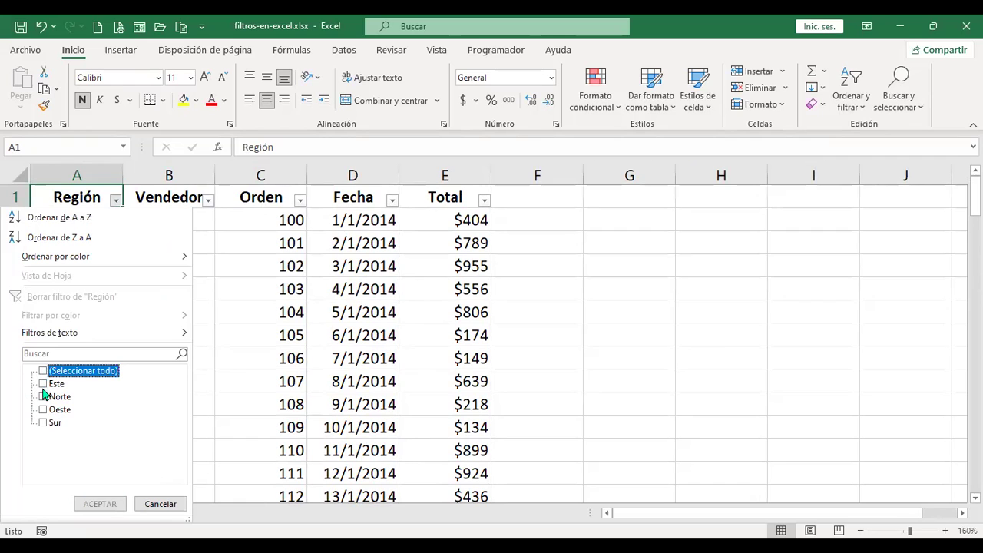
click(43, 383)
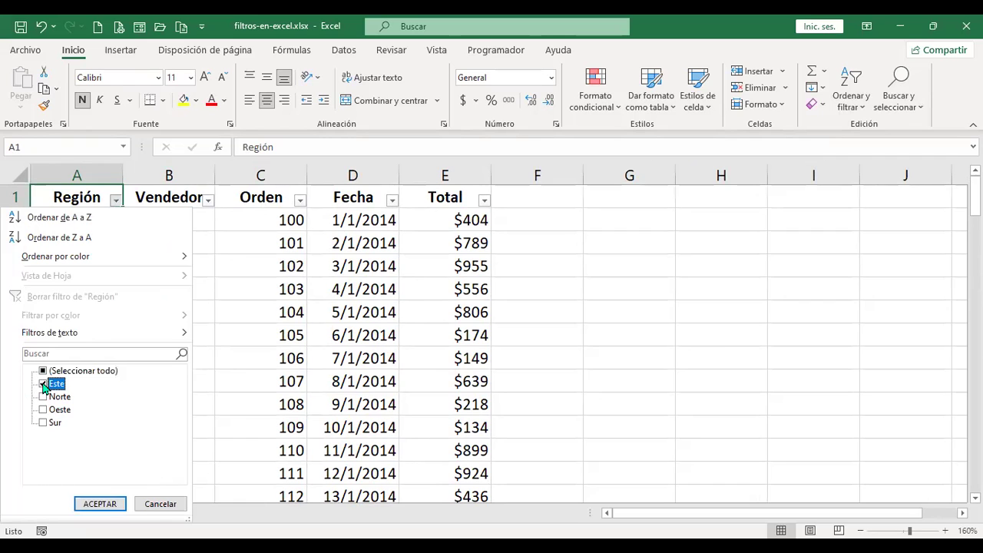
click(100, 503)
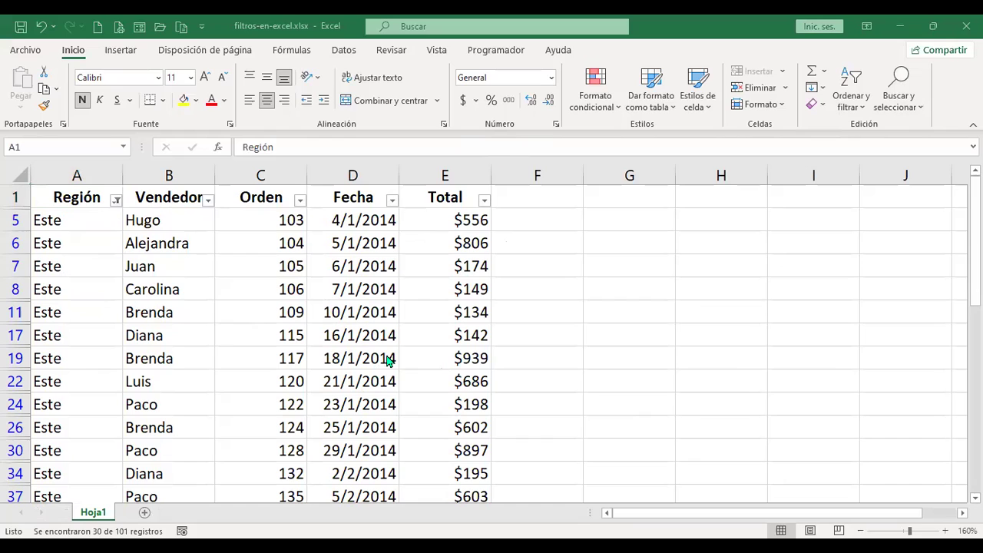
Change the Región filter to show only the Norte and Sur rows
click(115, 203)
click(117, 202)
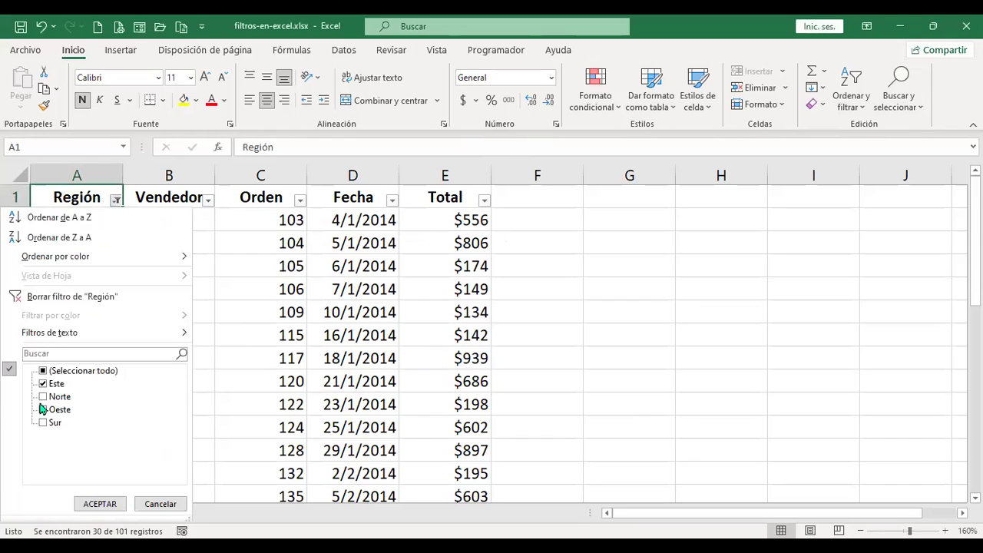
click(43, 384)
click(43, 396)
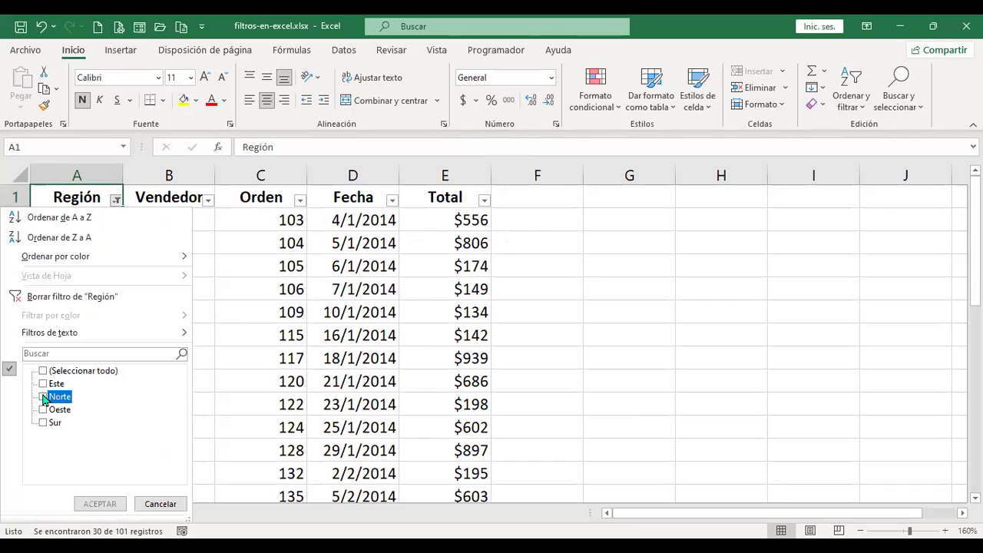
click(44, 423)
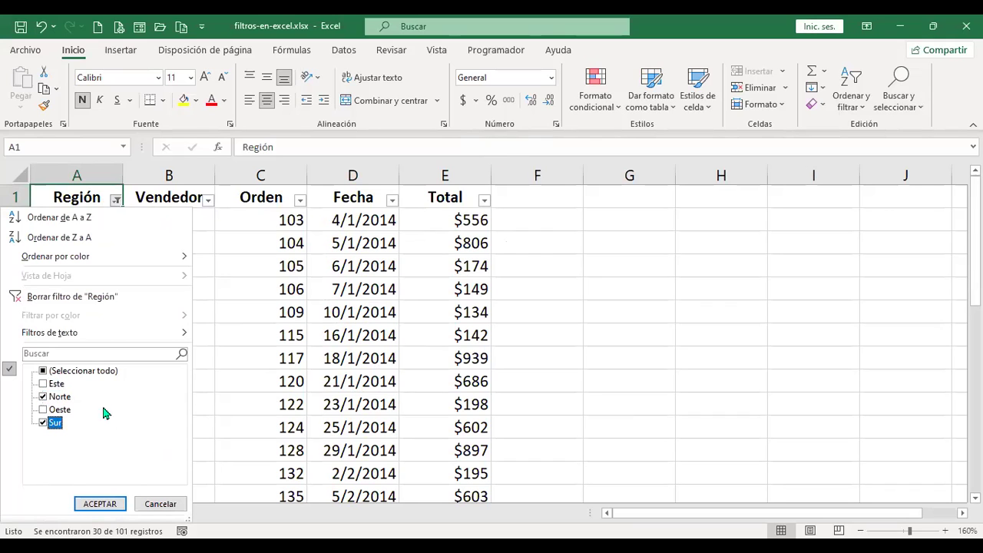
click(100, 503)
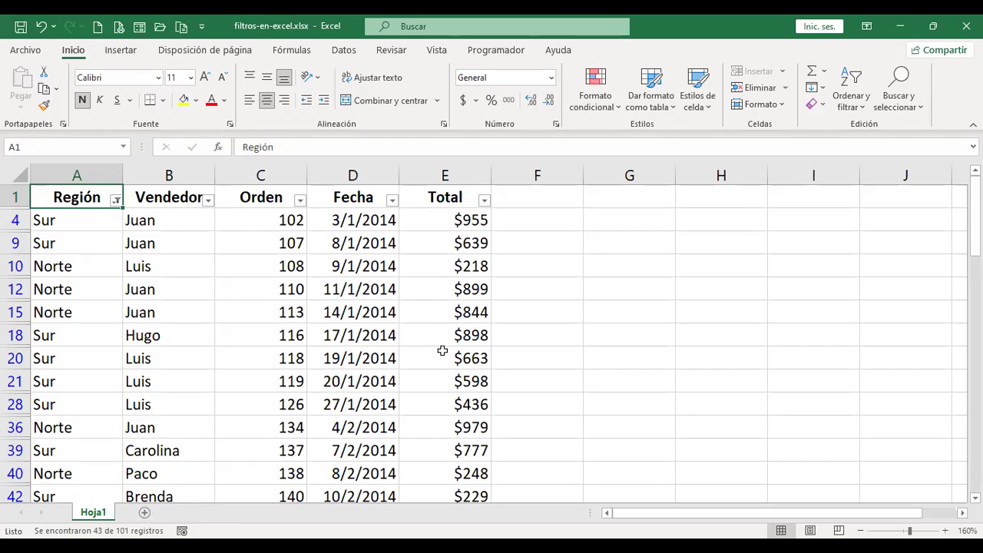
Reset the Región filter to show all regions
click(116, 201)
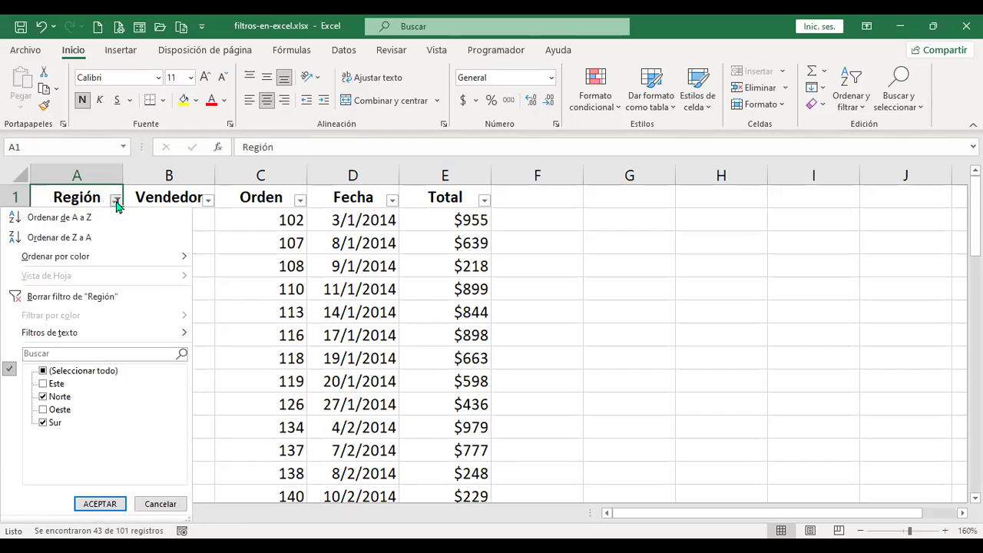
click(46, 372)
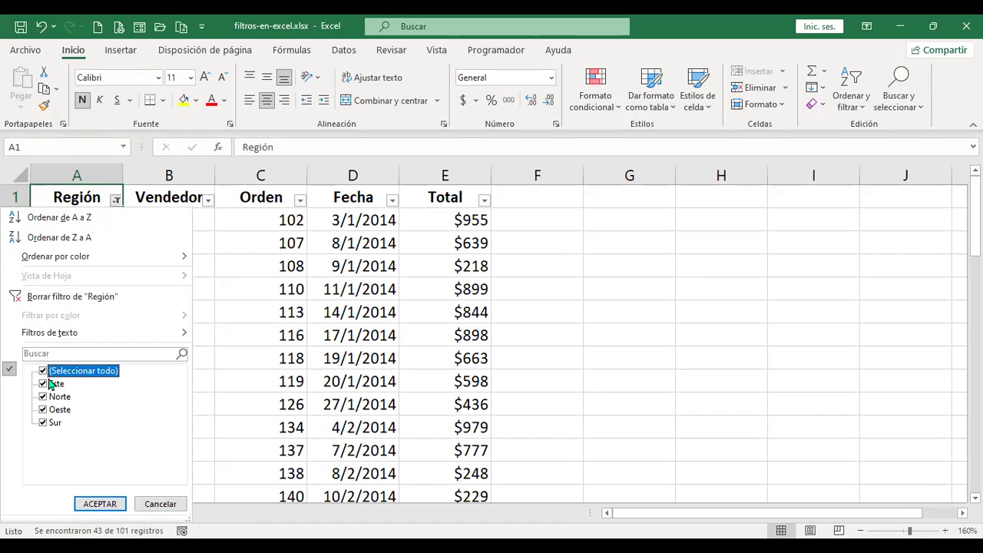
click(106, 513)
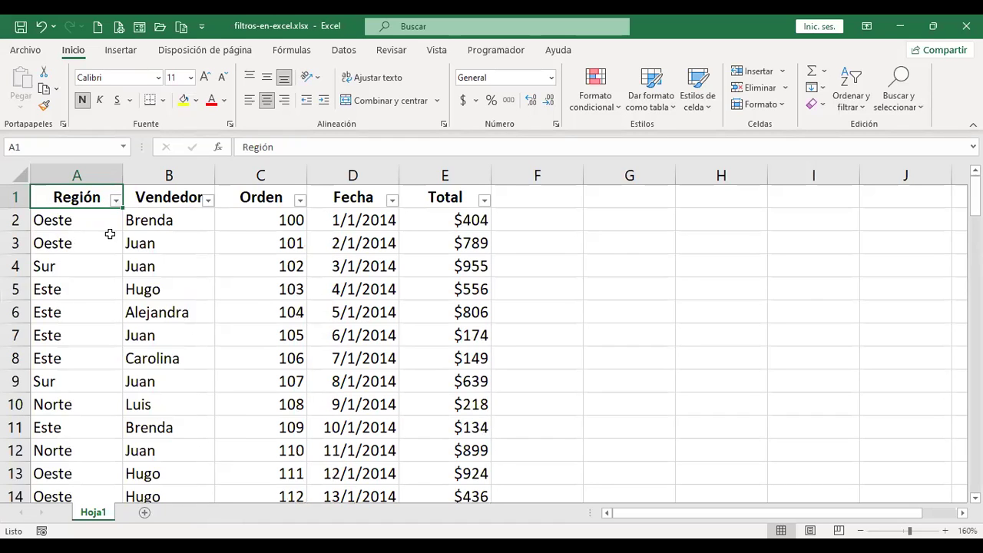
click(116, 199)
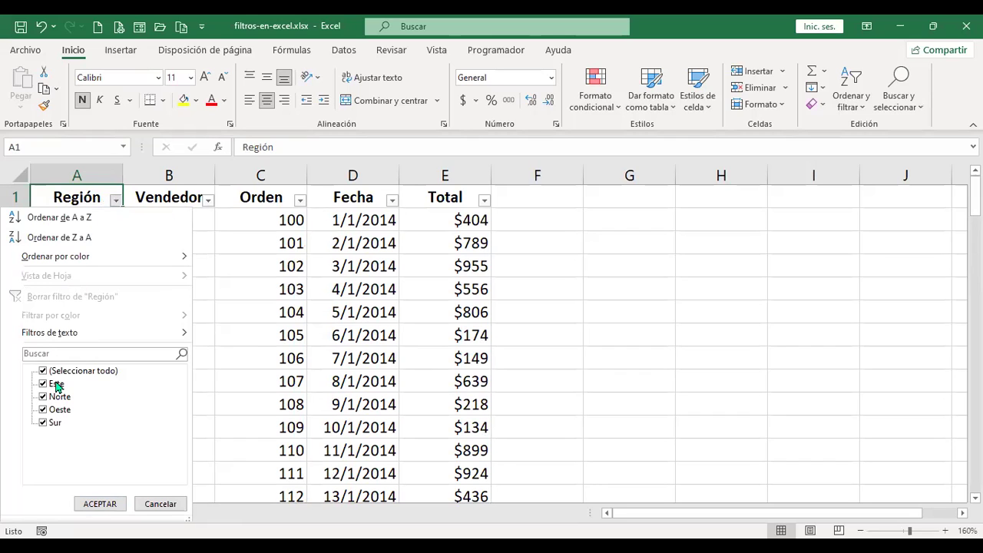
mouse_move(65, 337)
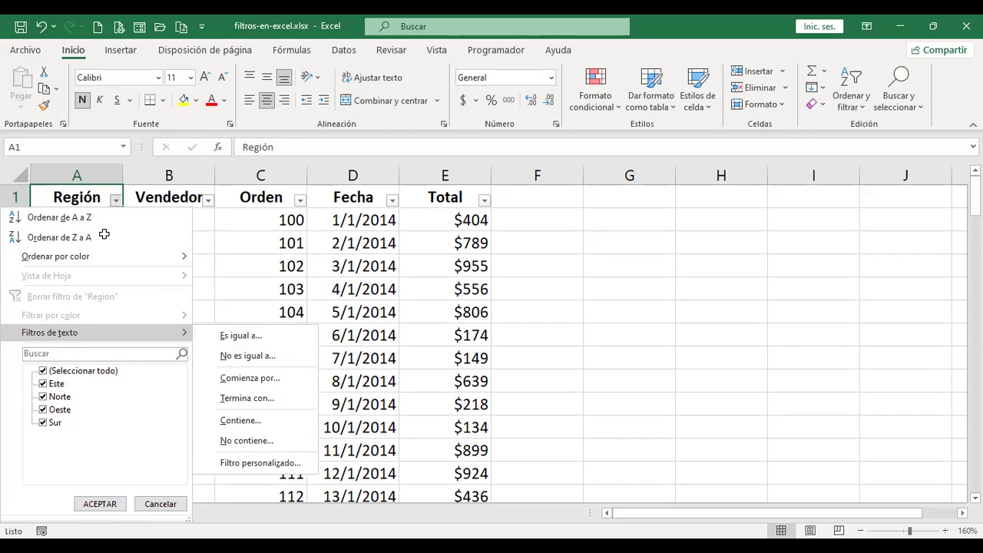
key(Escape)
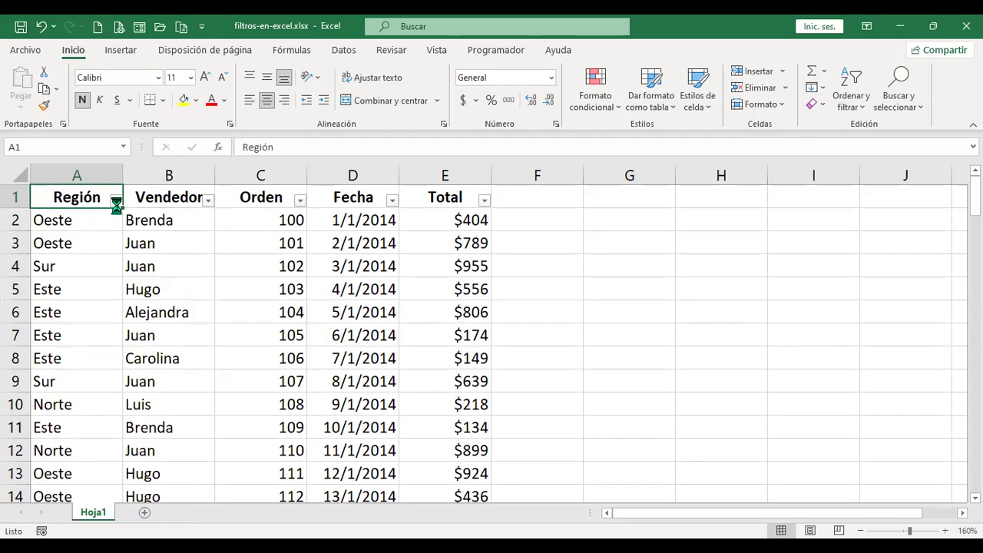
Apply a text filter to the Región column for values equal to "oeste", and undo it
click(115, 200)
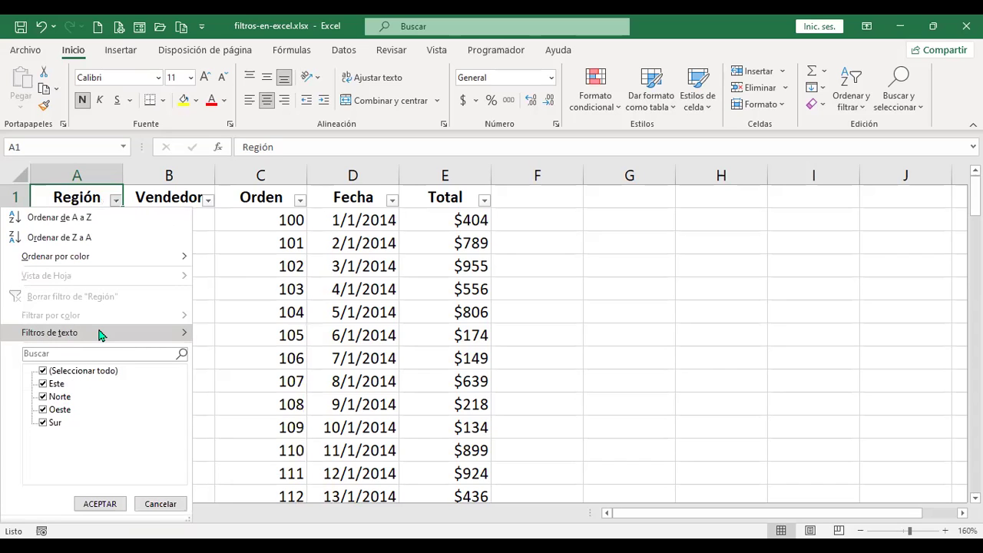
mouse_move(100, 334)
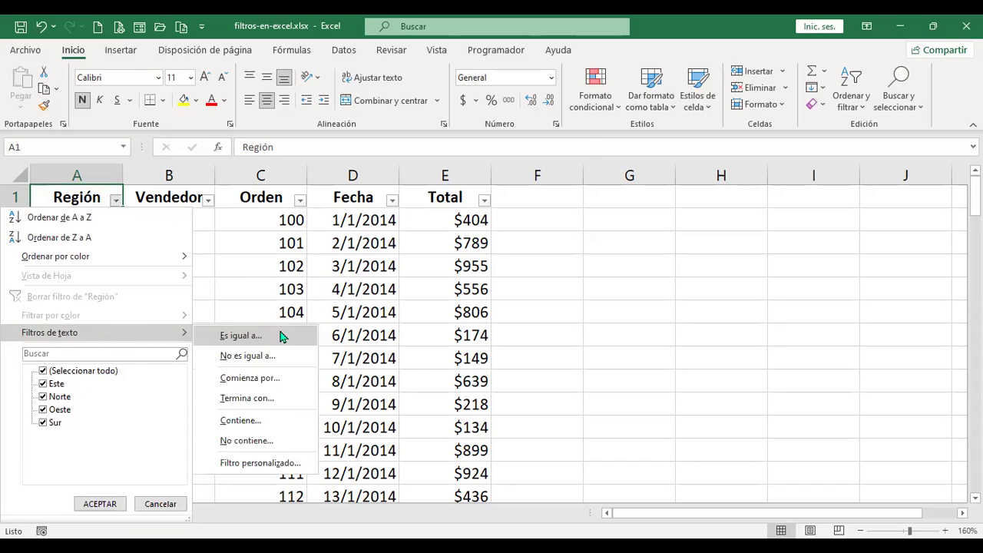
click(276, 335)
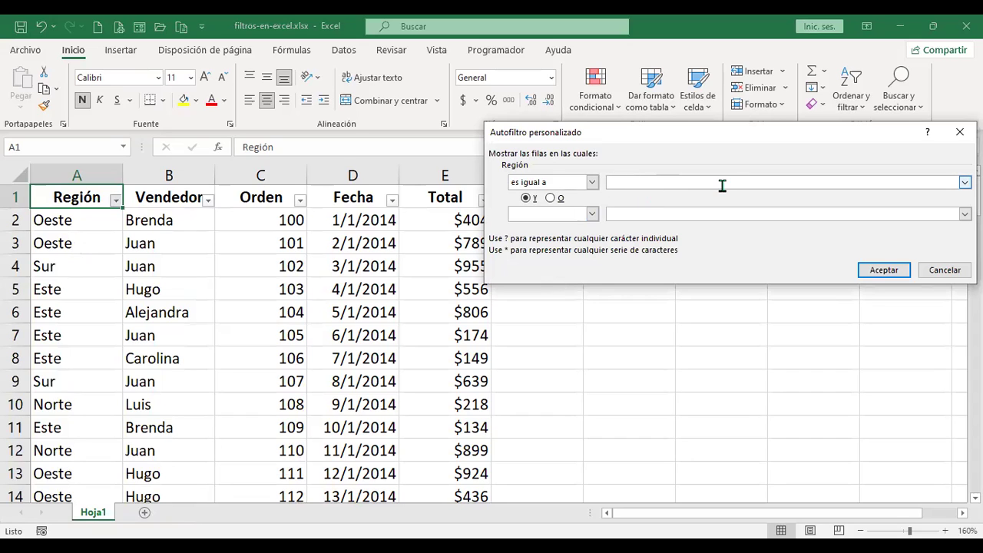
text(oeste)
click(897, 269)
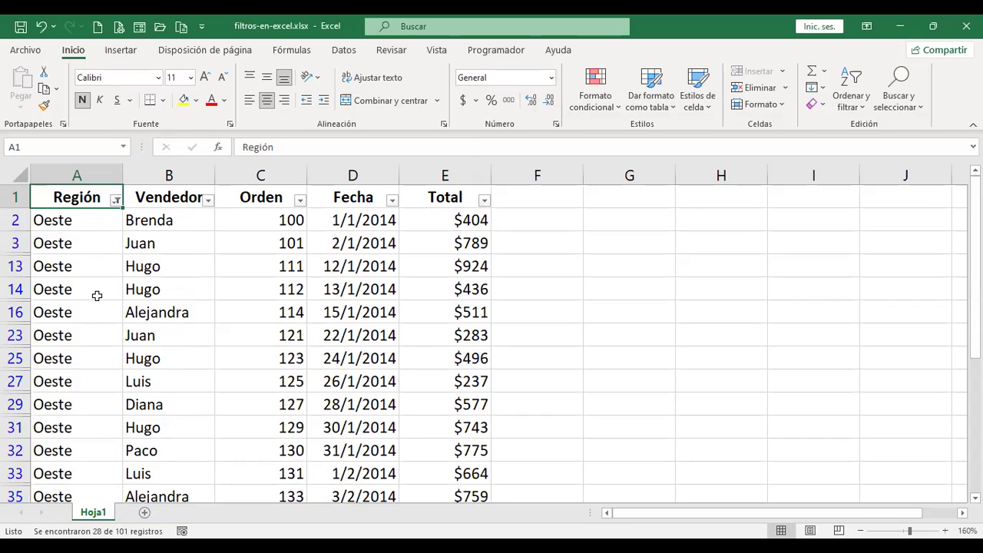
key(ctrl+z)
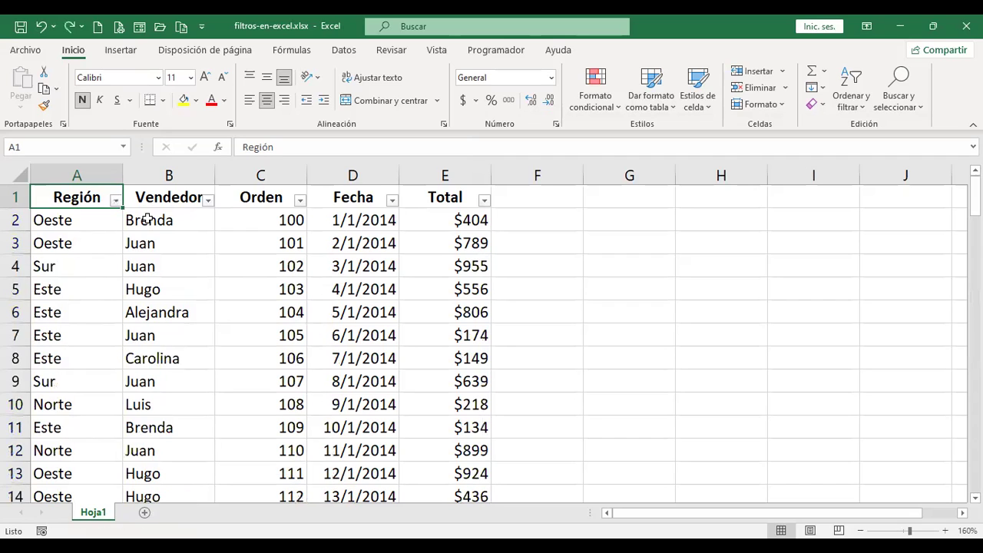
Apply a text filter to the Región column for values not equal to "sur", and undo it
click(112, 199)
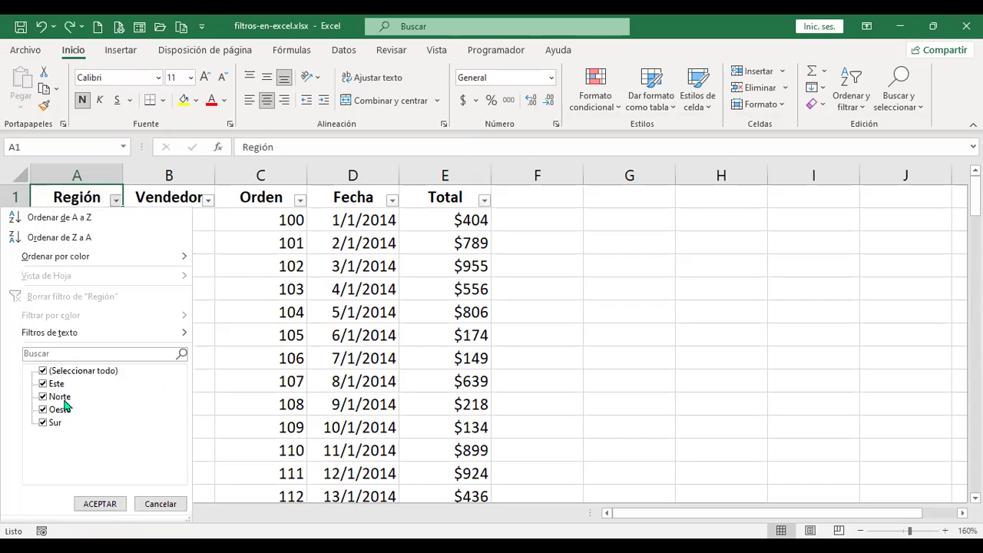
mouse_move(253, 344)
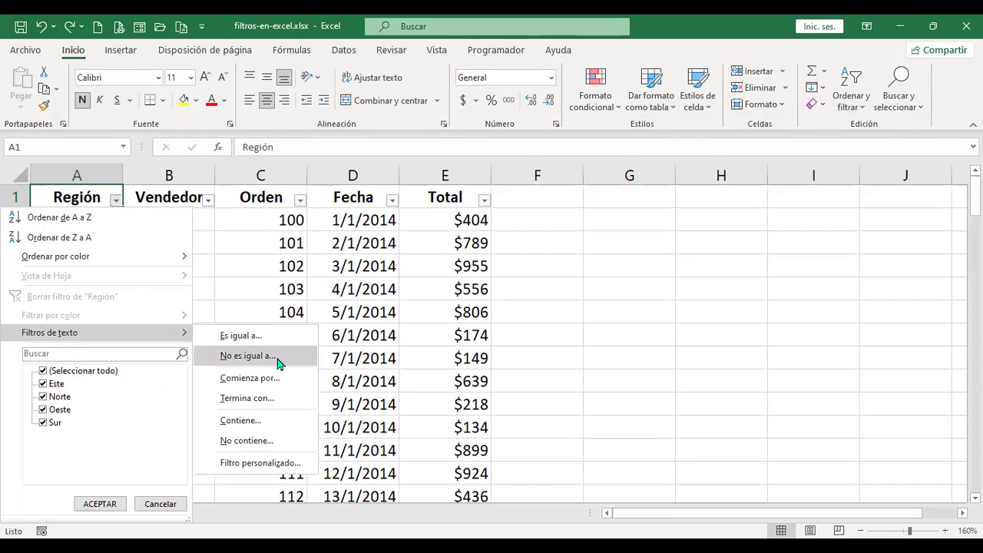
click(247, 356)
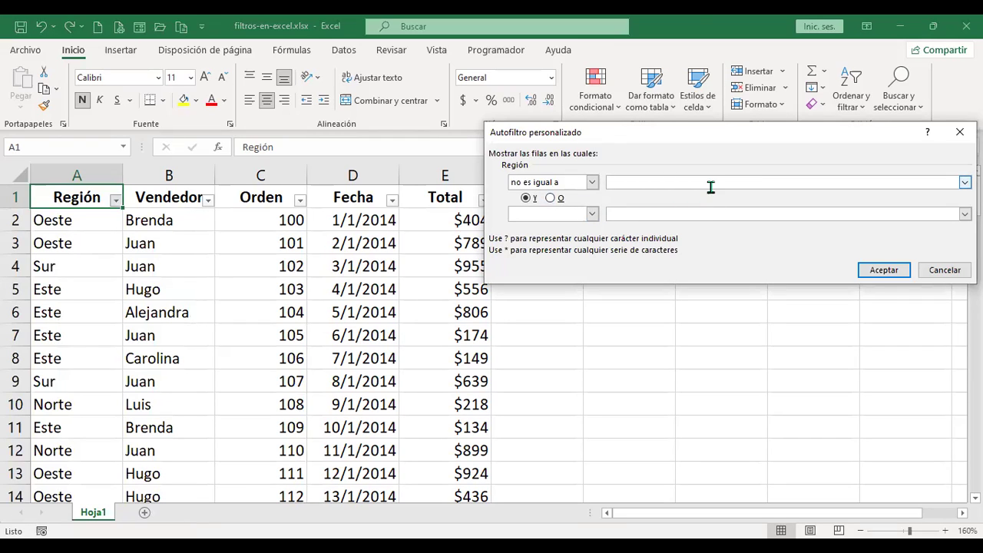
text(sur)
click(883, 270)
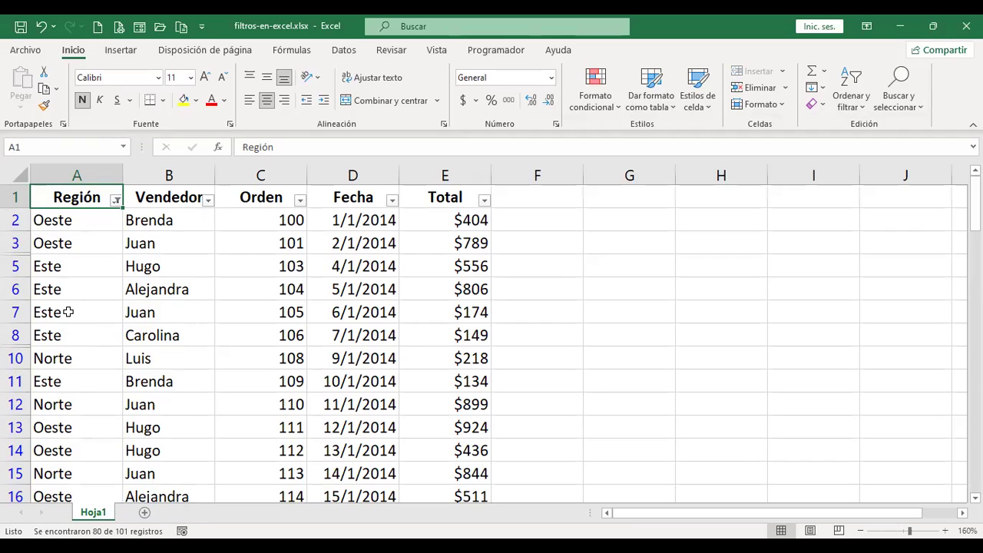
key(ctrl+z)
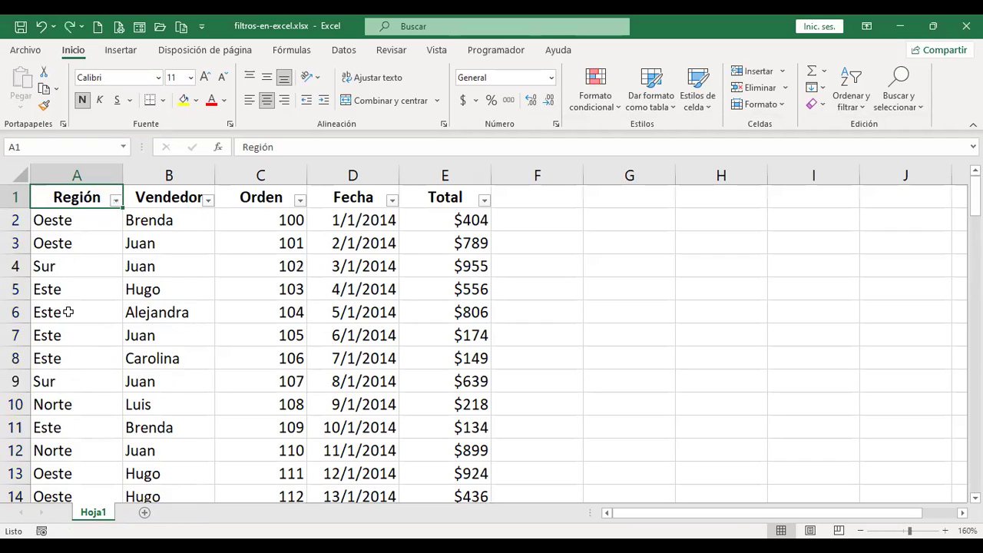
click(115, 200)
mouse_move(117, 341)
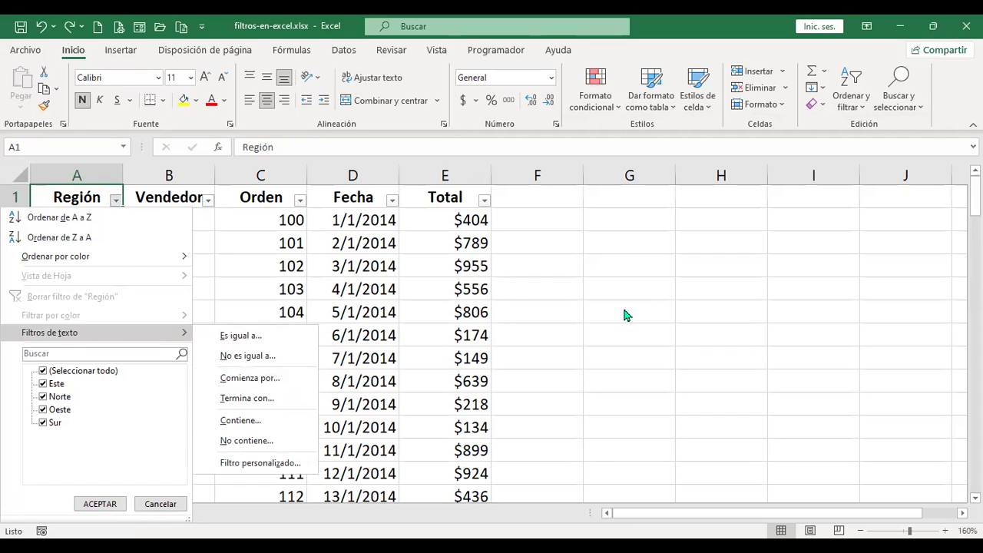
click(112, 206)
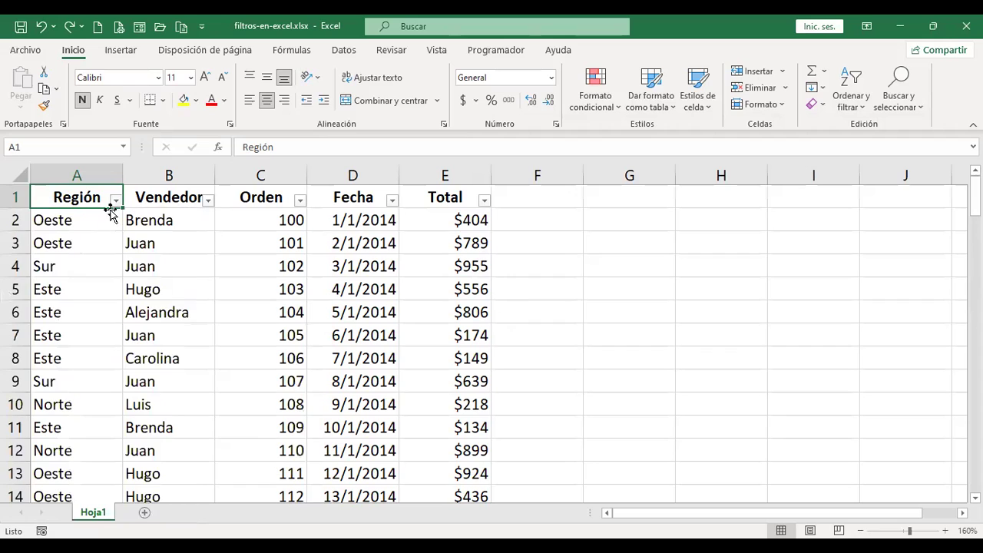
Examine the Vendedor column's filter options, including its text filters and list of sellers
click(161, 198)
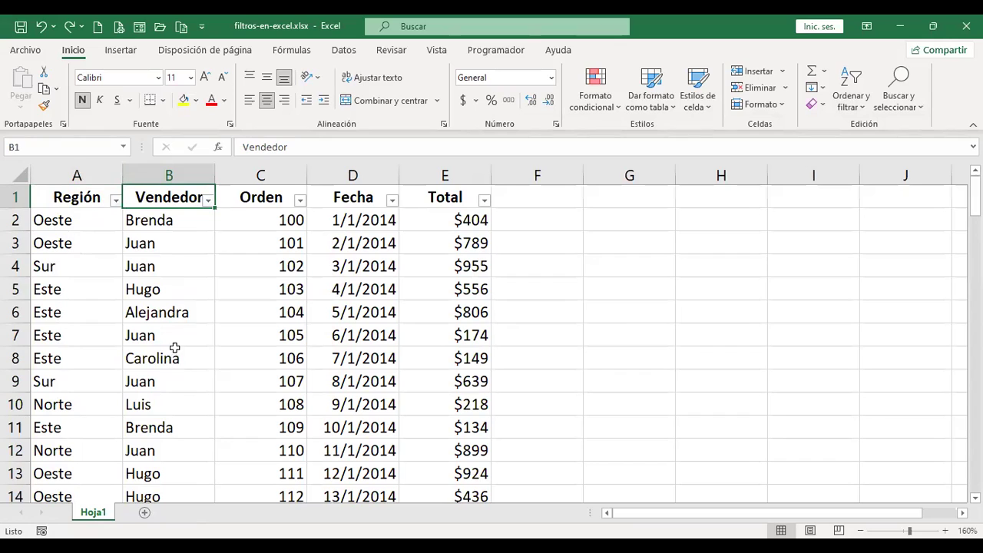
click(209, 201)
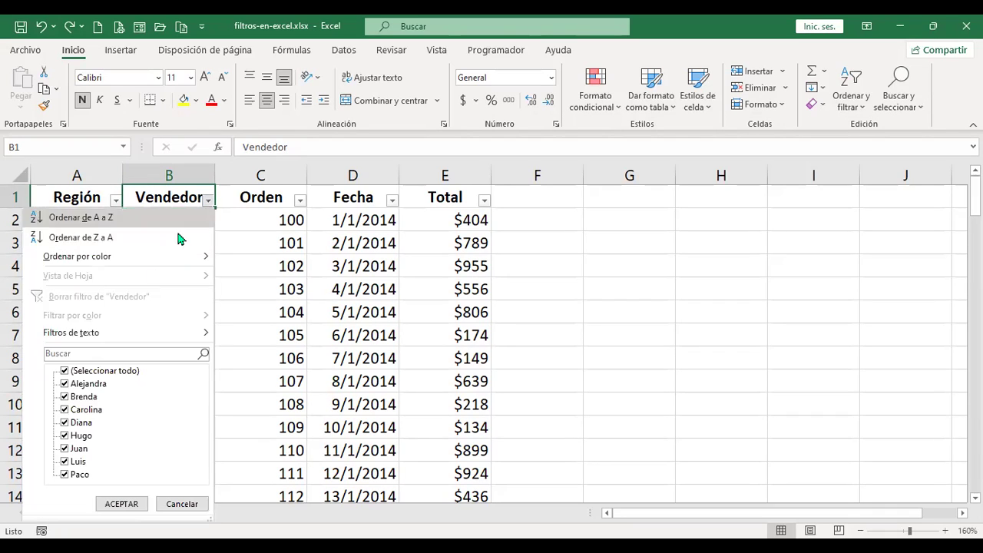
mouse_move(170, 336)
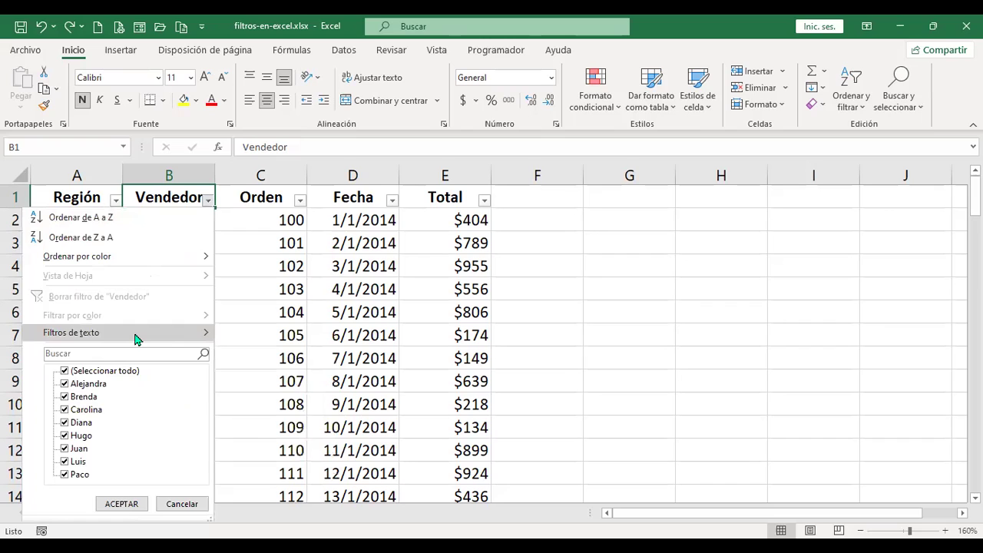
mouse_move(135, 335)
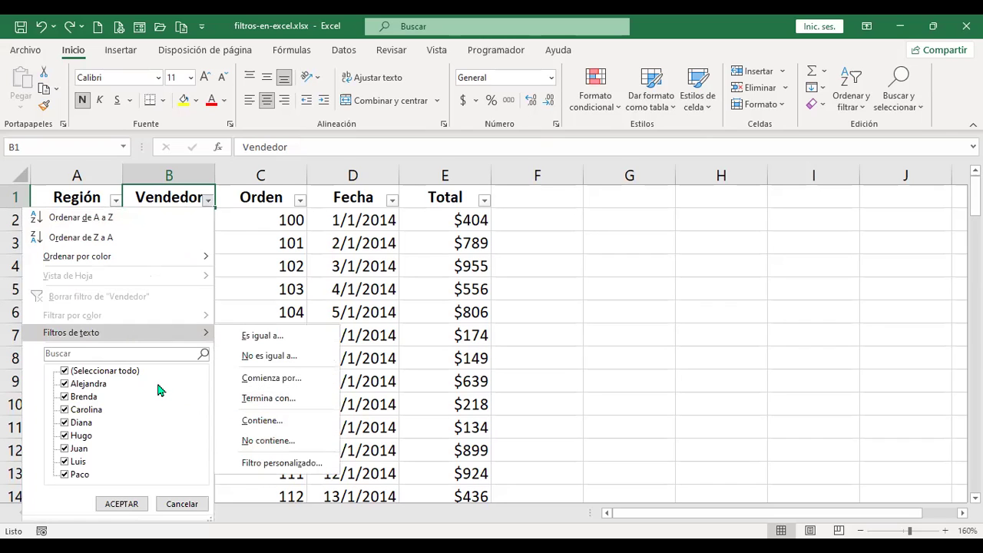
click(263, 300)
drag(165, 219, 169, 358)
click(176, 292)
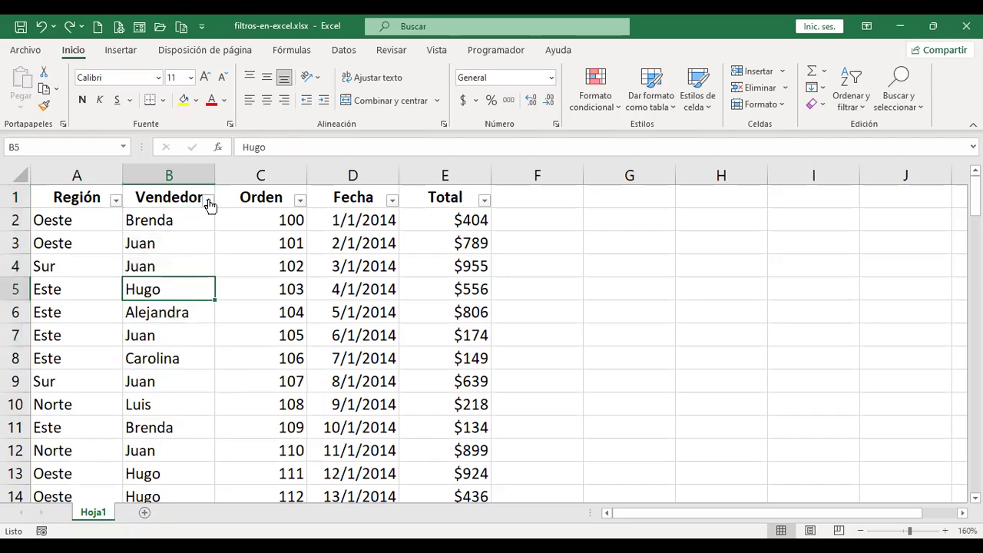
click(208, 201)
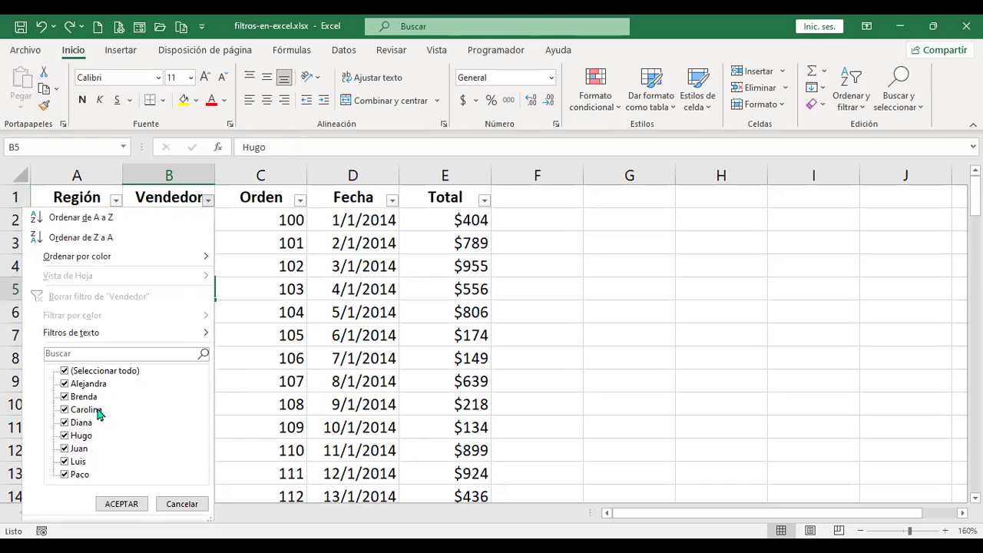
click(182, 503)
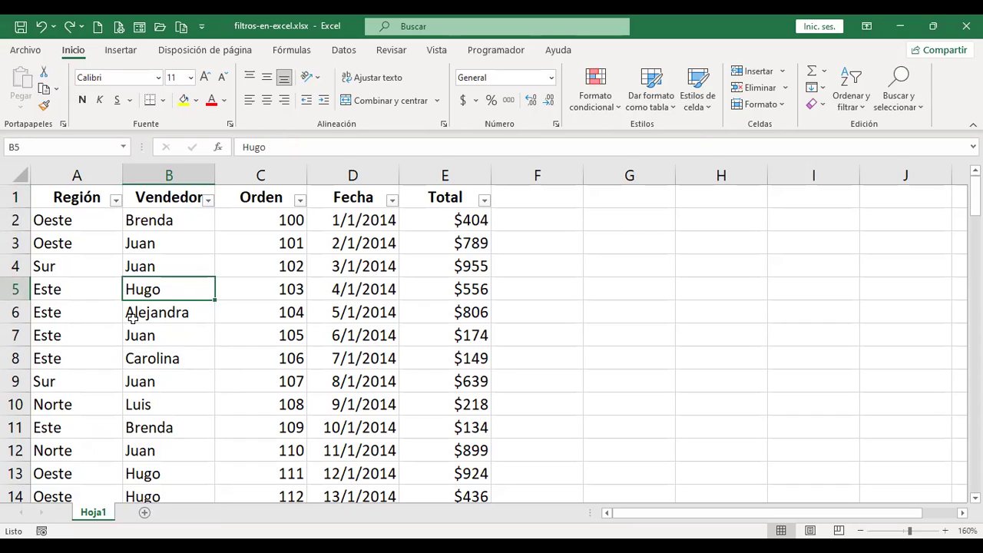
Apply a text filter to the Vendedor column for names beginning with "b"
click(206, 199)
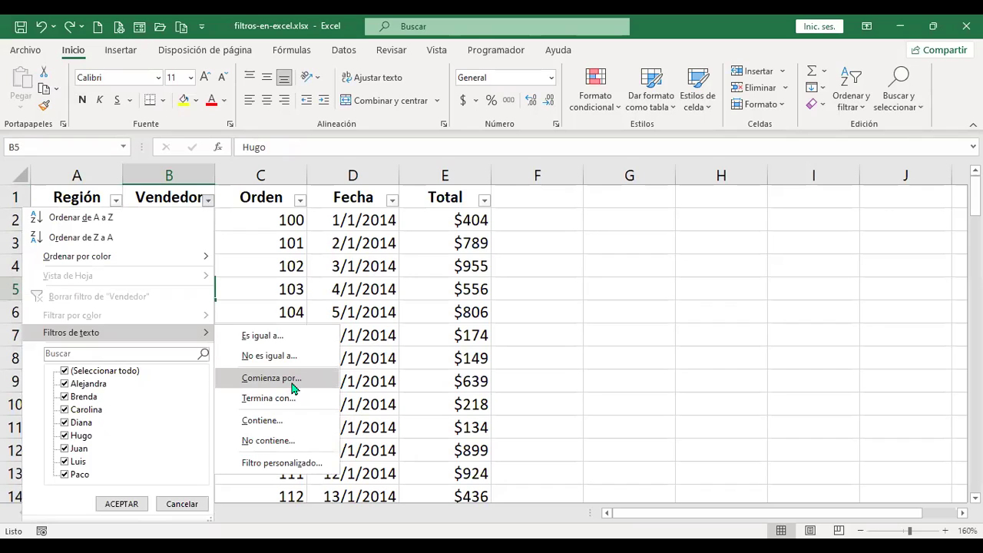
click(294, 381)
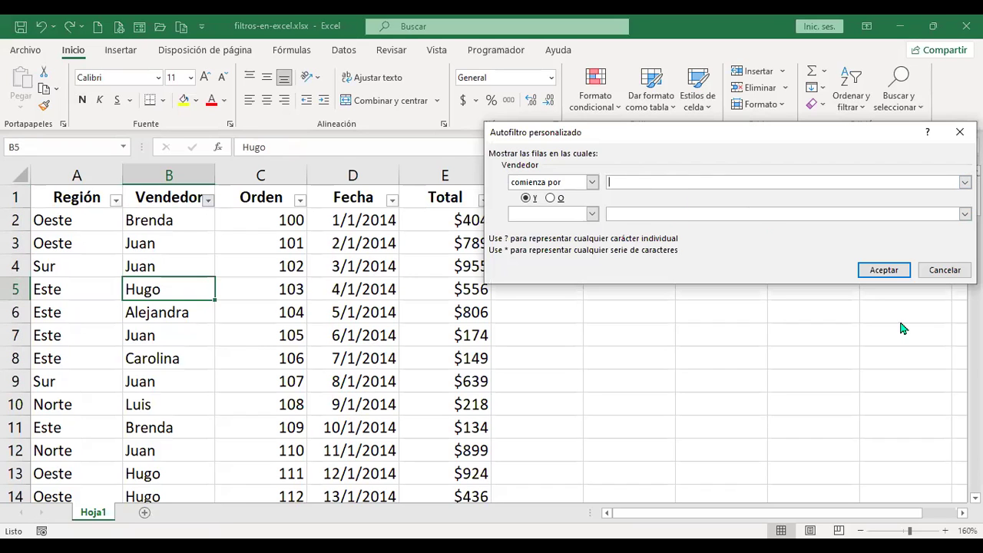
text(b)
click(883, 270)
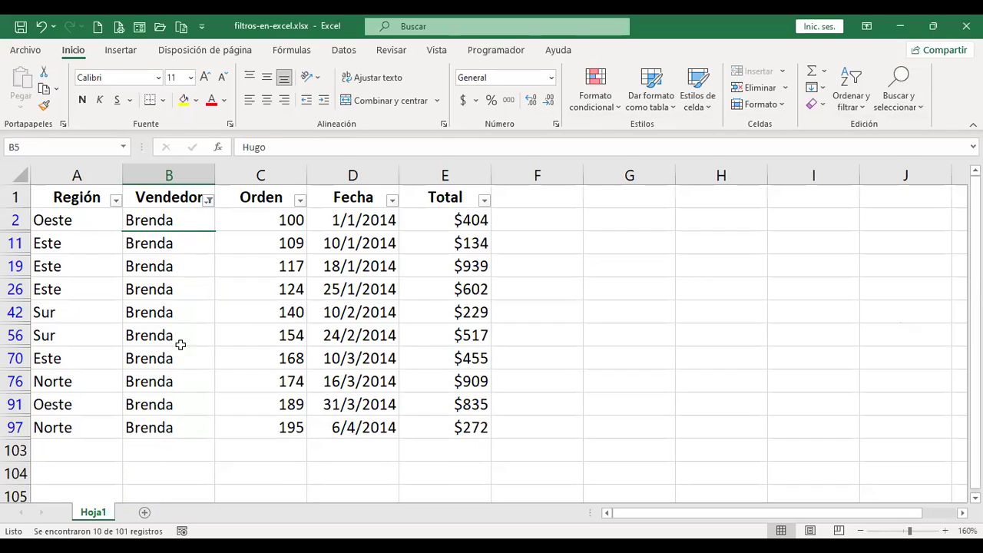
Remove the begins-with filter from the Vendedor column by reselecting all sellers
click(207, 200)
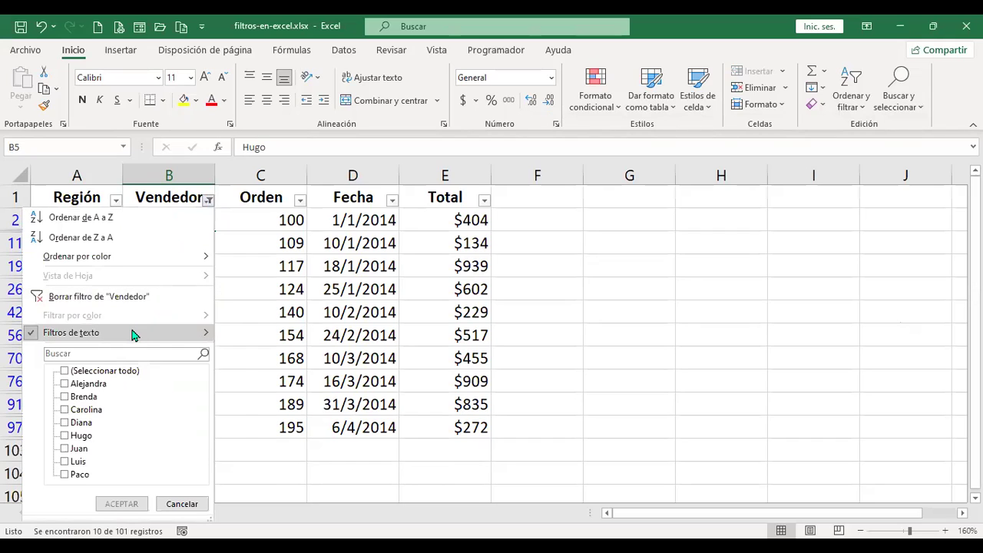
mouse_move(132, 335)
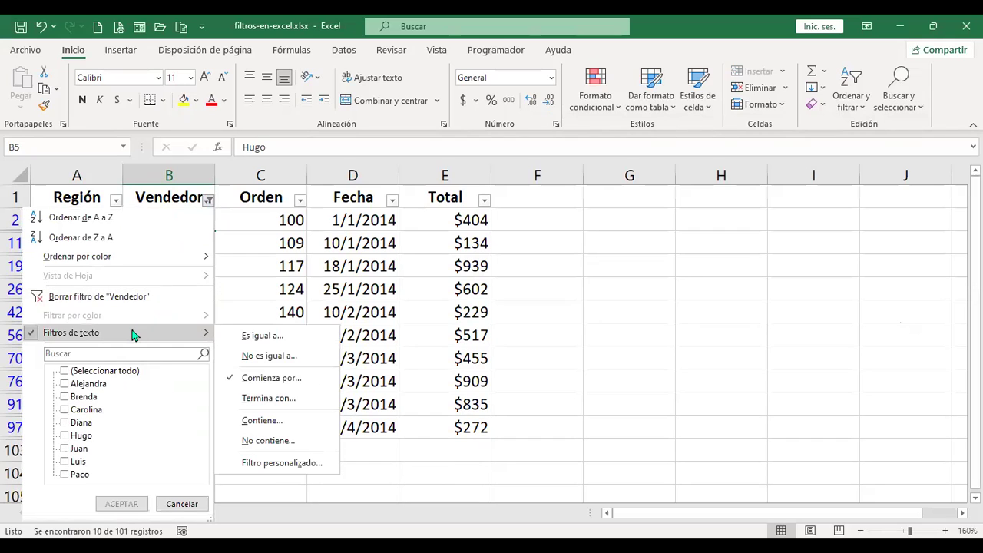
click(65, 374)
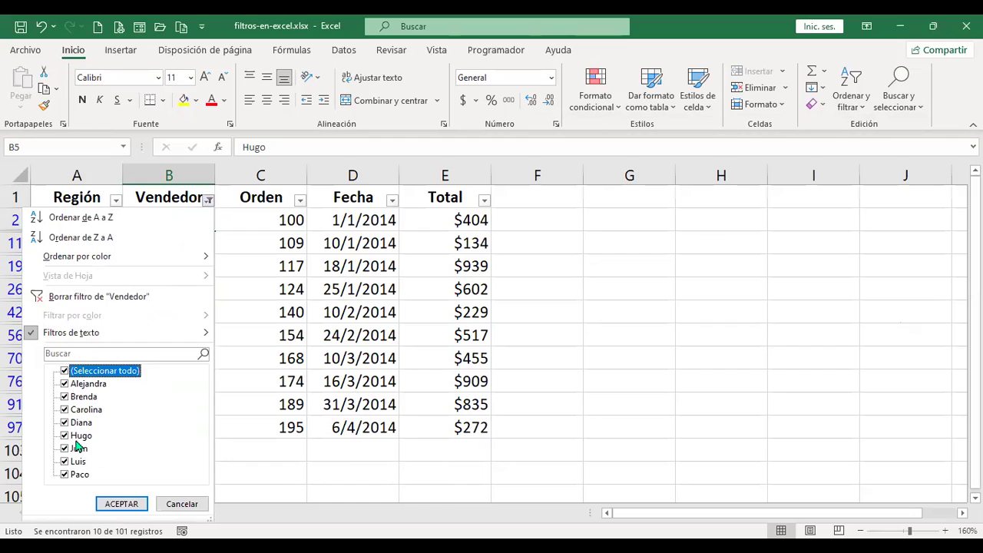
click(123, 503)
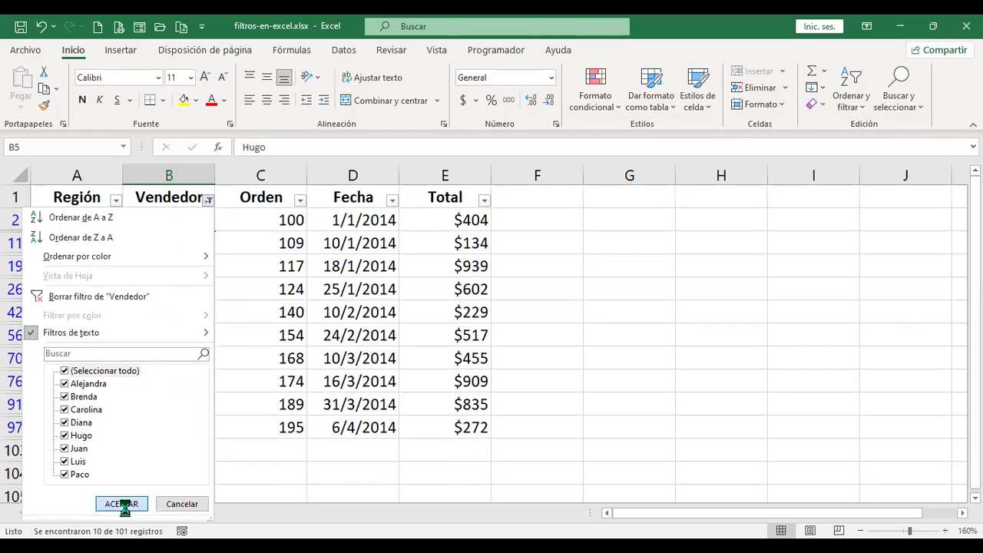
Apply a text filter to the Vendedor column for names ending with "*dra" and review the filtered rows
click(208, 199)
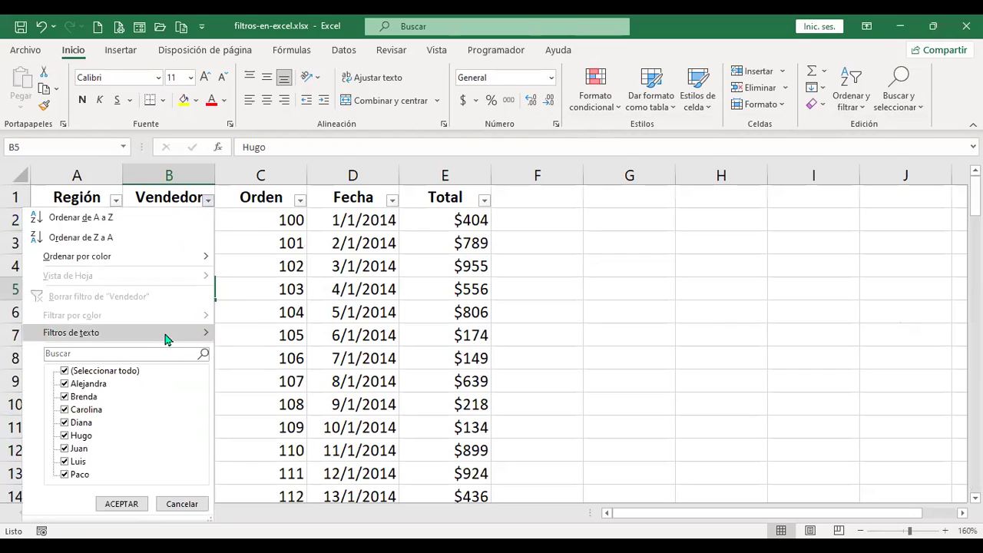
mouse_move(185, 335)
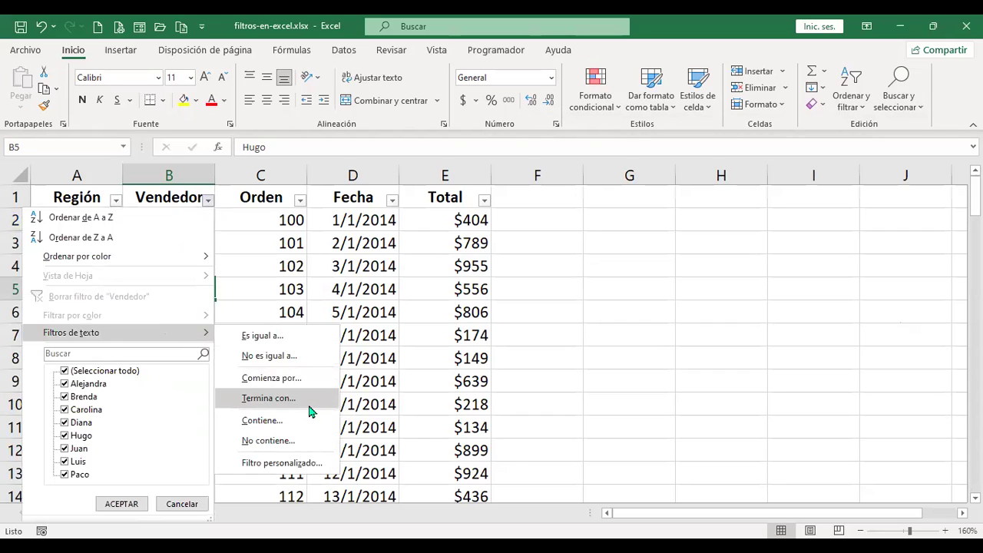
click(312, 405)
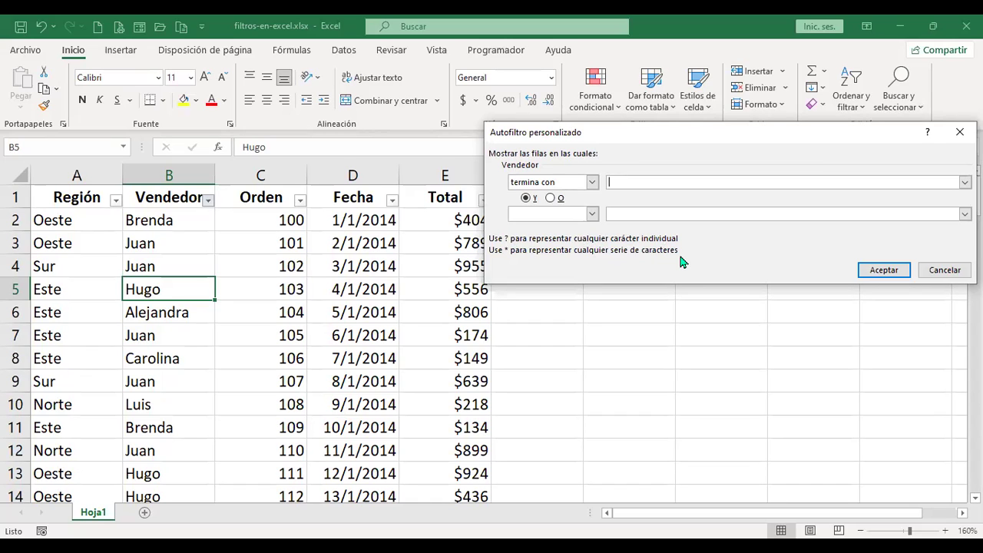
text(*)
text(dra)
click(896, 275)
scroll(197, 359, down, 1)
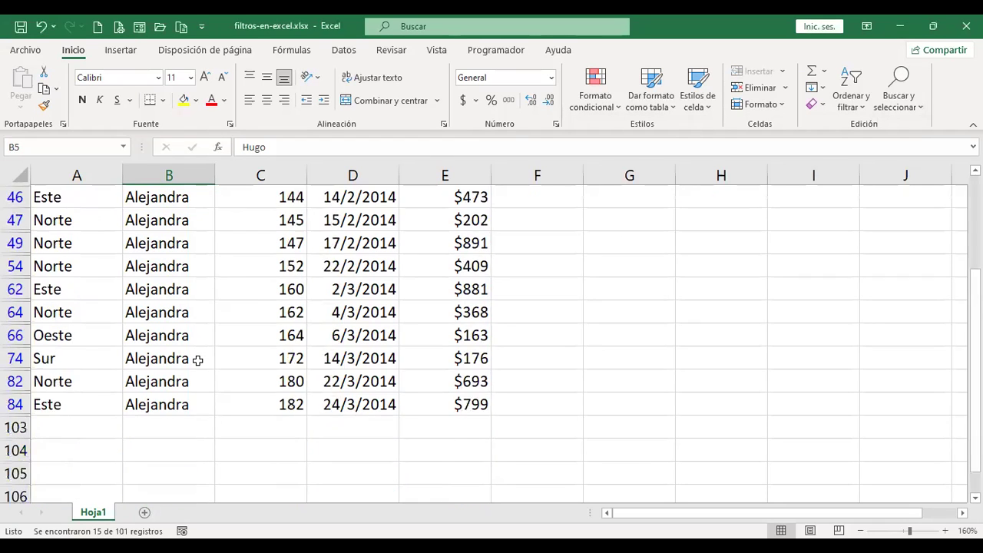
scroll(197, 359, down, 1)
scroll(198, 360, up, 3)
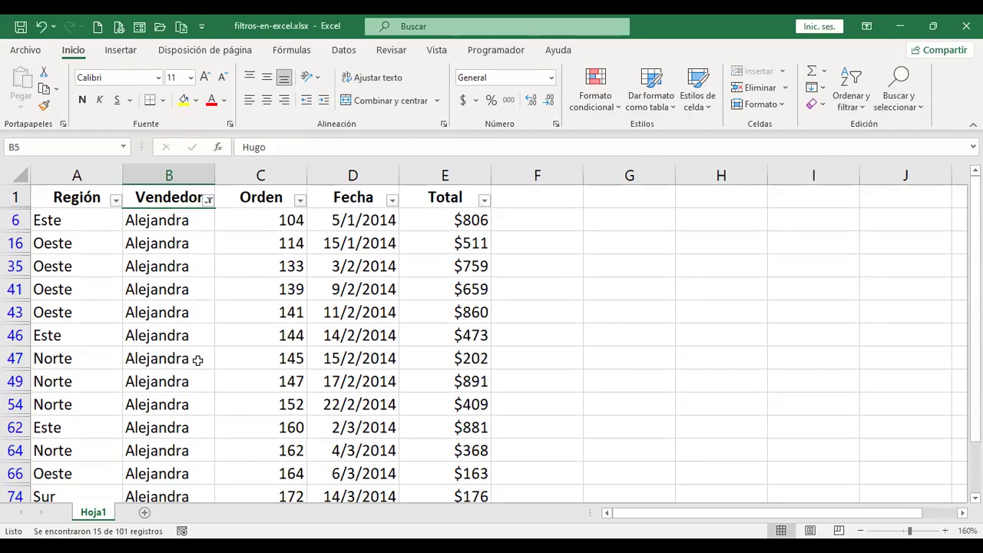
Remove the ends-with filter from the Vendedor column by reselecting all sellers
click(208, 201)
click(65, 371)
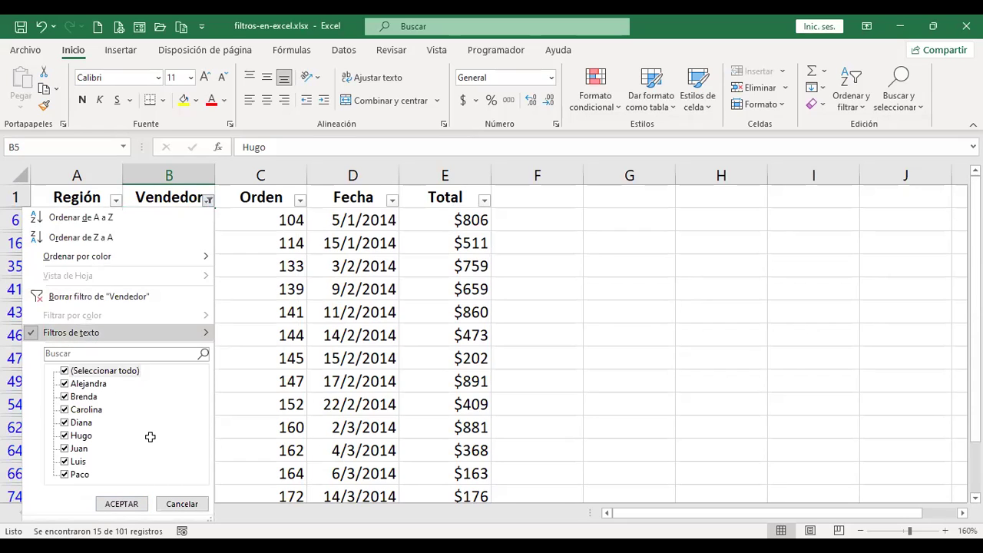
click(122, 504)
Apply a text filter to the Vendedor column for names containing "J?a" and review the filtered rows
click(209, 201)
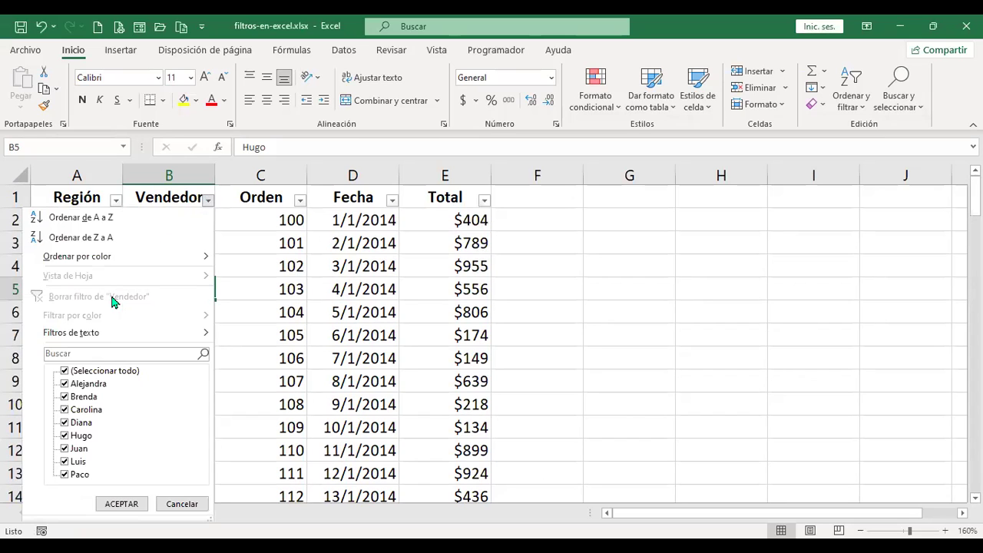
mouse_move(104, 338)
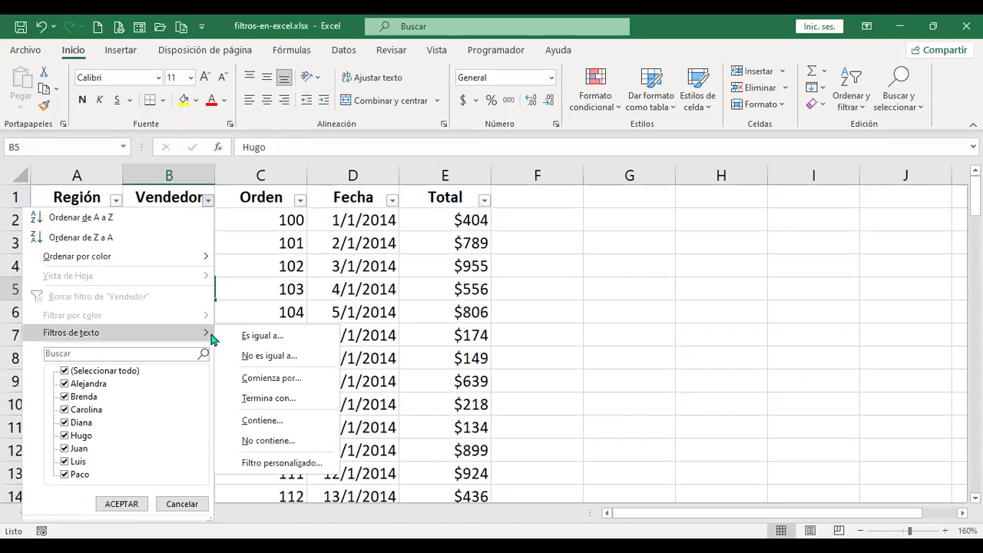
click(271, 427)
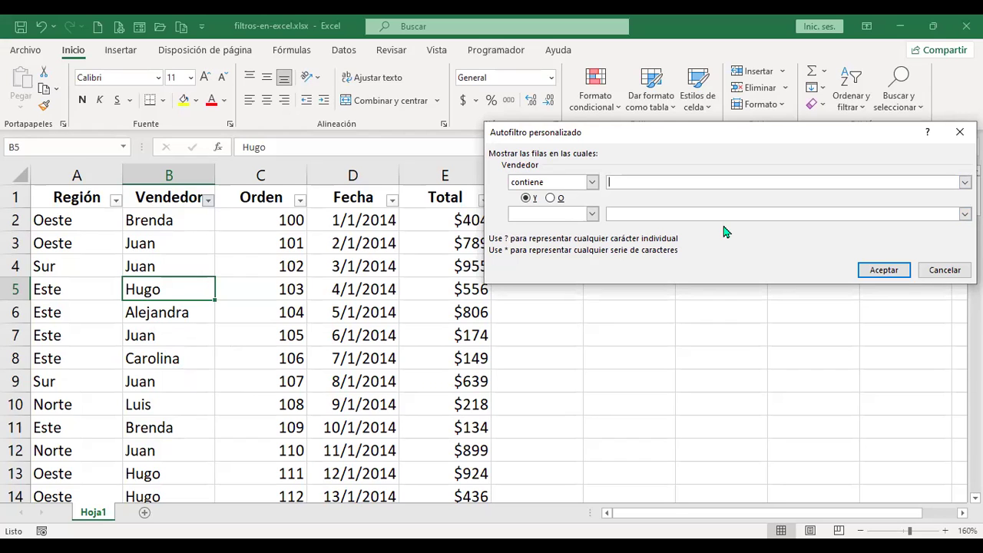
text(J)
text(?)
text(a)
click(884, 270)
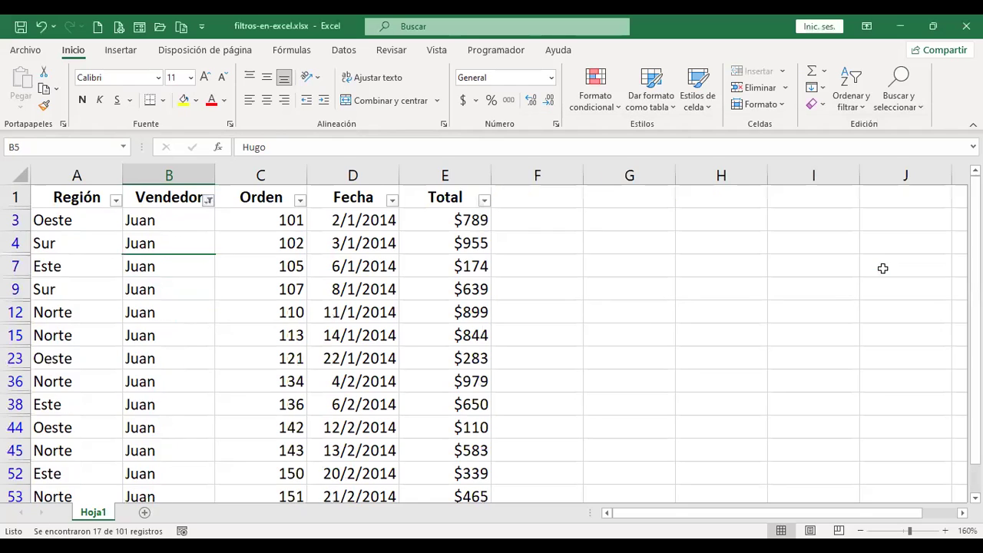
scroll(209, 322, down, 1)
scroll(209, 322, down, 3)
scroll(209, 323, up, 4)
Remove the contains filter from the Vendedor column by reselecting all sellers
click(208, 199)
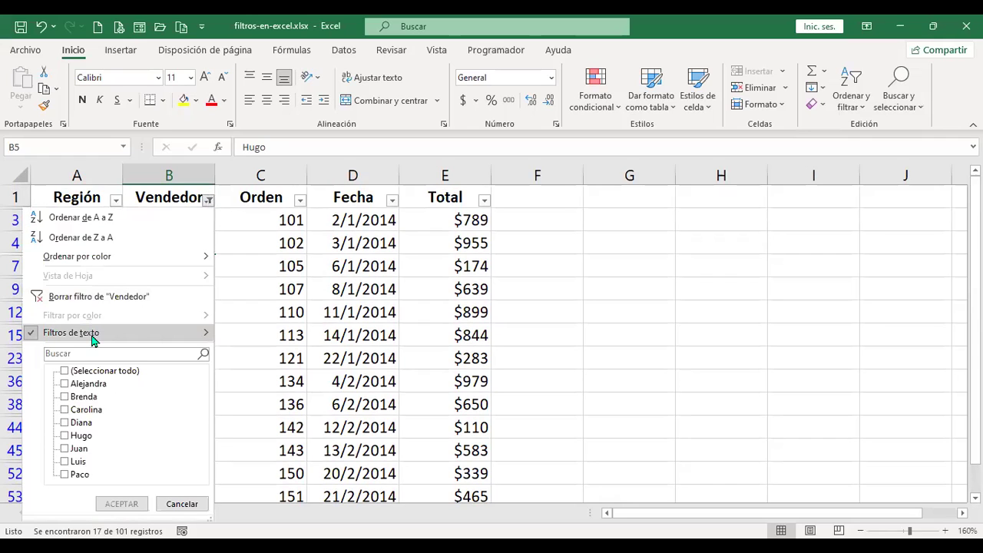
click(65, 371)
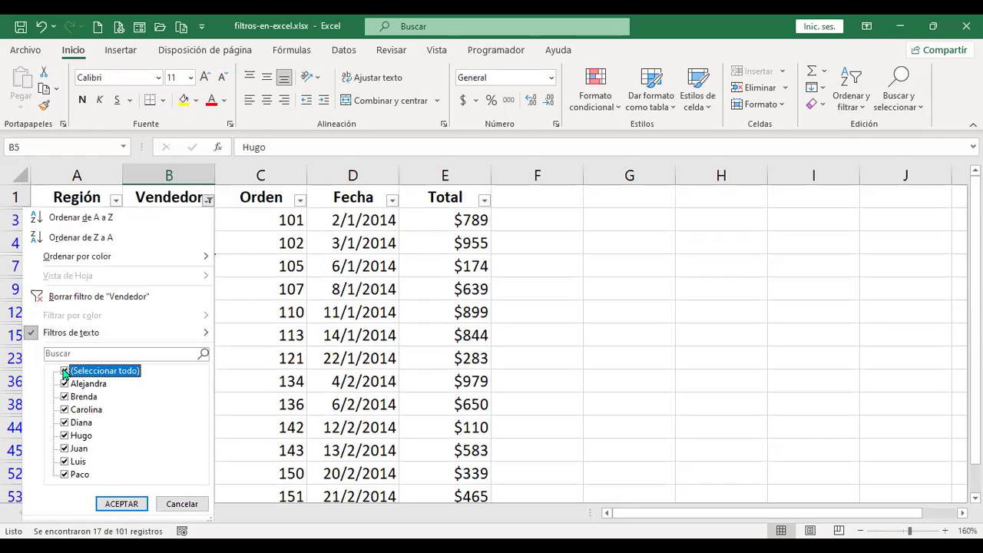
click(122, 504)
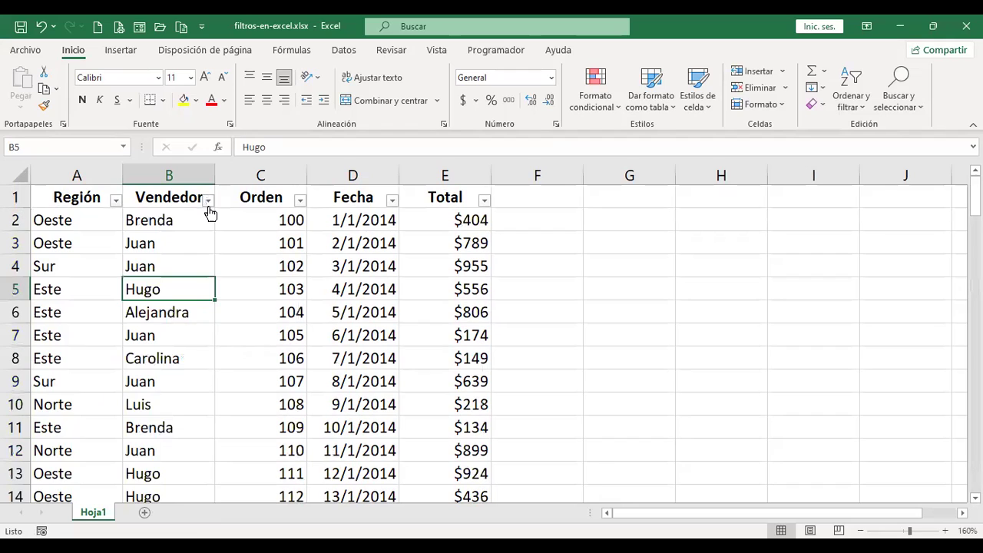
Apply a text filter to the Vendedor column for names that do not contain "g" and review the filtered rows
click(208, 202)
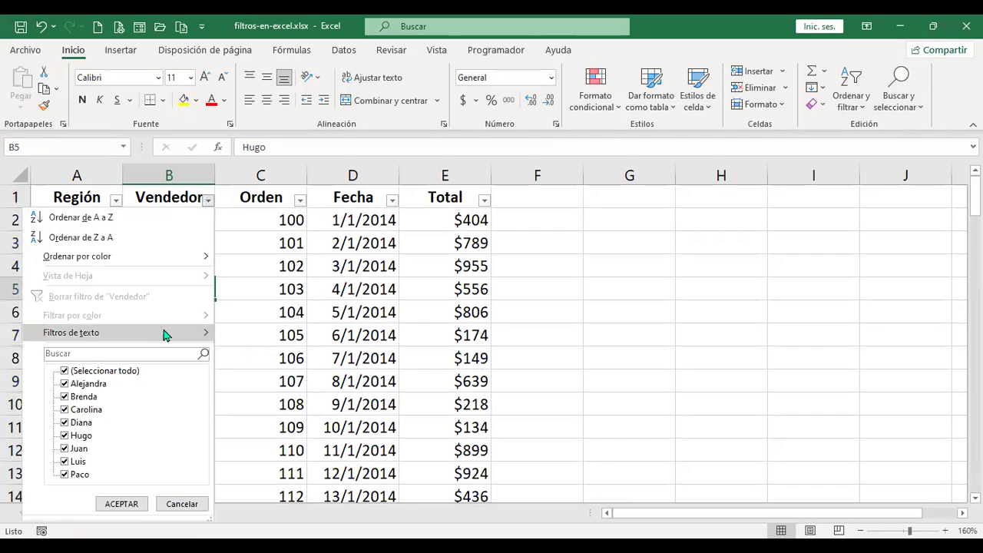
mouse_move(164, 335)
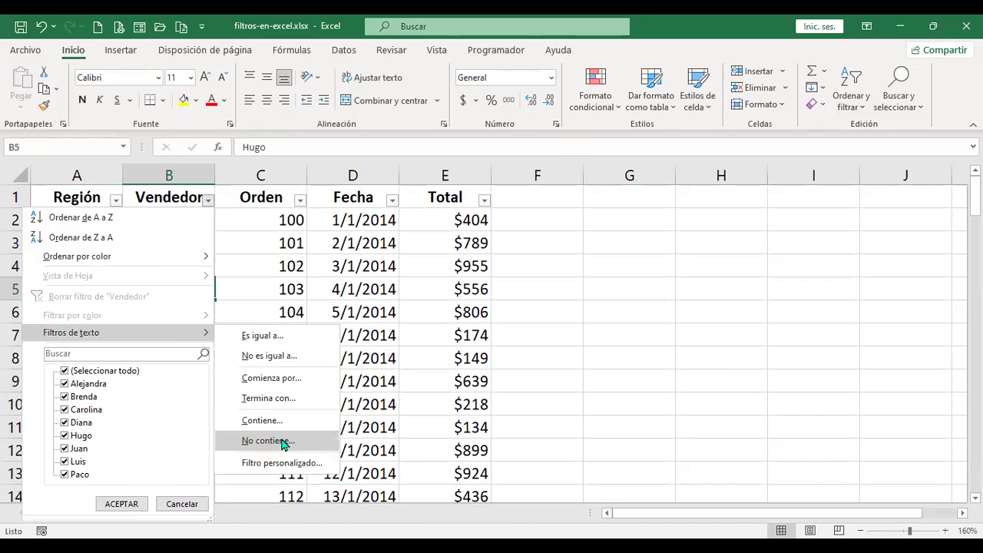
click(267, 441)
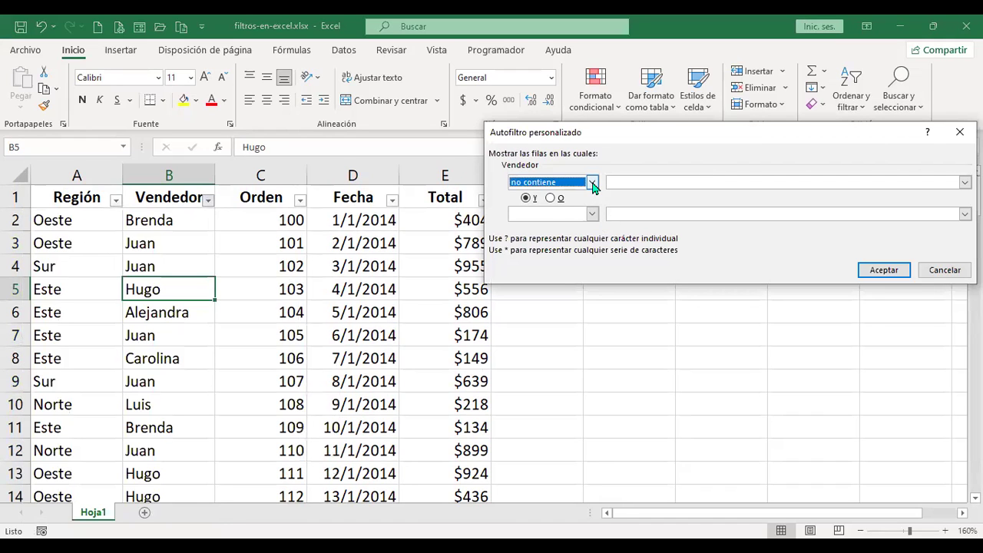
click(592, 184)
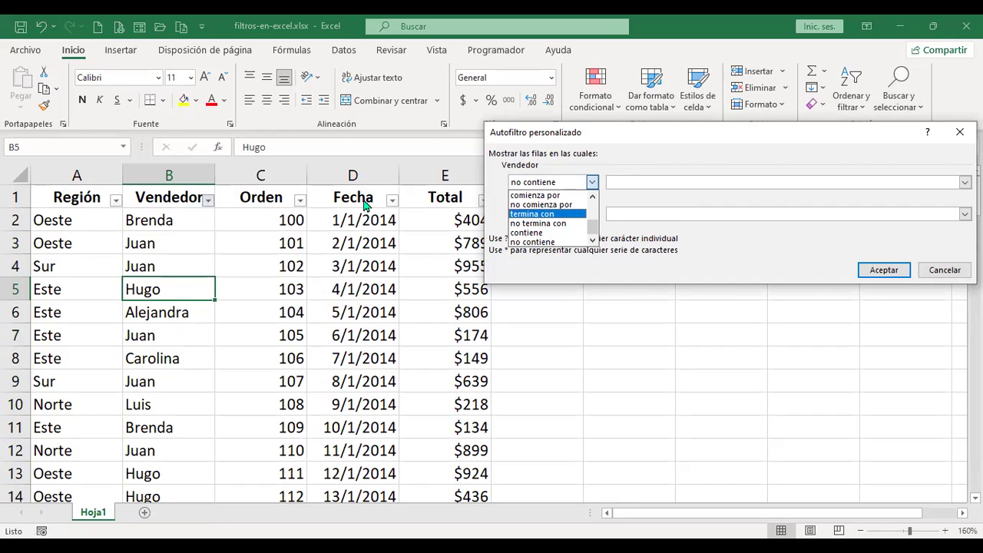
click(555, 242)
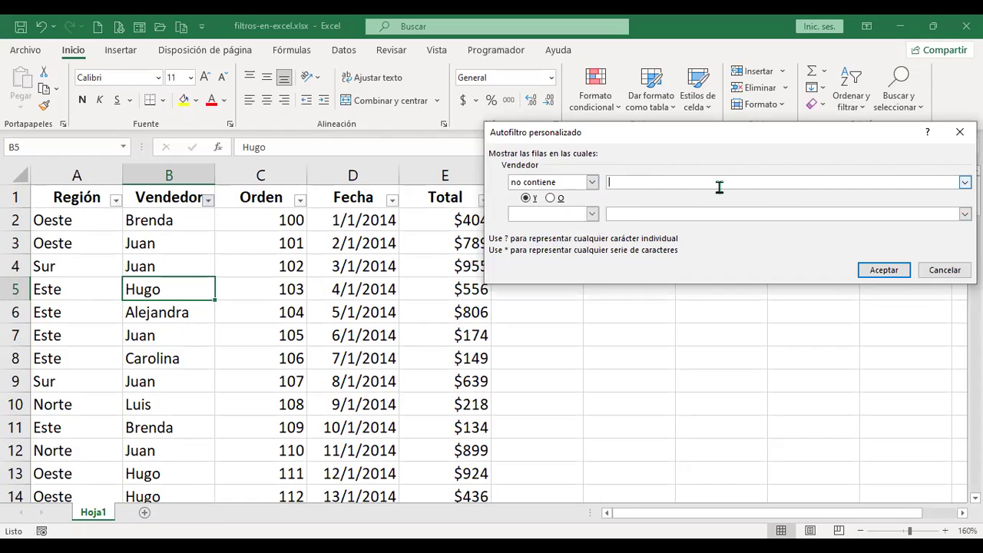
click(785, 187)
text(g)
click(883, 269)
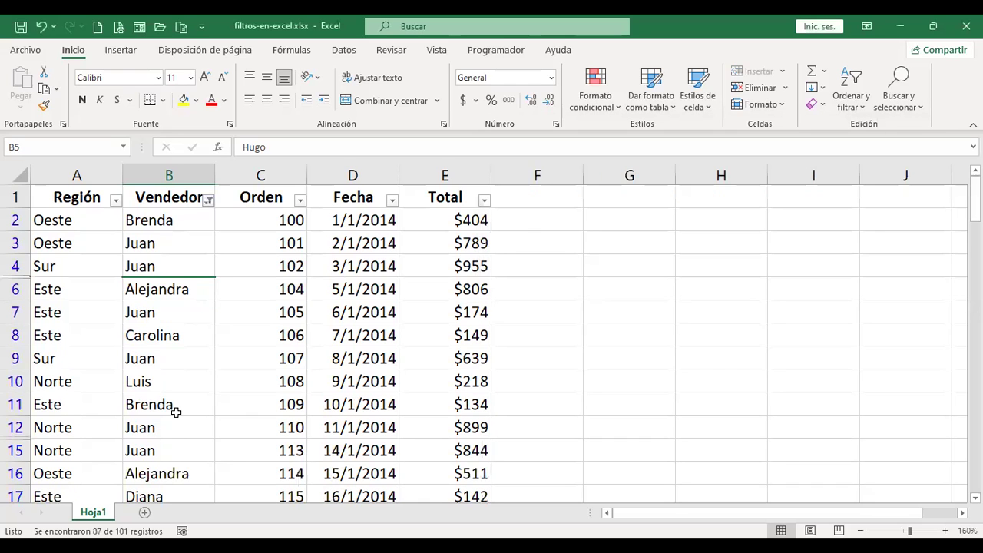
scroll(176, 413, down, 5)
scroll(176, 413, down, 1)
scroll(176, 413, up, 6)
Remove the does-not-contain filter from the Vendedor column by reselecting all sellers
key(alt+Down)
click(66, 371)
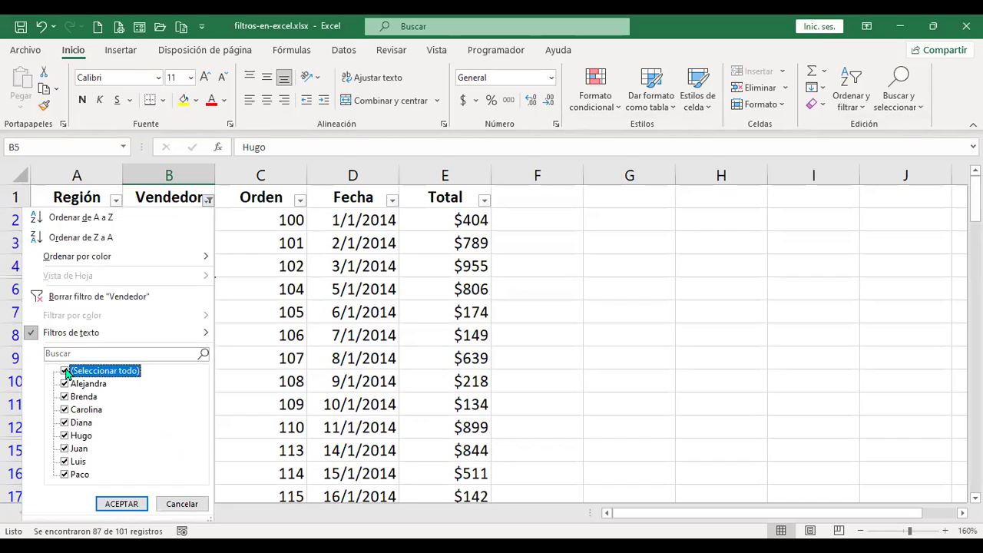
click(121, 503)
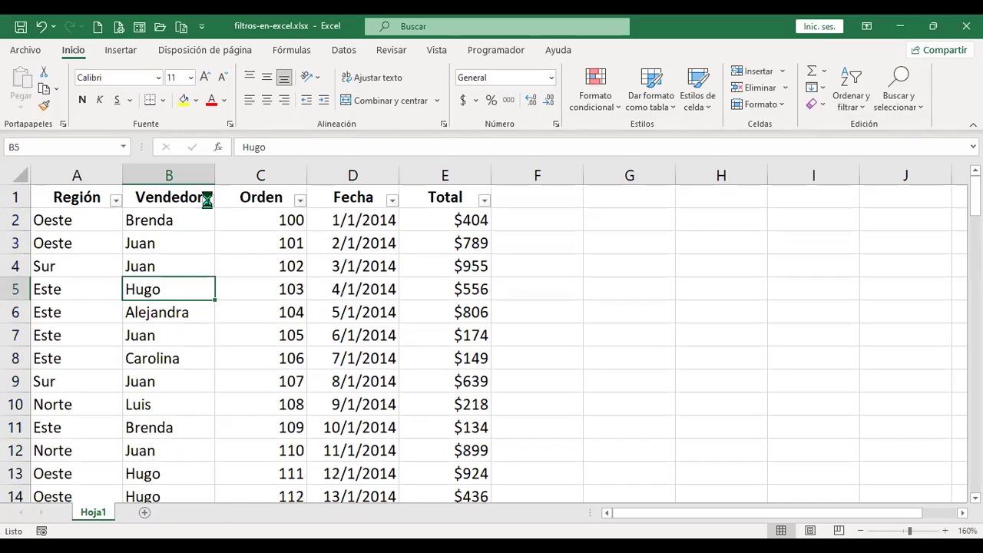
Try a custom filter on the Vendedor column for values equal to "h" and not equal to "a*", and undo it
click(207, 200)
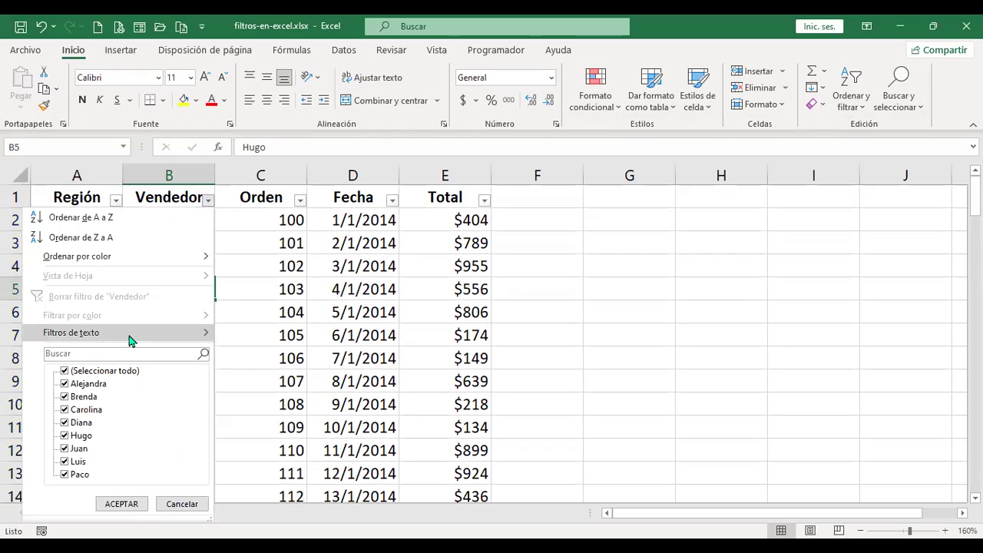
mouse_move(130, 340)
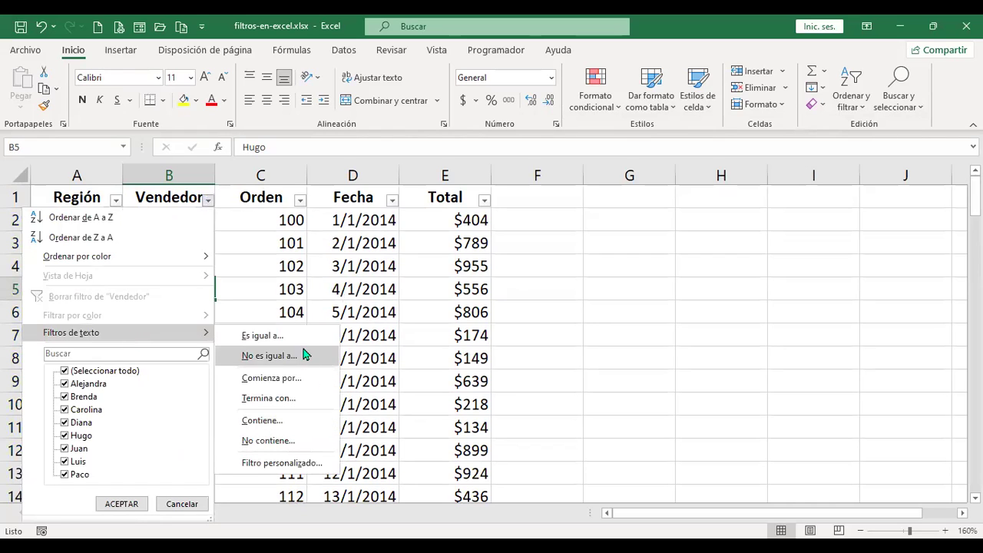
click(298, 464)
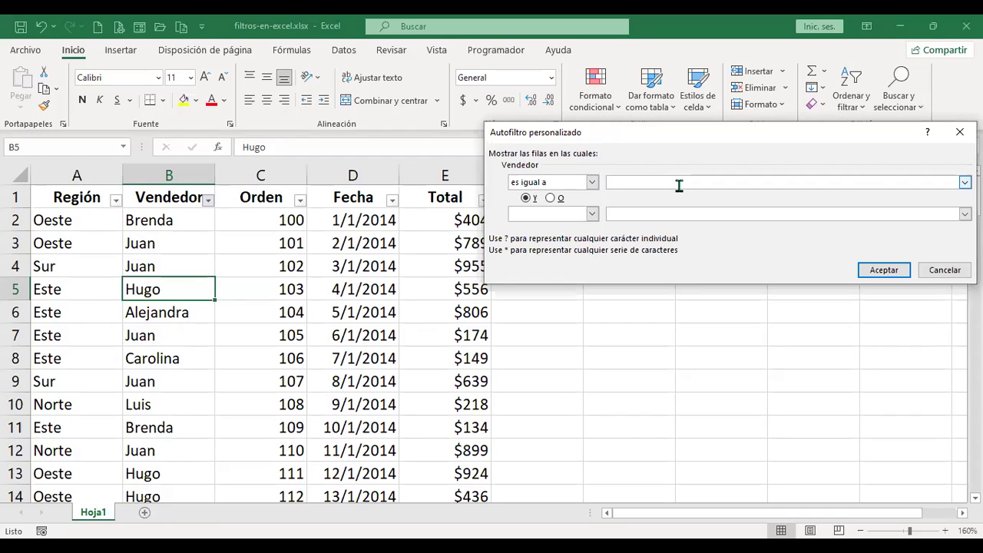
text(h)
click(592, 215)
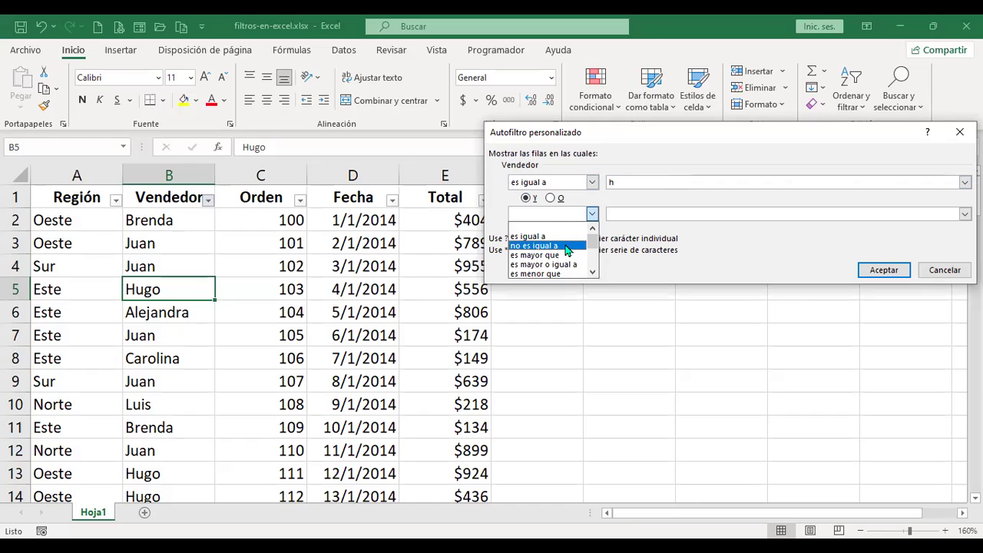
click(566, 248)
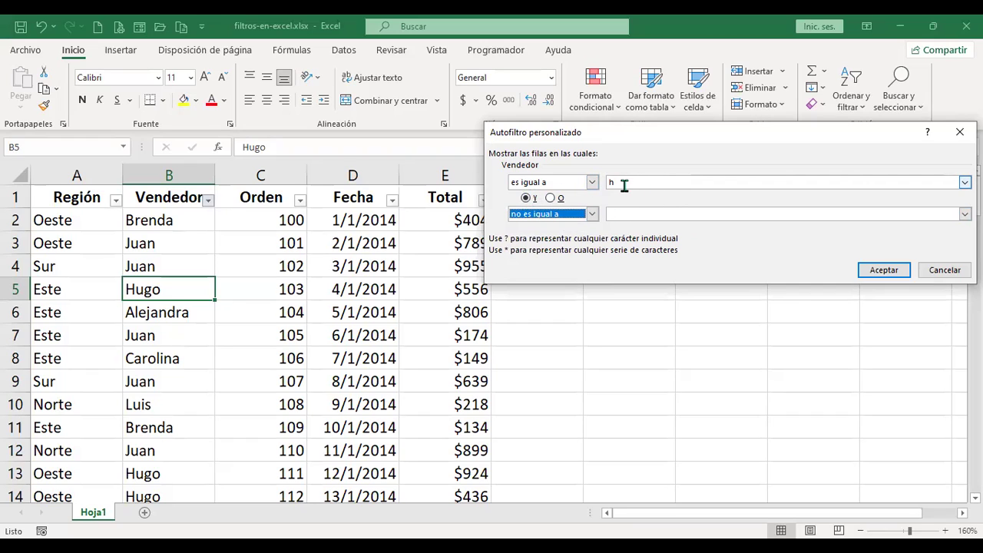
click(625, 213)
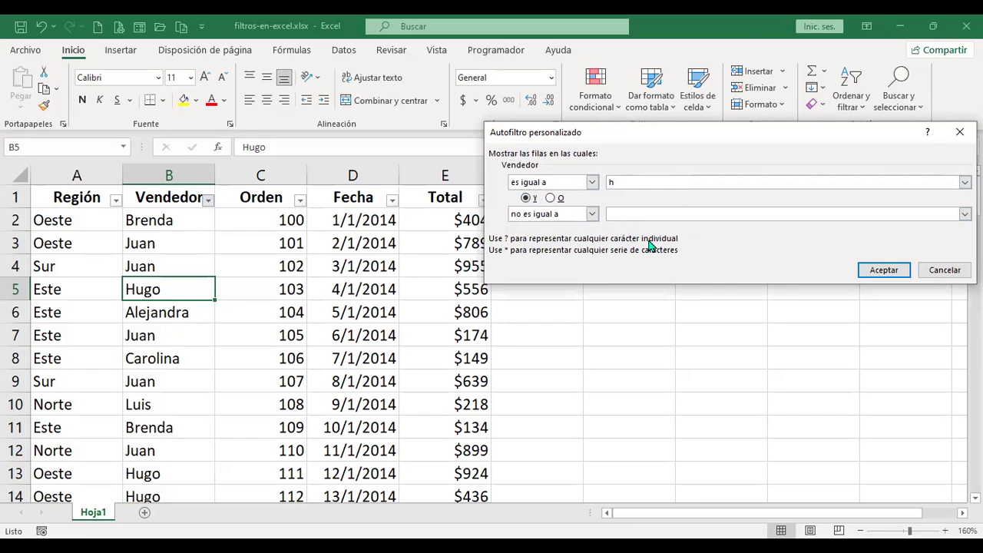
text(a)
text(*)
click(866, 275)
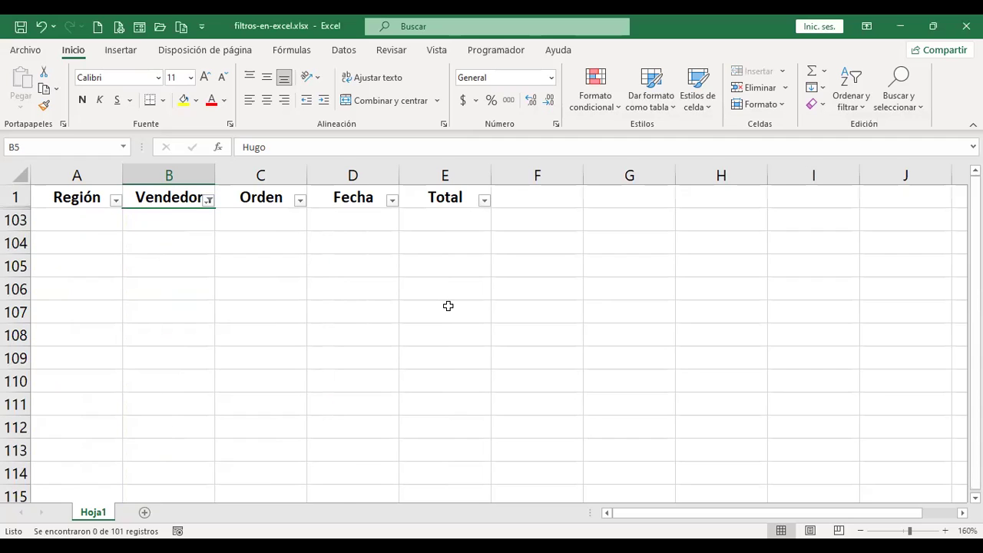
key(ctrl+z)
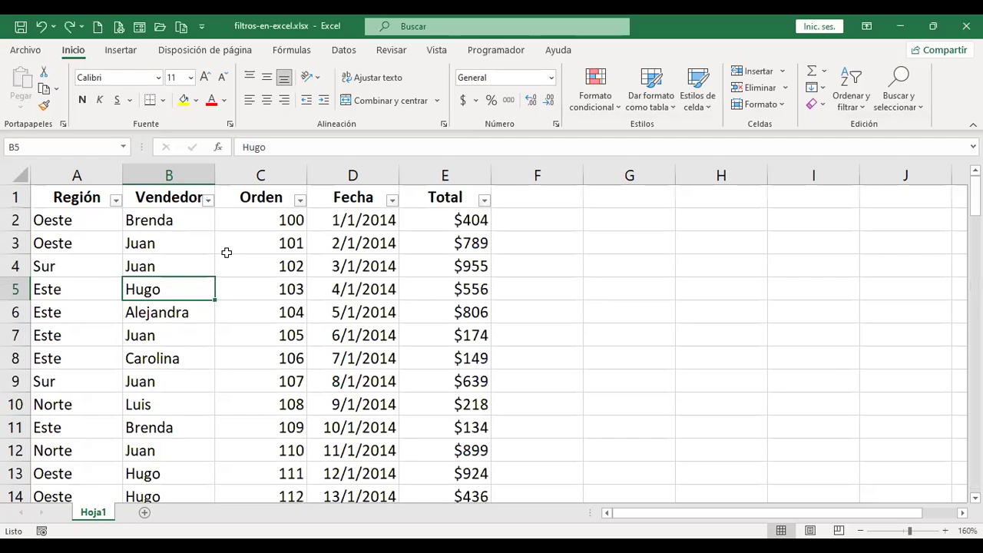
Start a custom filter on the Vendedor column with an equals condition and combine its two conditions with Or
click(206, 199)
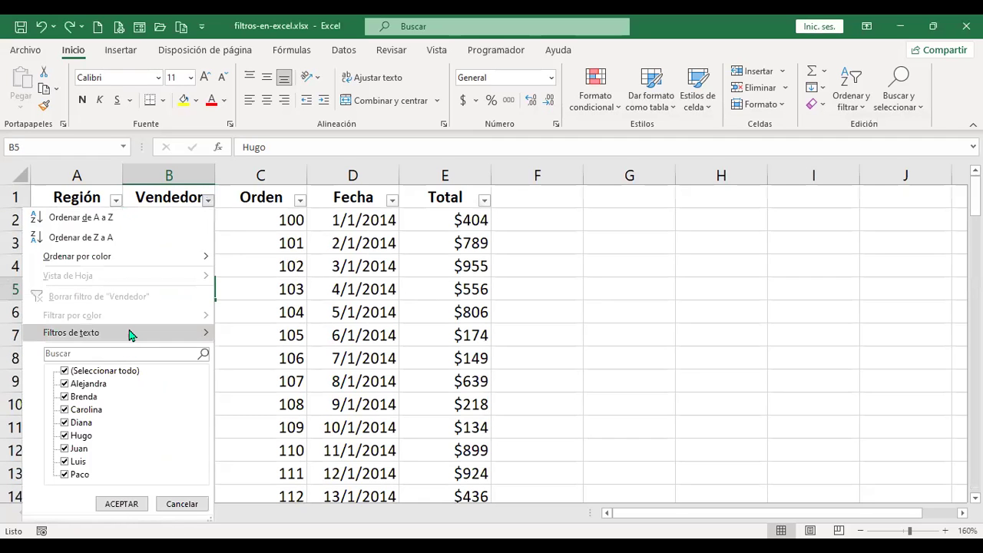
mouse_move(129, 335)
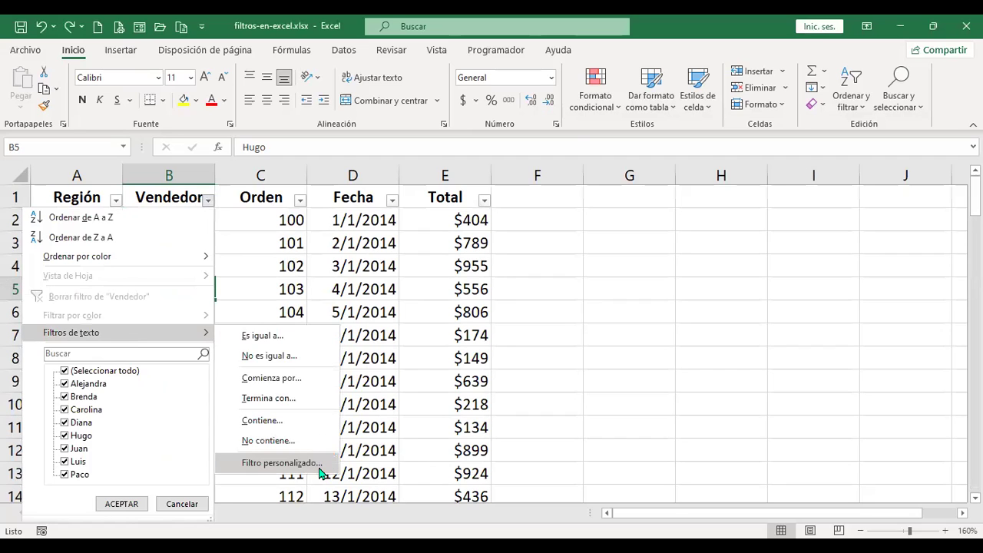
click(321, 463)
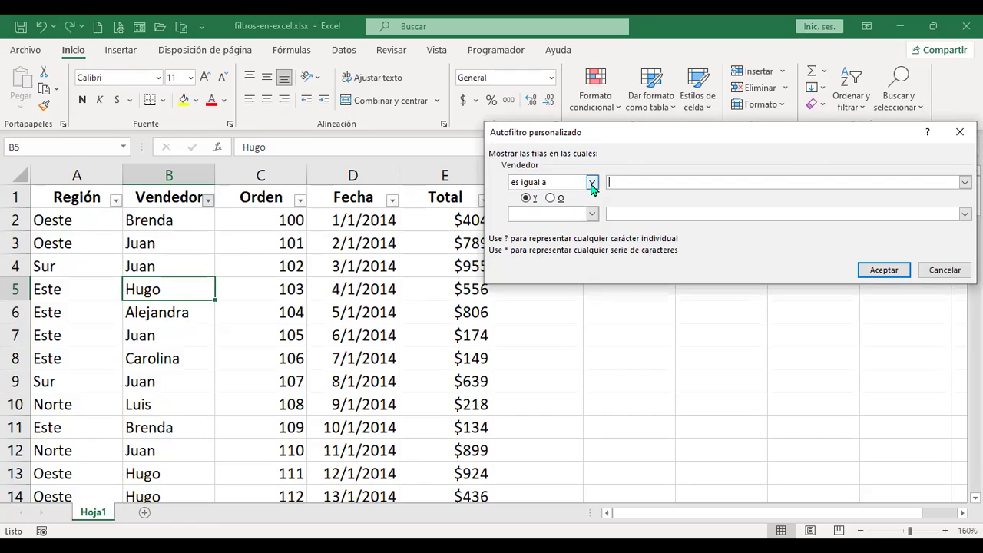
click(592, 183)
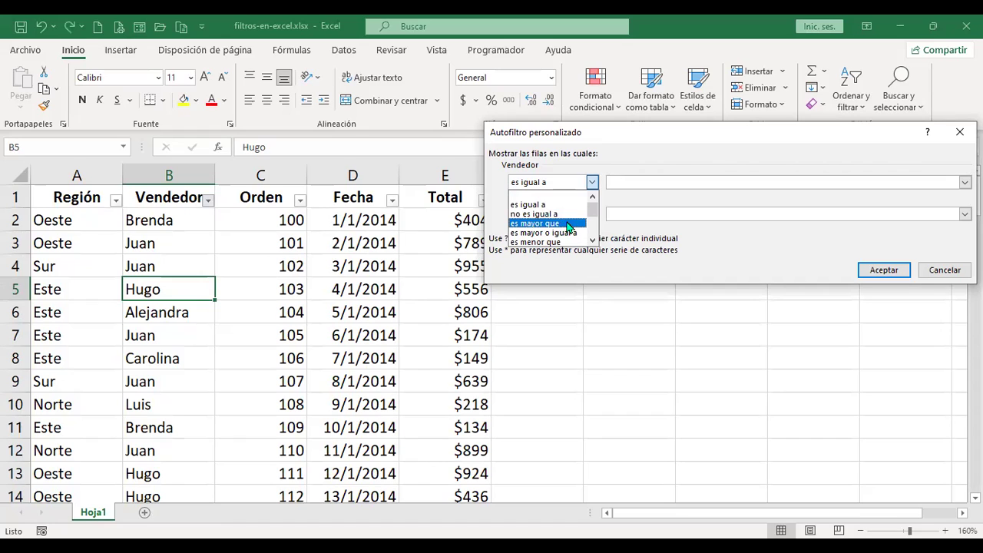
click(581, 159)
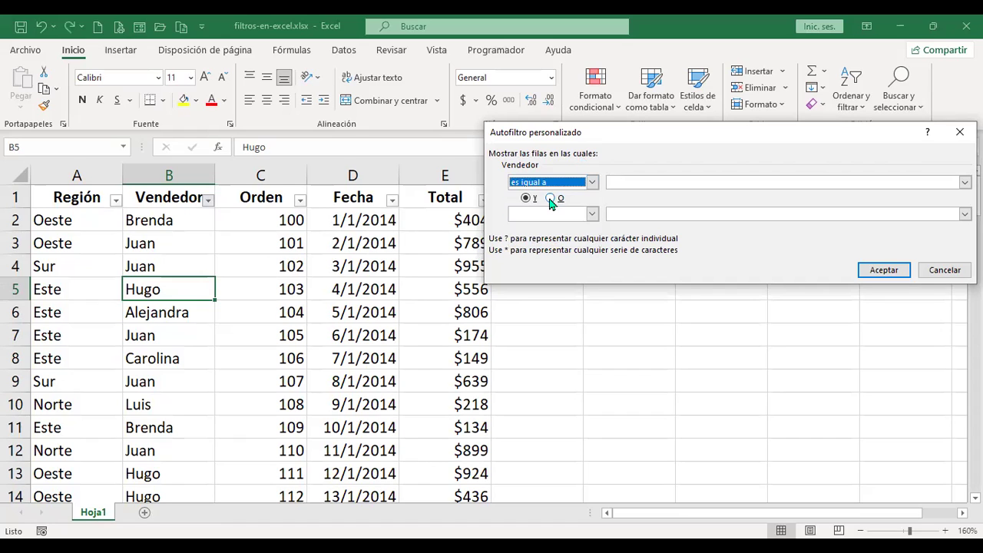
click(550, 197)
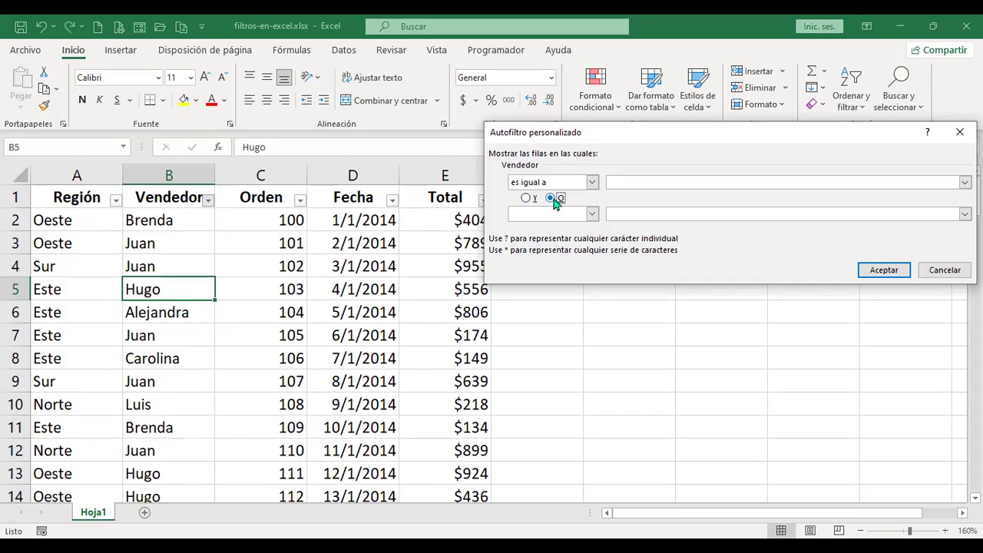
click(592, 216)
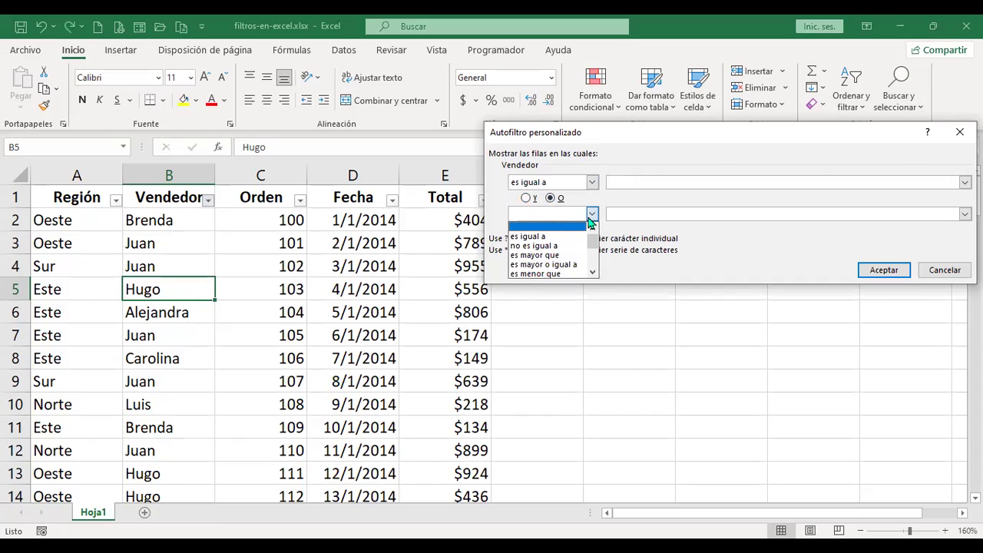
click(601, 155)
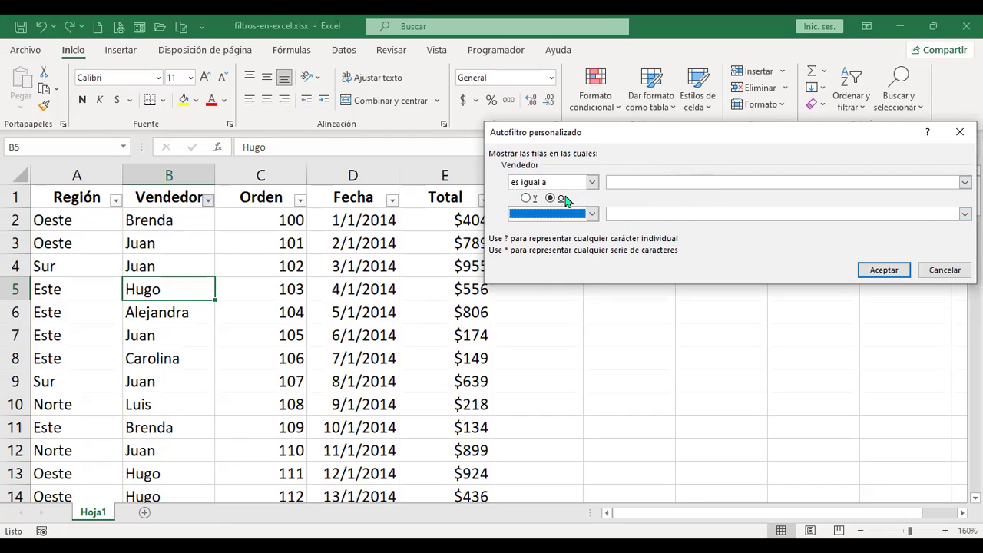
click(592, 213)
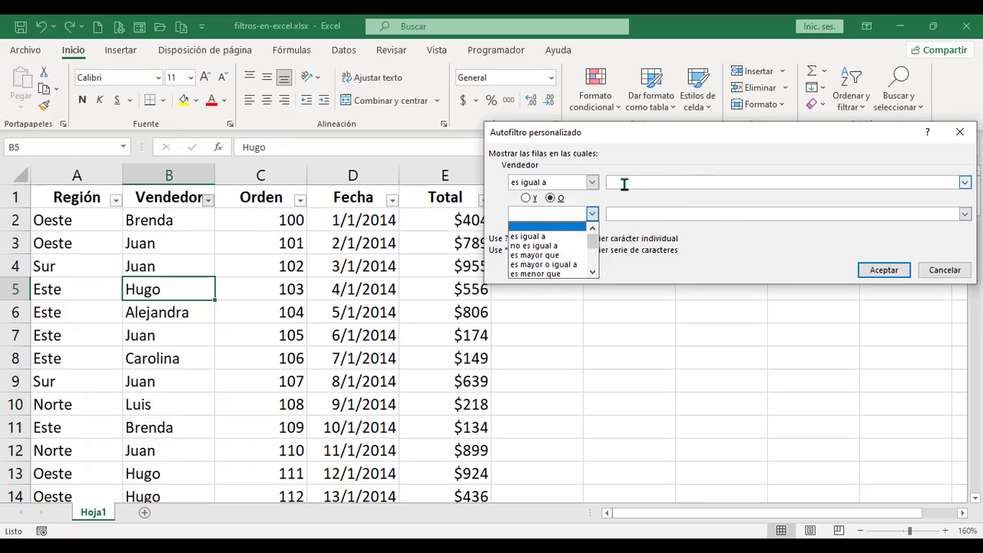
Set the custom filter's two conditions to equals "c*" and equals "l*"
click(624, 184)
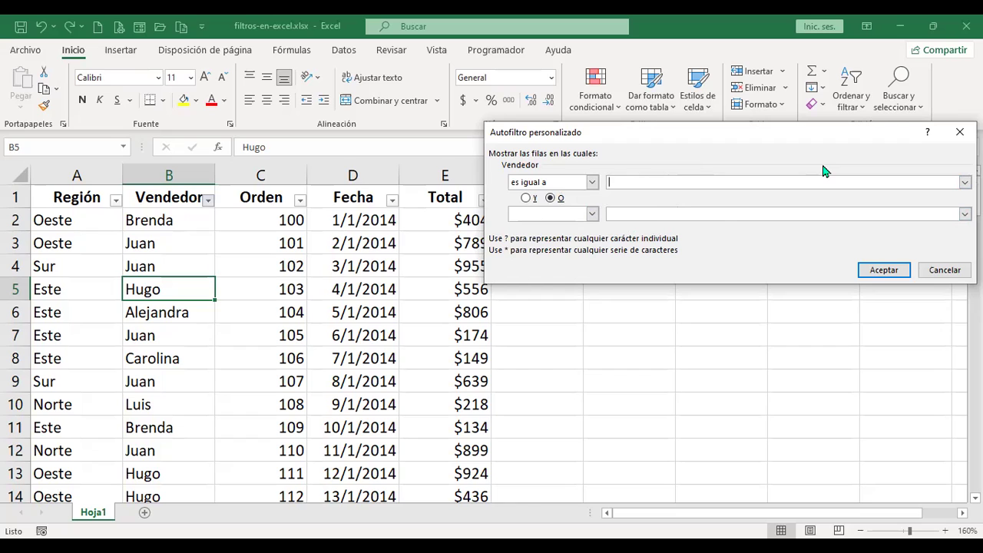
text(d)
click(592, 214)
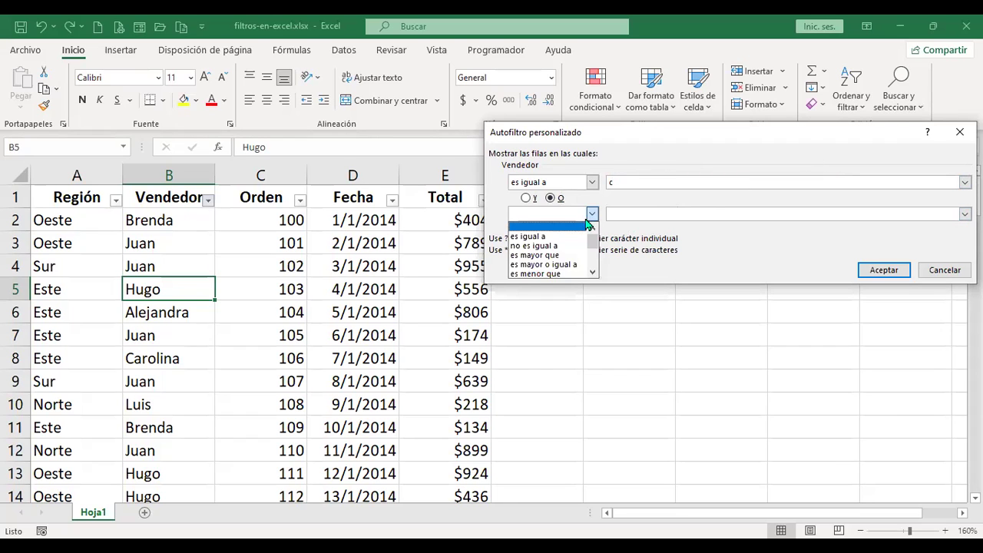
click(791, 214)
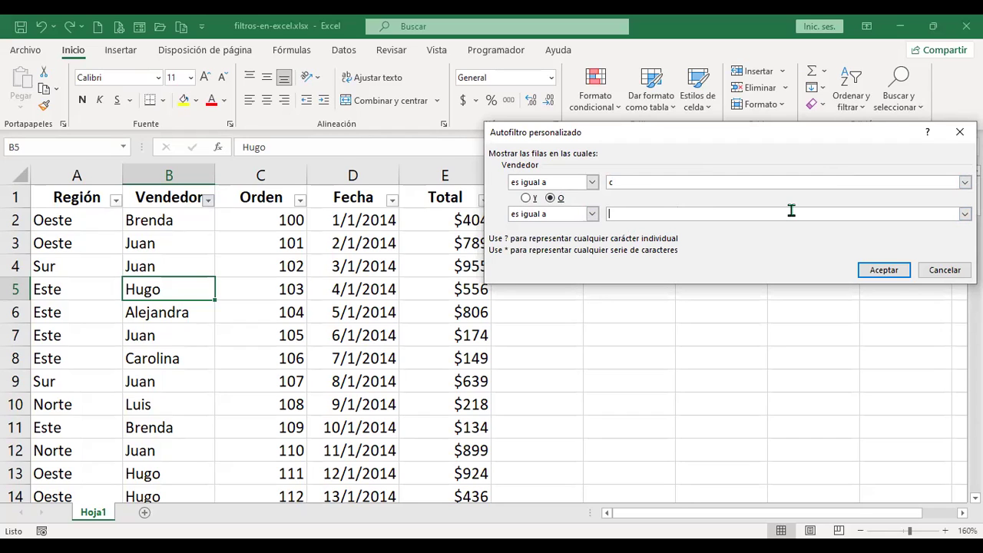
click(683, 178)
text(*)
click(669, 214)
text(l*)
click(645, 178)
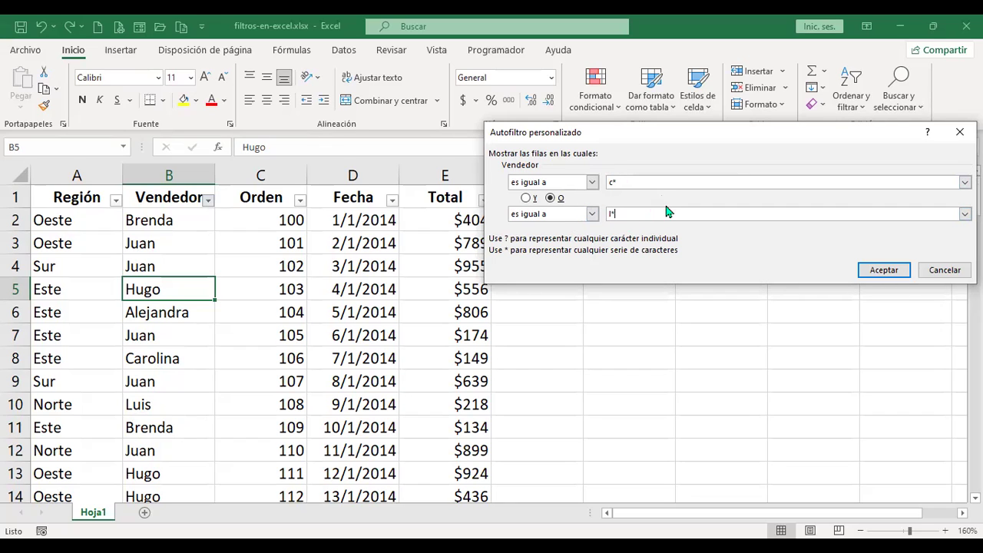
Apply the custom filter to the Vendedor column and review the filtered rows
click(886, 272)
scroll(182, 357, down, 3)
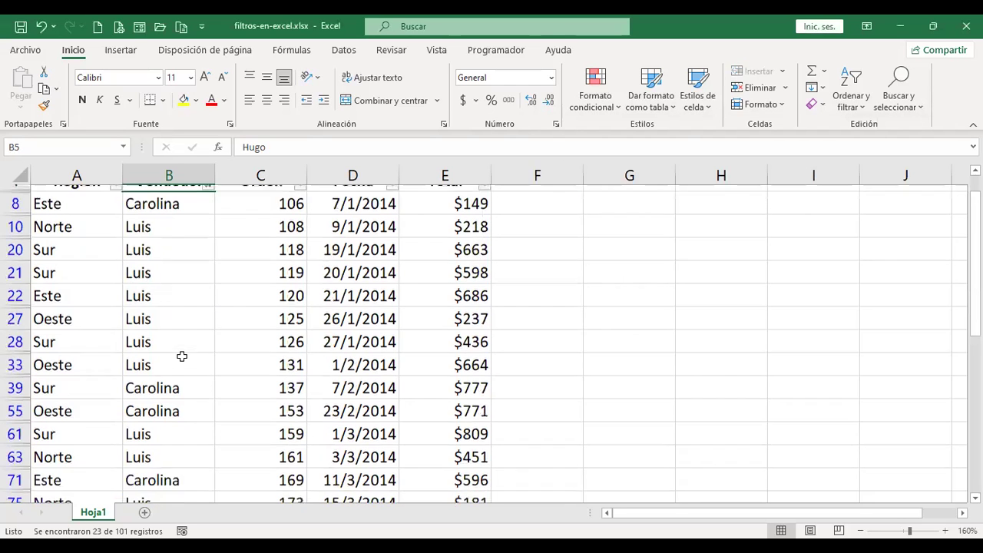
scroll(182, 356, down, 3)
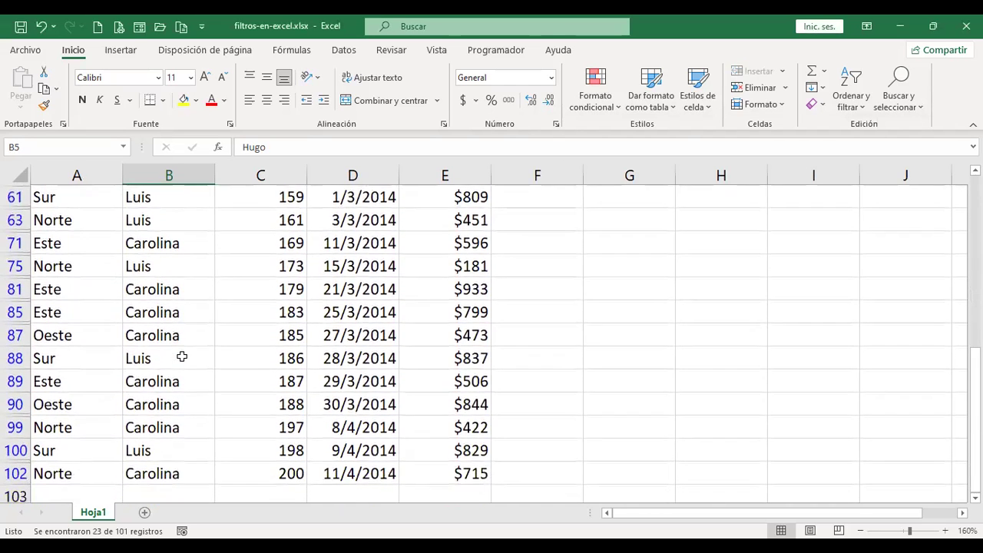
scroll(182, 357, up, 5)
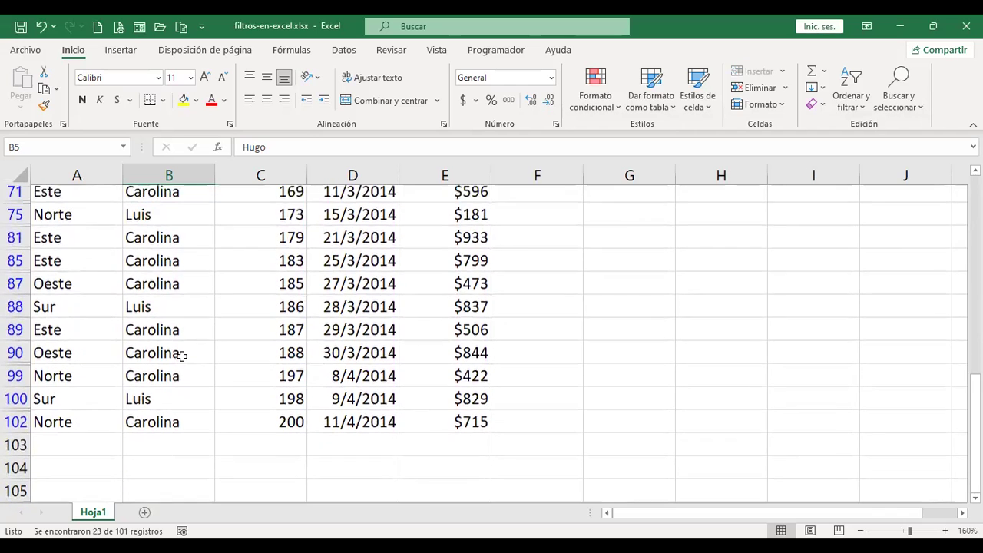
Remove the custom filter from the Vendedor column by reselecting all sellers
click(208, 201)
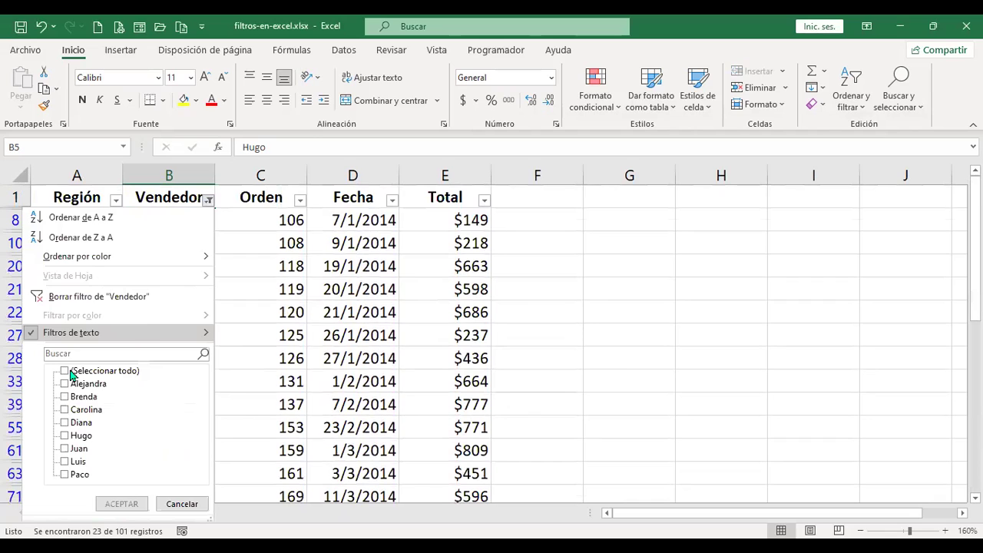
click(122, 503)
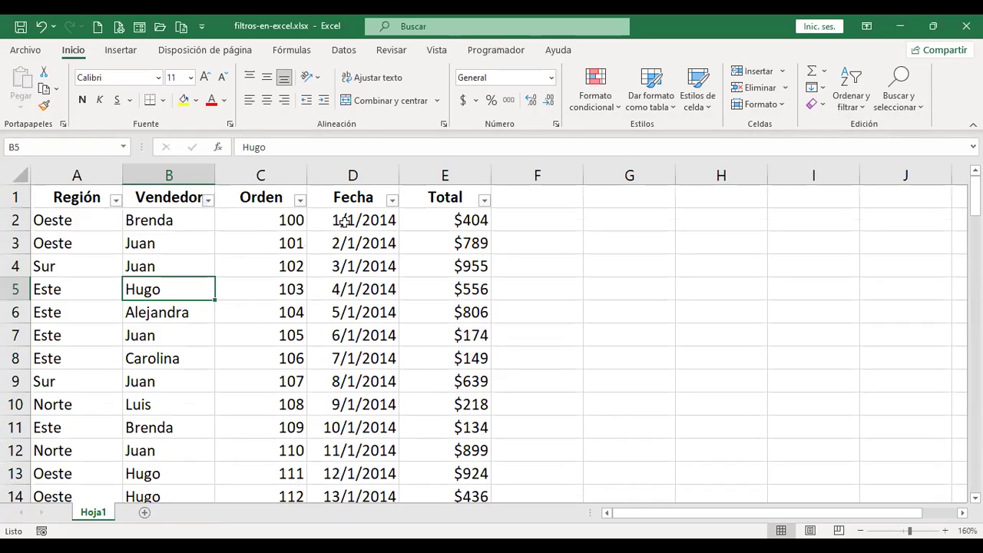
Examine the order numbers down the Orden column and return to the start of the sheet
click(266, 211)
scroll(296, 307, down, 8)
scroll(292, 399, down, 8)
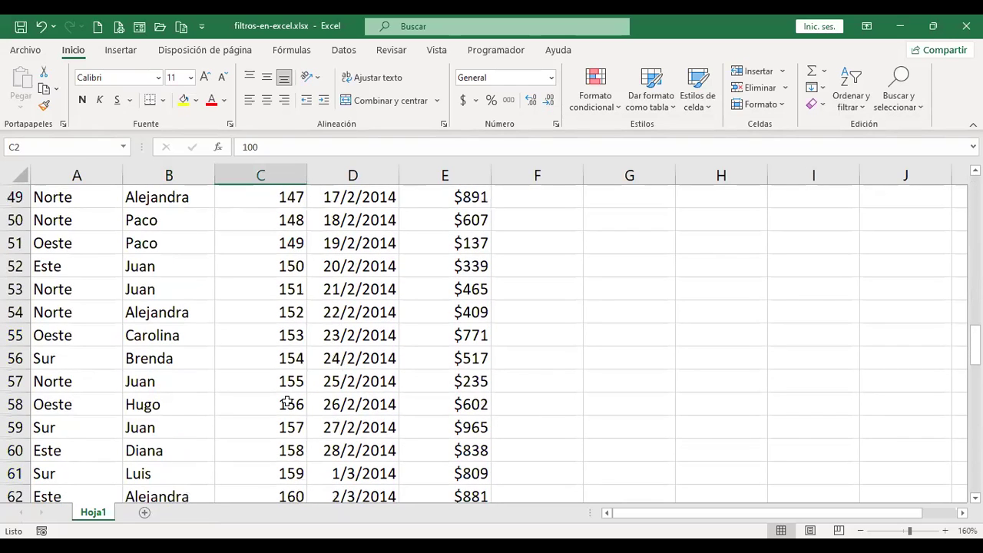
scroll(287, 393, down, 5)
scroll(286, 393, down, 14)
scroll(285, 392, up, 4)
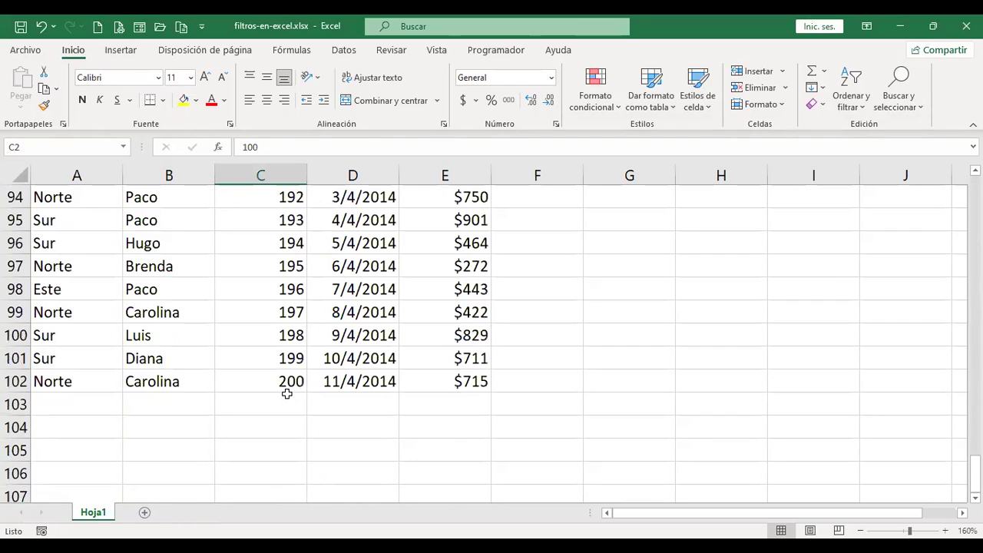
scroll(283, 311, up, 12)
click(269, 234)
key(ctrl+Home)
key(Down)
key(Down)
key(Down)
key(Down)
key(Right)
key(Down)
key(Right)
key(Down)
key(Down)
key(Down)
key(Down)
key(Down)
key(Down)
key(Down)
key(Down)
key(Down)
key(Down)
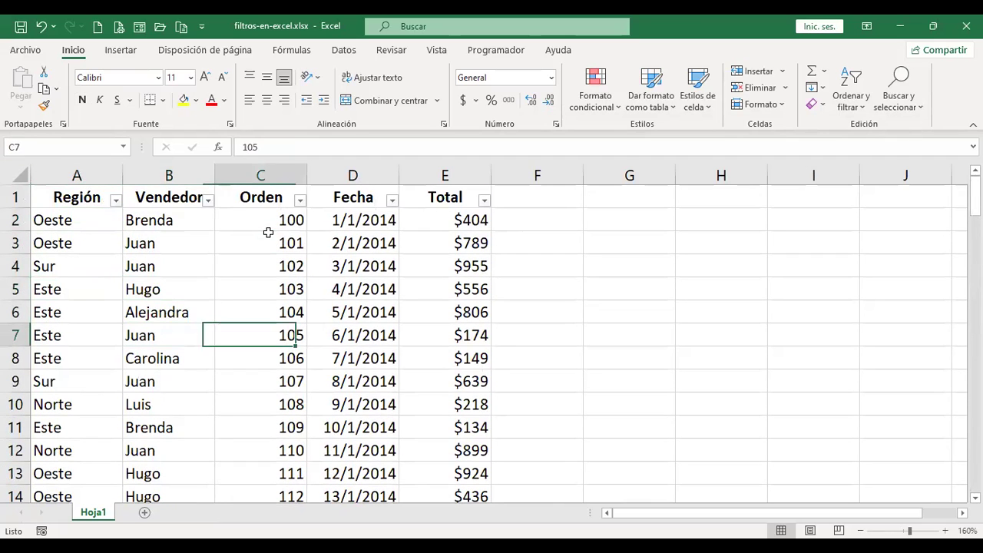
key(Down)
key(Down)
key(Down)
key(Down)
key(Down)
key(Down)
key(Down)
key(Down)
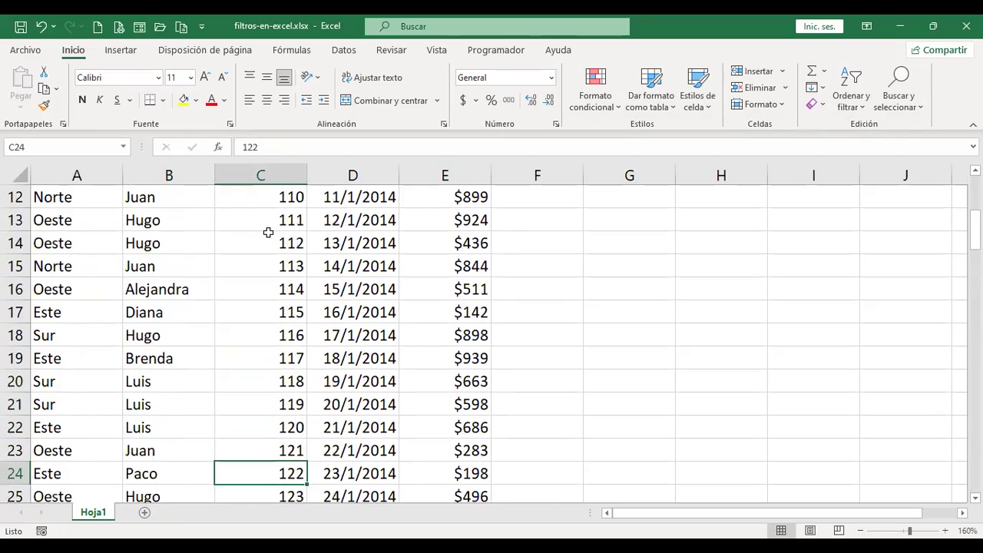
key(Down)
key(Down)
key(Down)
key(Down)
key(Down)
key(Down)
key(Down)
key(Down)
key(Down)
key(Down)
key(Down)
key(Down)
key(Down)
key(Down)
key(Down)
key(Down)
key(Down)
key(Down)
key(Down)
key(Down)
key(Down)
key(Down)
key(Down)
key(Down)
key(Down)
key(Down)
key(Down)
key(Down)
key(Down)
key(Down)
key(Down)
key(Down)
key(Down)
key(ctrl+Home)
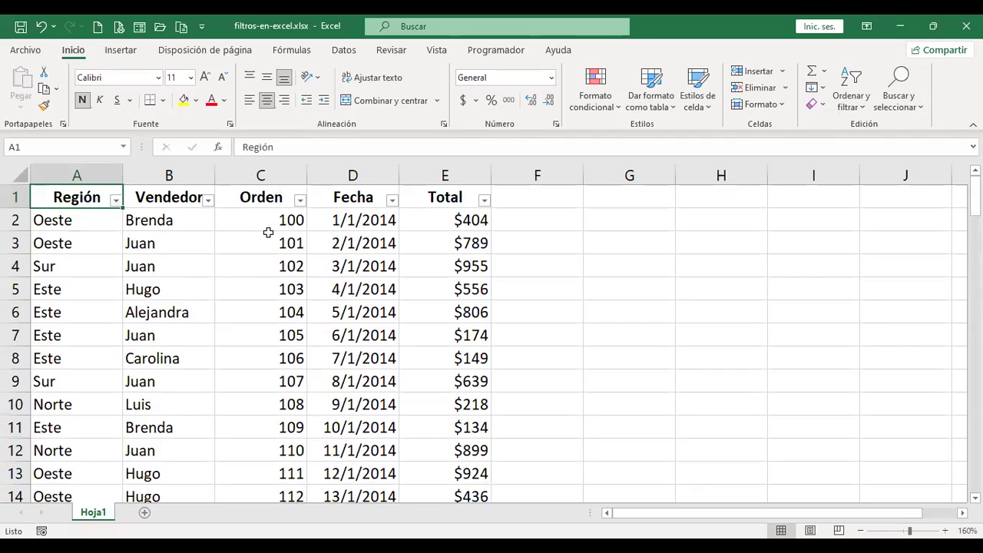
Examine the number filter options available for the Orden column
click(300, 201)
mouse_move(222, 340)
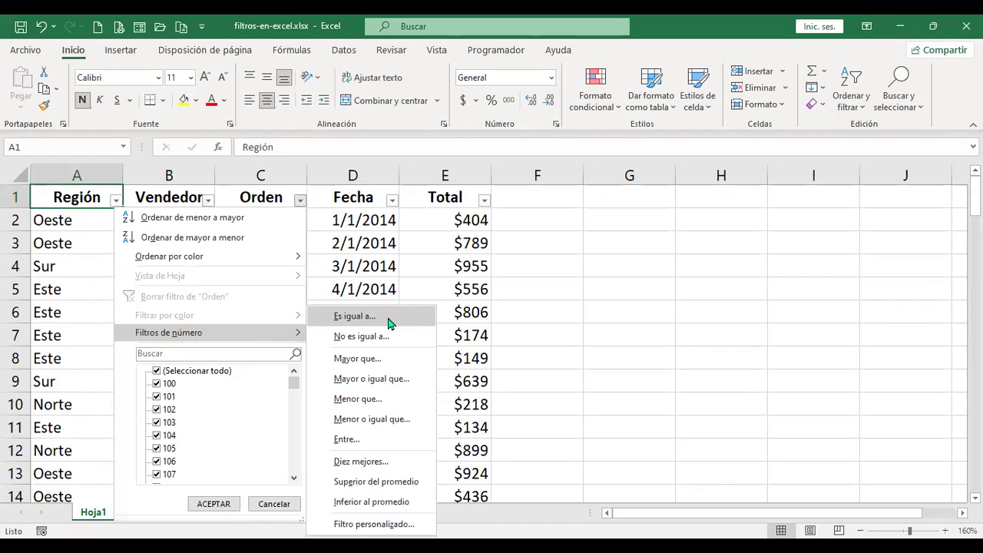
click(509, 297)
click(256, 220)
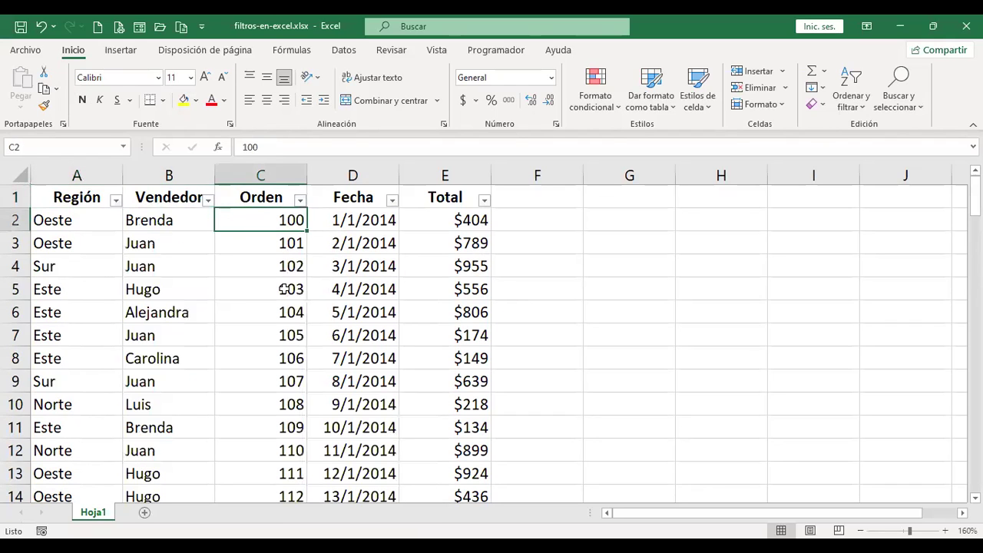
scroll(284, 290, down, 2)
scroll(284, 290, down, 2)
scroll(284, 290, up, 4)
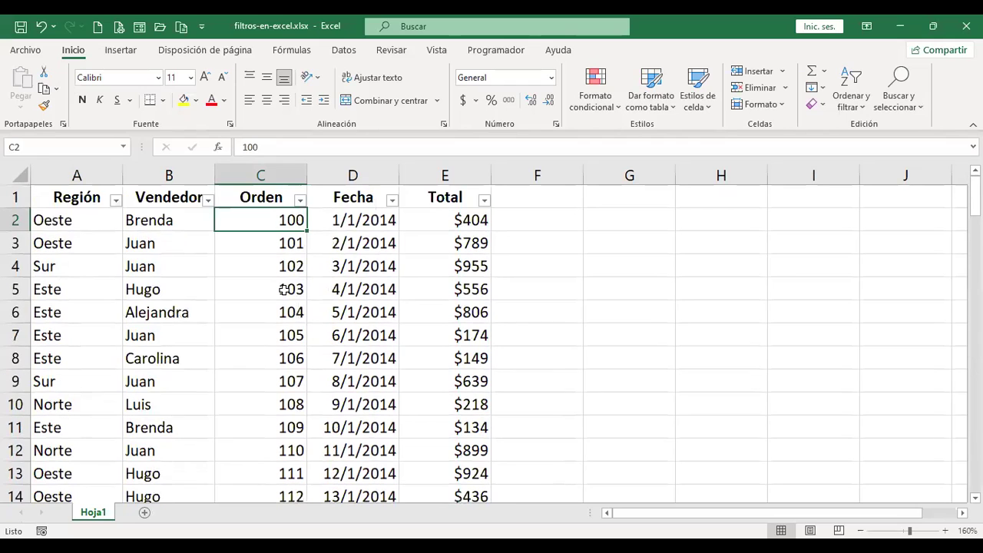
scroll(284, 289, down, 6)
scroll(284, 288, up, 6)
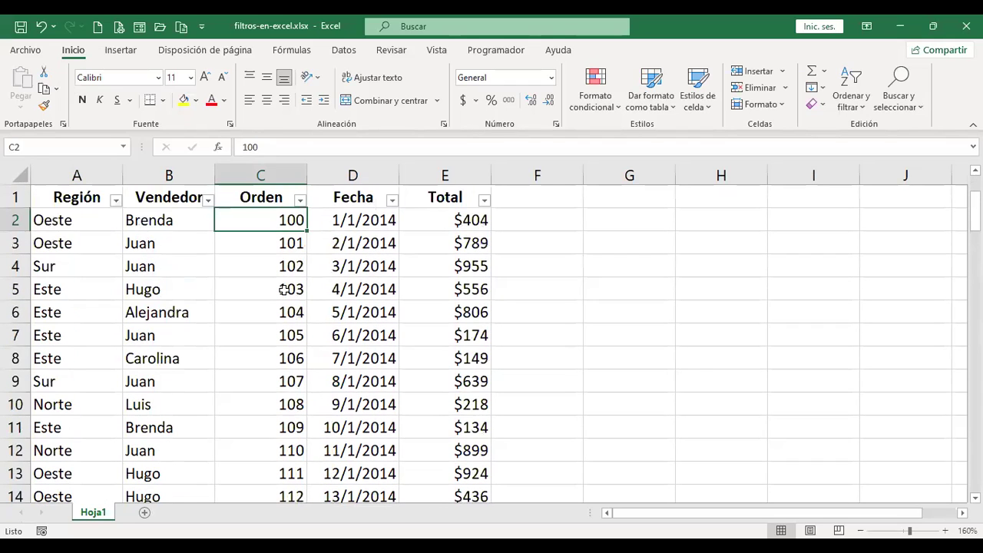
Examine the order numbers through the last row of the Orden column and the column's number filter options
scroll(284, 289, down, 6)
click(281, 374)
scroll(261, 415, down, 4)
scroll(256, 424, up, 10)
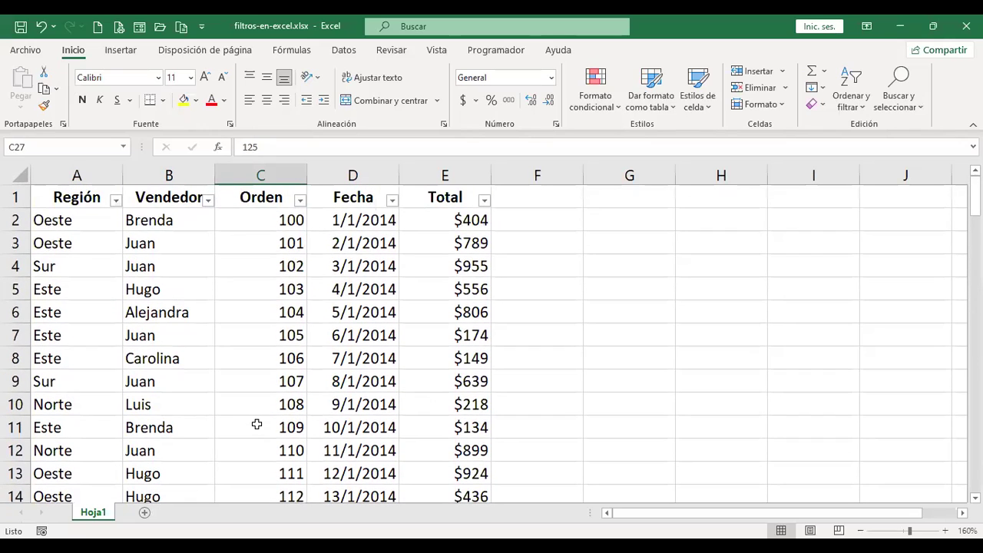
click(300, 199)
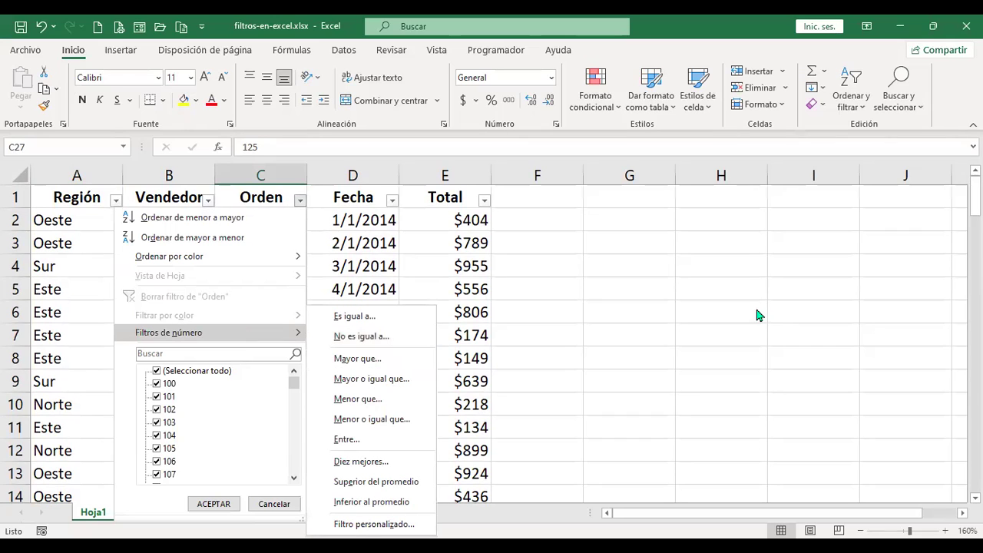
click(265, 217)
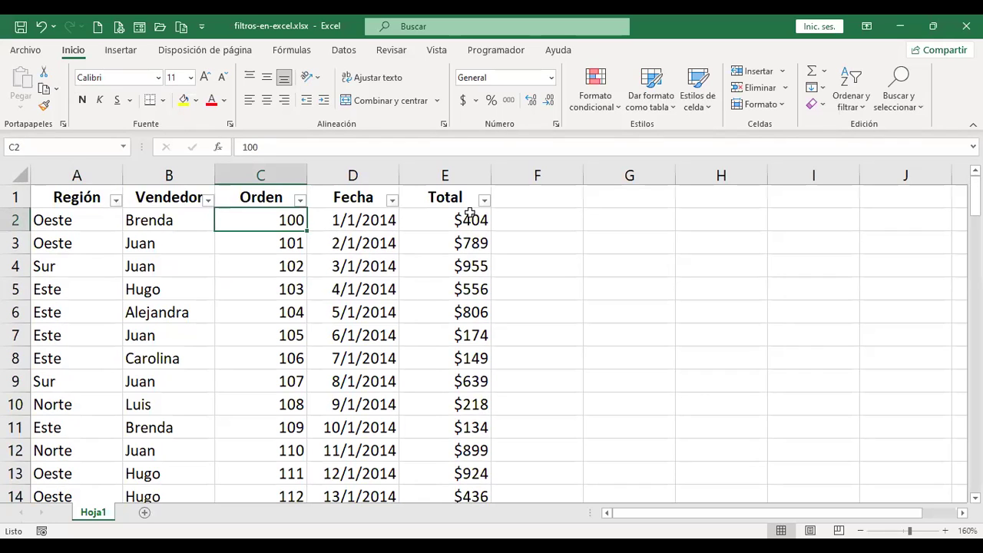
key(ctrl+Down)
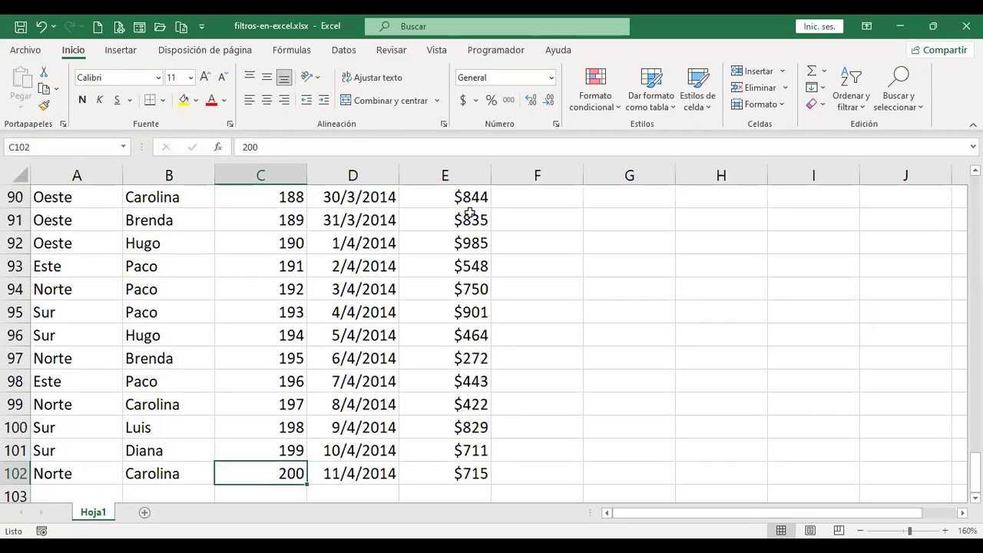
key(ctrl+Home)
Filter the Orden column to show orders greater than 150 and review the filtered rows
click(299, 201)
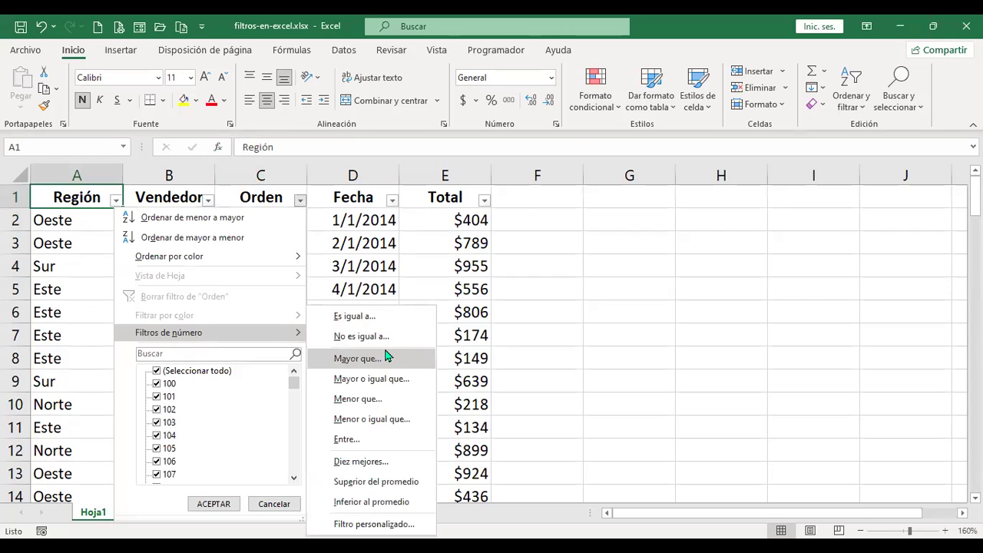
click(358, 358)
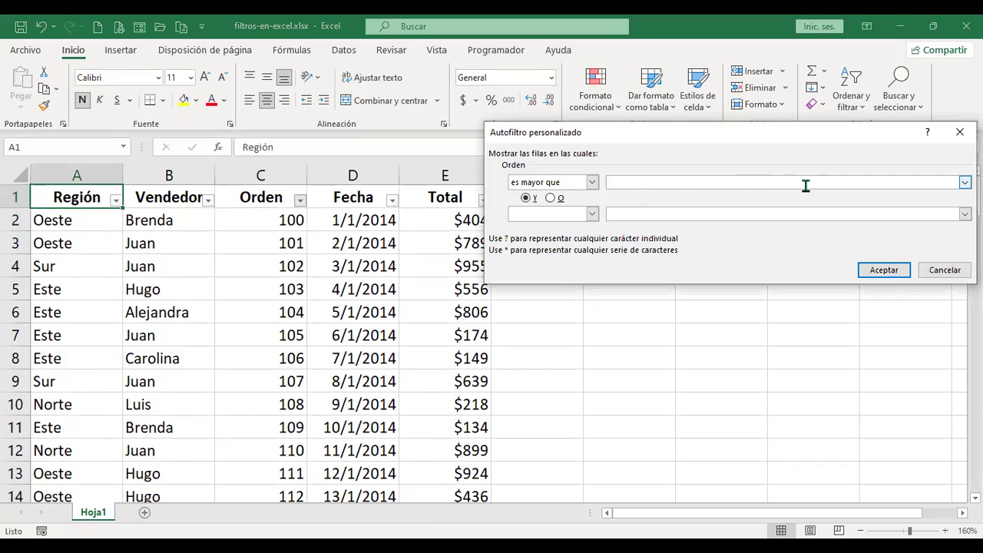
text(150)
click(896, 270)
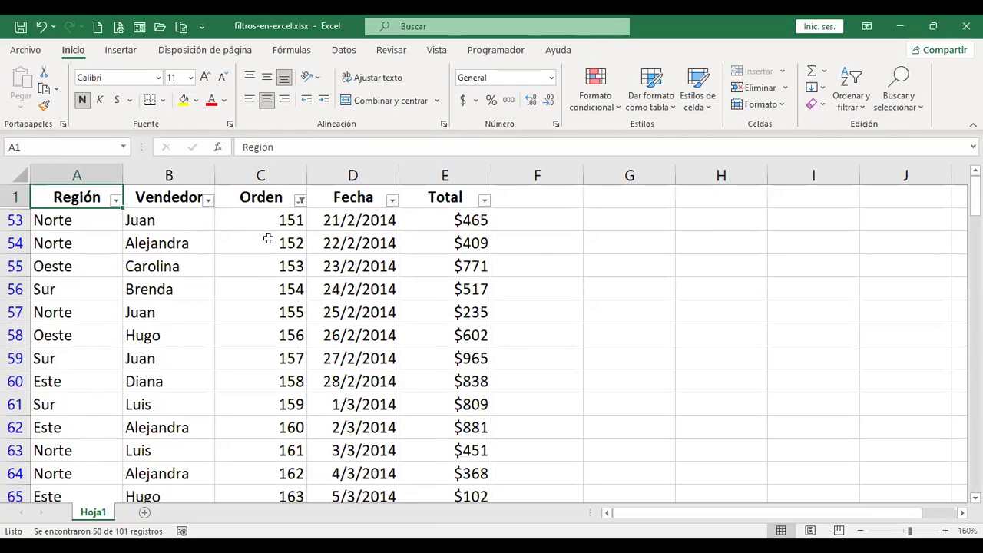
scroll(274, 223, down, 2)
scroll(274, 265, down, 13)
scroll(271, 307, up, 15)
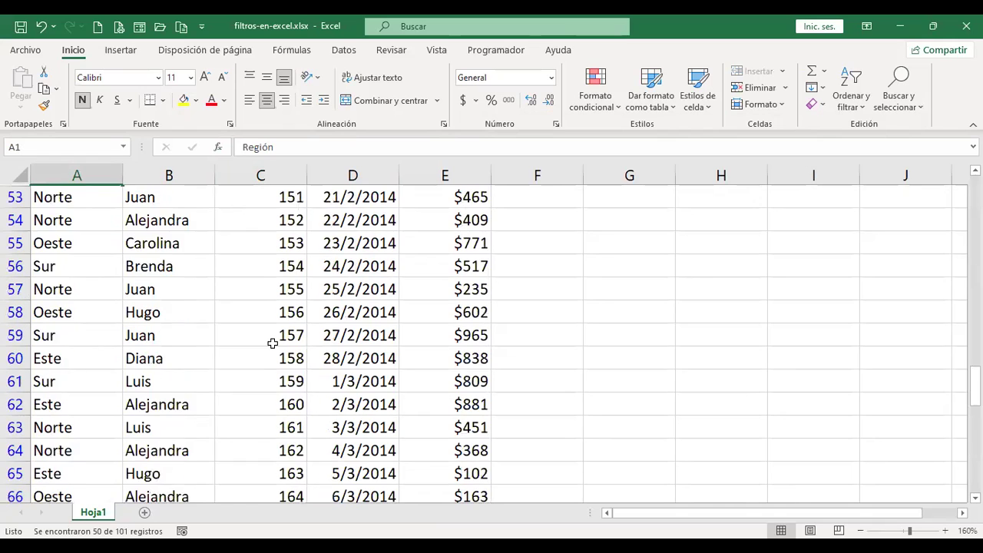
scroll(271, 343, up, 1)
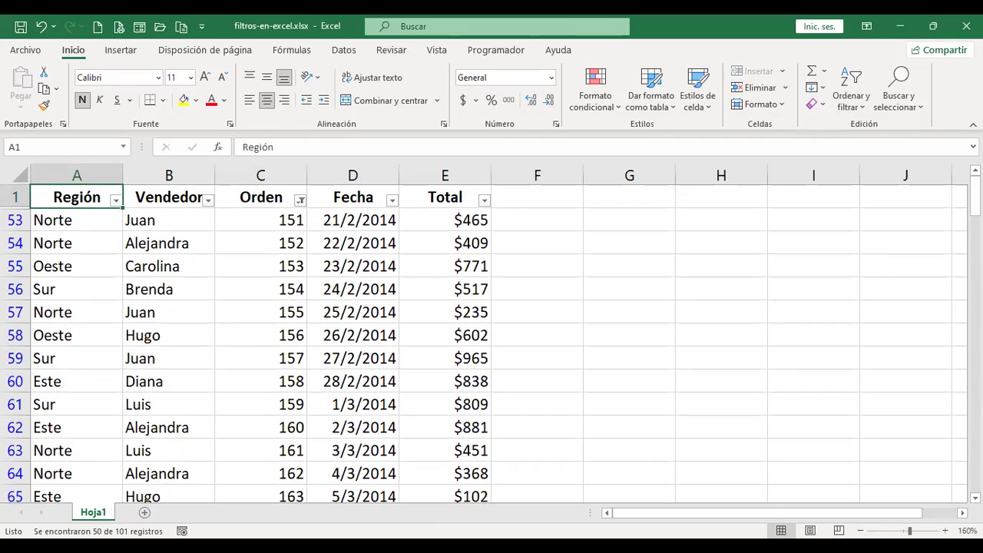
Filter the Orden column to show orders between 100 and 125 and review the filtered rows
click(300, 201)
mouse_move(213, 338)
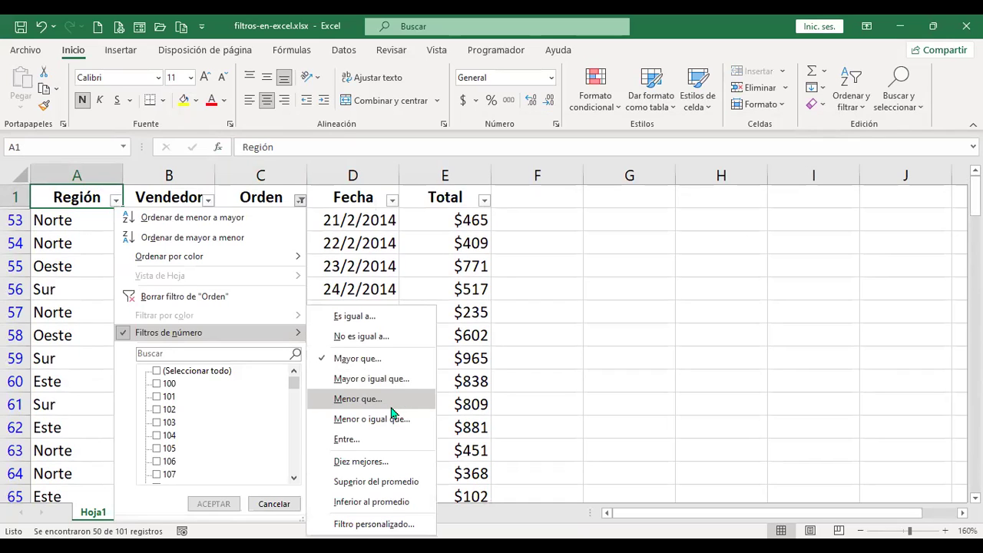
click(358, 444)
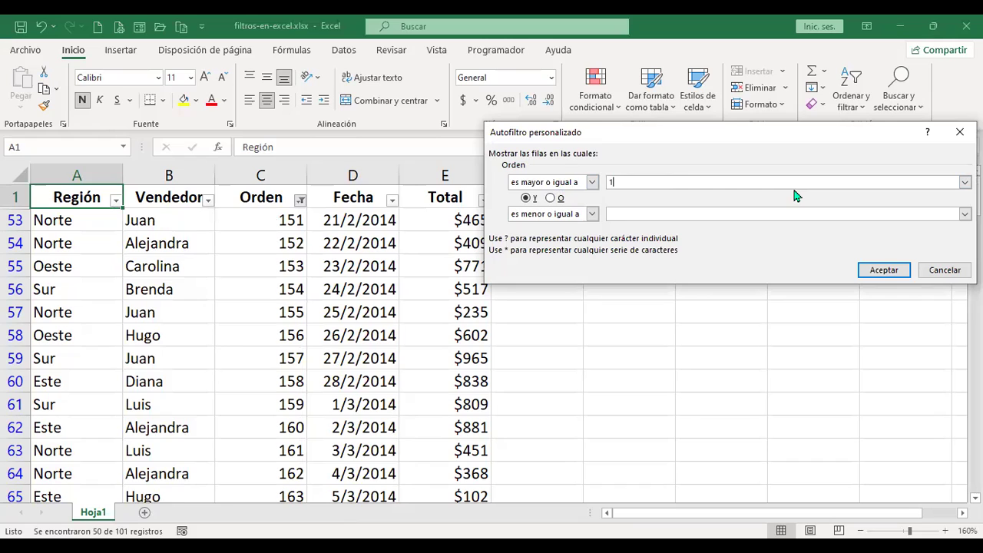
click(653, 215)
text(125)
click(884, 270)
click(274, 224)
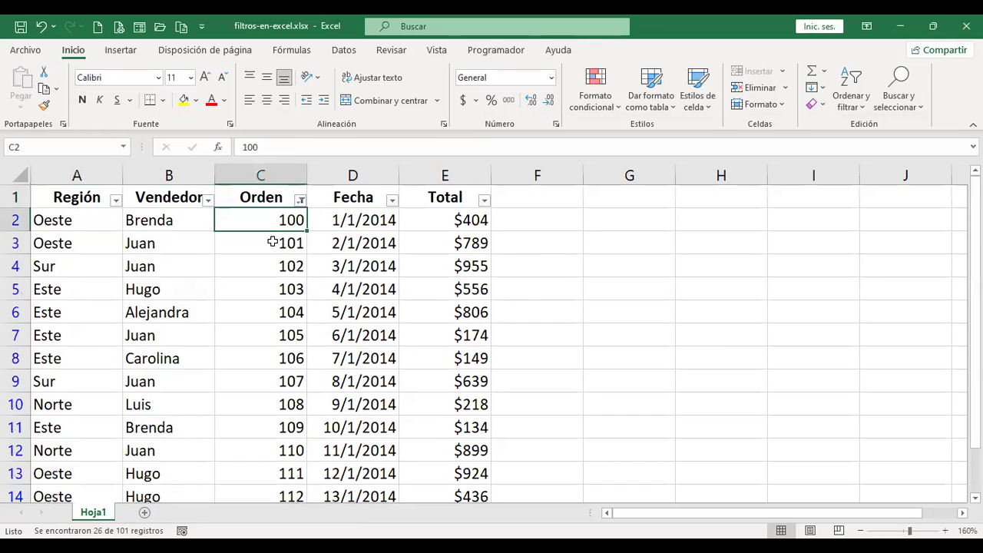
scroll(291, 264, down, 9)
scroll(290, 271, up, 2)
click(286, 266)
scroll(291, 269, up, 8)
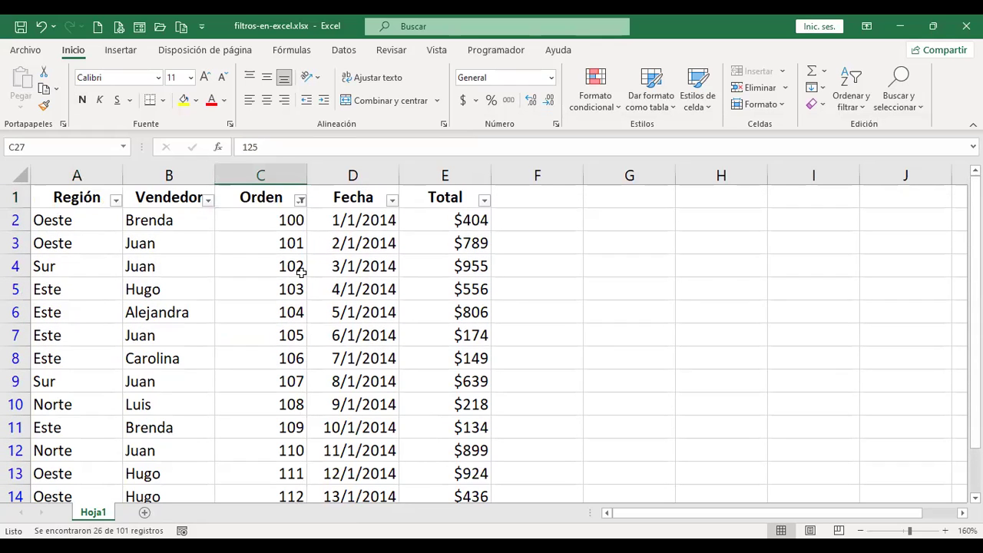
Examine the top-ten and custom filter settings for the Orden column without applying them
click(300, 199)
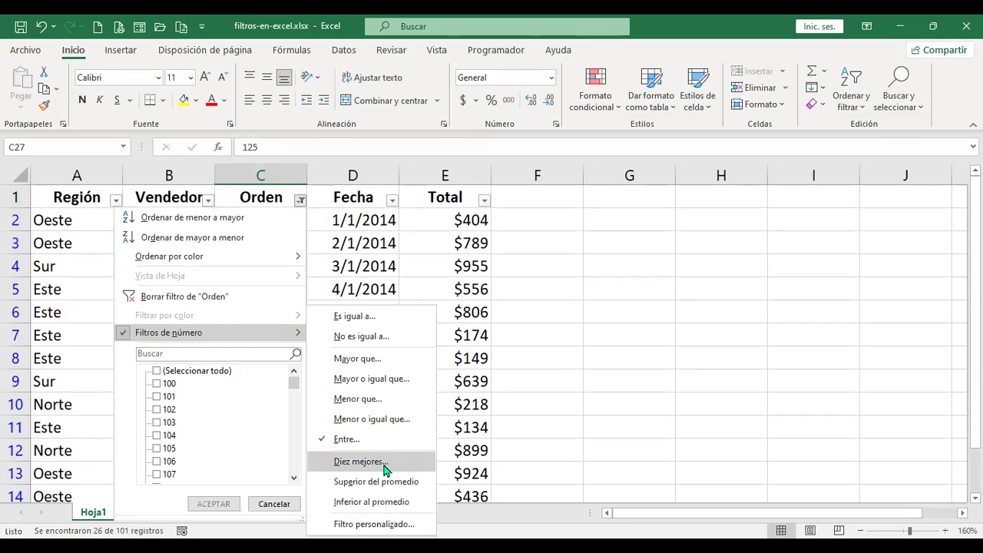
click(386, 461)
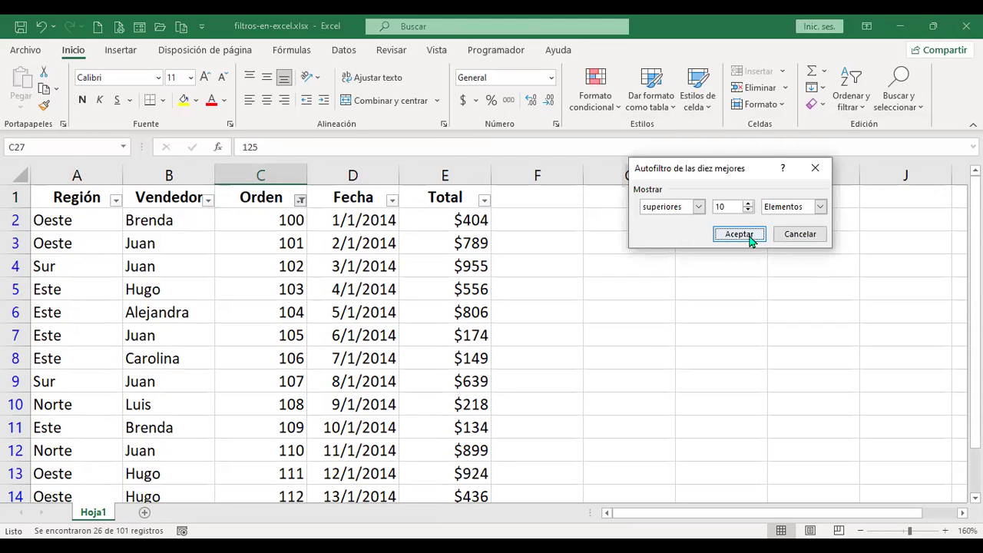
click(801, 236)
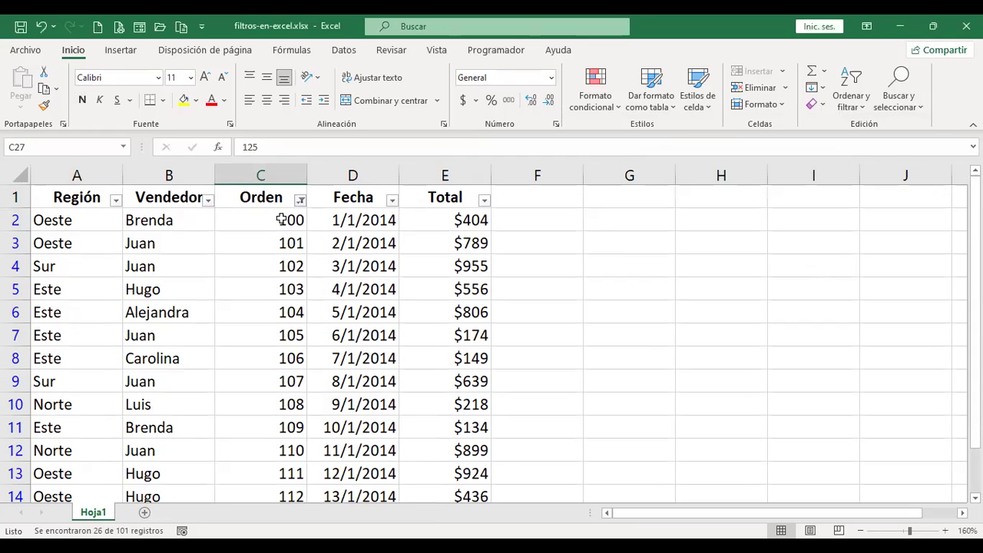
click(288, 220)
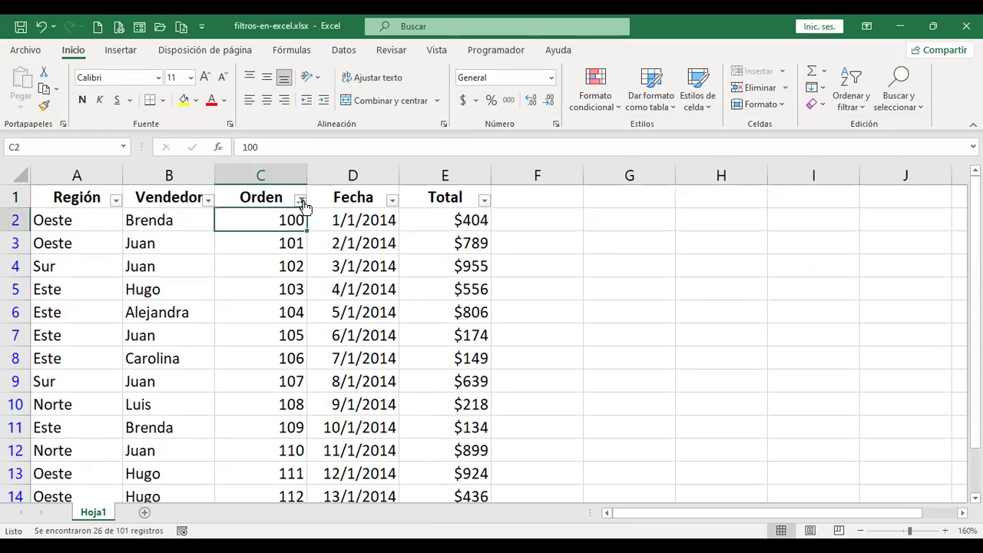
click(301, 200)
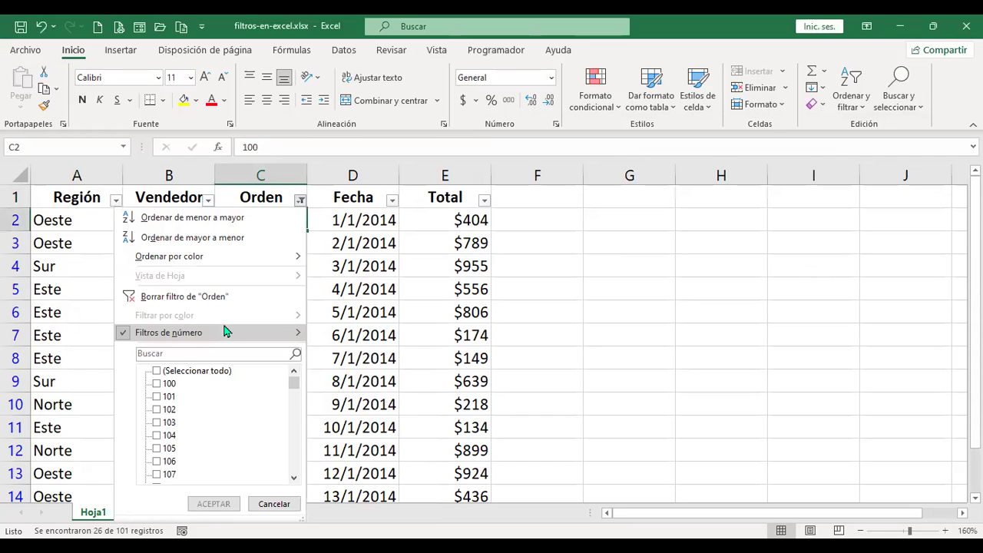
mouse_move(224, 330)
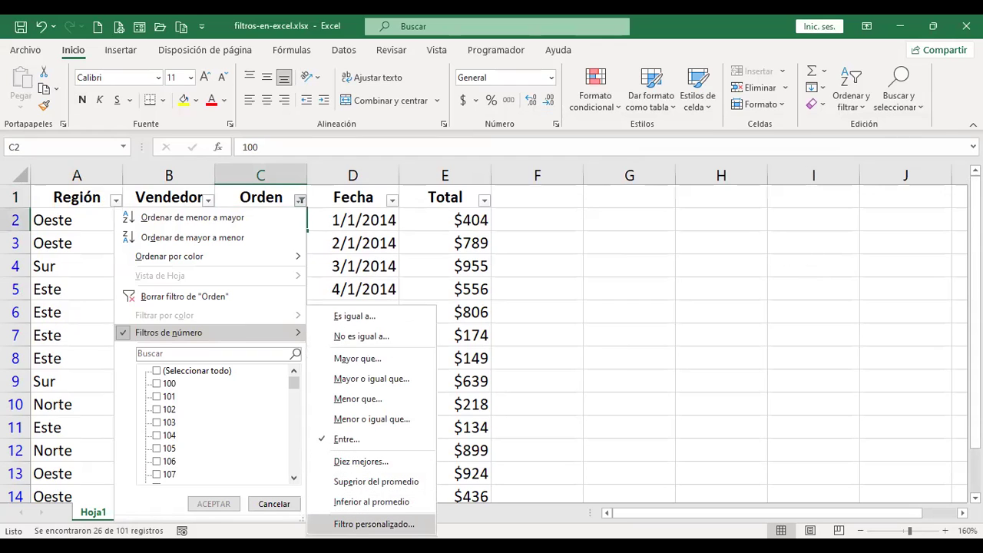
click(374, 524)
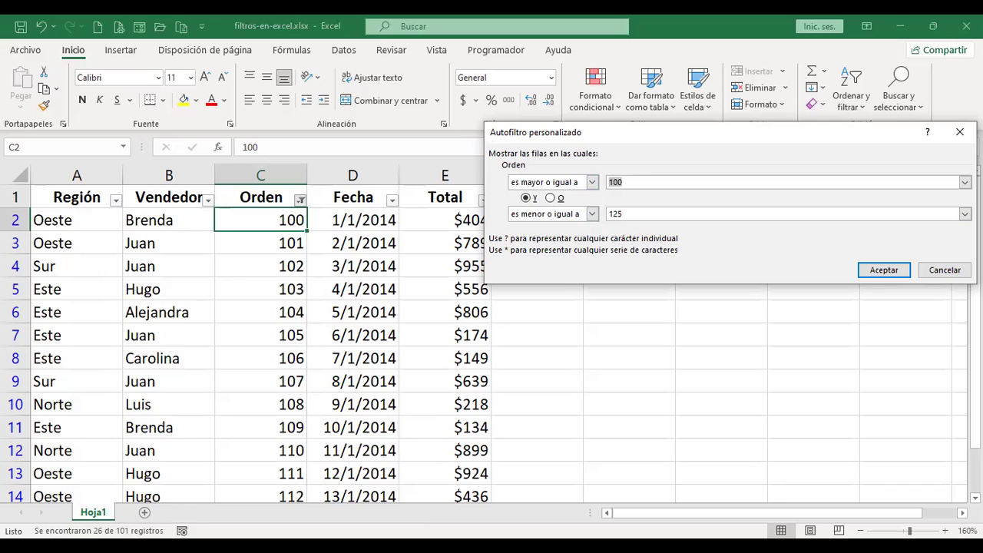
click(944, 269)
Remove the number filter from the Orden column by reselecting all values
click(300, 199)
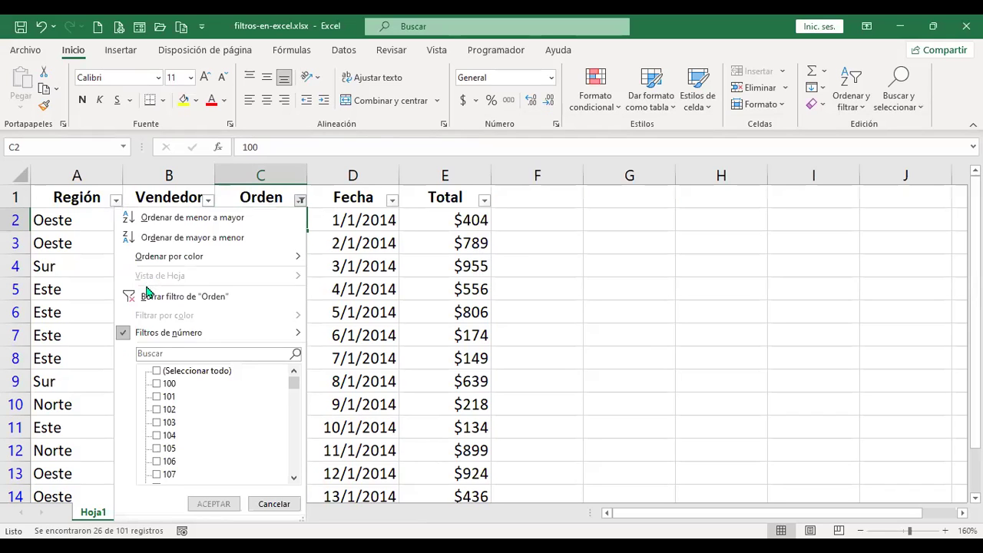
click(157, 370)
click(226, 505)
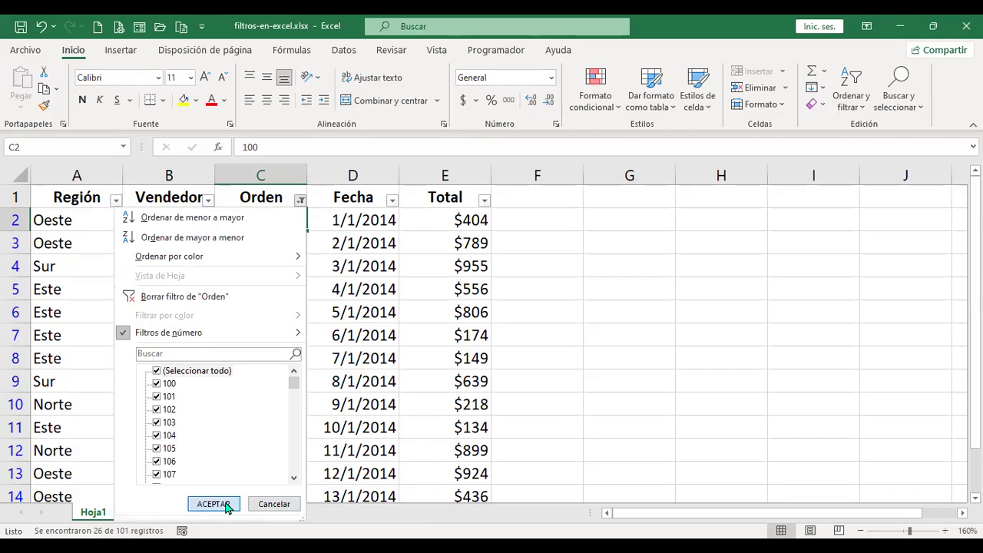
Review the Región, Vendedor and Orden columns in turn and return to the first date in the Fecha column
click(373, 218)
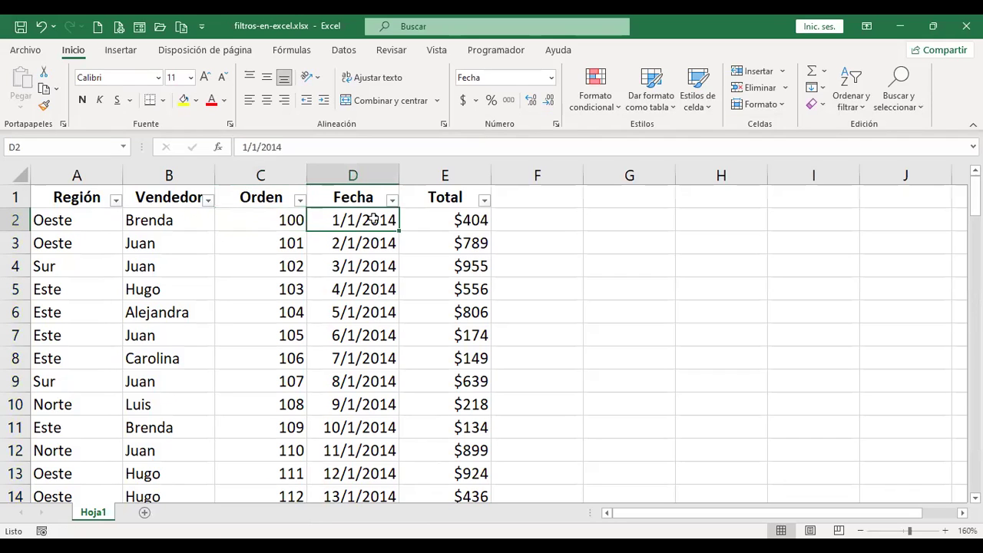
click(75, 175)
click(156, 175)
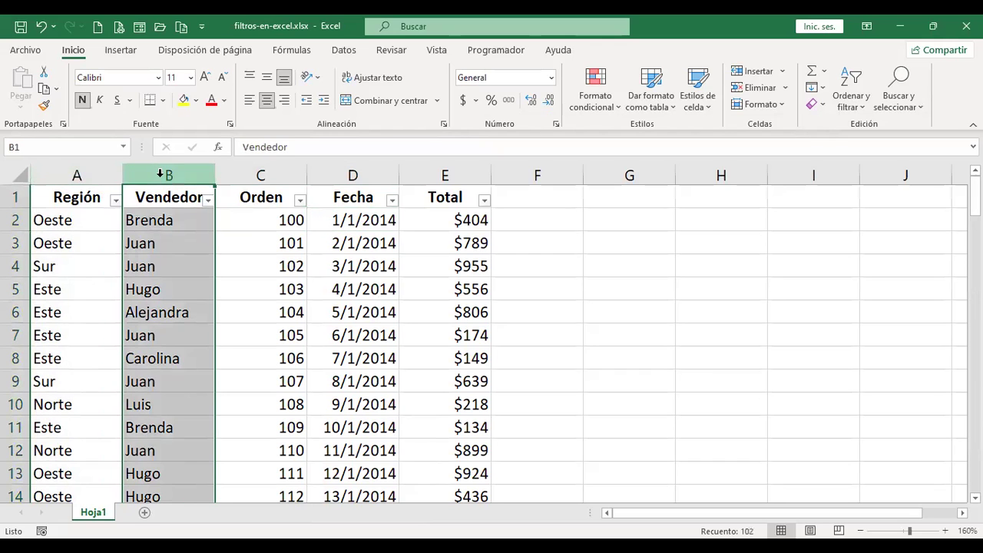
click(281, 168)
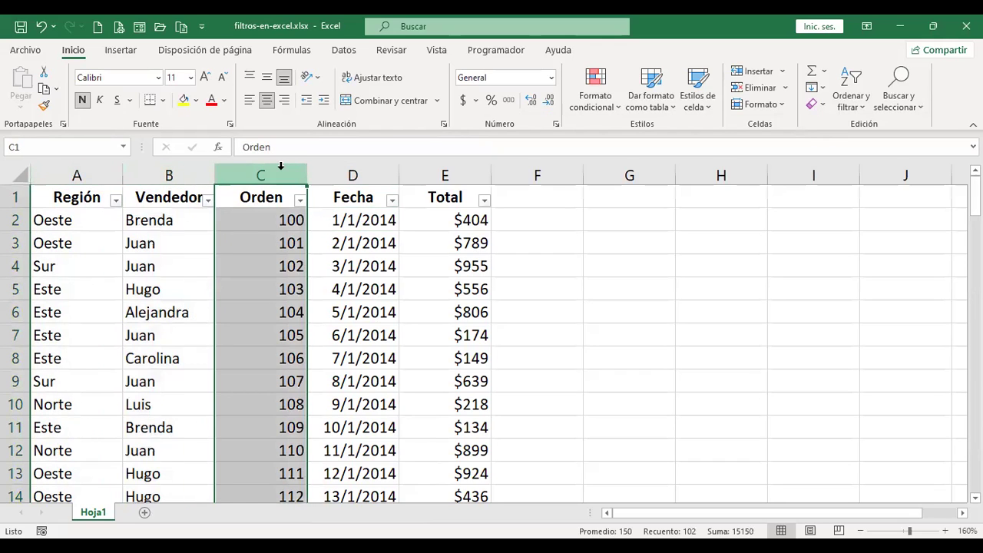
click(366, 218)
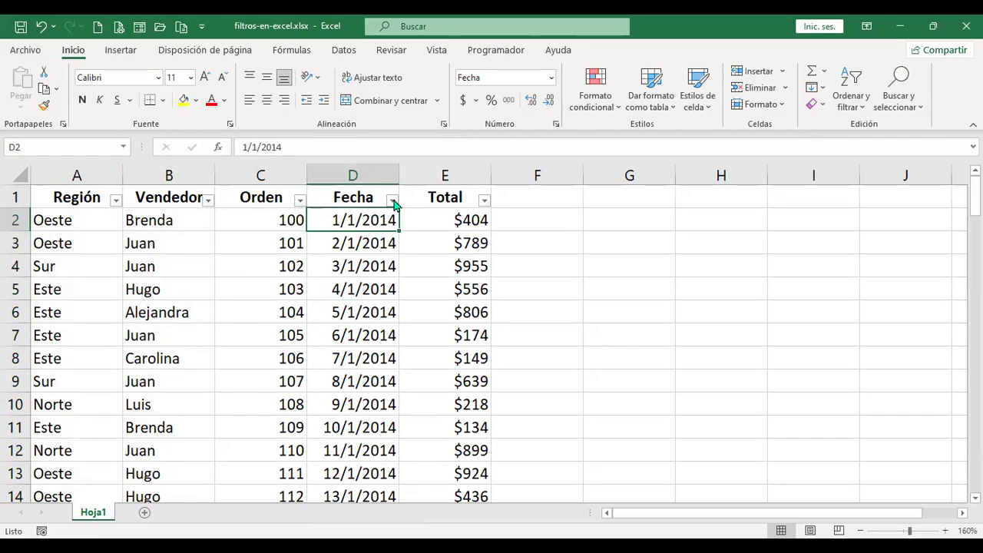
Examine the Fecha column's date groups, expanding and collapsing enero under 2014, and its date filter options
click(392, 200)
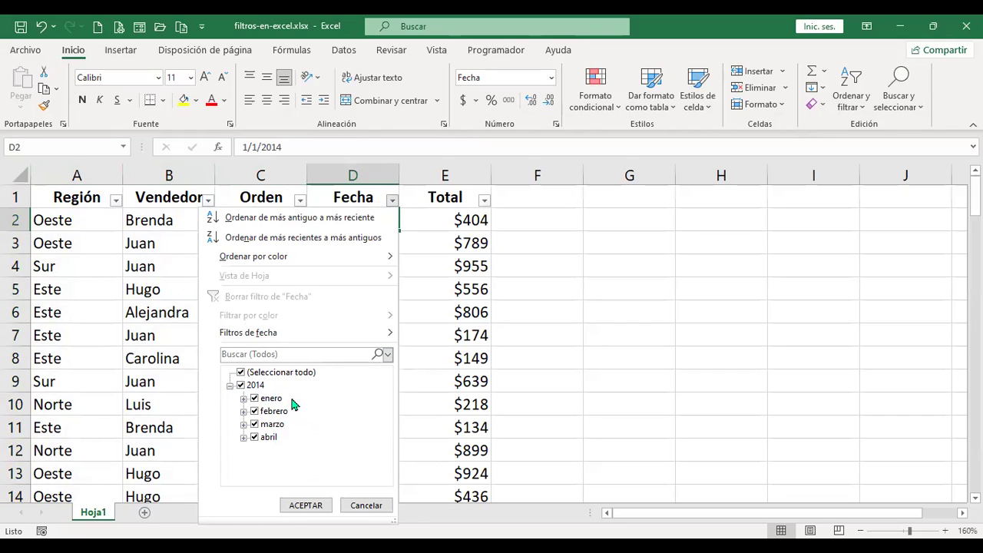
click(242, 400)
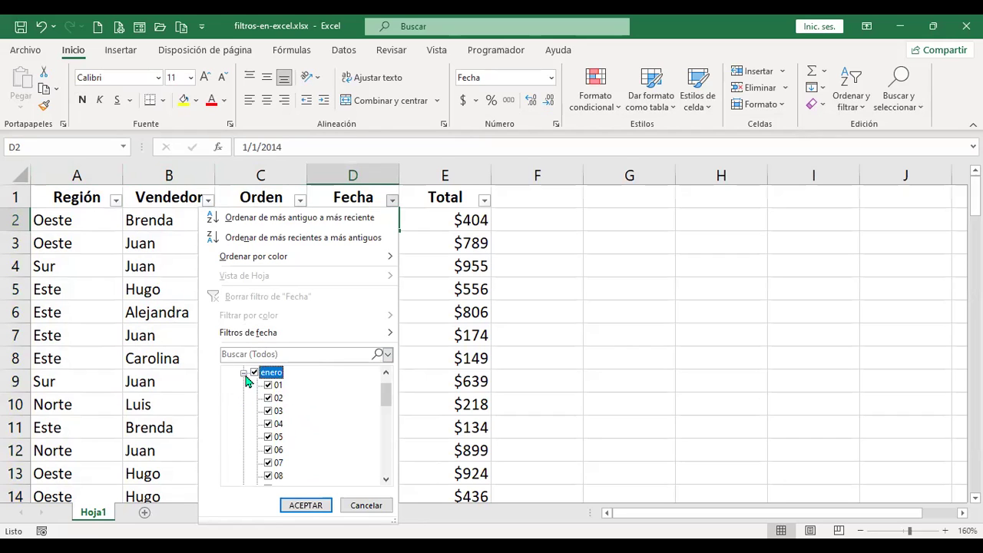
click(243, 372)
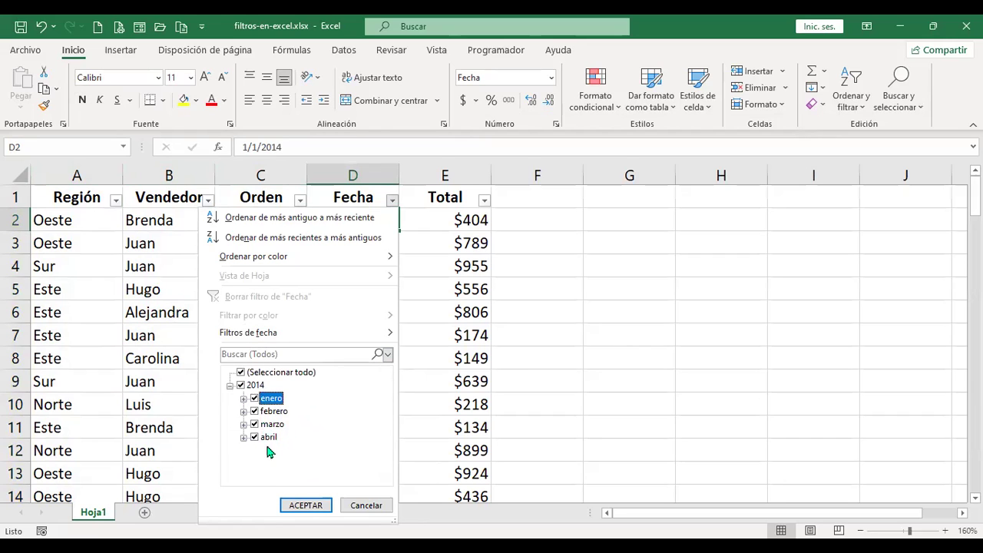
click(289, 339)
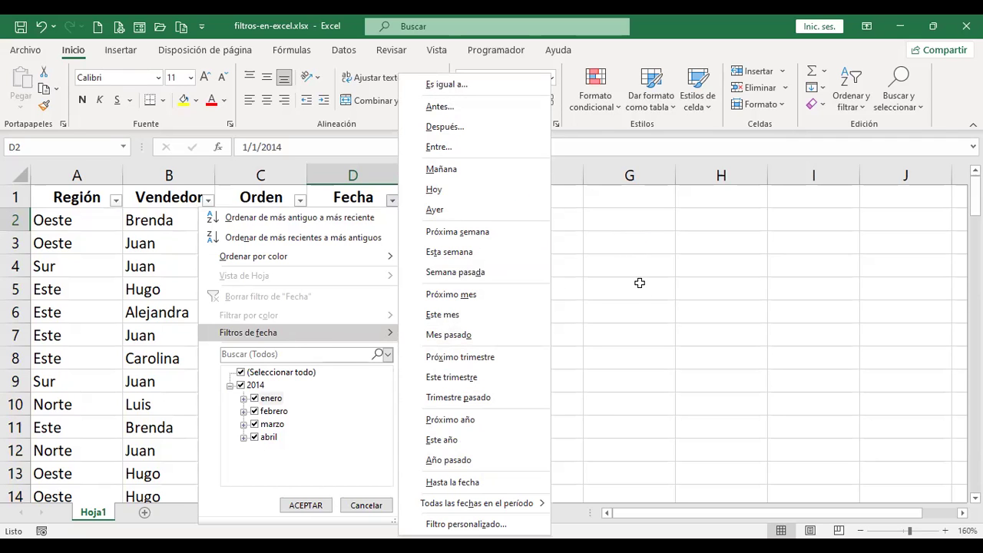
click(528, 299)
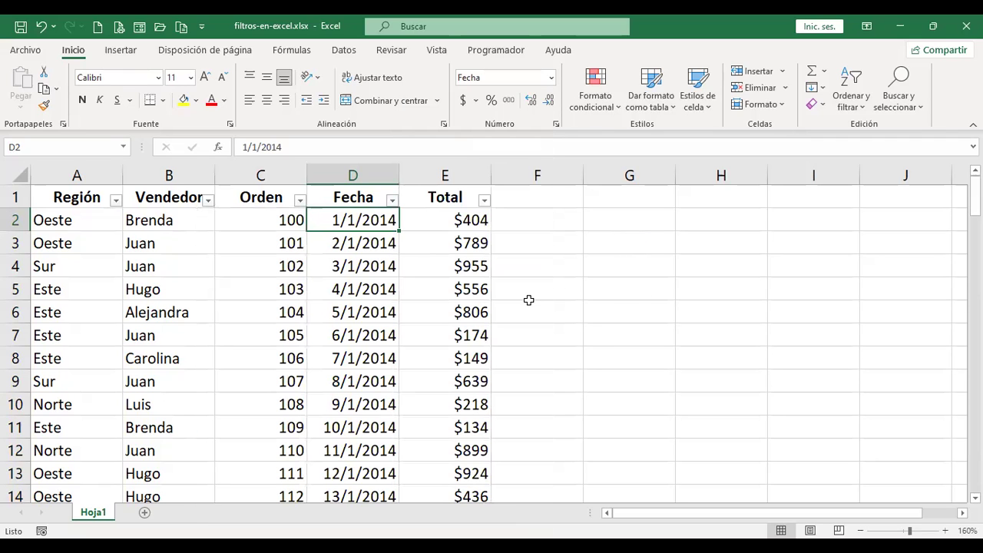
Check the last date in the Fecha column and return to the start of the sheet
key(ctrl+End)
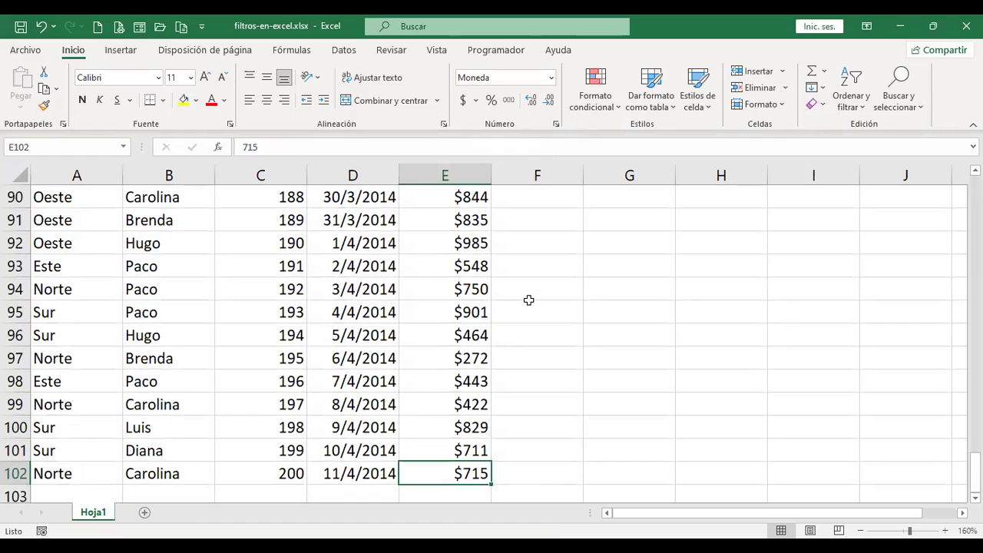
key(Left)
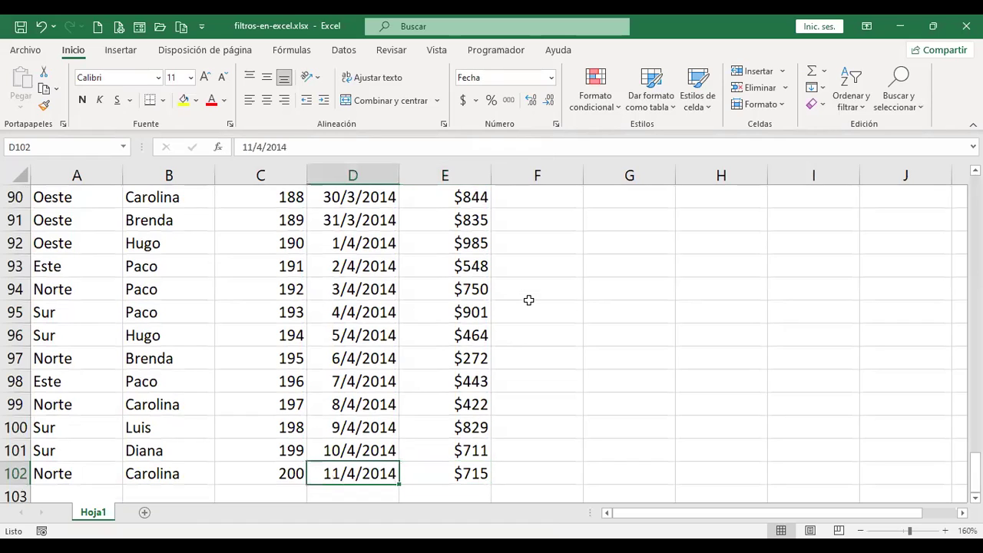
key(ctrl+Home)
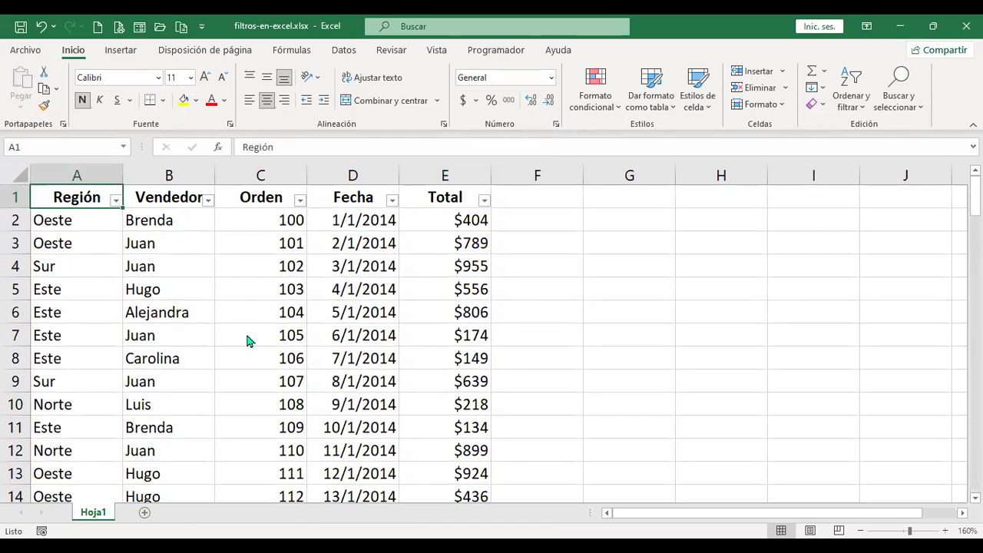
Set up a date filter on the Fecha column for dates before 18/7/2022, choosing the date from the calendar
mouse_move(248, 335)
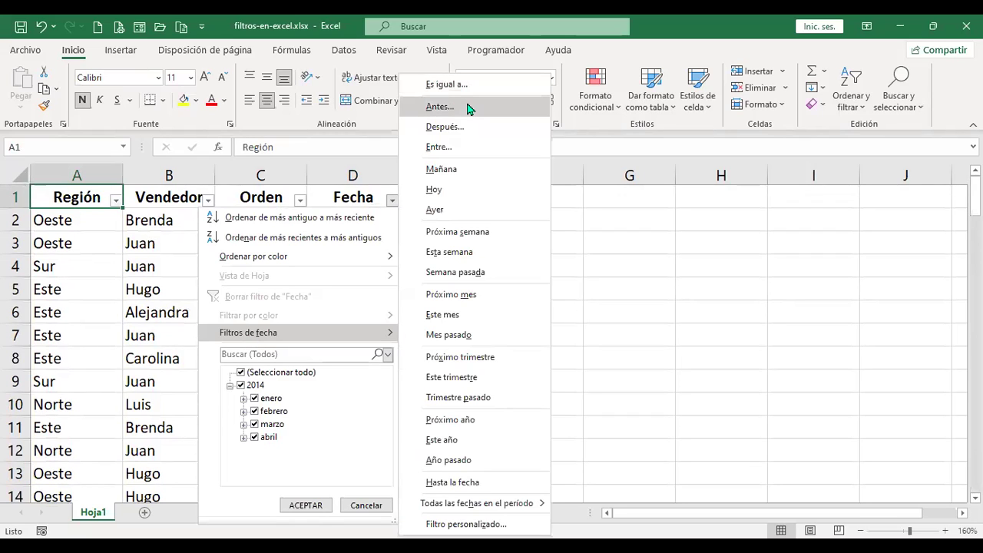
click(469, 108)
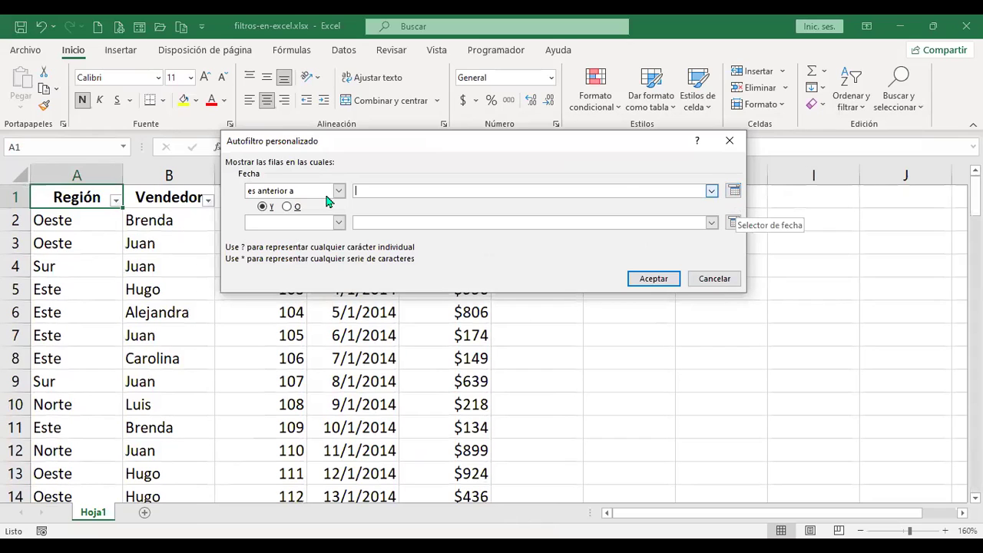
click(733, 192)
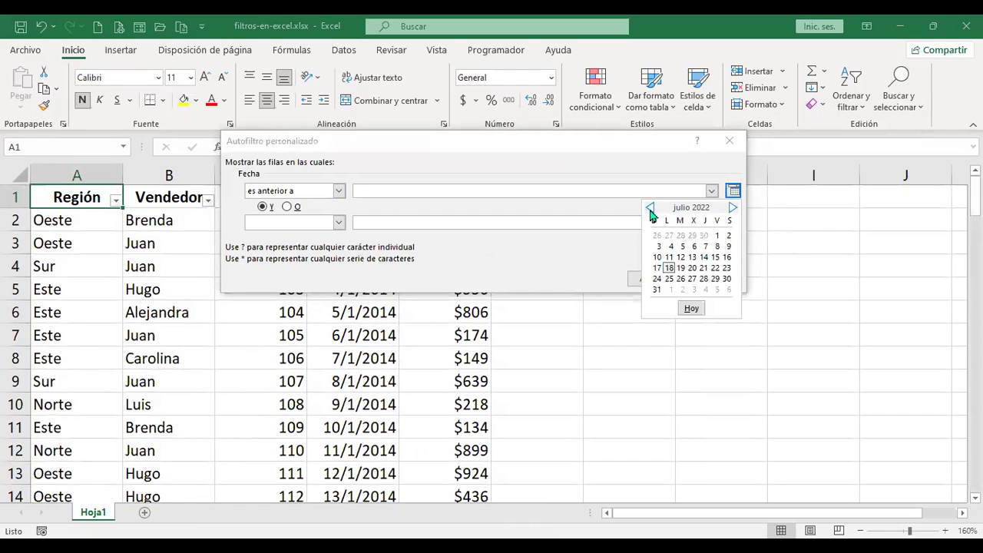
click(382, 192)
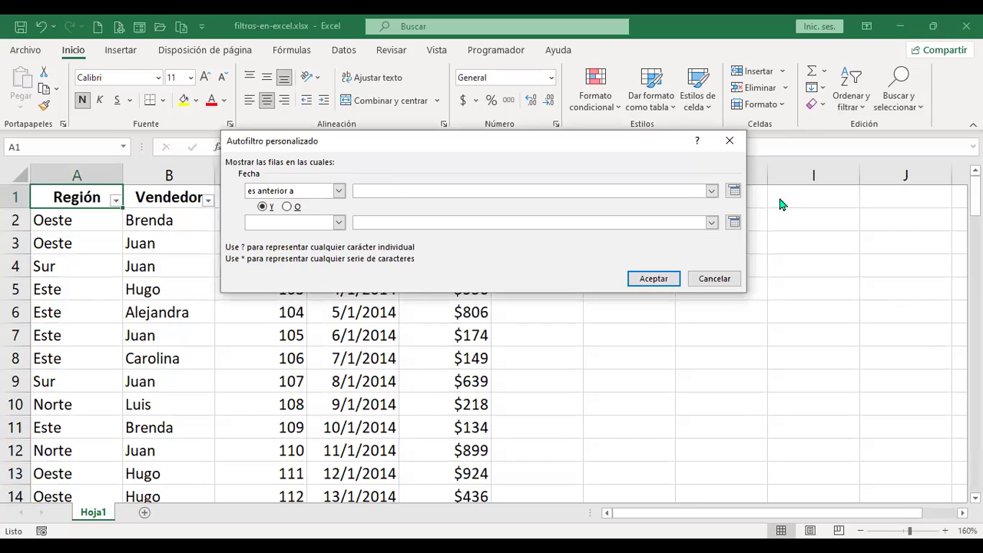
click(734, 191)
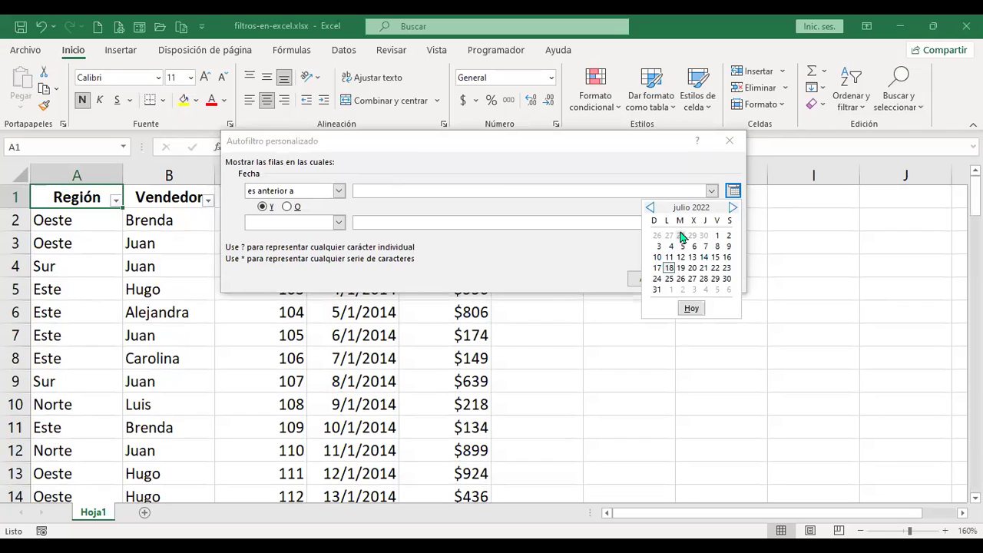
click(669, 268)
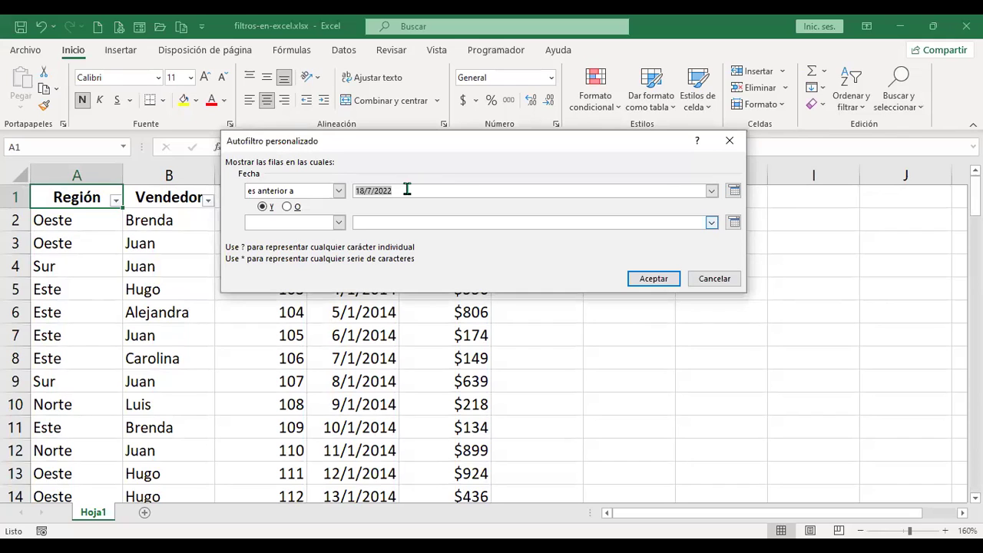
Change the filter date so that Fecha shows only dates before March 2014, and apply the filter
click(358, 191)
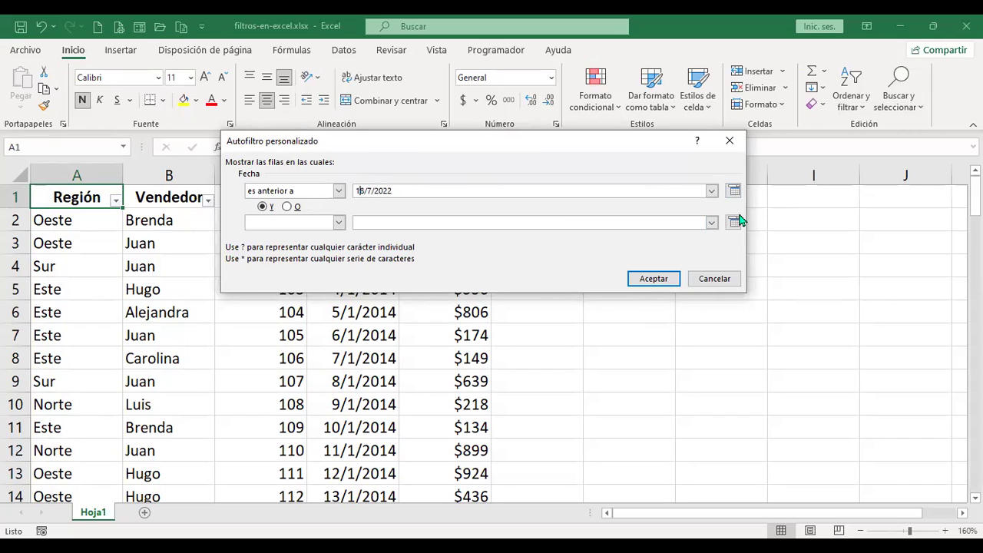
key(Delete)
key(Delete)
text(3)
click(653, 279)
Examine the filtered Fecha dates down to the last remaining row and return to the table header
scroll(432, 375, down, 15)
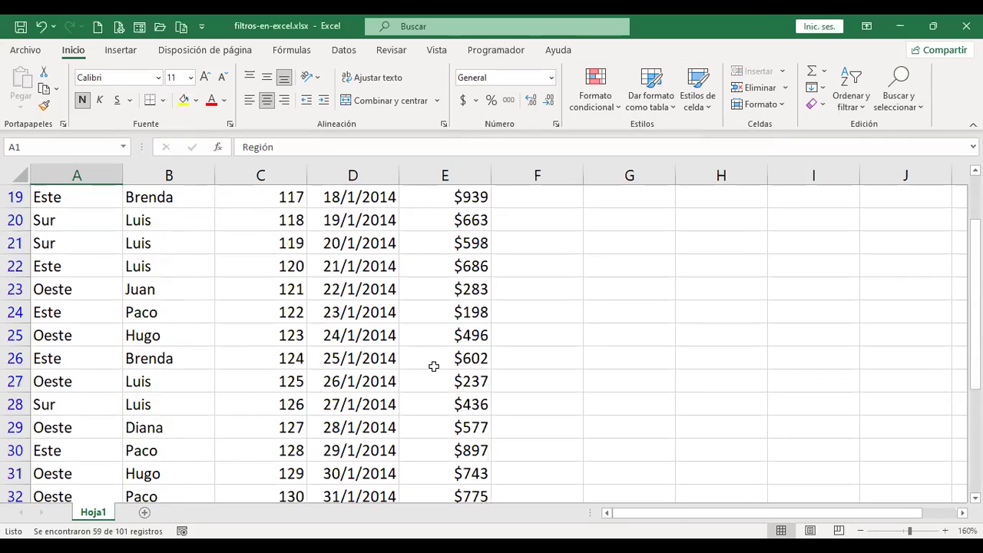
scroll(432, 374, down, 6)
scroll(432, 375, up, 3)
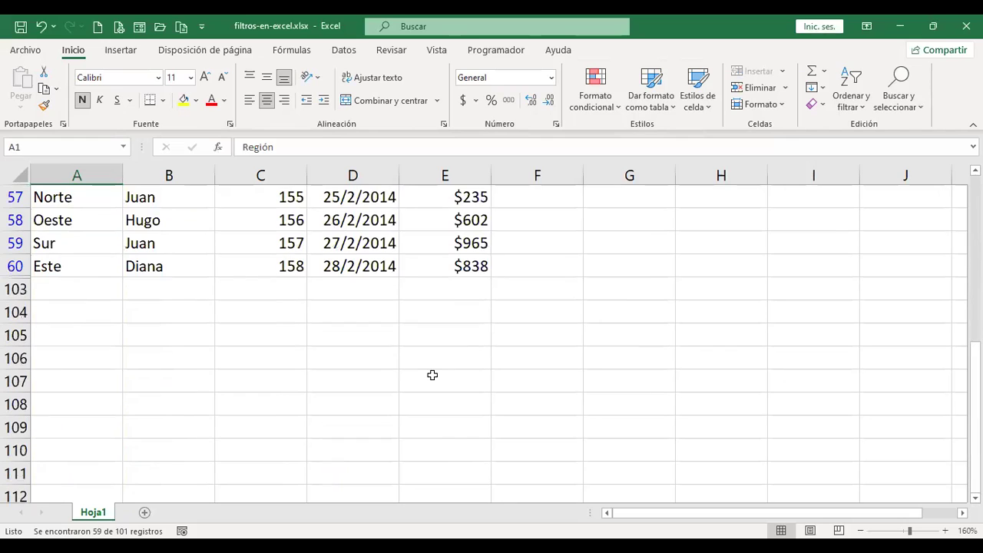
click(373, 283)
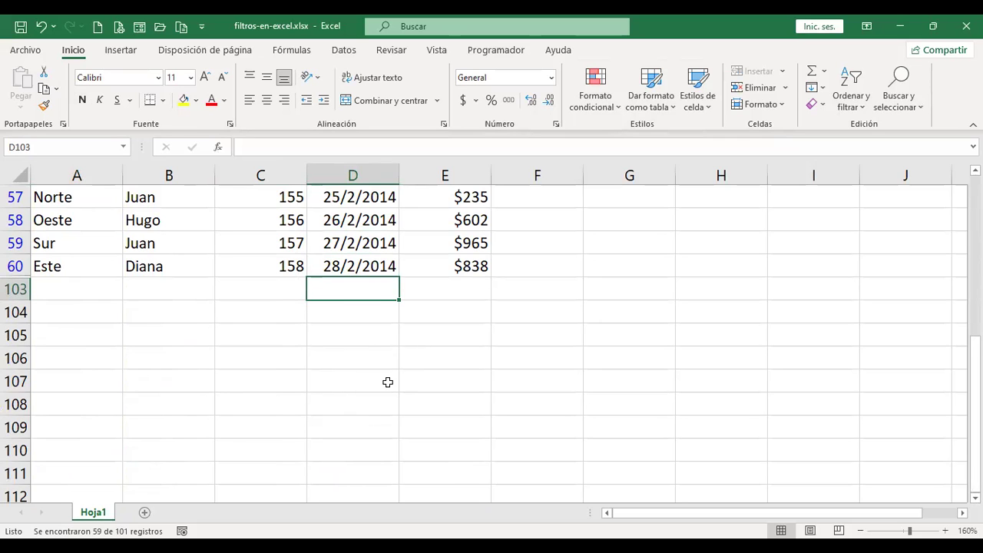
scroll(387, 382, up, 3)
scroll(372, 397, up, 6)
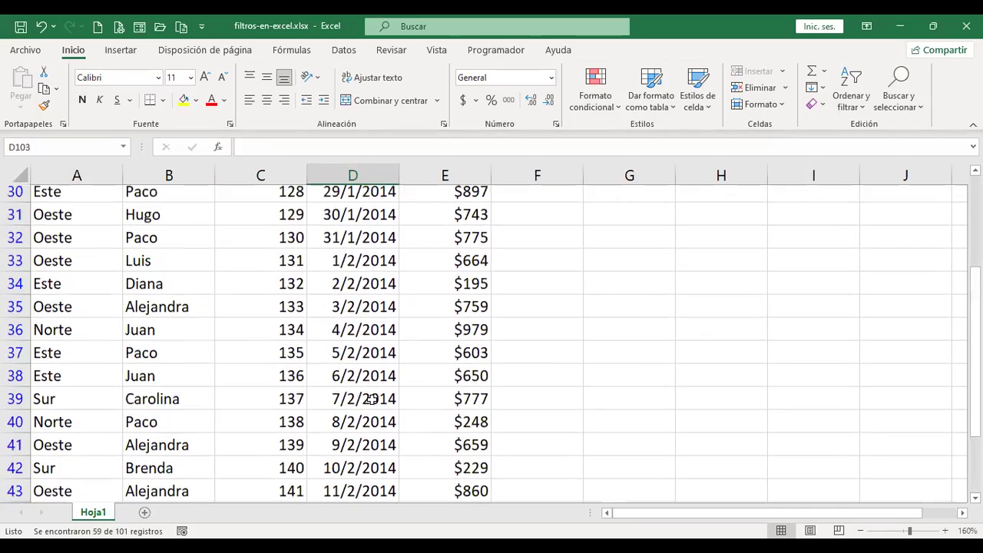
scroll(371, 398, down, 7)
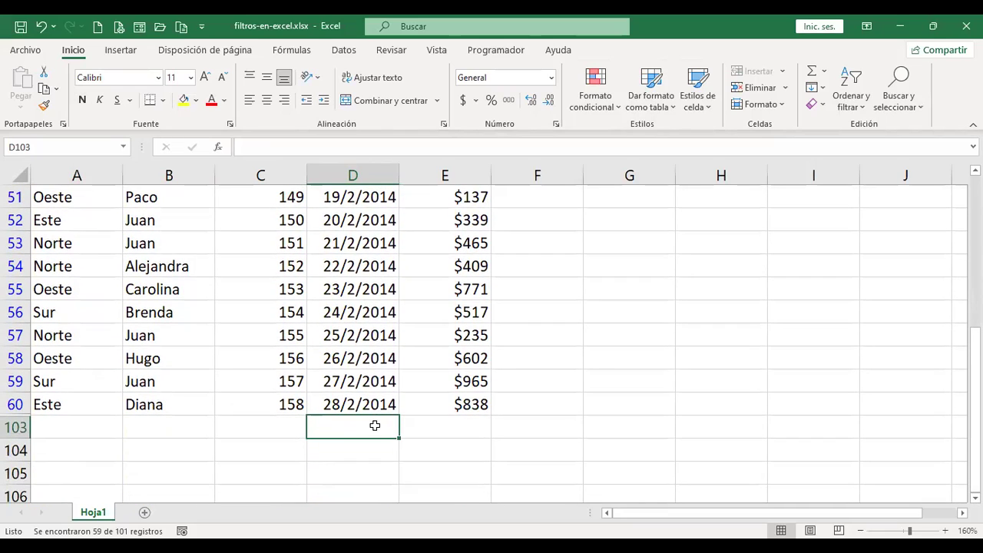
scroll(386, 433, up, 5)
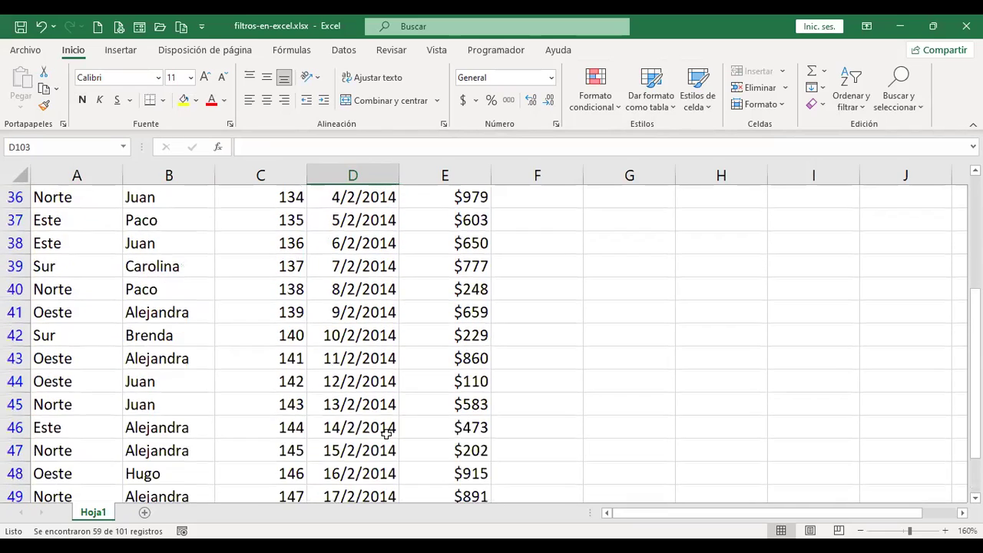
scroll(386, 432, up, 12)
Filter the Fecha column to dates between 15/1/2014 and 15/4/2014, both inclusive
click(391, 201)
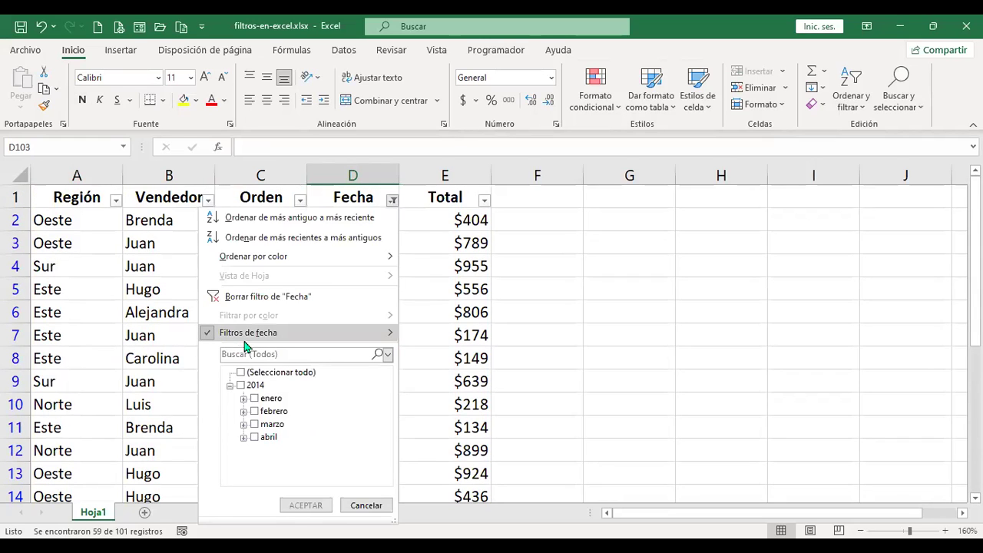
mouse_move(246, 336)
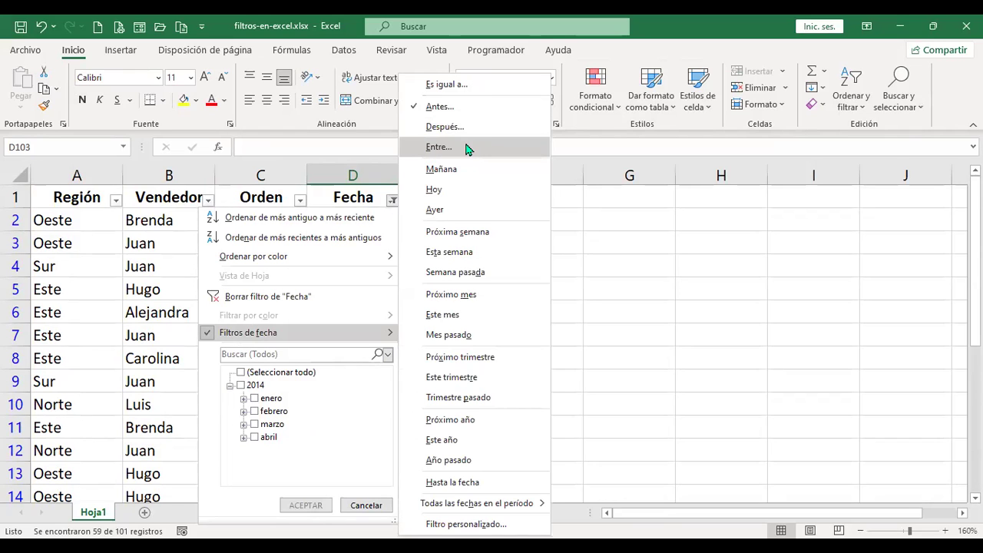
click(468, 148)
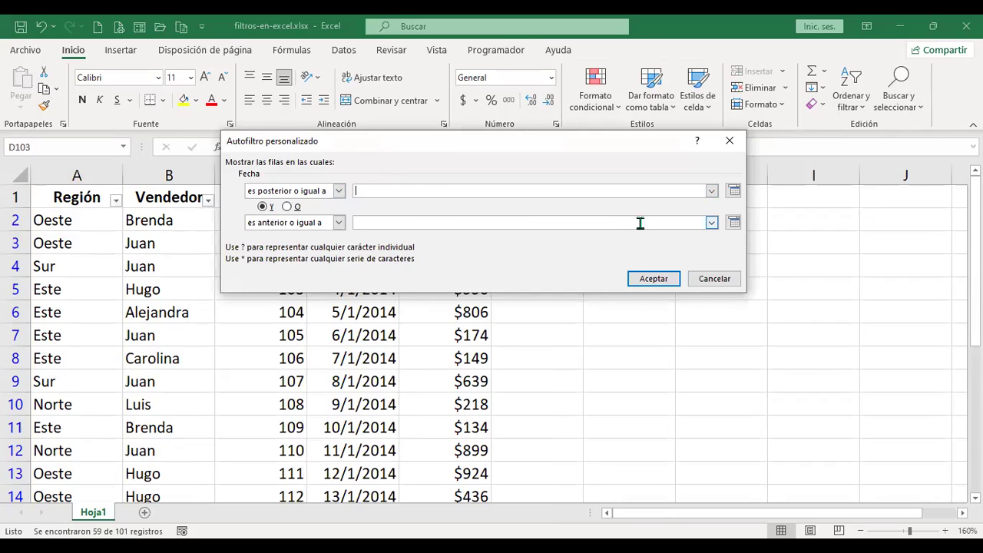
text(15/1/2014)
text(15/4/2)
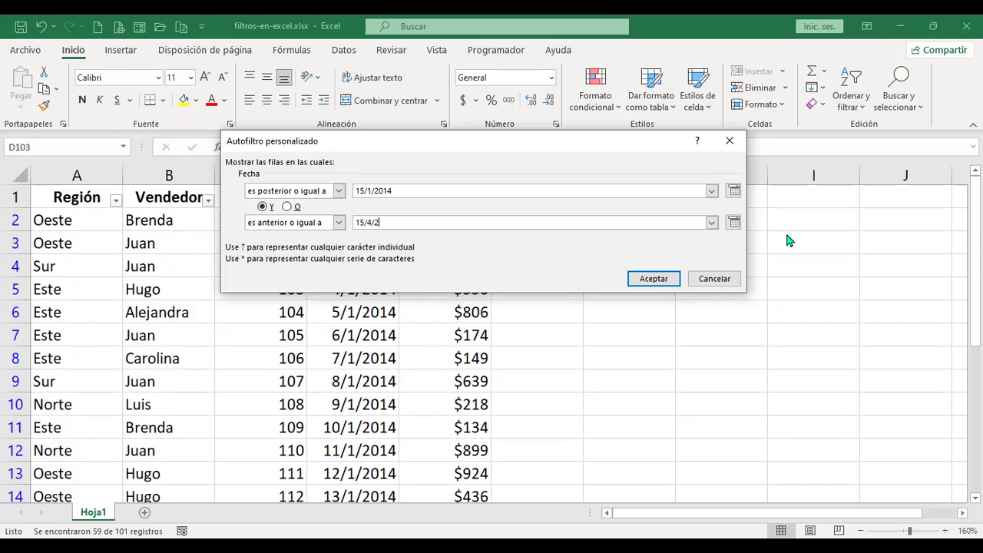
text(014)
click(653, 279)
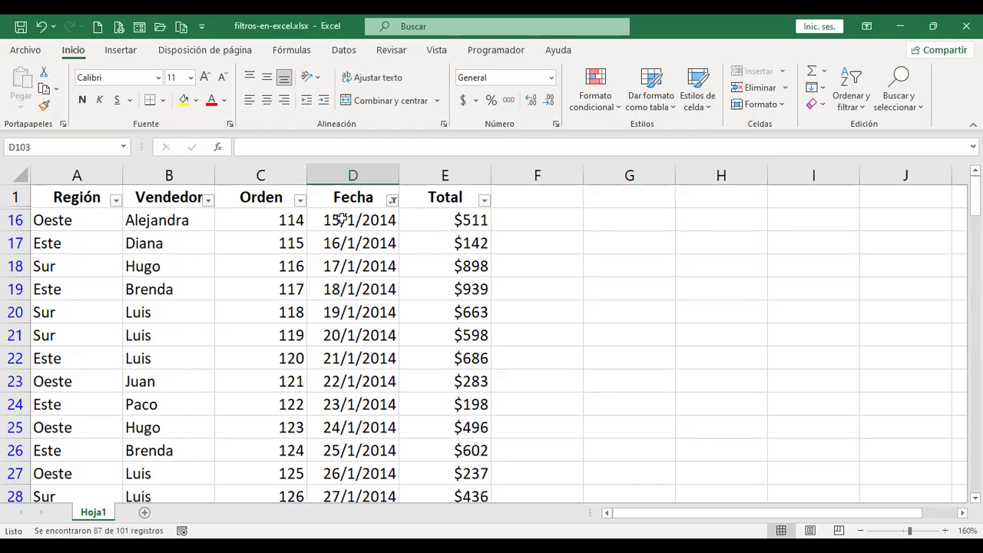
Check the first and last dates of the between-dates filter and return to cell A1
scroll(361, 319, down, 20)
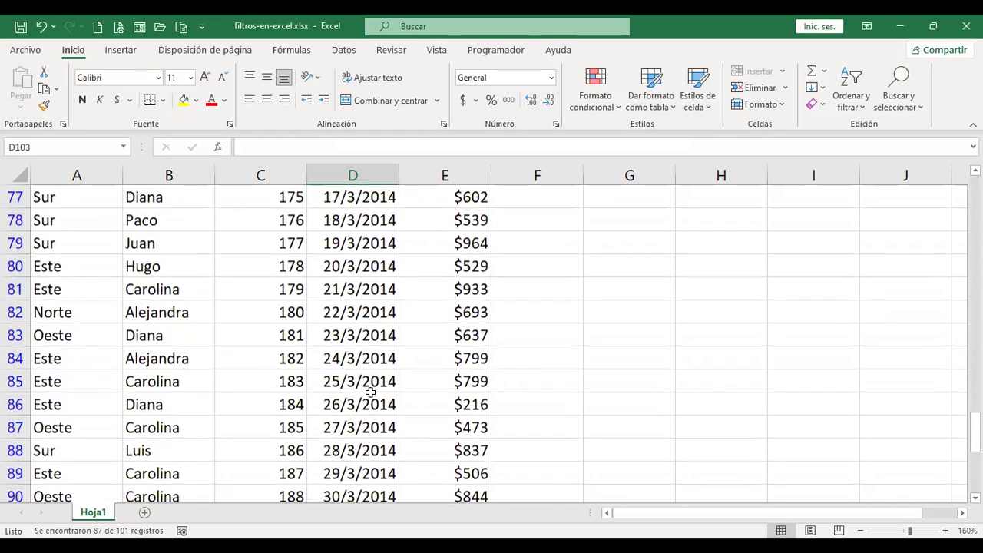
scroll(371, 391, down, 8)
scroll(368, 390, up, 1)
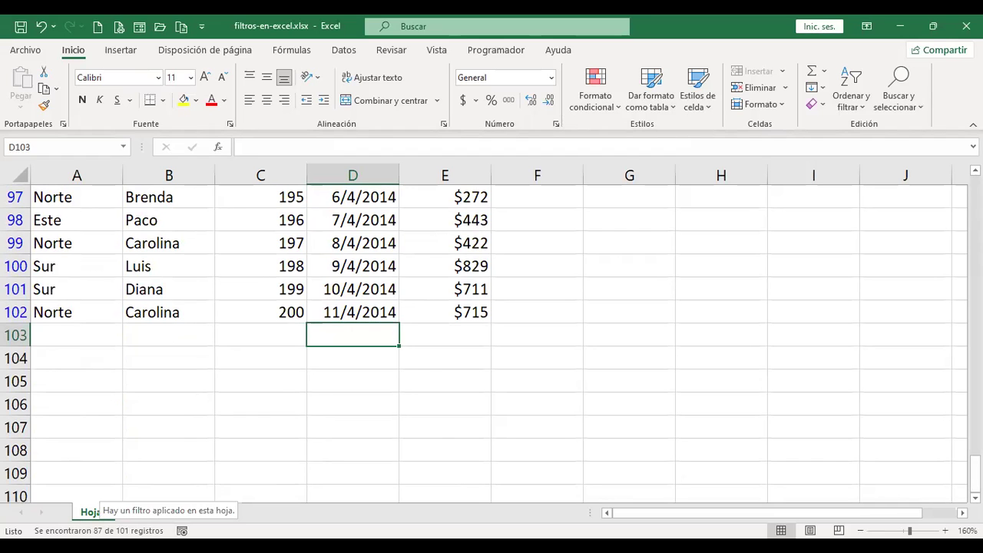
scroll(458, 417, up, 7)
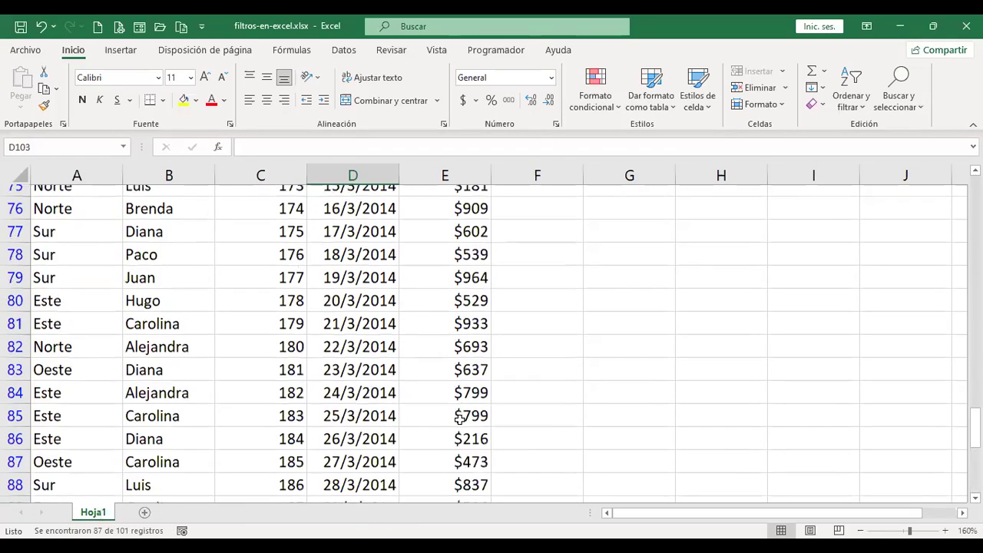
scroll(459, 419, up, 18)
key(ctrl+Home)
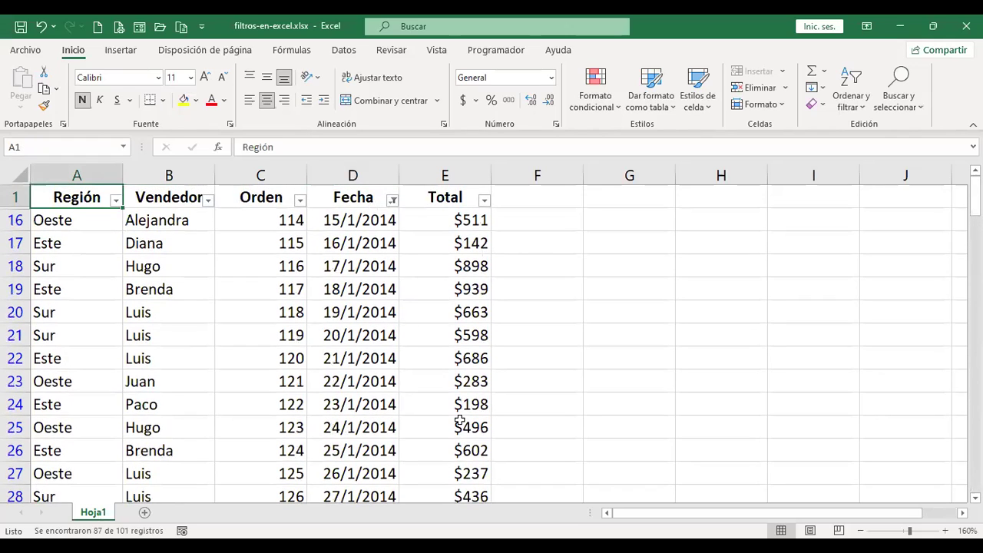
Review the date filter options for Fecha and view its custom filter settings, closing them without changes
click(391, 203)
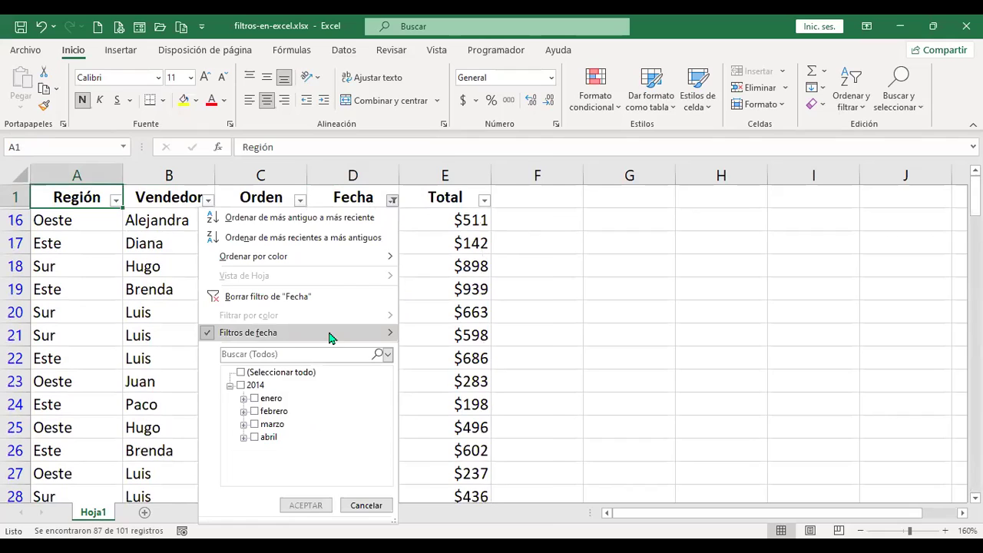
click(331, 338)
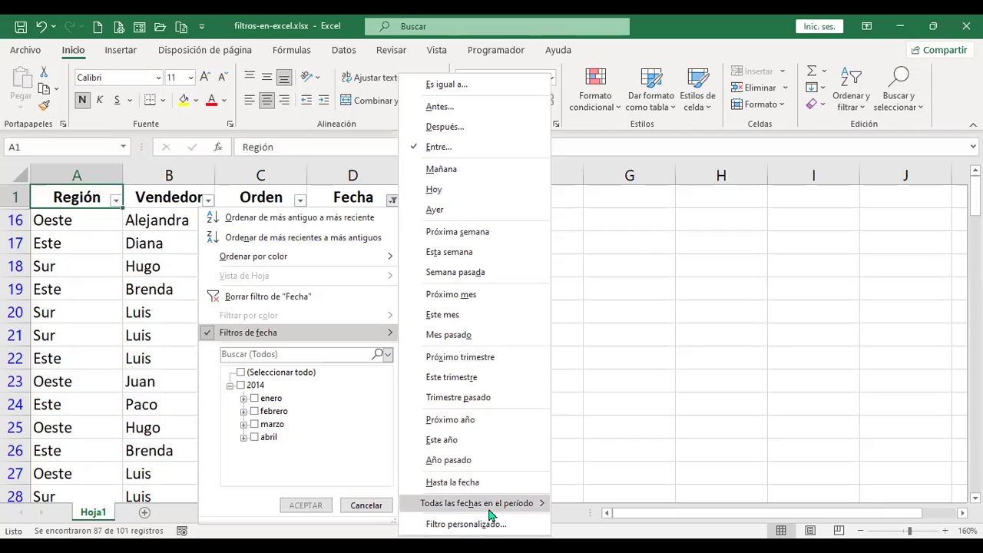
mouse_move(492, 513)
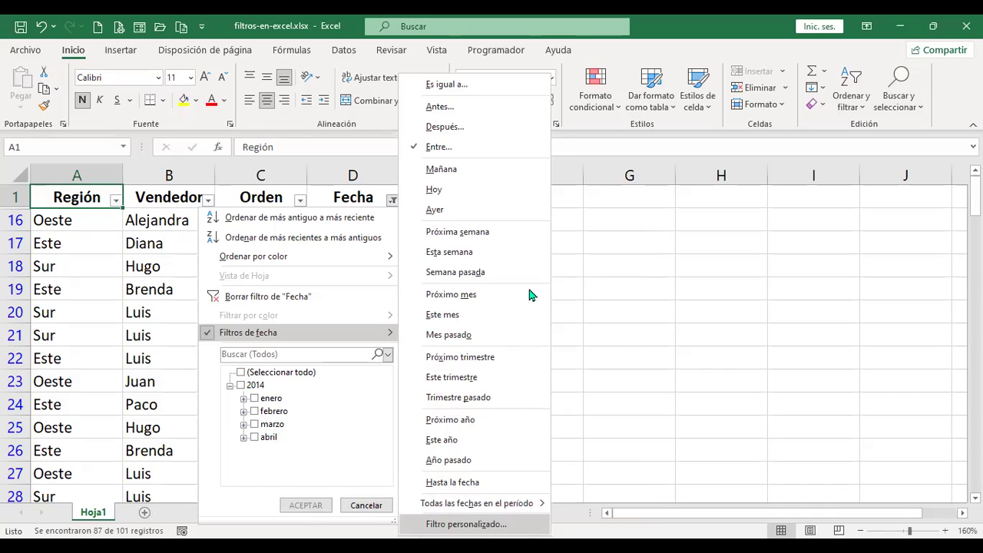
click(466, 524)
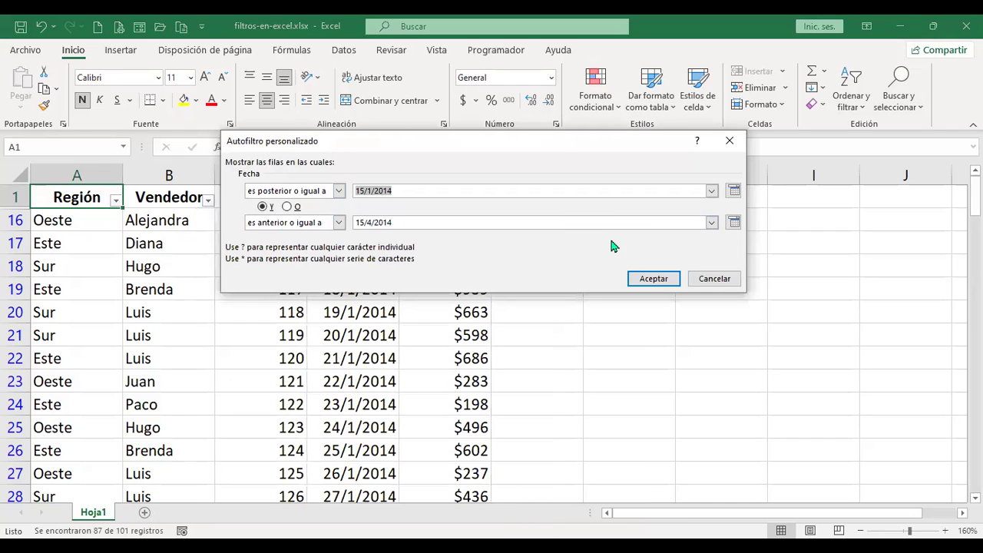
click(705, 281)
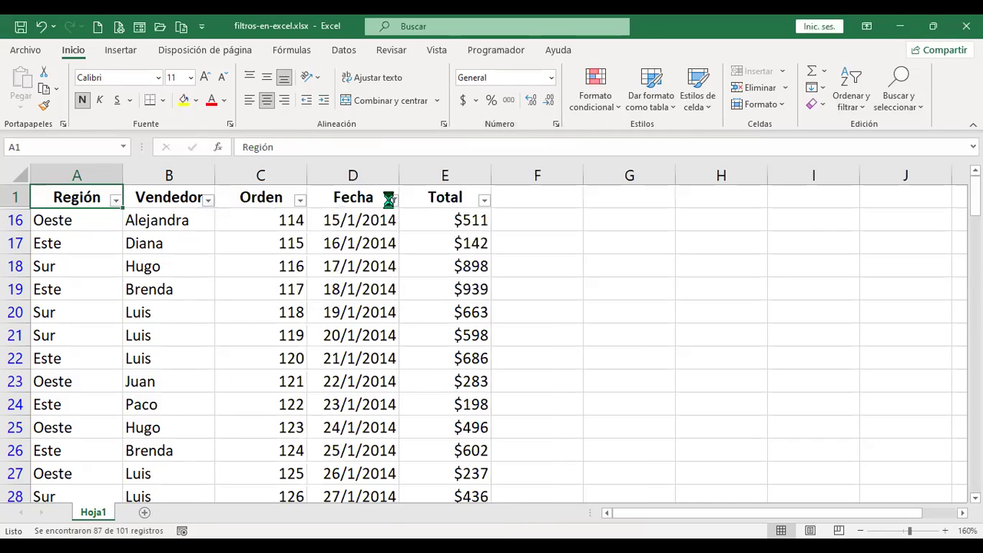
Remove the date filter from the Fecha column by reselecting all dates
click(392, 200)
click(240, 373)
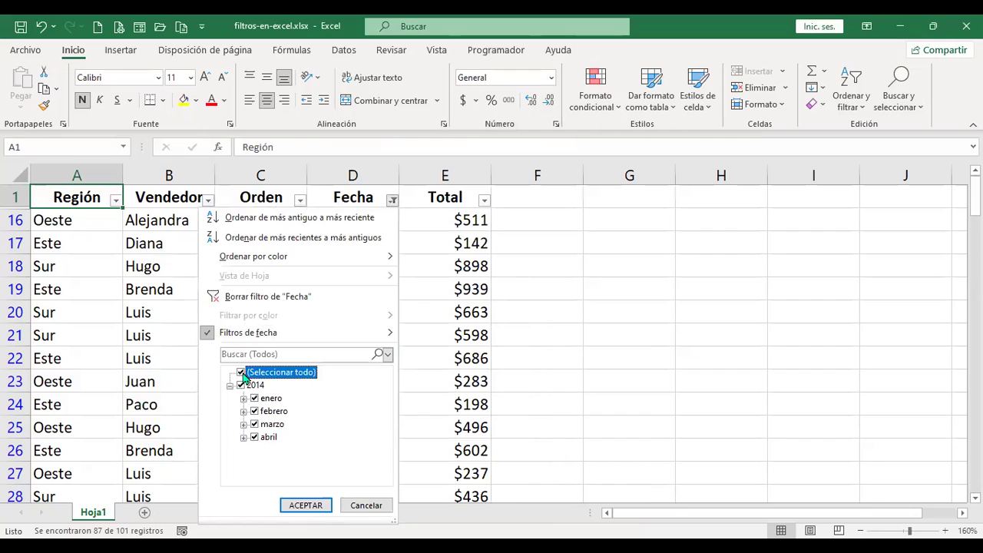
click(306, 506)
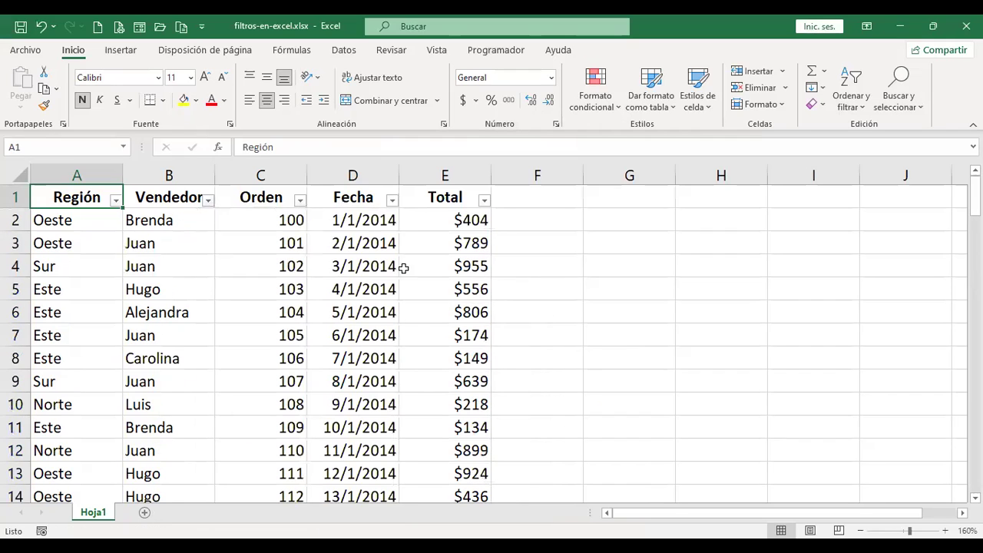
Compare the Total and Orden columns by selecting each of them in turn
click(444, 216)
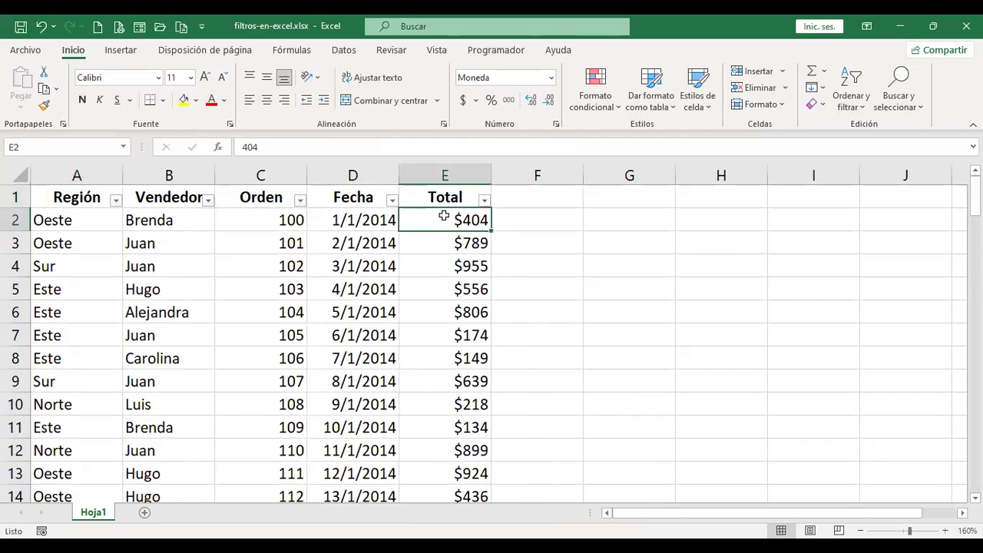
click(470, 175)
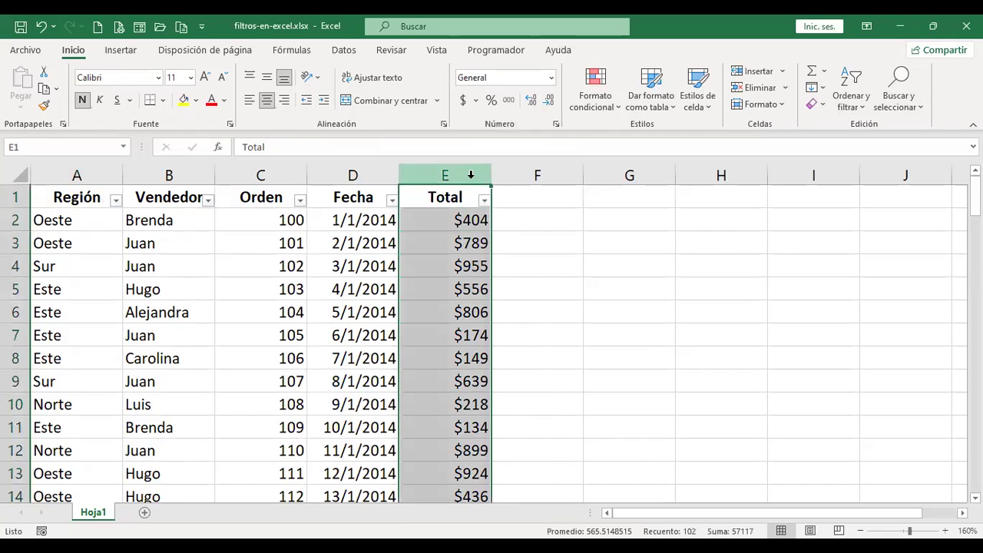
click(272, 175)
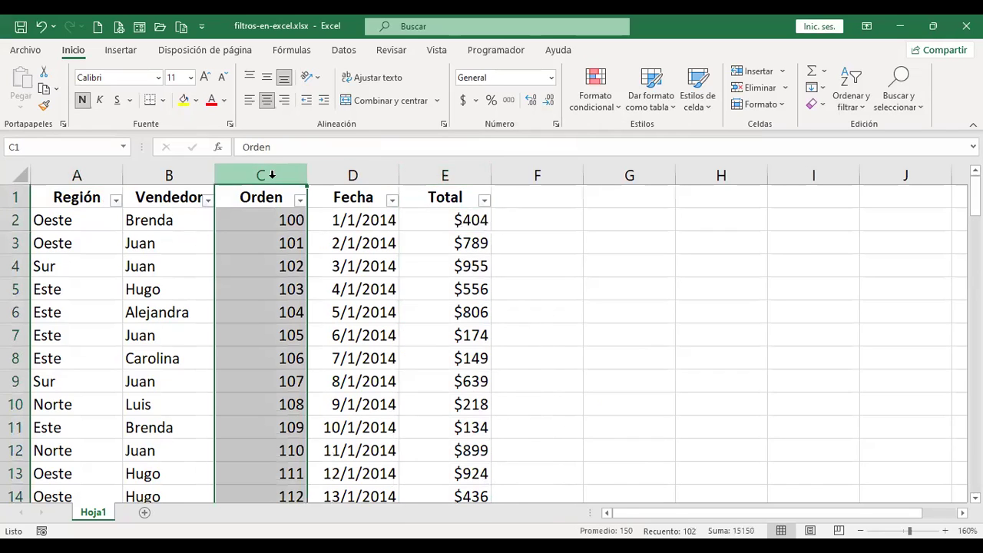
Review the number filter options for the Total column and close them without applying any
click(457, 195)
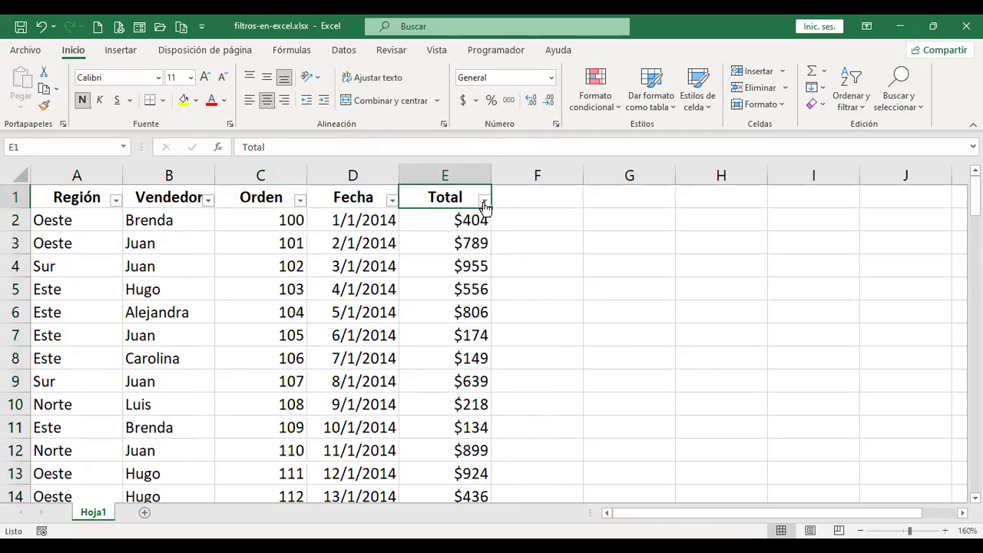
click(484, 201)
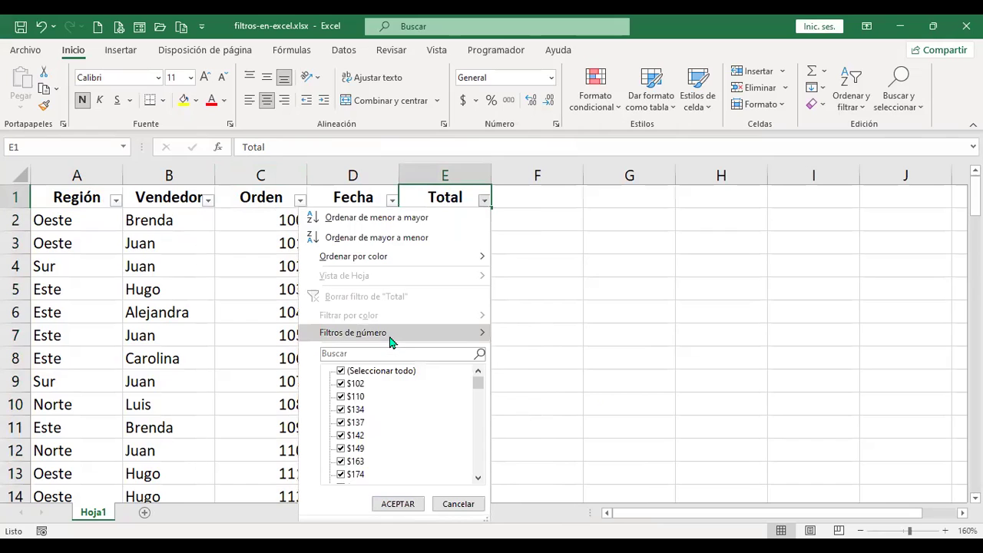
mouse_move(390, 340)
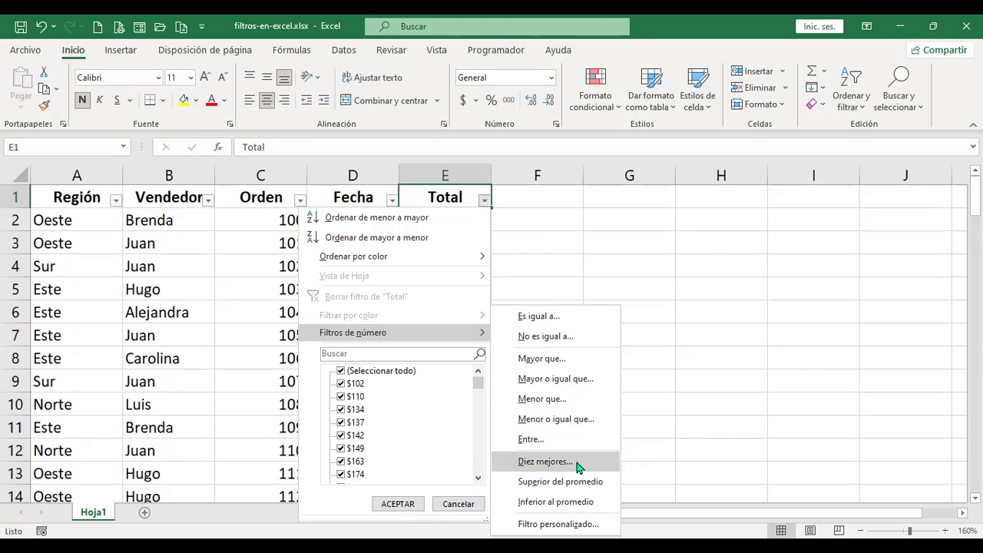
click(519, 206)
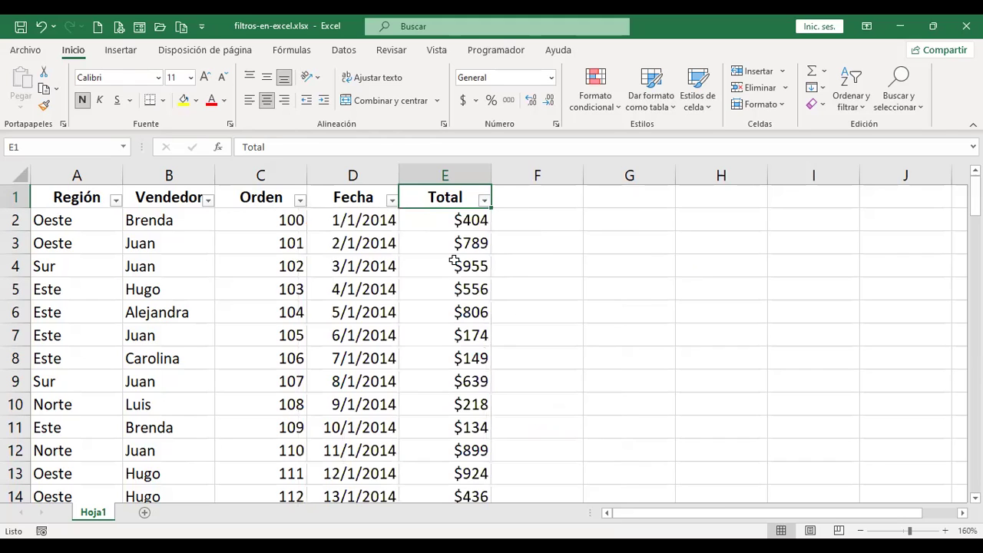
click(452, 259)
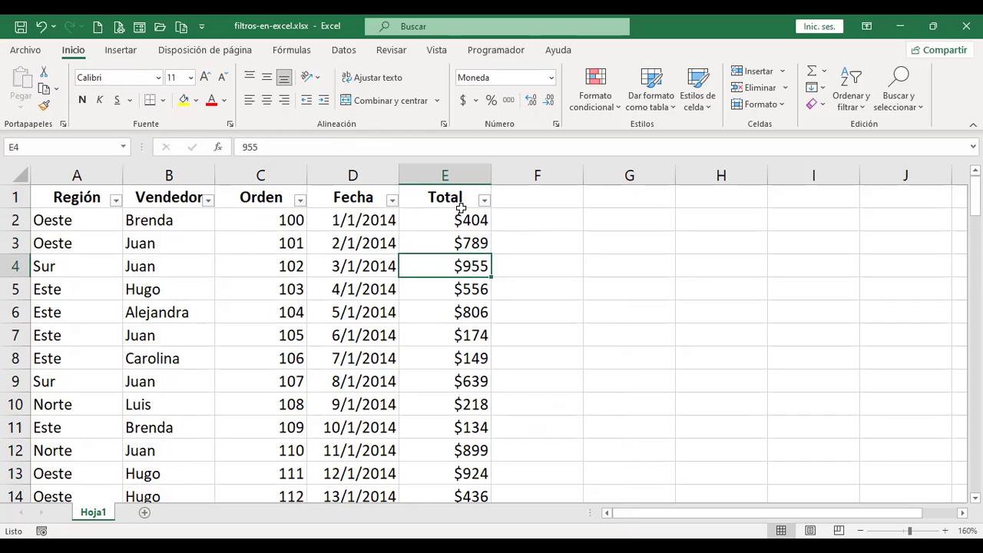
Filter the Total column with the Diez mejores number filter, showing the superiores 10 Elementos
click(484, 201)
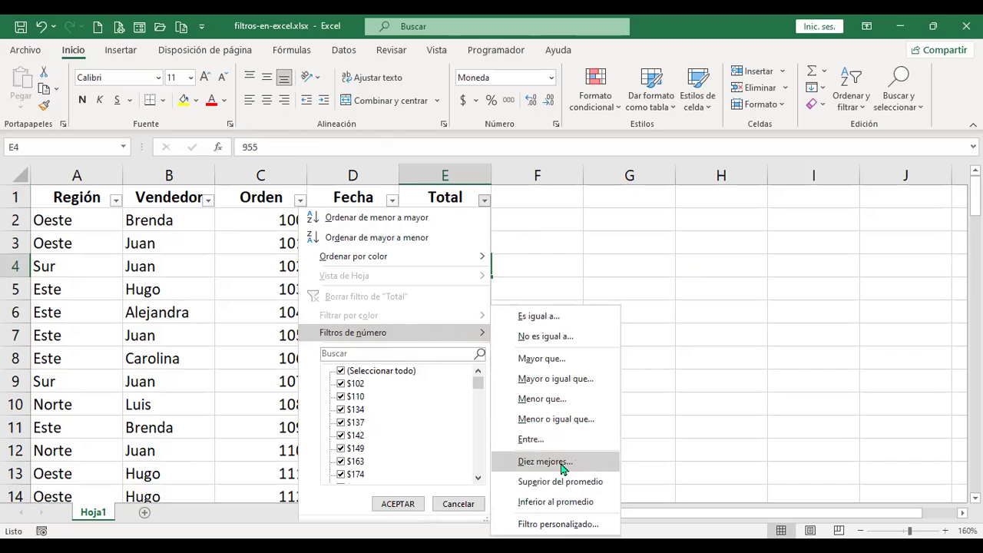
click(572, 461)
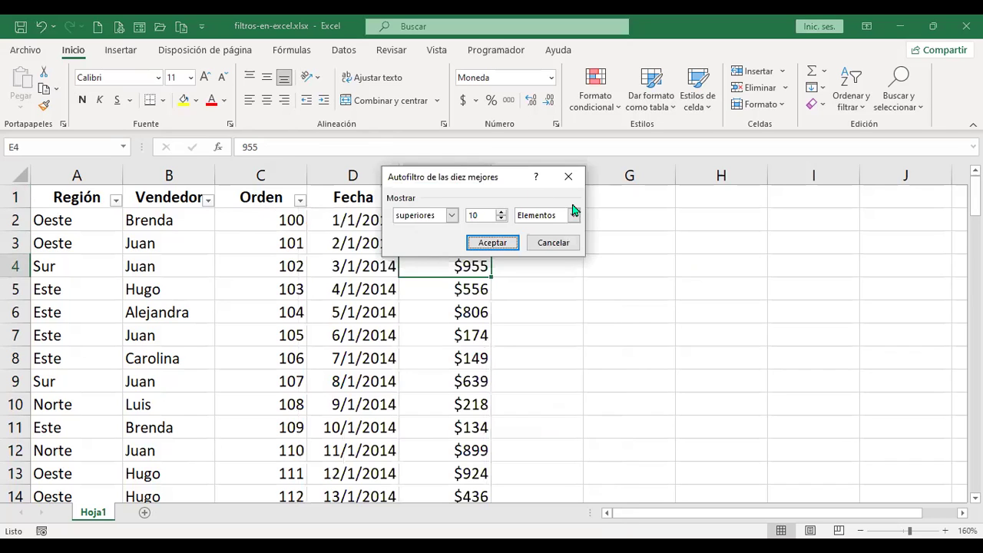
click(452, 215)
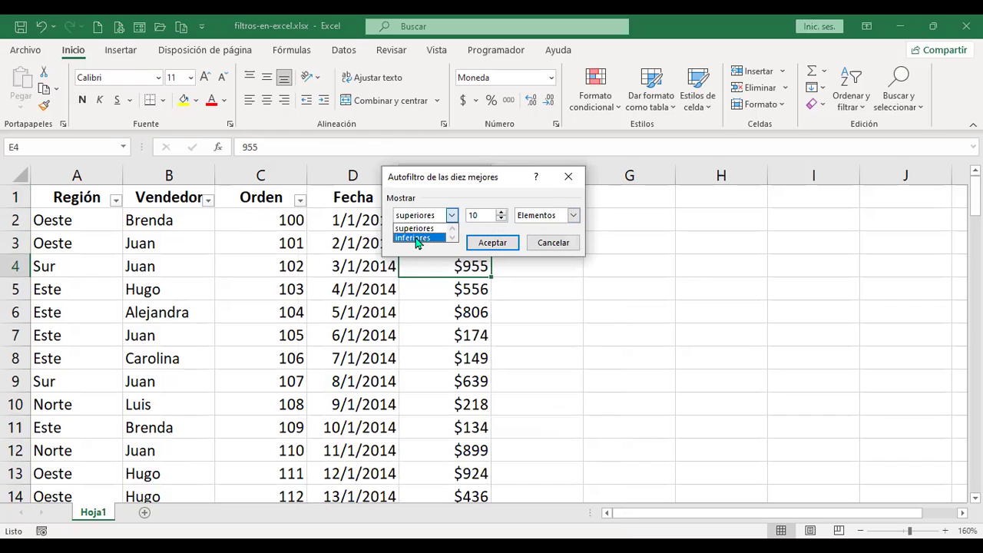
click(488, 201)
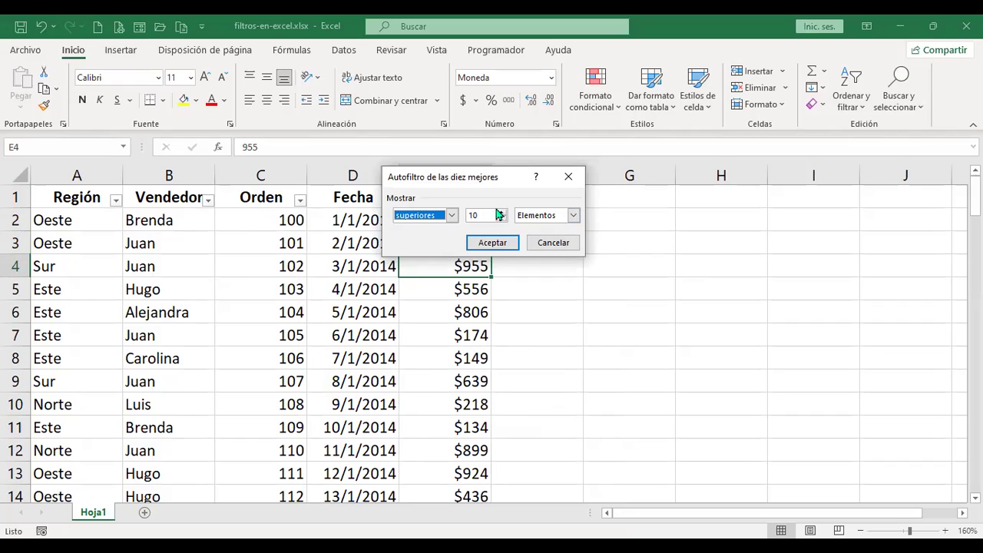
click(574, 216)
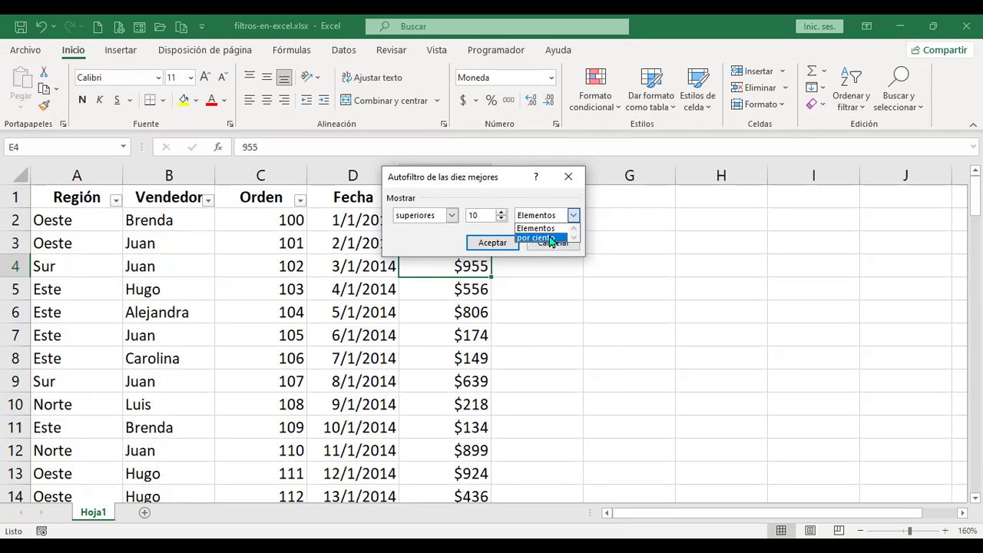
click(429, 239)
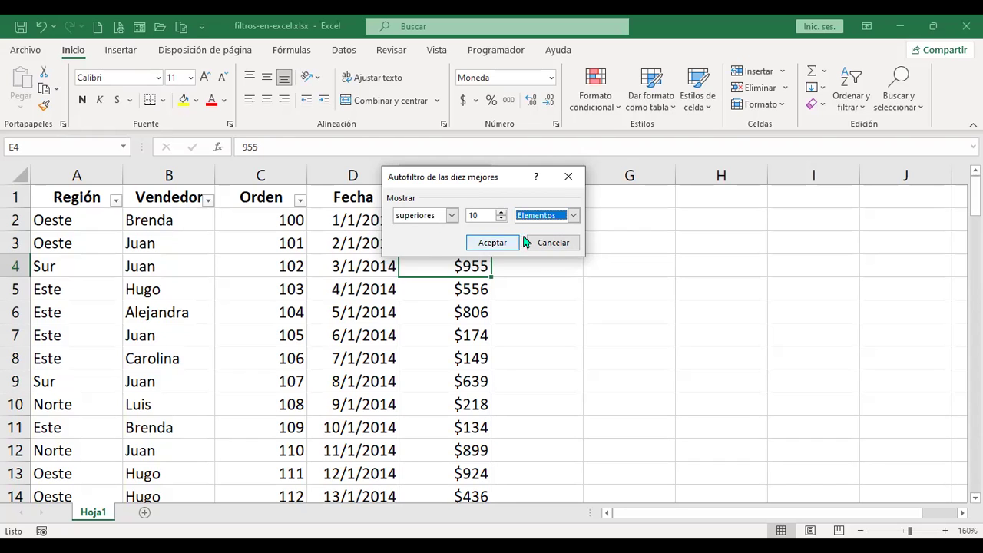
click(495, 244)
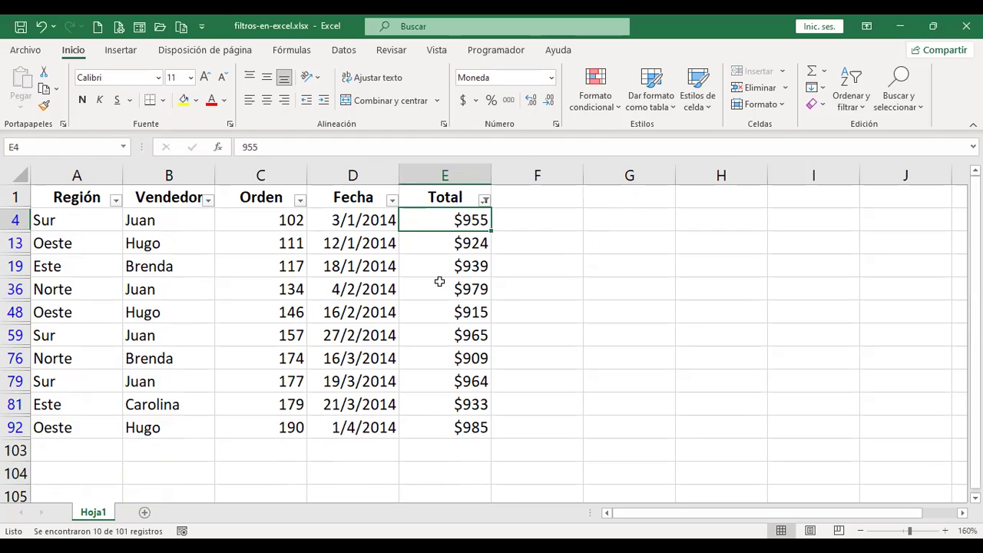
Clear the top-ten filter from Total and filter the column by Superior del promedio
click(484, 201)
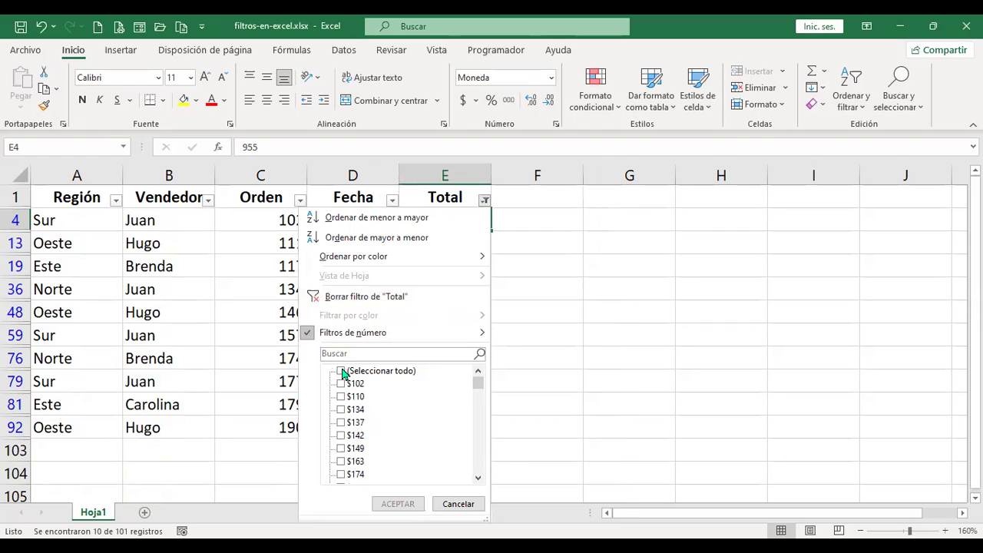
click(380, 297)
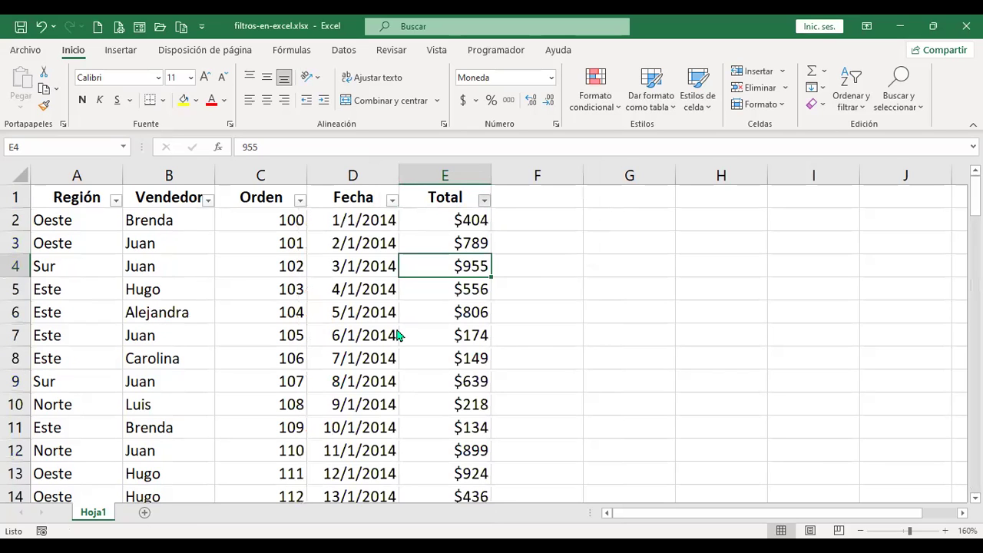
mouse_move(399, 334)
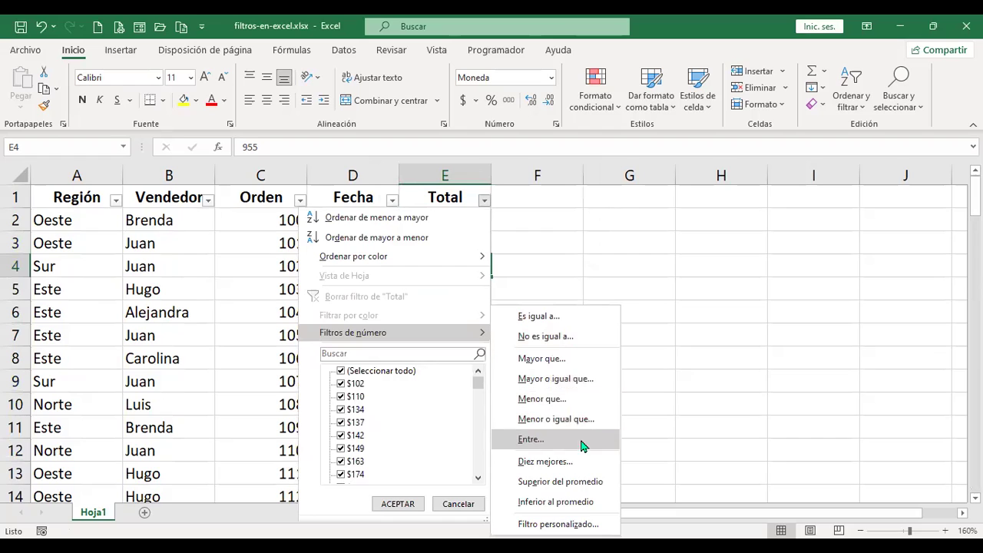
click(591, 482)
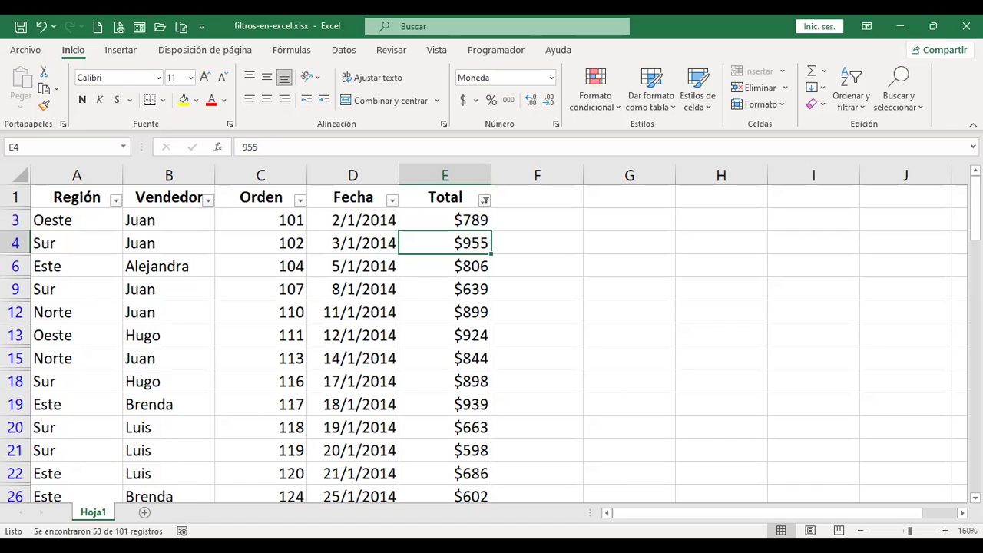
scroll(577, 346, down, 2)
scroll(577, 353, up, 2)
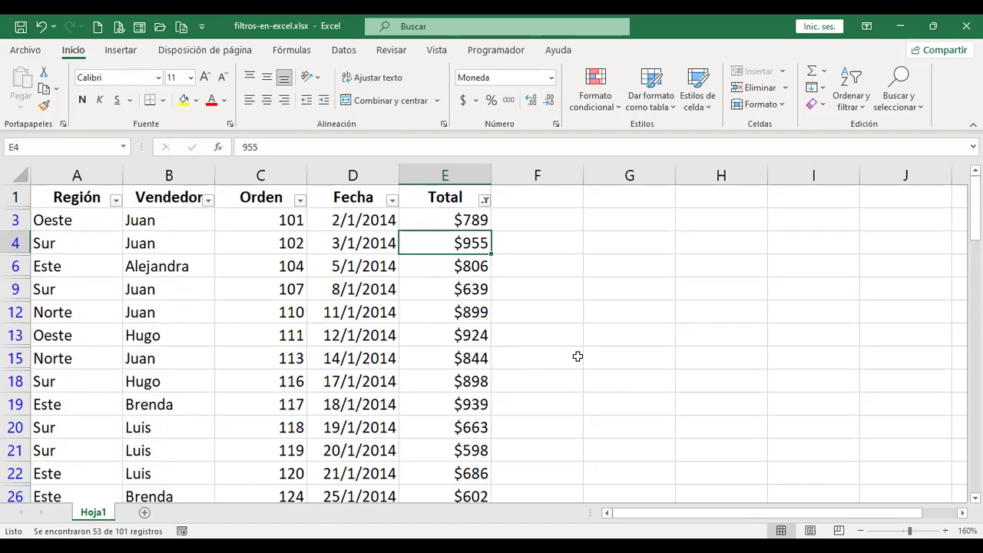
Change the Total column's number filter to Inferior al promedio and look through the filtered rows
click(483, 200)
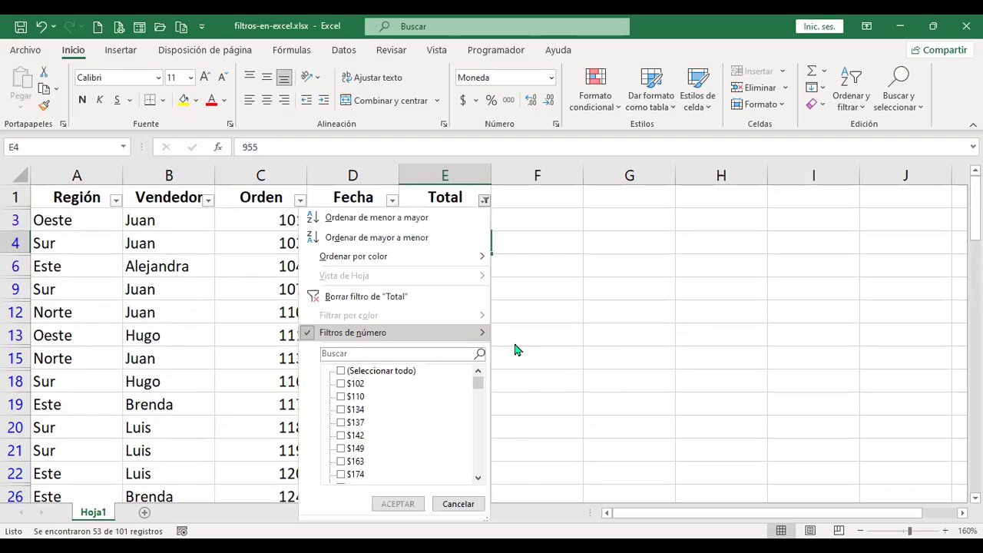
mouse_move(368, 337)
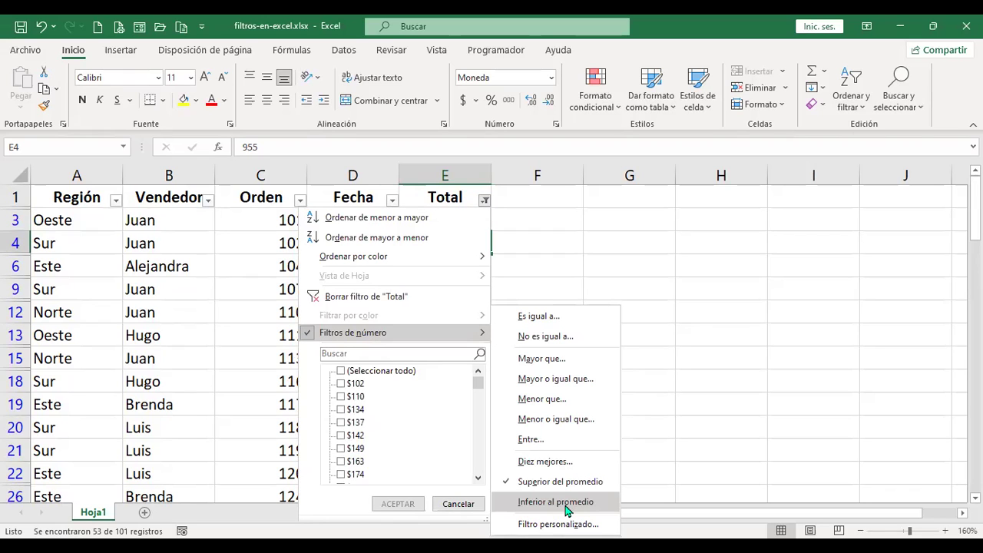
click(567, 503)
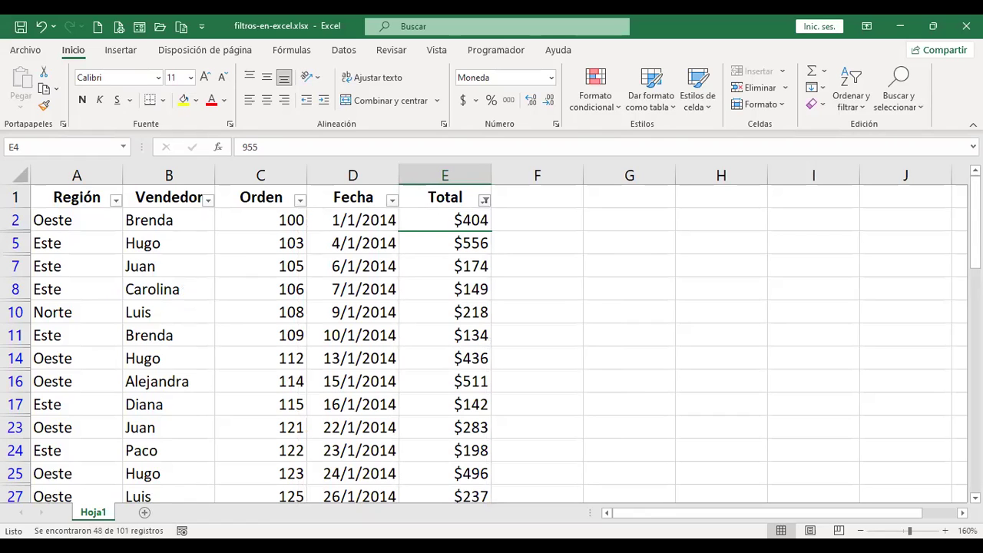
scroll(480, 353, down, 3)
scroll(481, 354, up, 3)
Clear the below-average filter from the Total column and select cell B2
click(485, 200)
mouse_move(393, 340)
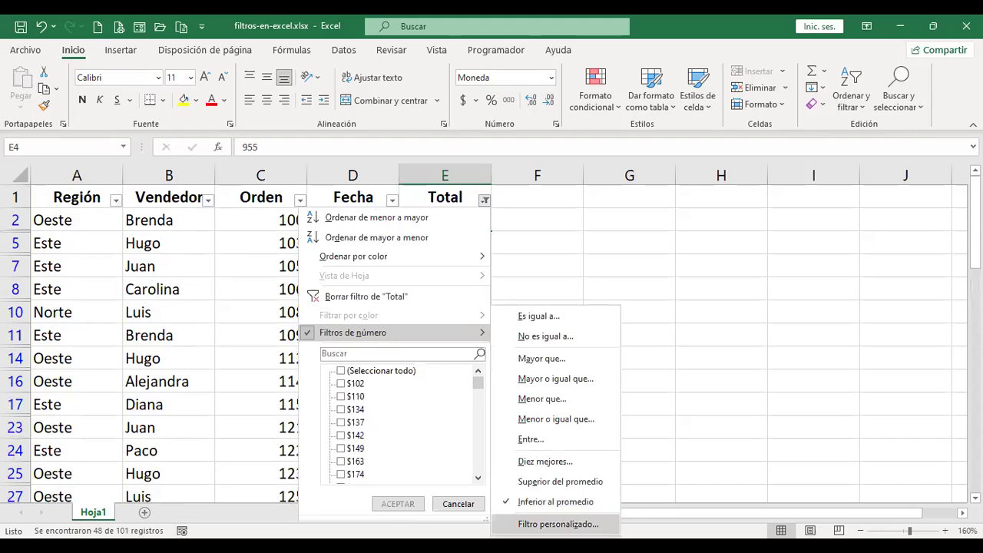
click(366, 299)
click(164, 220)
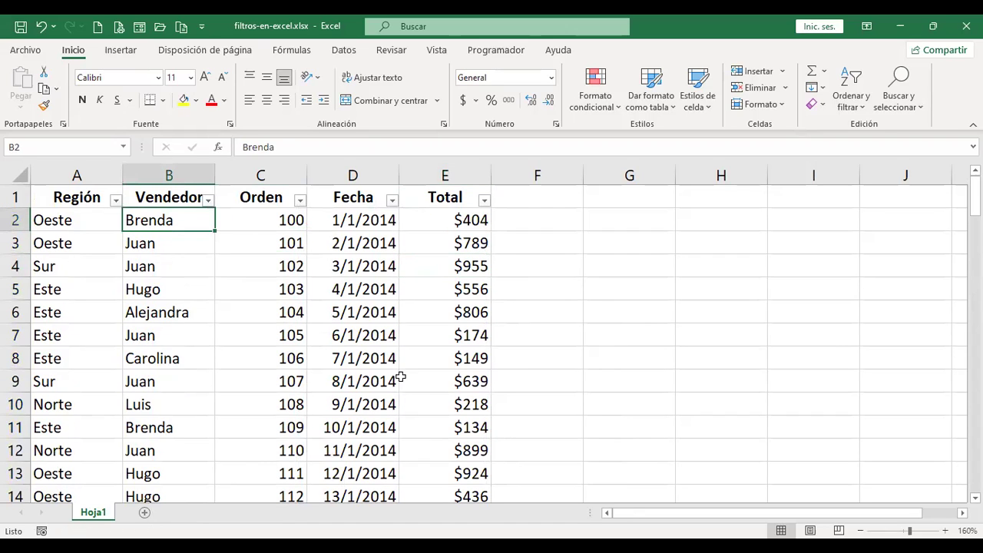
Look through the unfiltered table down to its last rows and return to cell A1
scroll(288, 400, down, 14)
scroll(286, 397, down, 19)
scroll(286, 402, up, 4)
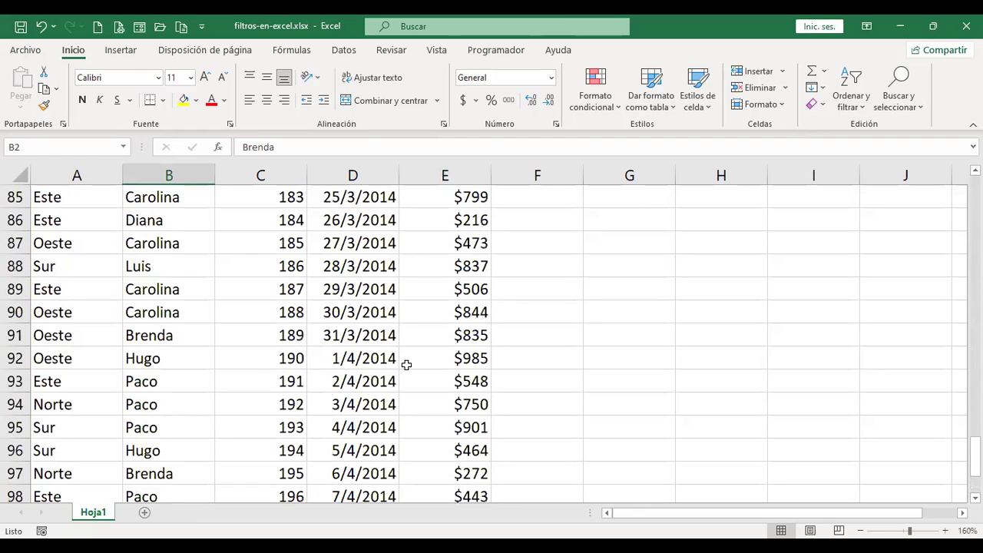
click(530, 353)
key(ctrl+Home)
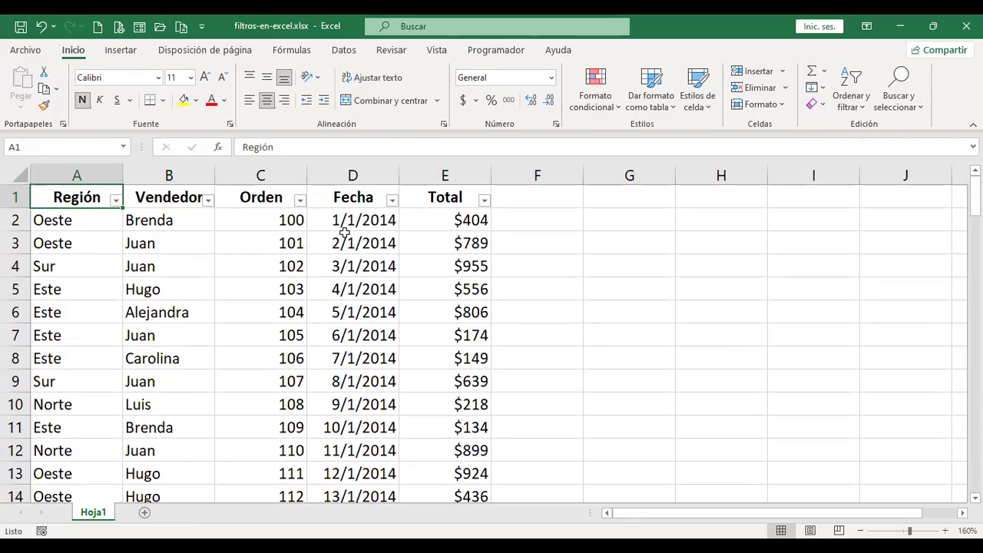
Insert four blank rows above the table's header row and return to cell A1
click(10, 198)
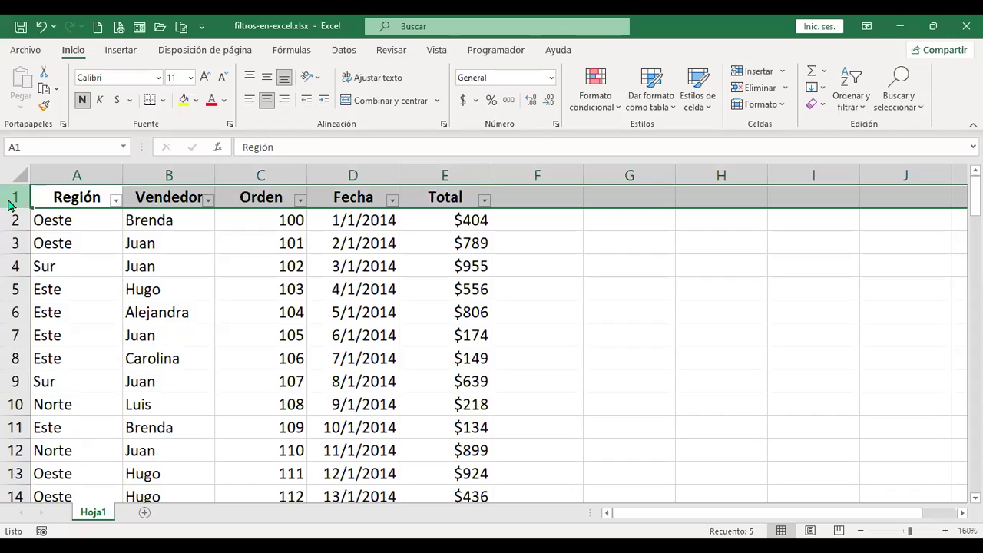
right_click(10, 202)
click(60, 321)
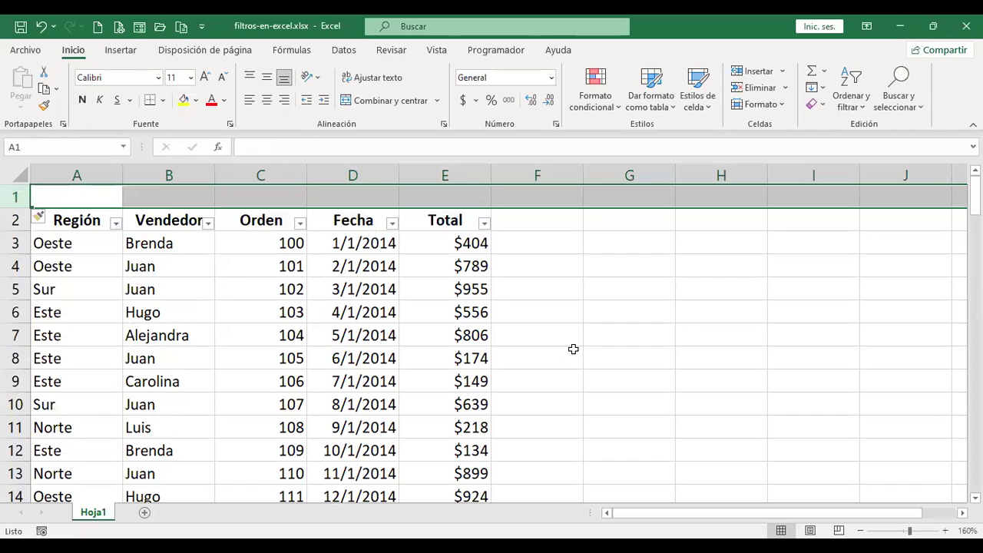
key(F4)
key(F4)
key(F4)
click(167, 266)
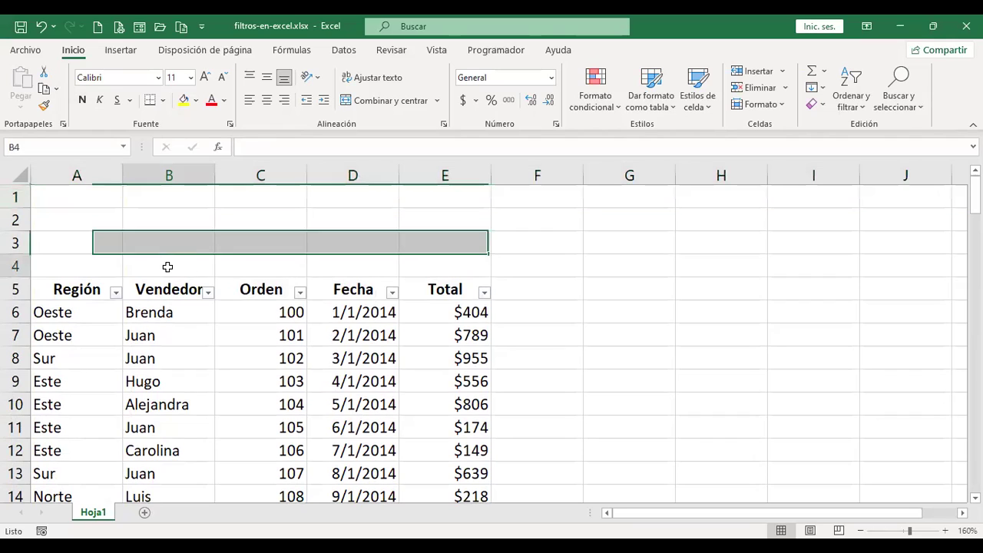
key(ctrl+Home)
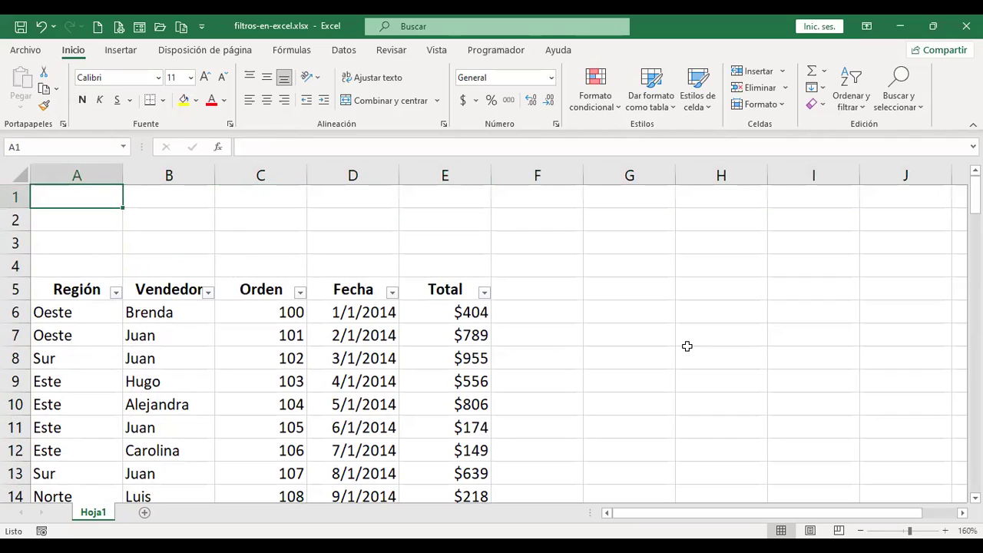
Review the advanced filter settings for the table, including the Copiar a otro lugar option, and cancel without applying them
click(271, 302)
click(343, 50)
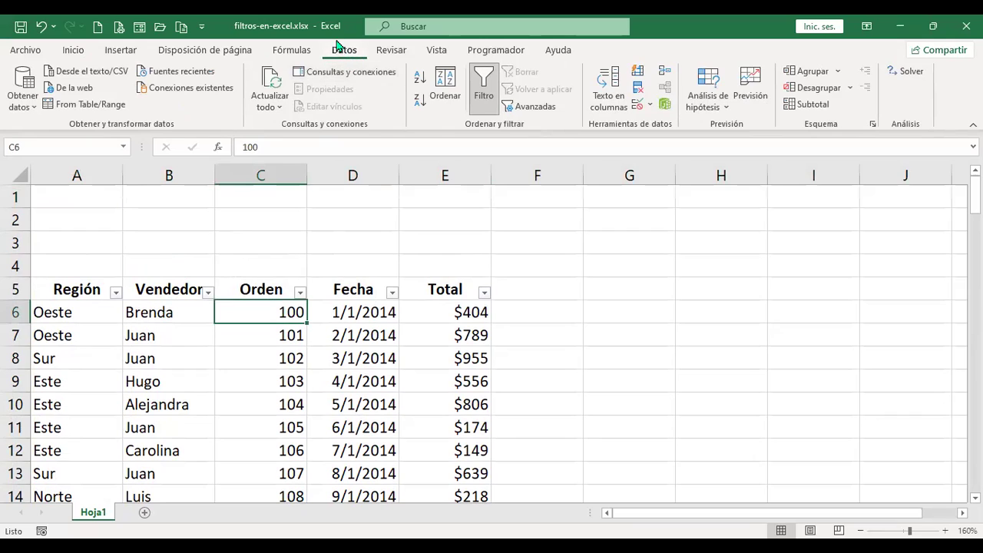
click(546, 112)
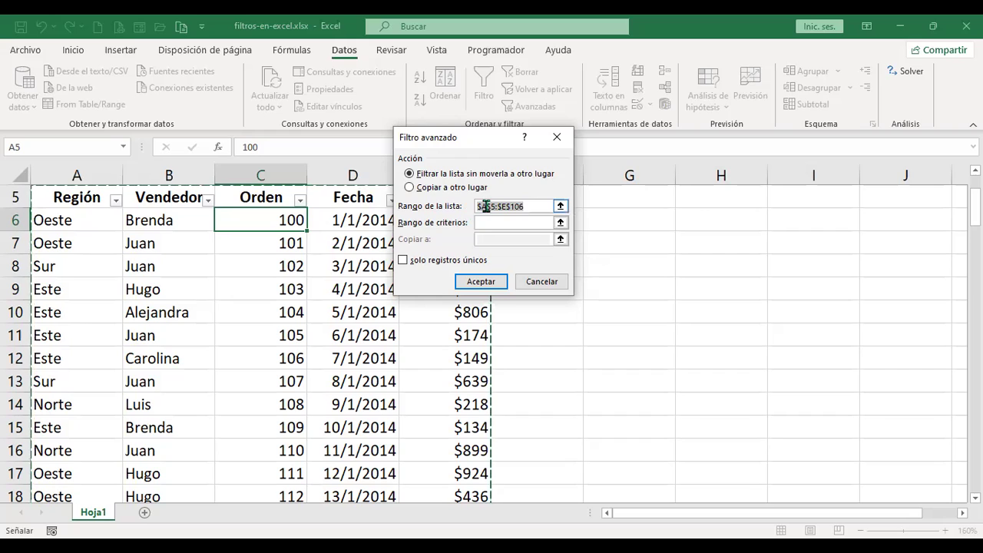
click(521, 224)
click(520, 223)
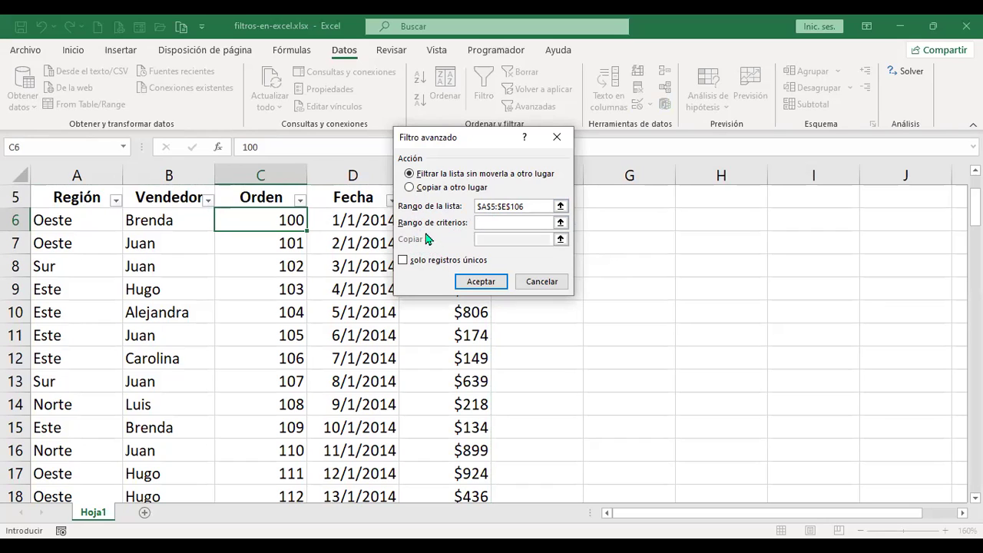
click(410, 187)
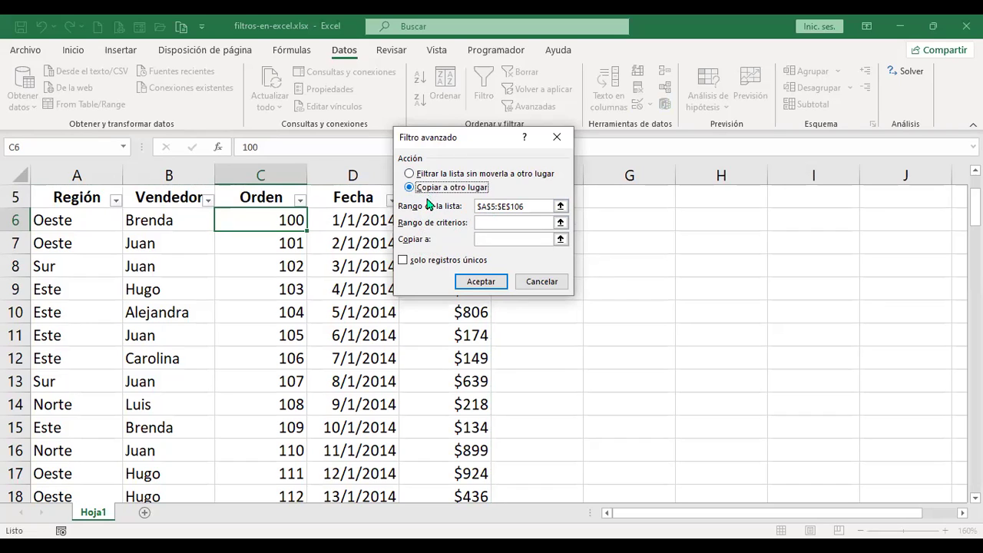
click(486, 240)
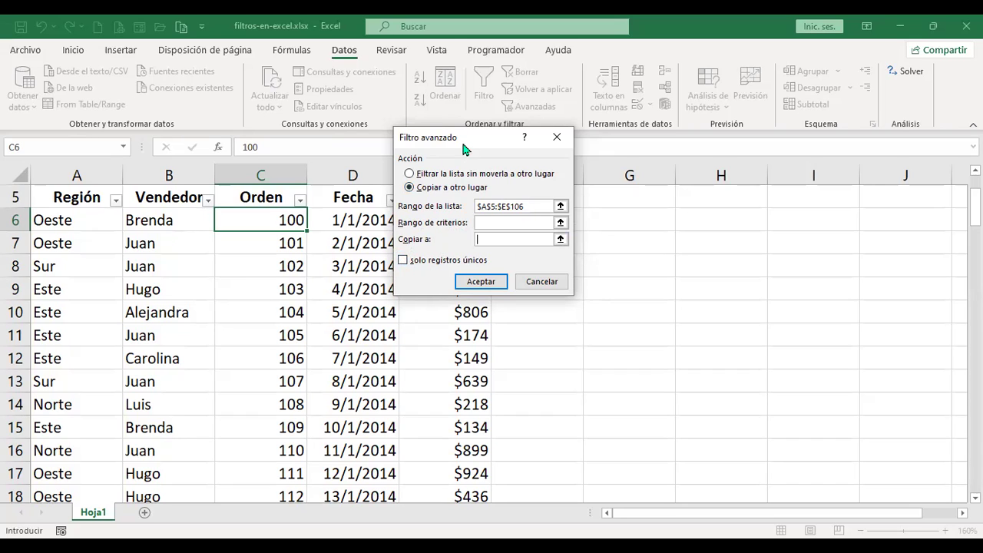
click(484, 221)
click(542, 282)
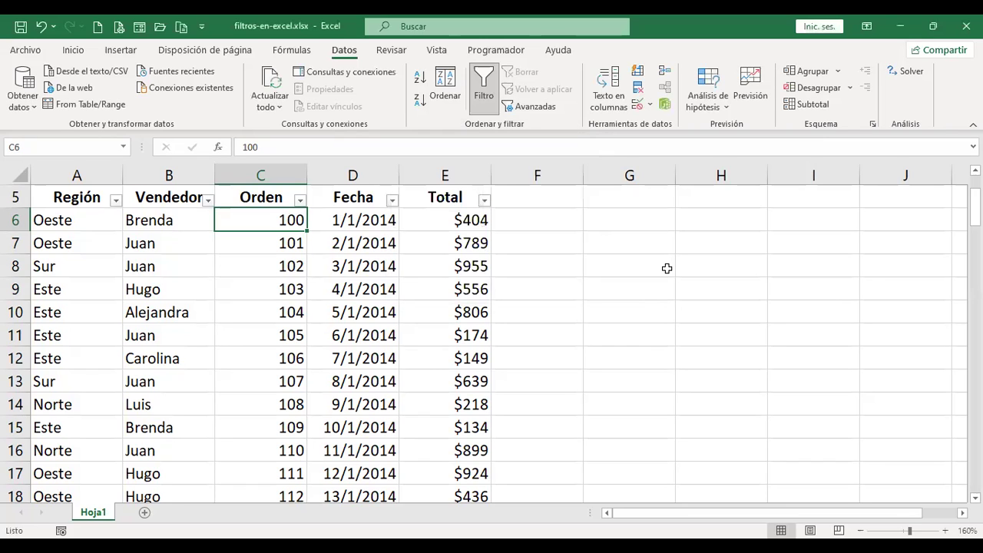
Return to the top of the sheet, check the Región header, and select cell G1 beside the table
key(ctrl+Home)
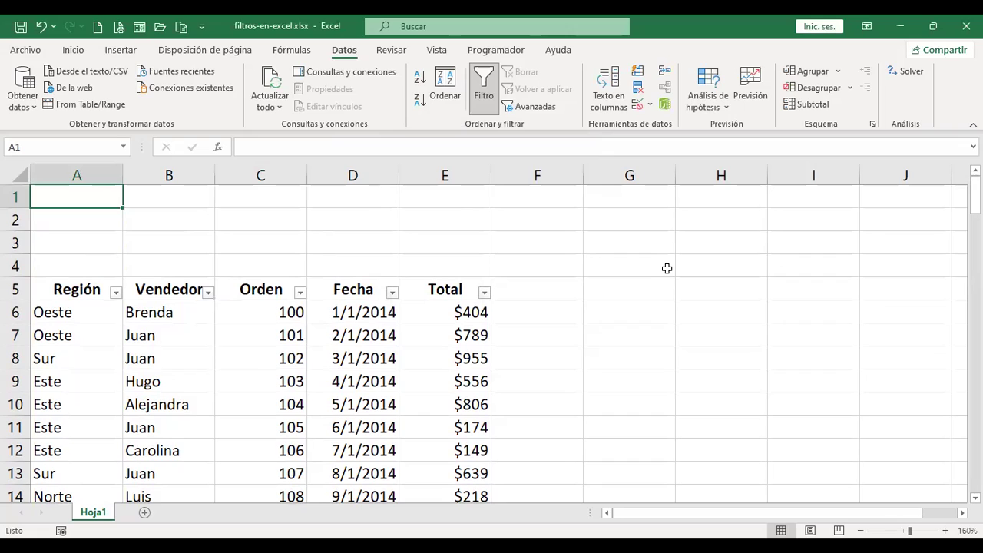
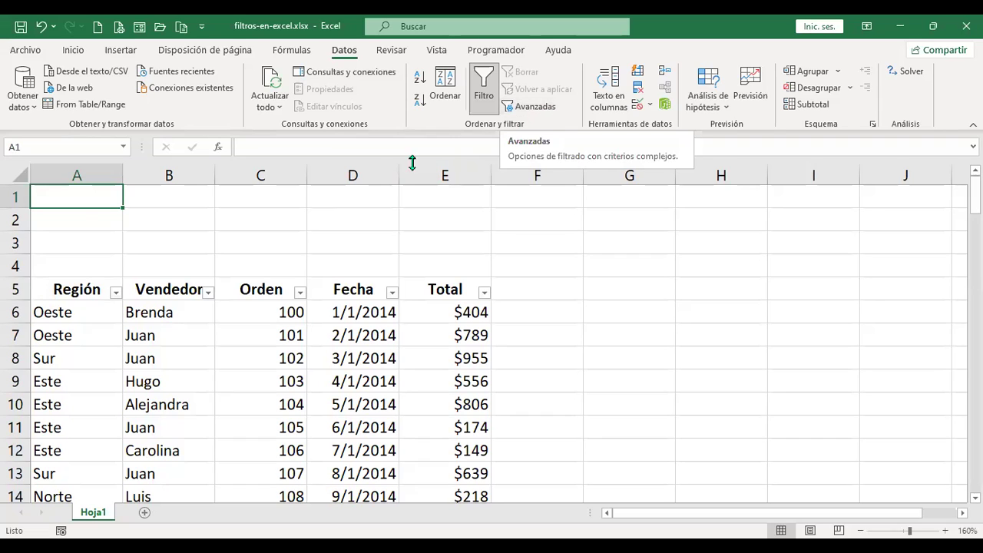
click(62, 289)
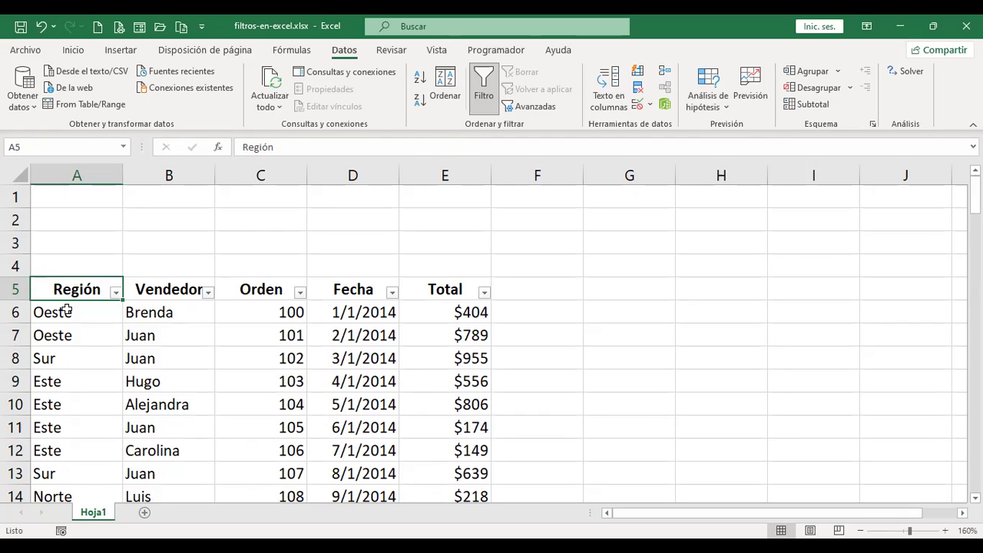
click(637, 198)
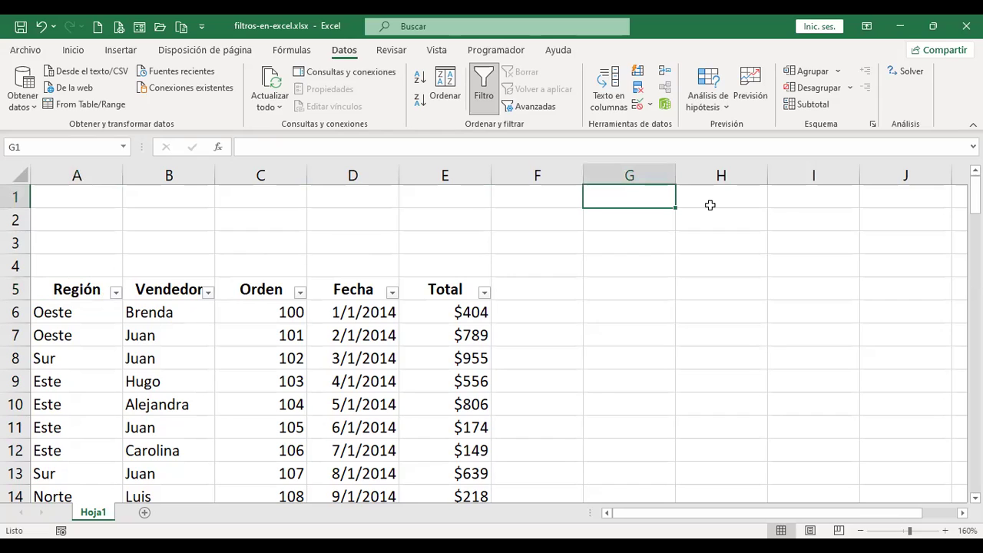
Copy the Región header from A5 into cell G1 as the first heading of a criteria range
text(Regi)
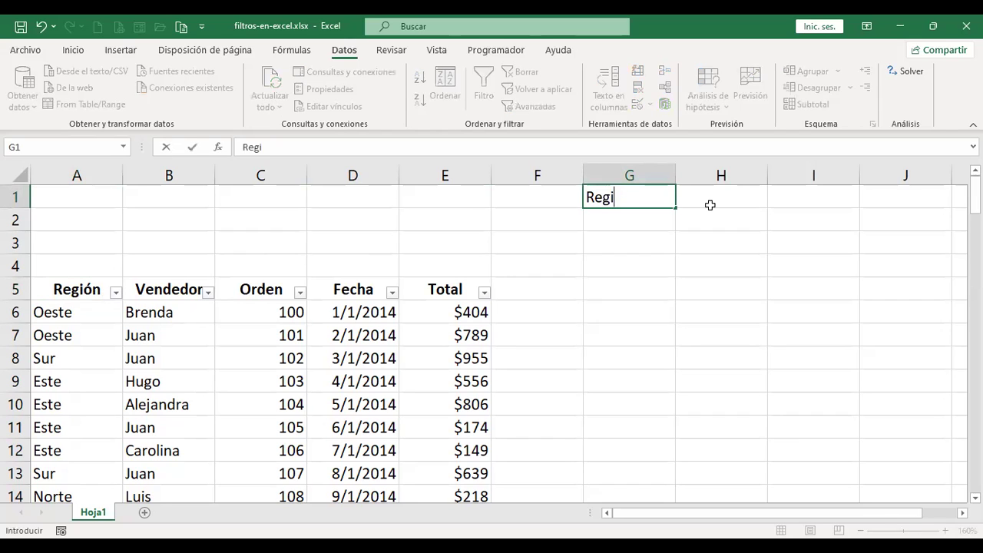
key(Escape)
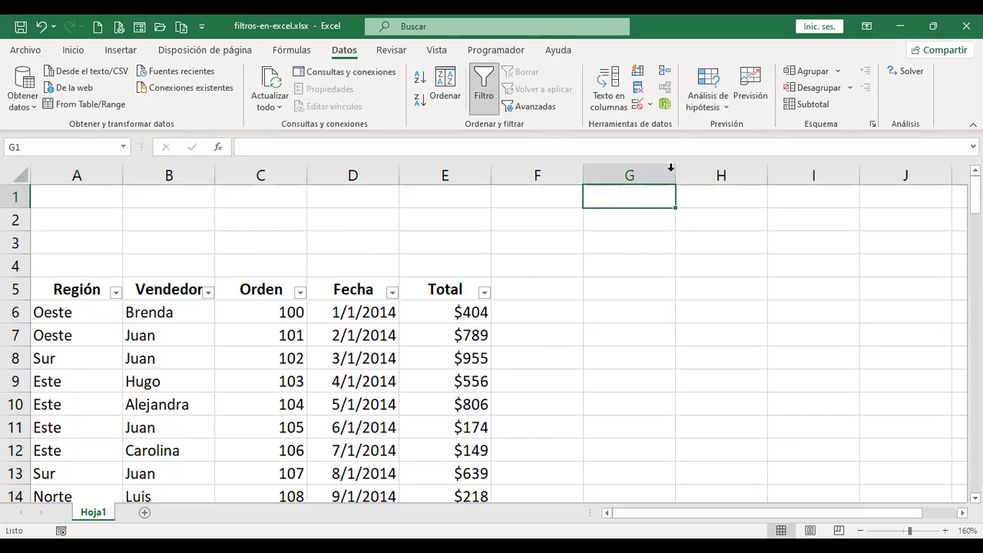
click(65, 289)
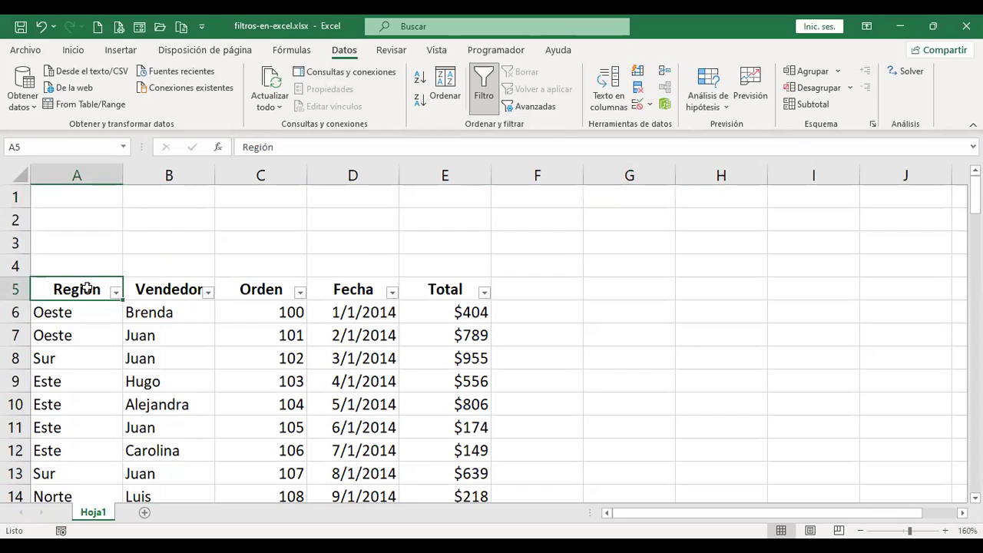
key(ctrl+c)
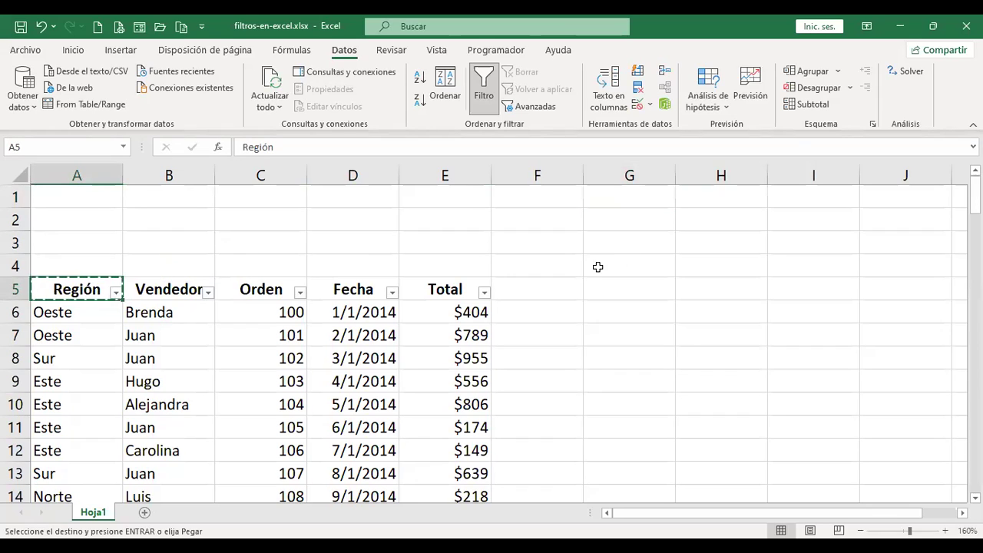
click(646, 196)
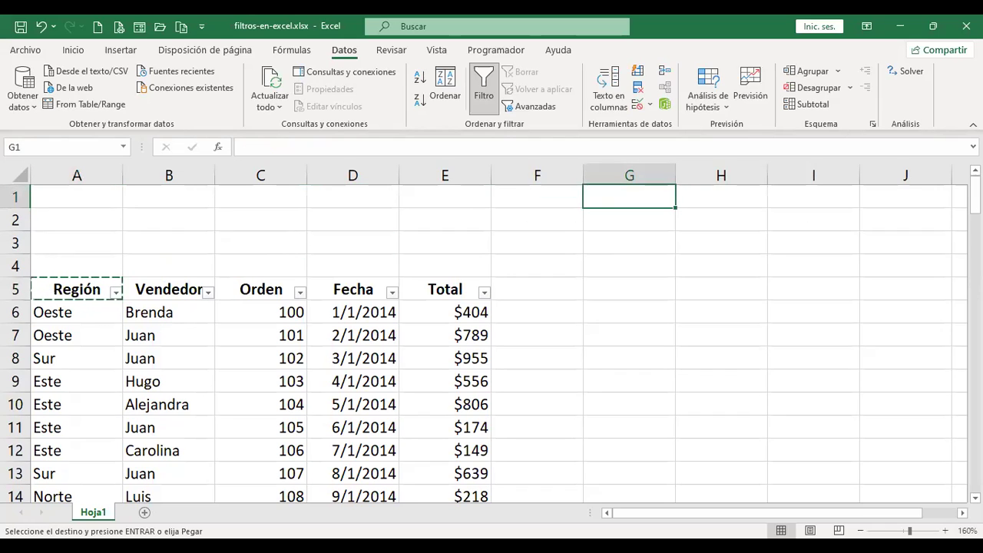
key(ctrl+v)
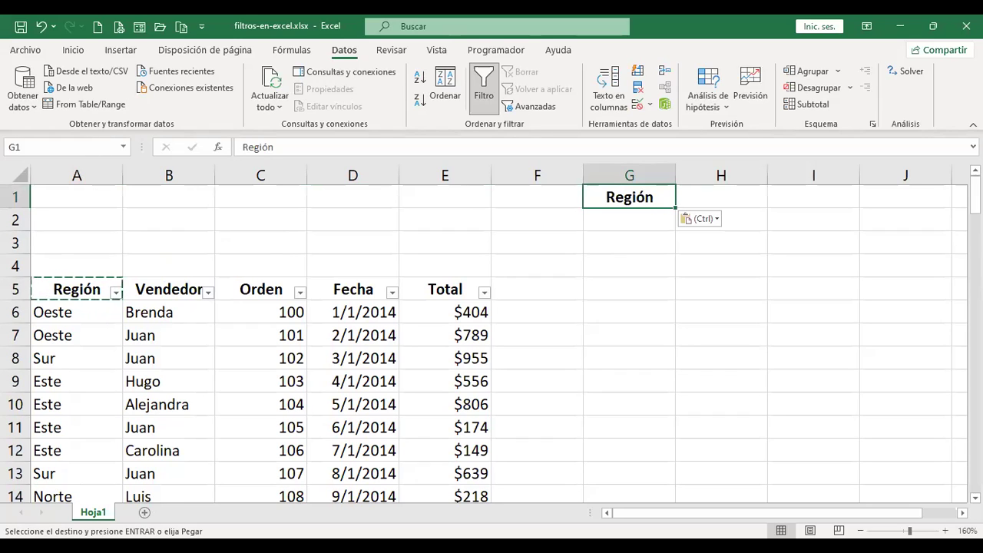
key(Escape)
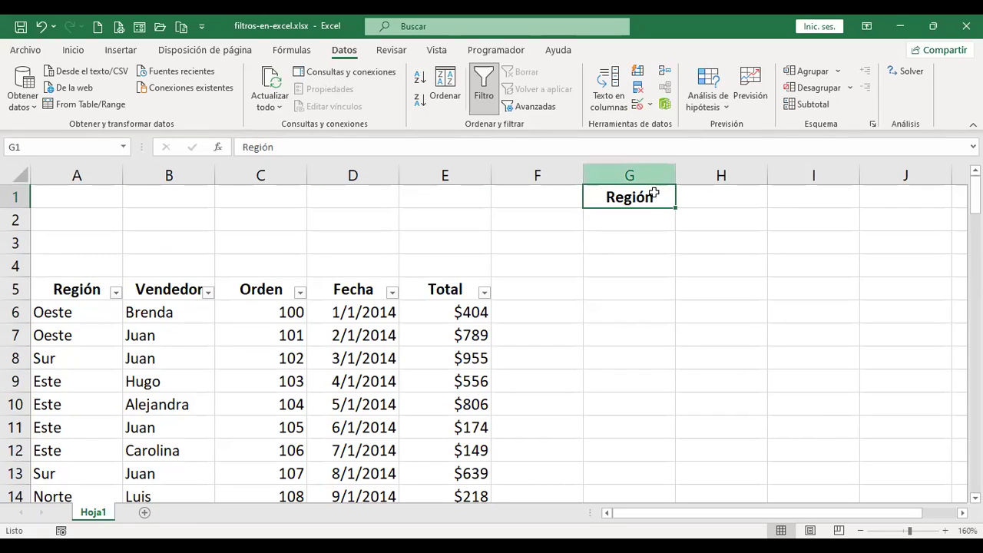
Copy the Total header from E5 into cell H1 beside the Región criteria heading
click(443, 290)
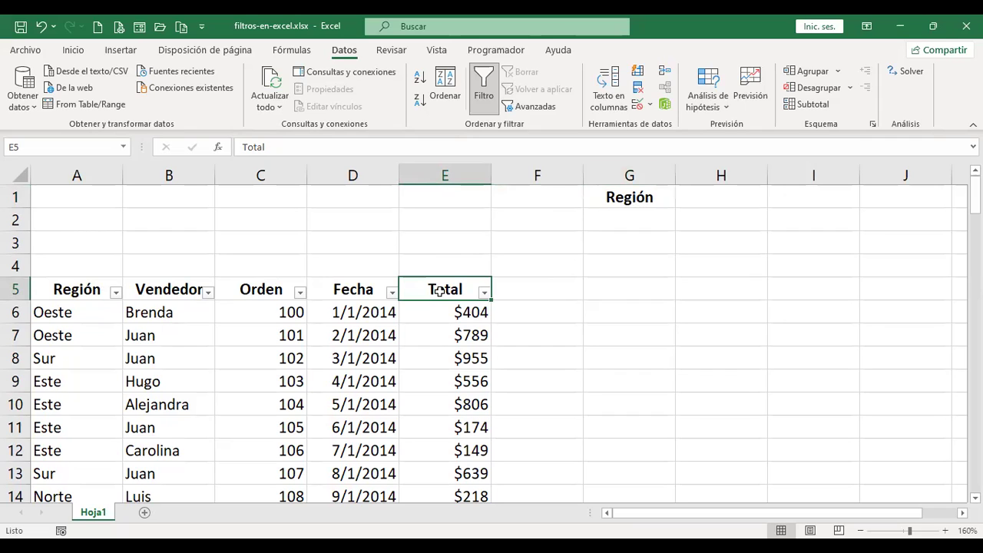
key(ctrl+c)
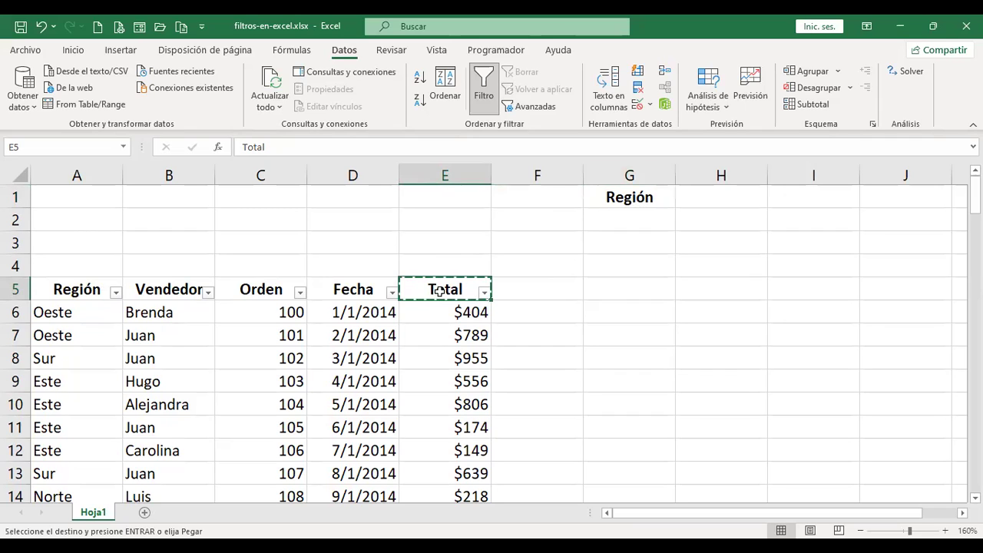
click(721, 197)
key(ctrl+v)
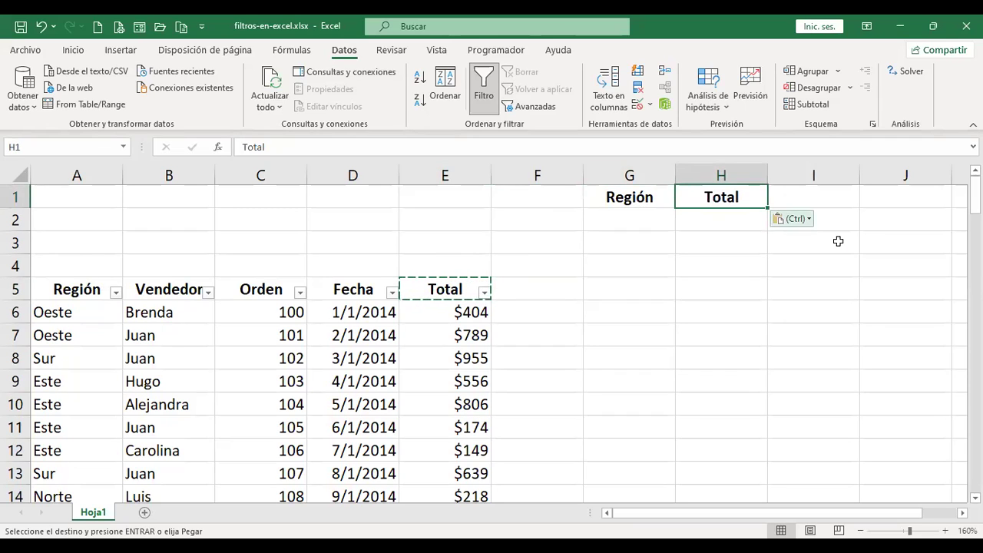
key(ctrl)
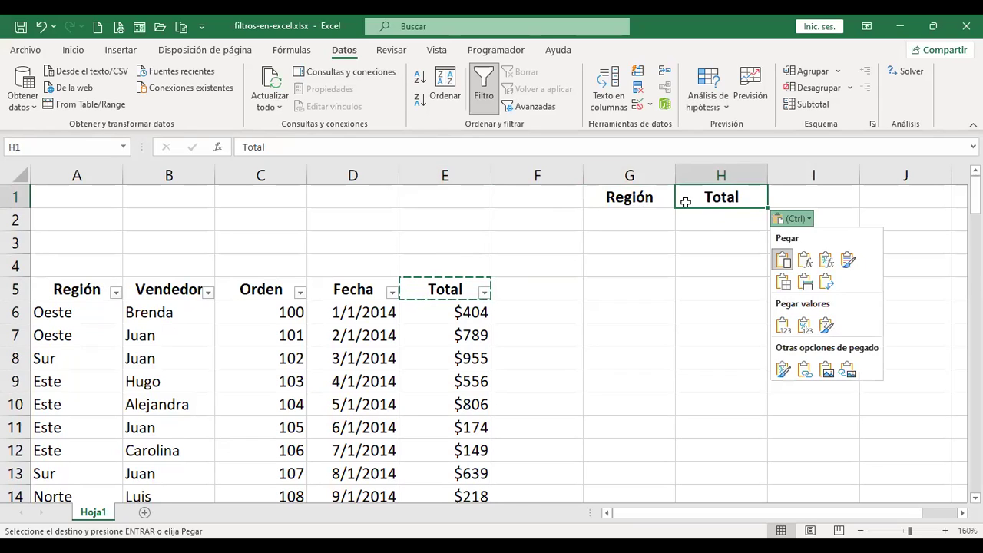
key(Escape)
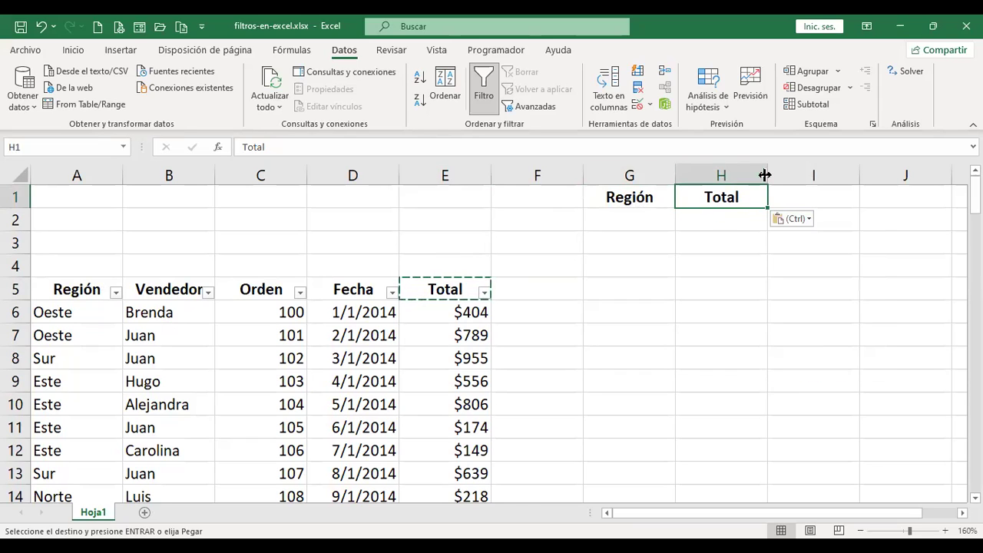
Enter Oeste in G2 as the criterion under Región
click(726, 218)
click(640, 221)
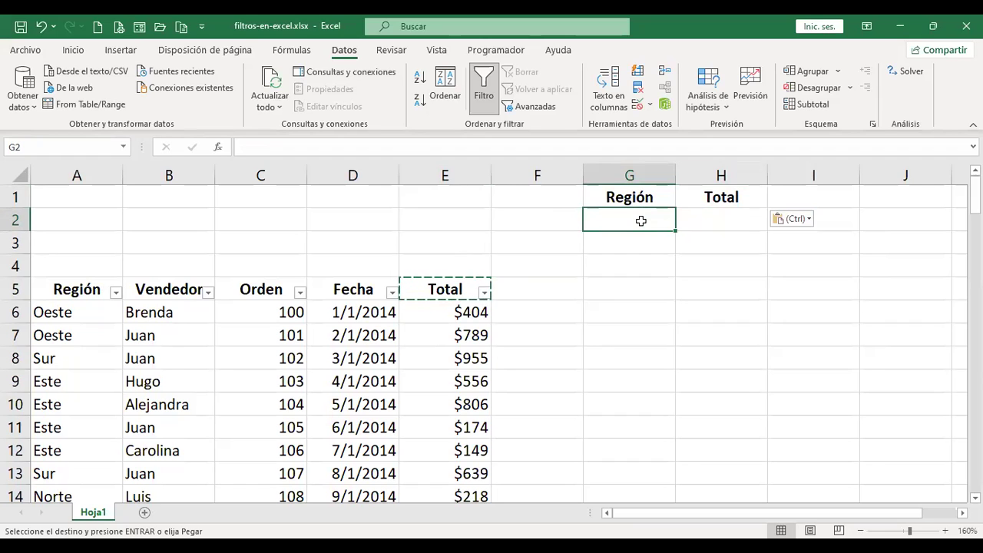
text(Oeste)
key(Return)
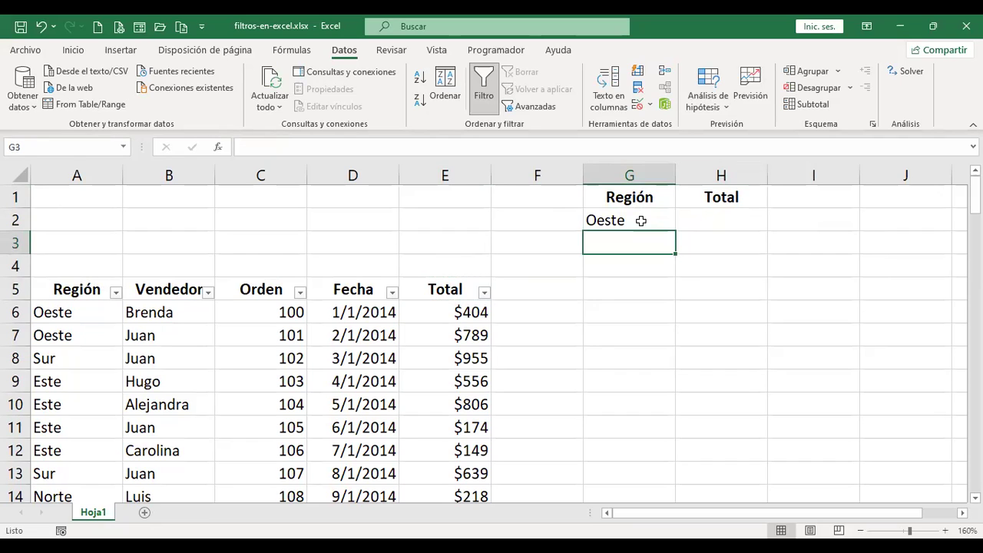
Enter the criterion >500 in H2 under the Total heading of the criteria range
click(714, 222)
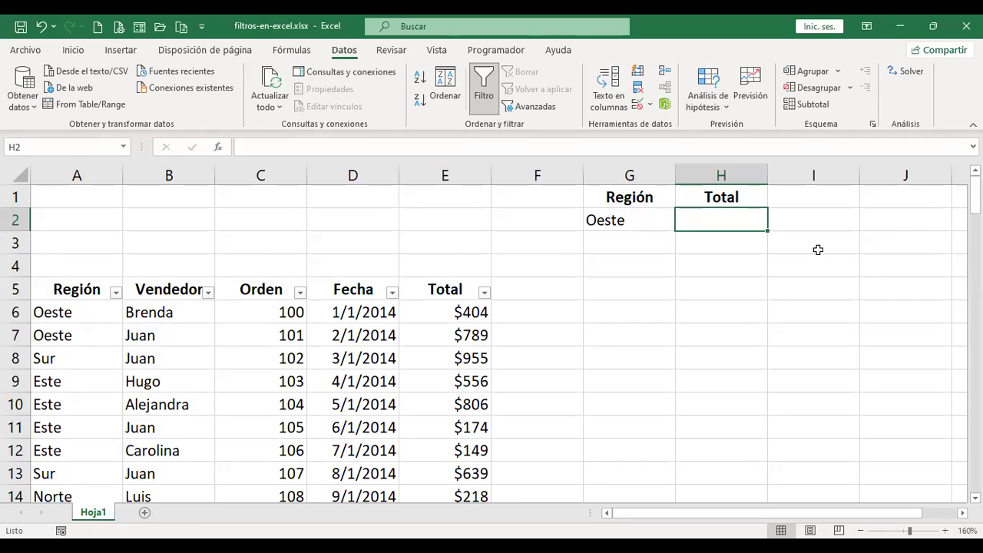
click(459, 315)
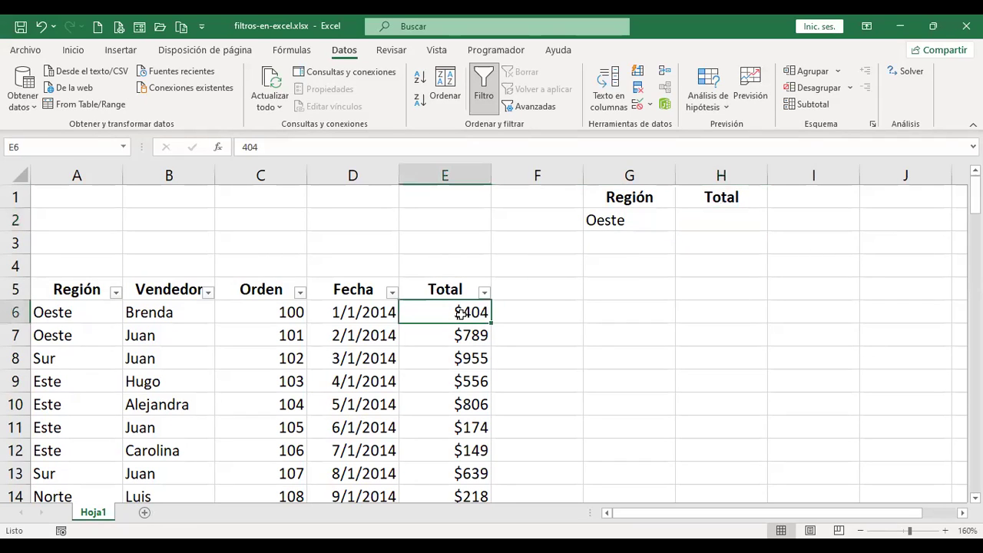
key(ctrl+shift+Down)
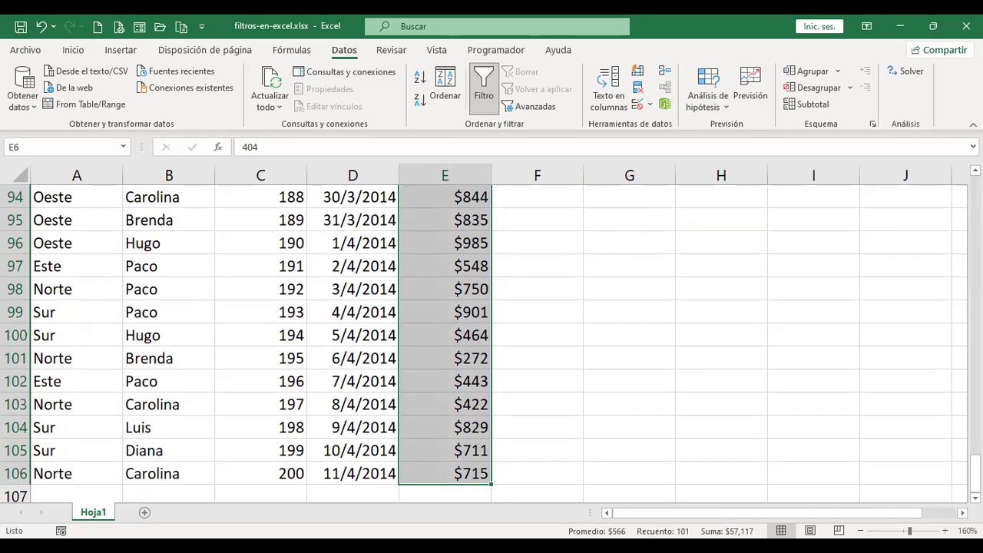
key(ctrl+Home)
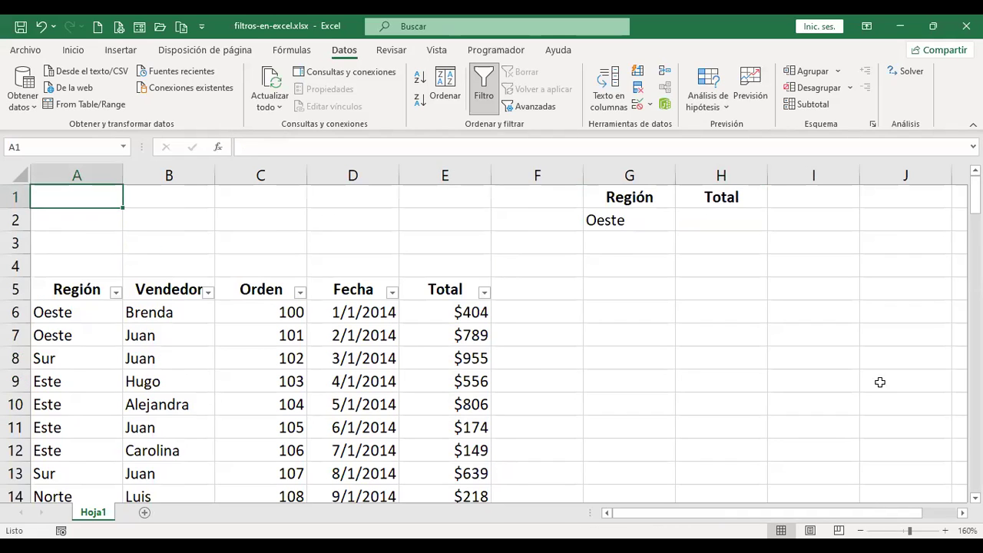
click(732, 217)
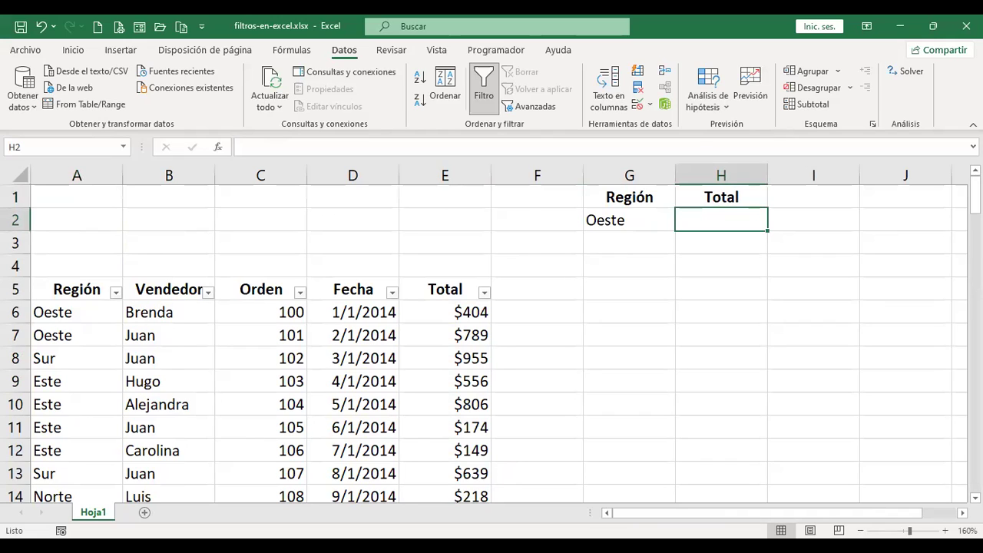
text(<)
key(BackSpace)
text(>500)
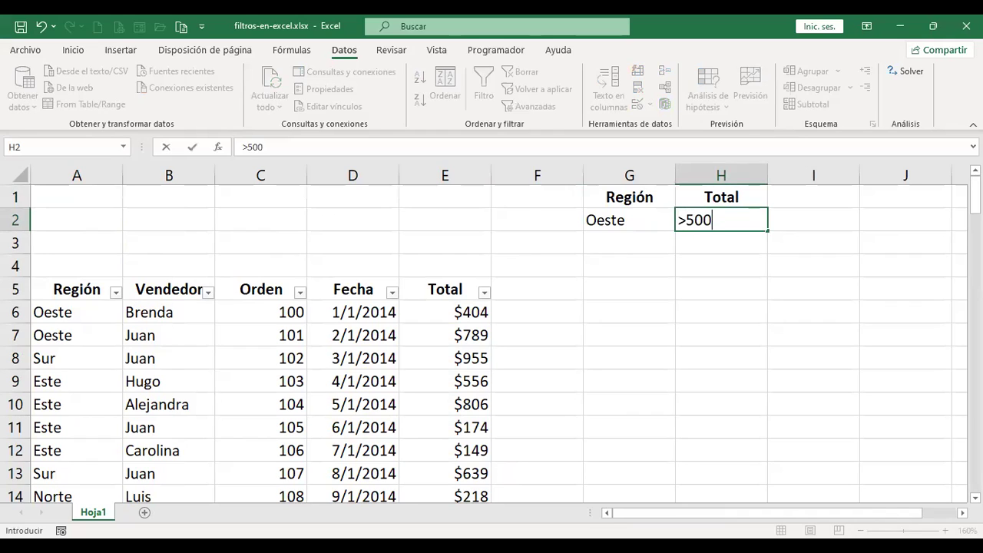
key(Return)
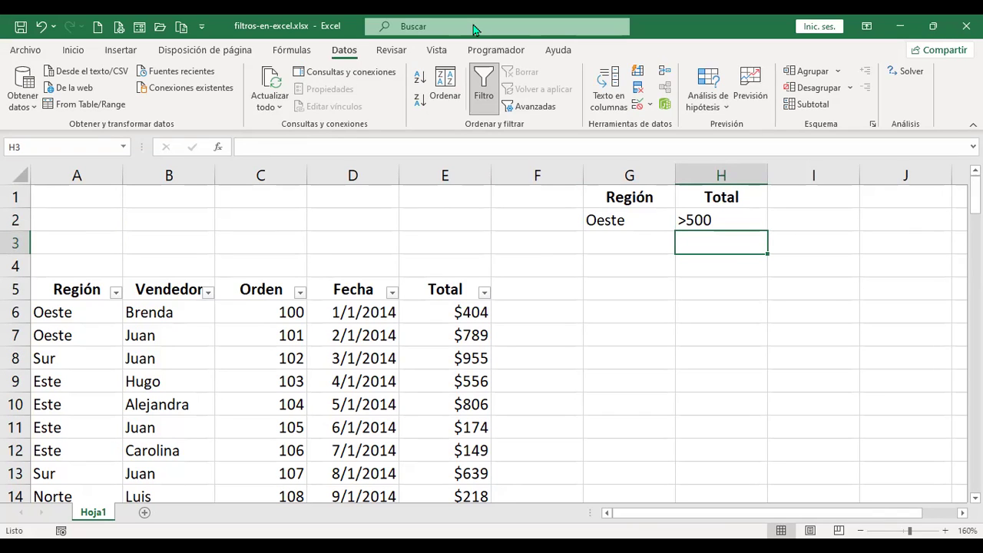
Apply an advanced filter in place to the list A5:E106, using G1:H2 as the criteria range
click(534, 114)
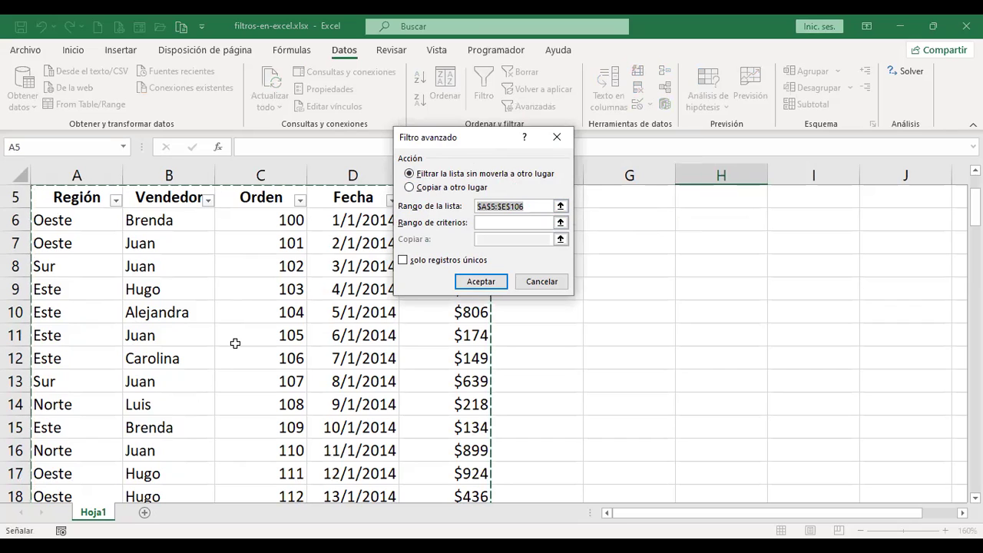
click(492, 223)
scroll(757, 314, up, 2)
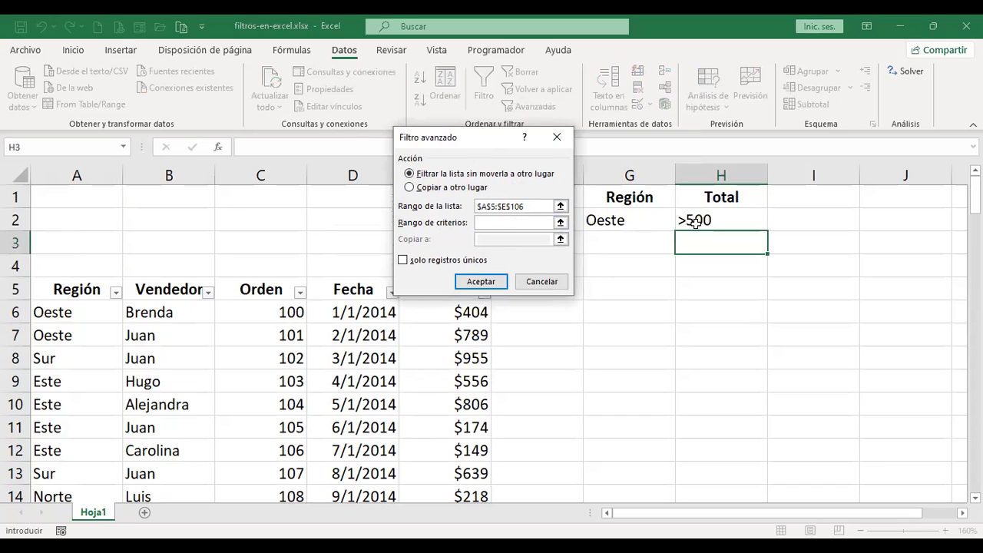
drag(621, 198, 689, 222)
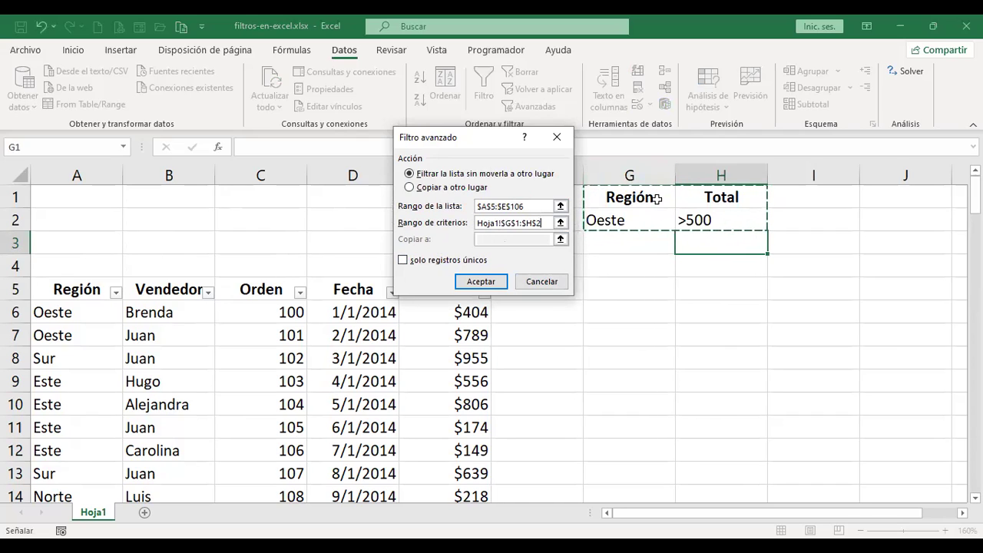
click(482, 284)
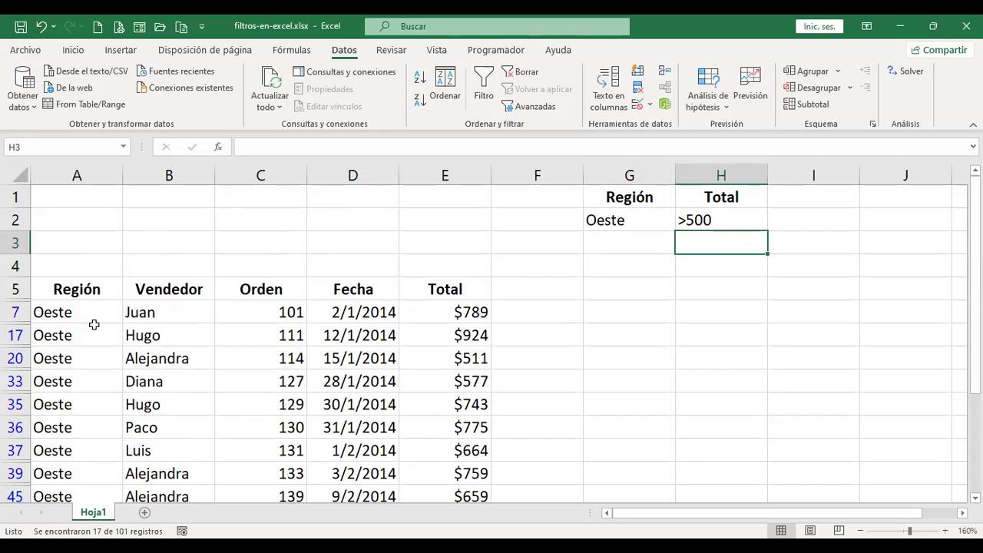
Look through the filtered Oeste rows and undo the advanced filter to restore the full list
scroll(84, 338, down, 5)
scroll(85, 338, up, 5)
scroll(454, 319, down, 2)
scroll(455, 324, down, 3)
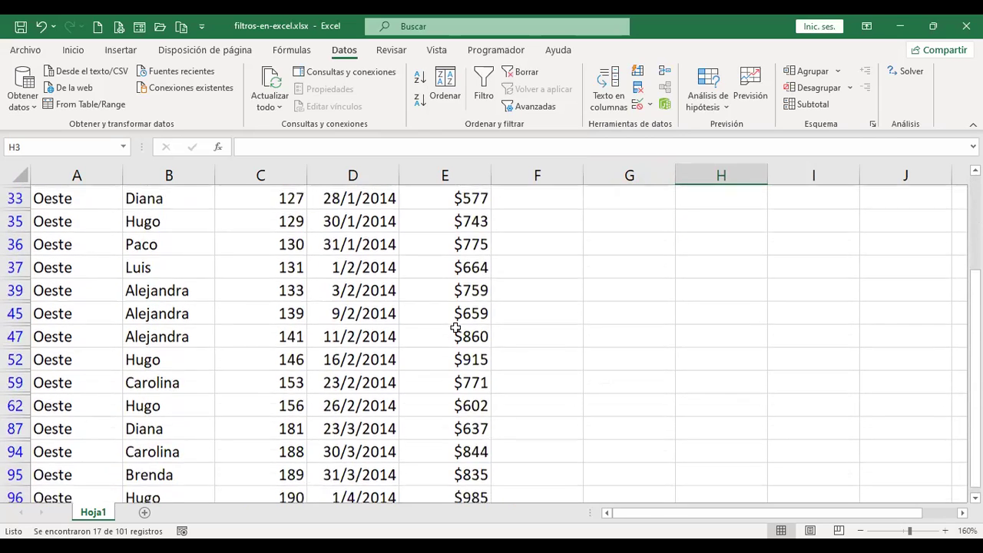
scroll(455, 327, up, 3)
scroll(456, 329, up, 3)
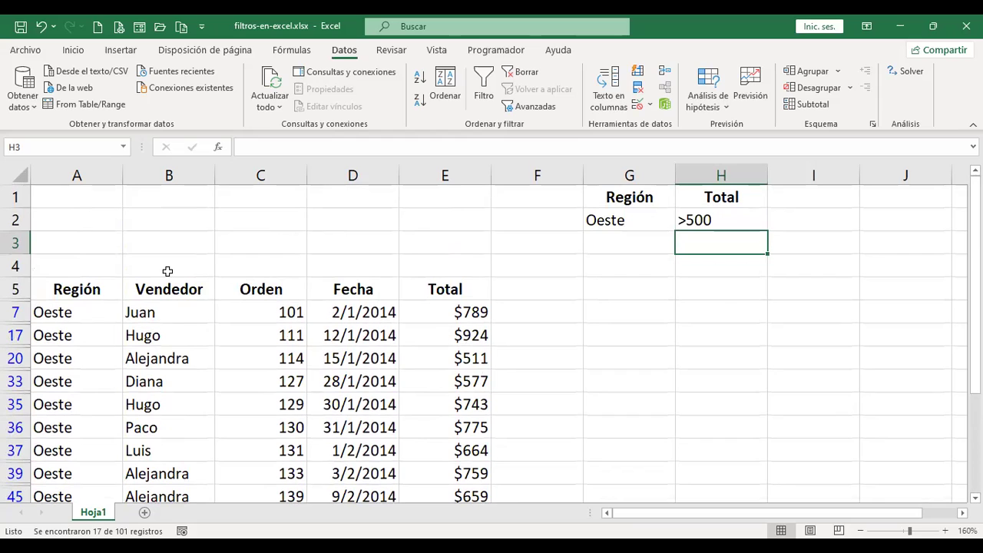
key(ctrl+shift+l)
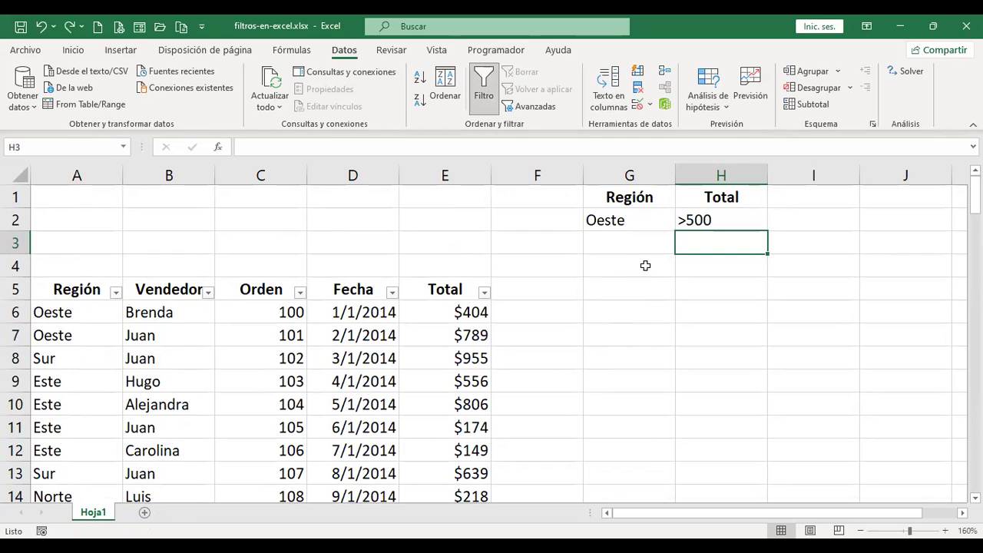
Add a second criteria row by copying Oeste into G3 and entering <800 in H3
click(614, 220)
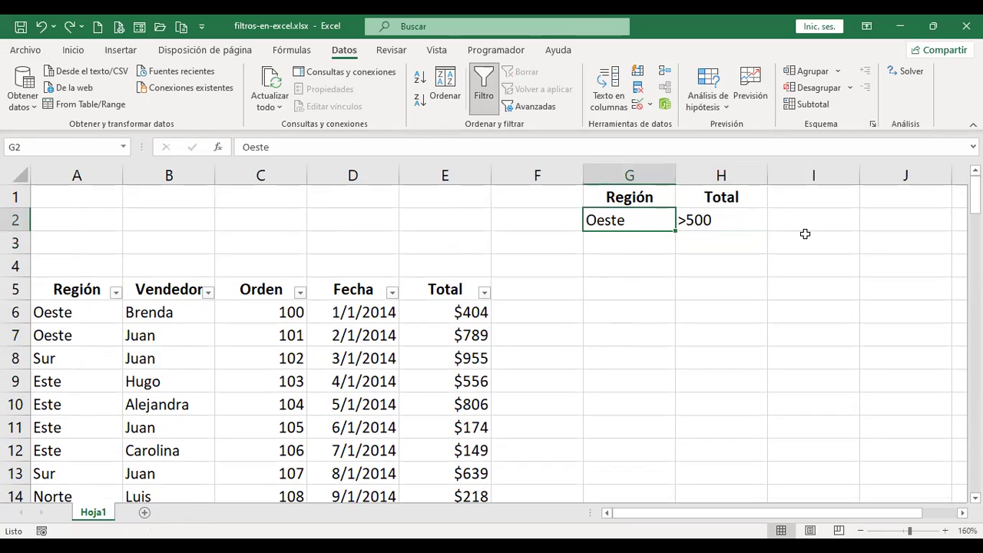
key(ctrl+c)
key(Down)
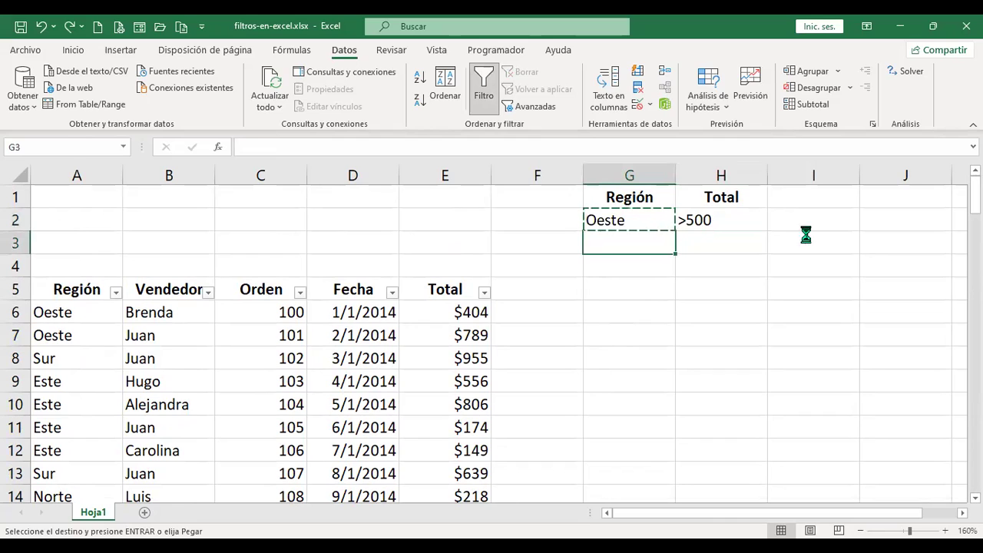
key(Return)
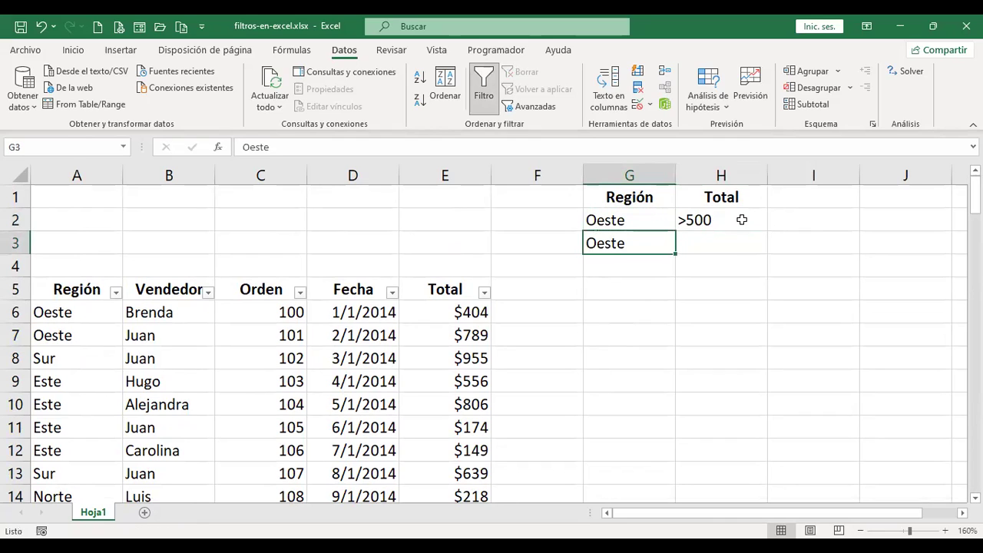
click(723, 244)
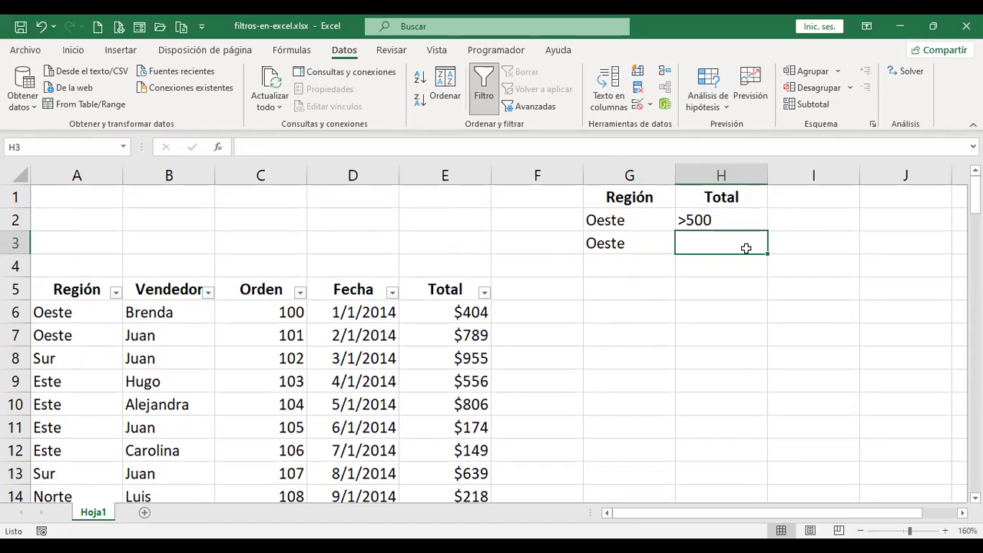
text(<300)
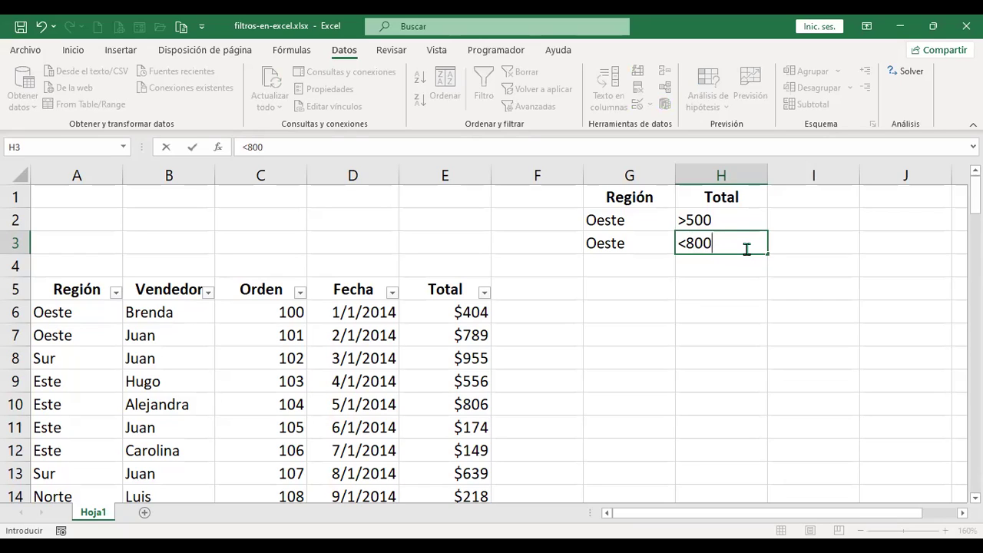
key(Return)
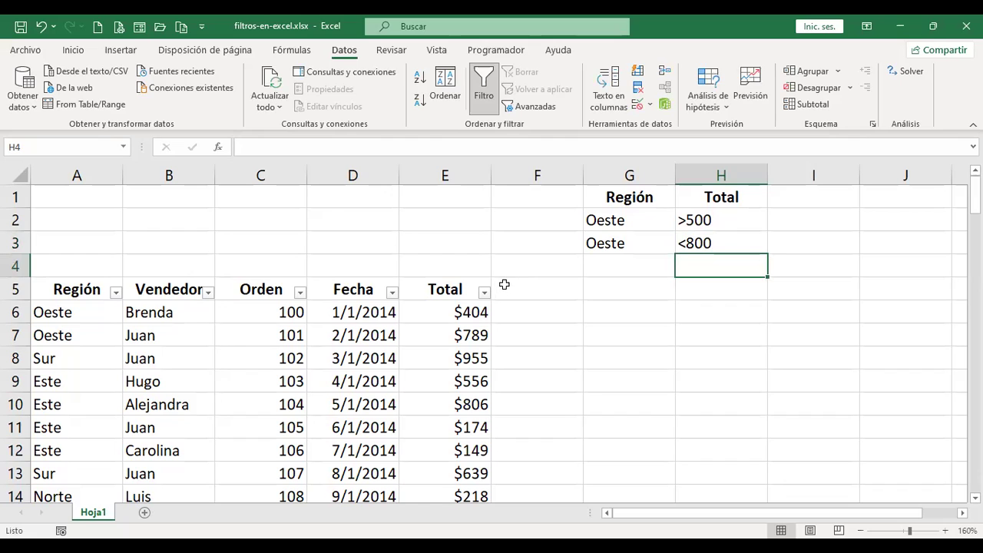
Apply an advanced filter to A5:E106 with criteria range G1:H3, copying the matching rows to another location starting at G5
click(539, 112)
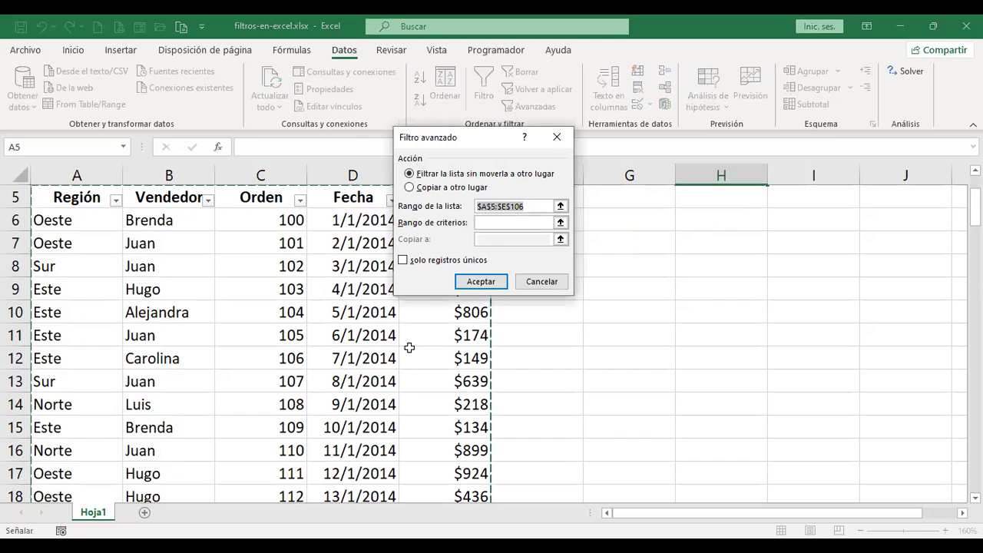
click(411, 190)
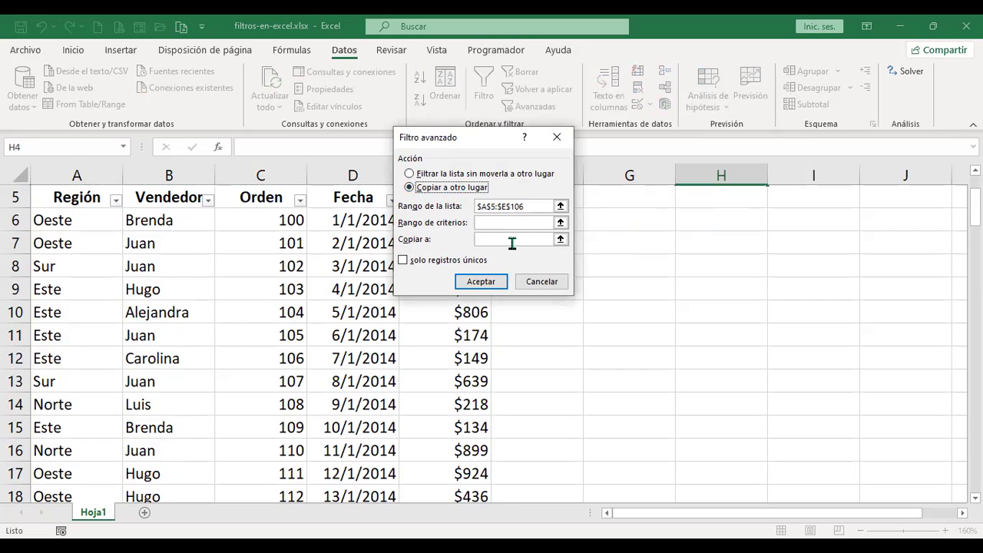
click(478, 222)
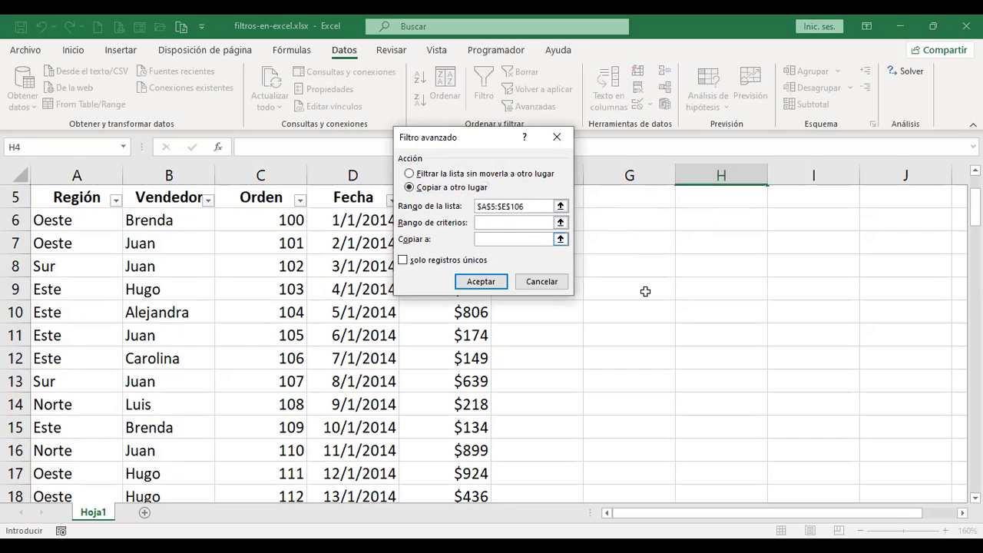
scroll(647, 290, up, 2)
click(632, 194)
shift+click(712, 241)
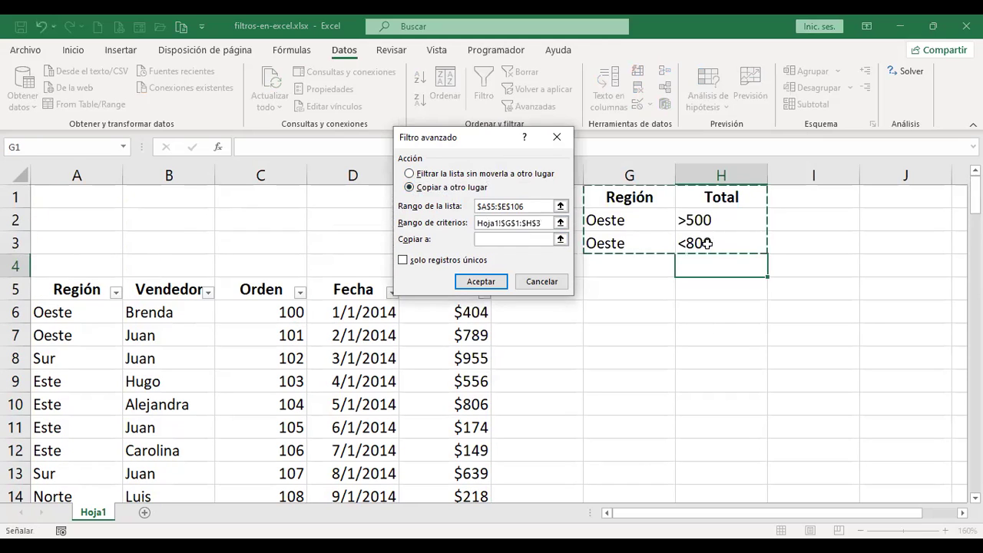
click(530, 238)
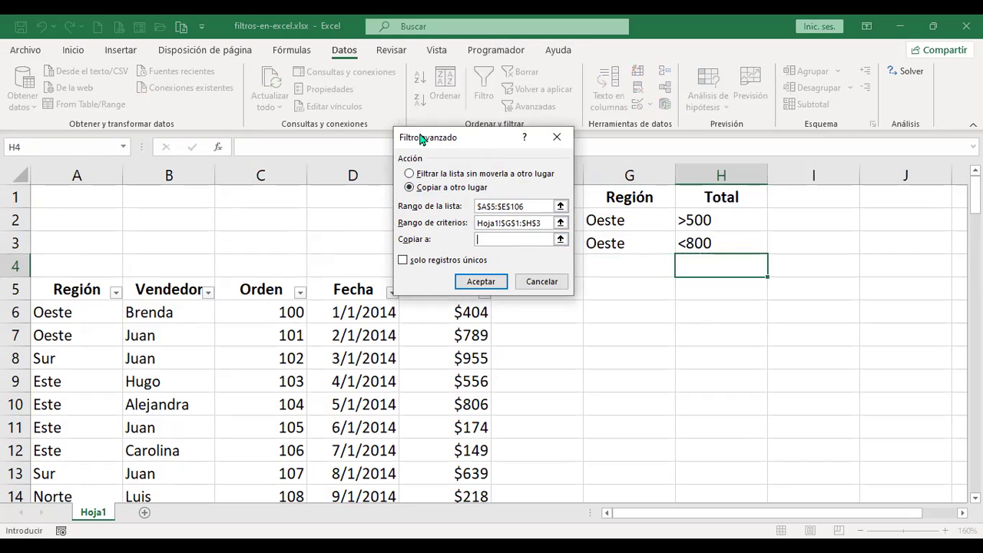
drag(406, 136, 331, 130)
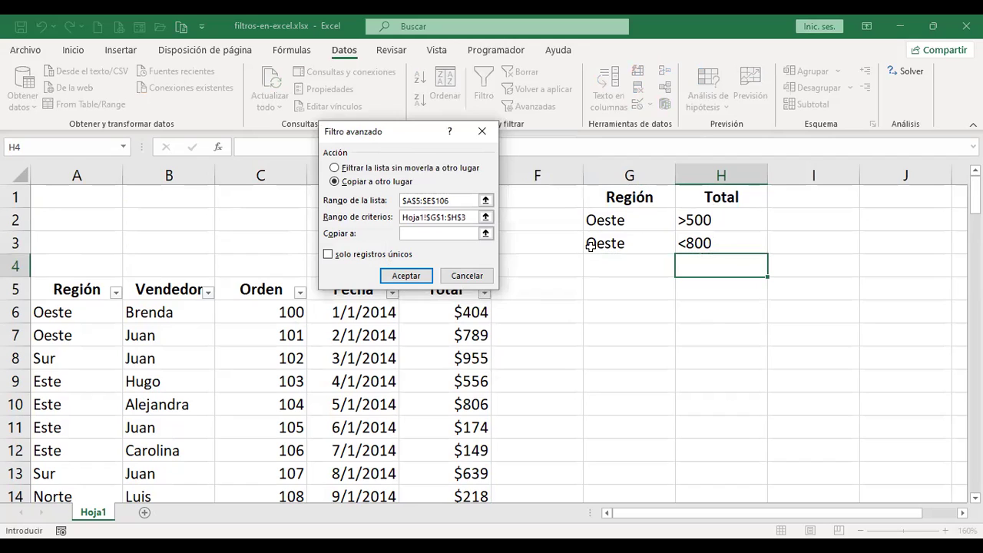
click(636, 289)
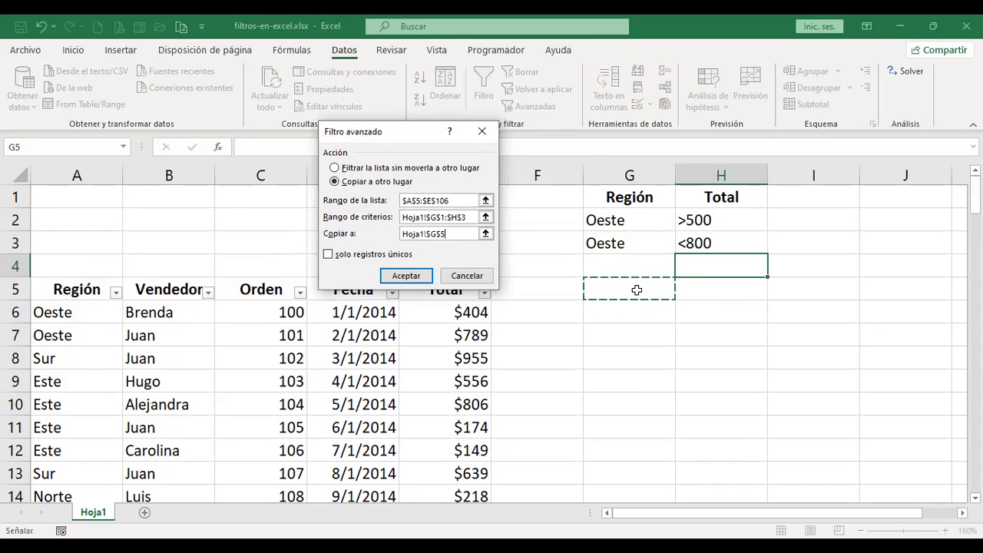
click(406, 276)
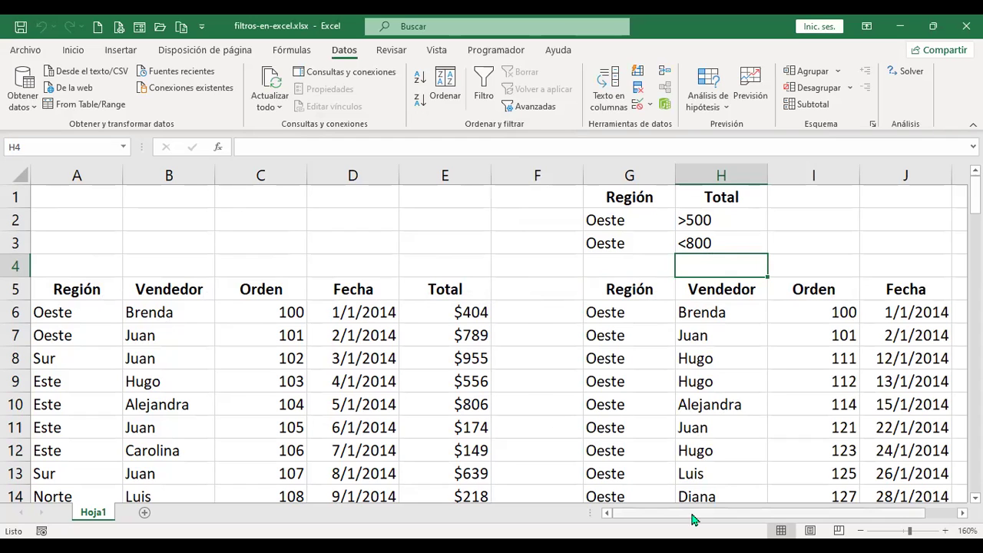
Review the extracted Oeste rows in columns G to K, checking their Total values against the criteria
drag(711, 515, 863, 519)
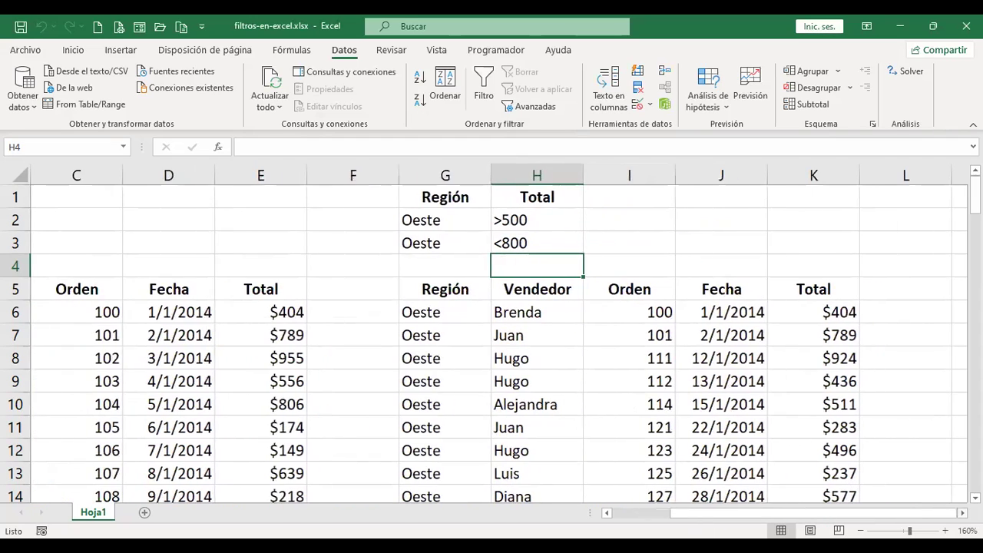
click(441, 315)
scroll(470, 337, down, 2)
scroll(470, 337, up, 2)
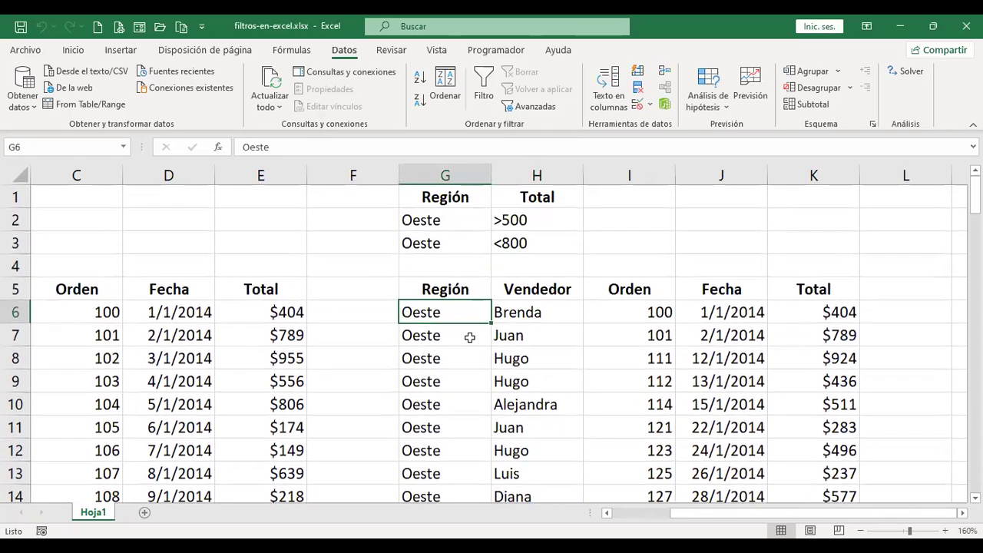
click(845, 311)
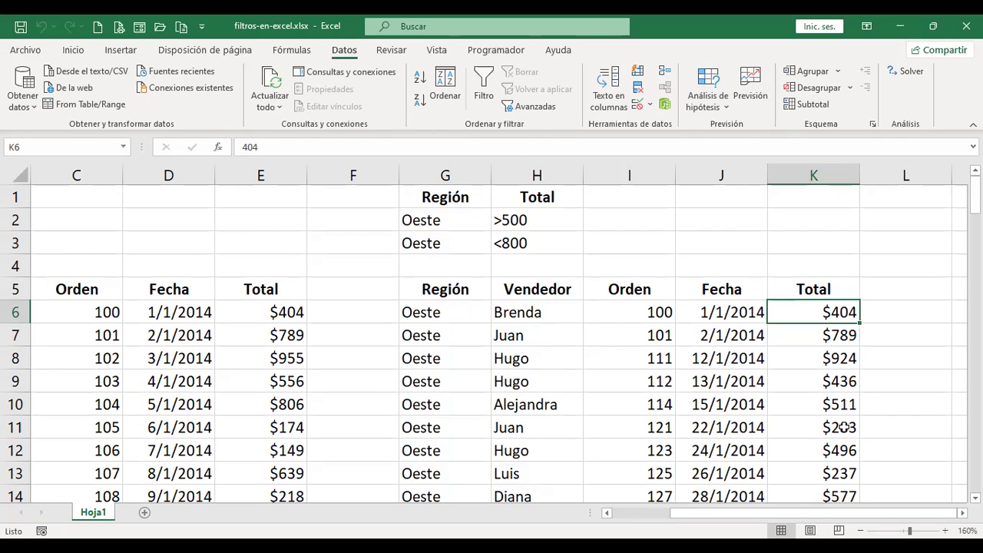
click(832, 359)
scroll(846, 413, down, 2)
scroll(846, 413, up, 2)
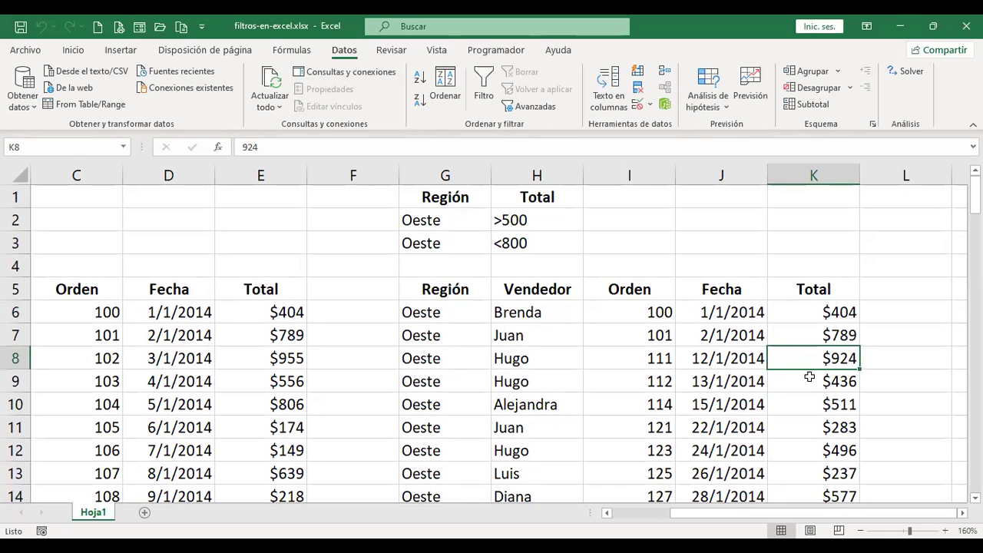
scroll(809, 376, down, 7)
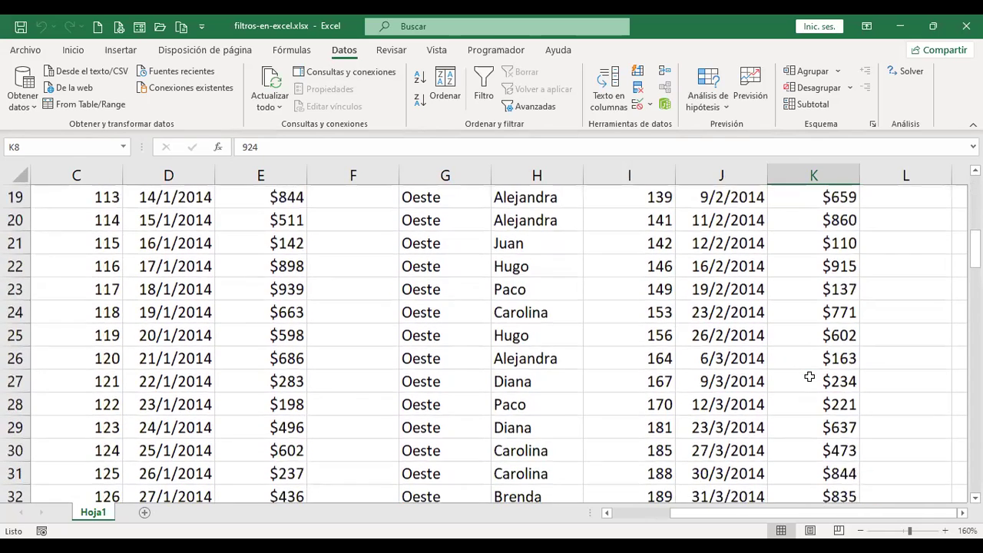
scroll(809, 376, up, 7)
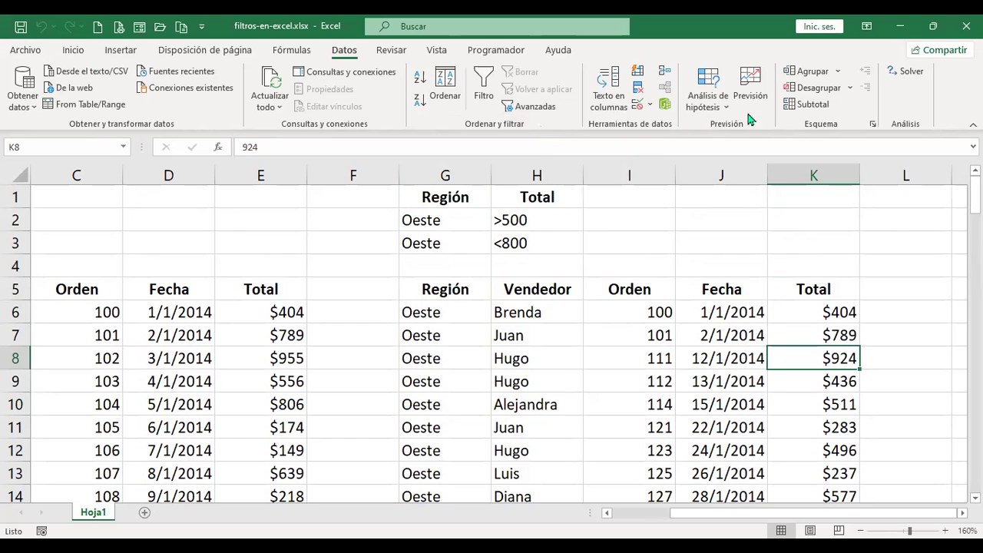
click(549, 112)
click(468, 276)
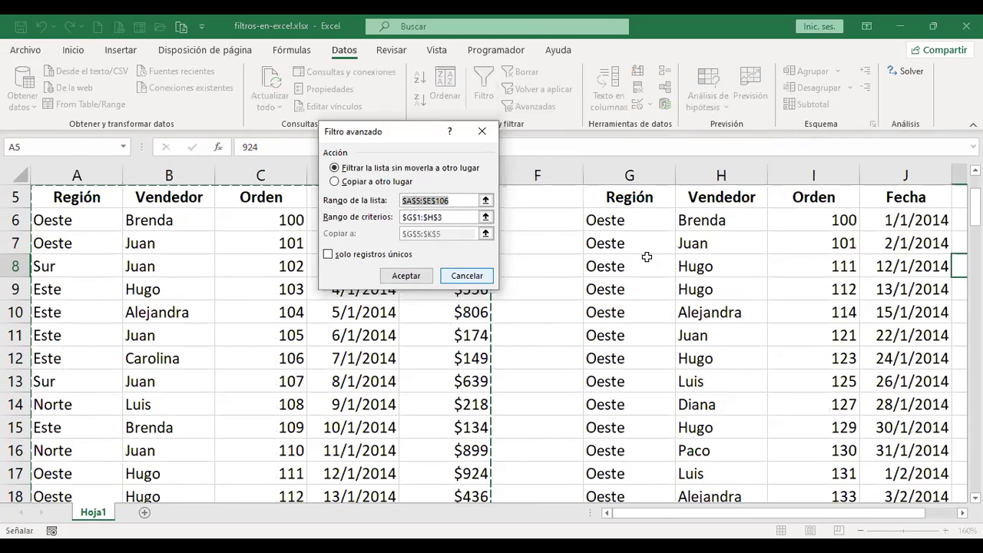
click(649, 258)
scroll(712, 421, up, 2)
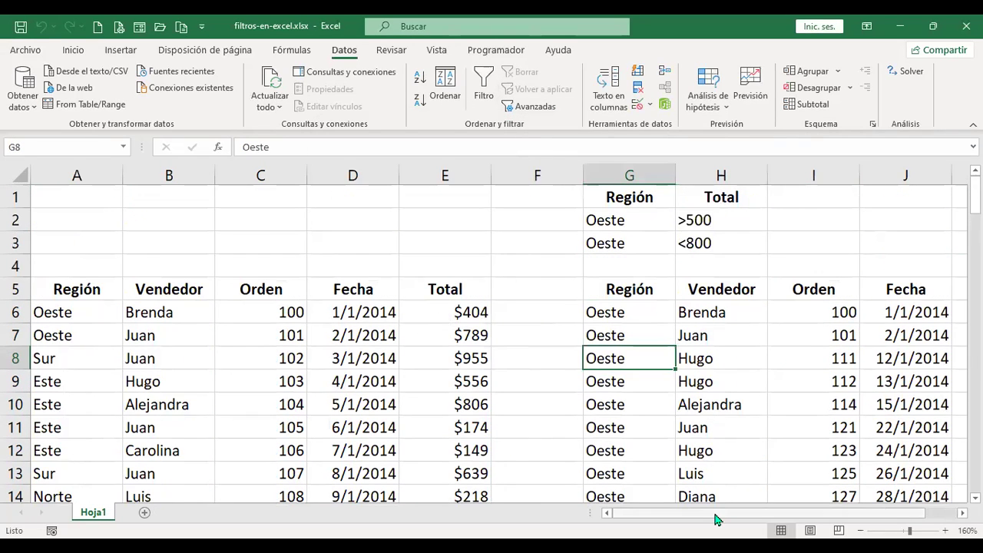
Examine columns G to K, comparing the criteria range G1:H3 with the extracted list that starts at G5
scroll(714, 509, right, 1)
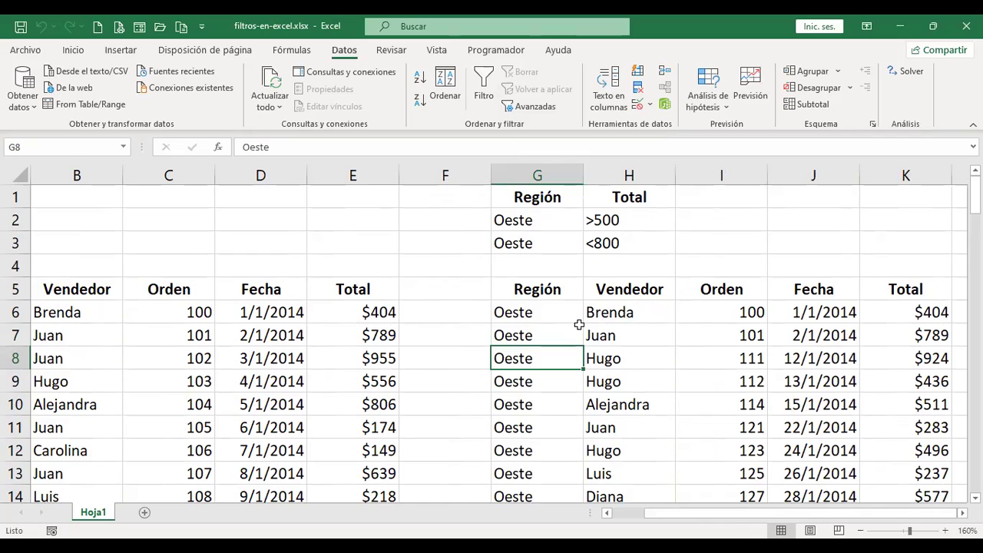
click(744, 515)
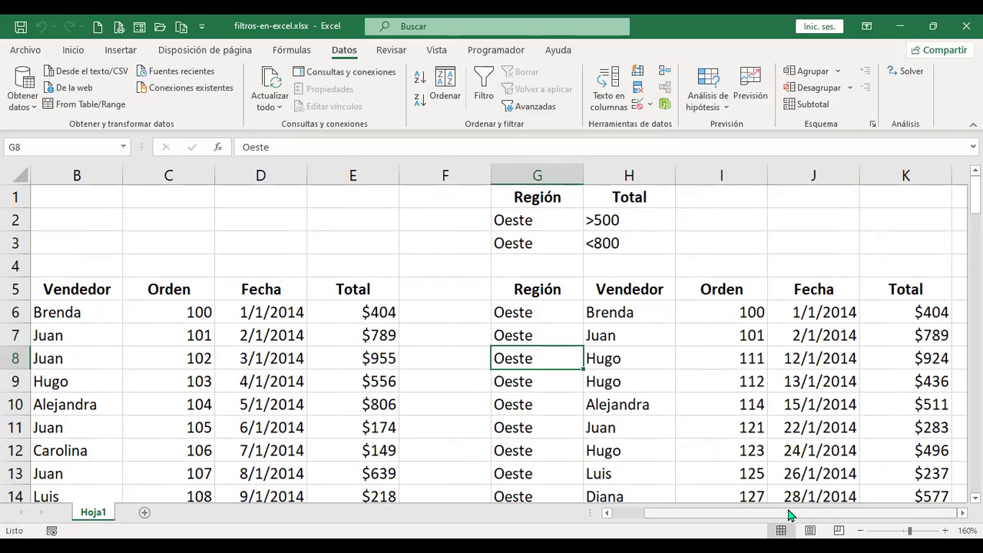
click(555, 175)
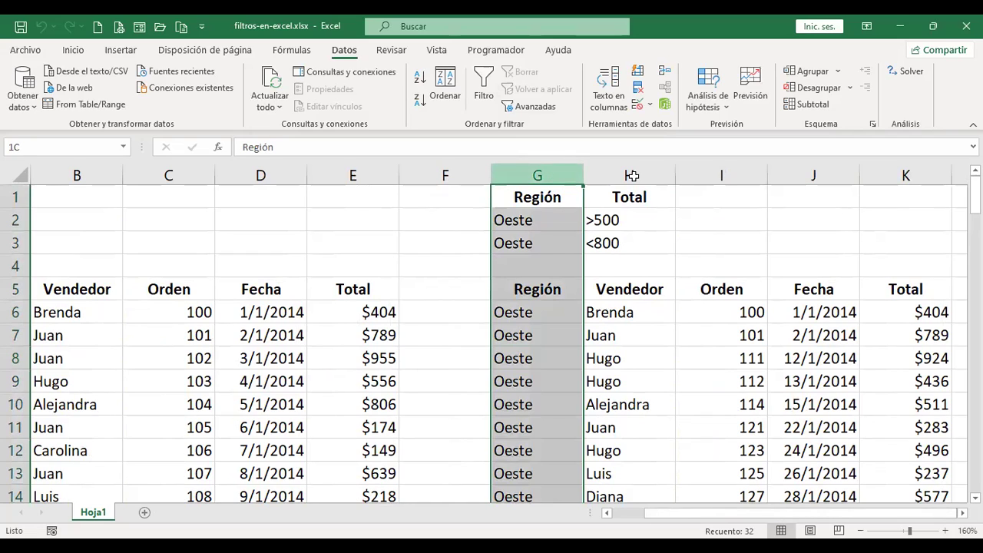
drag(632, 176, 845, 175)
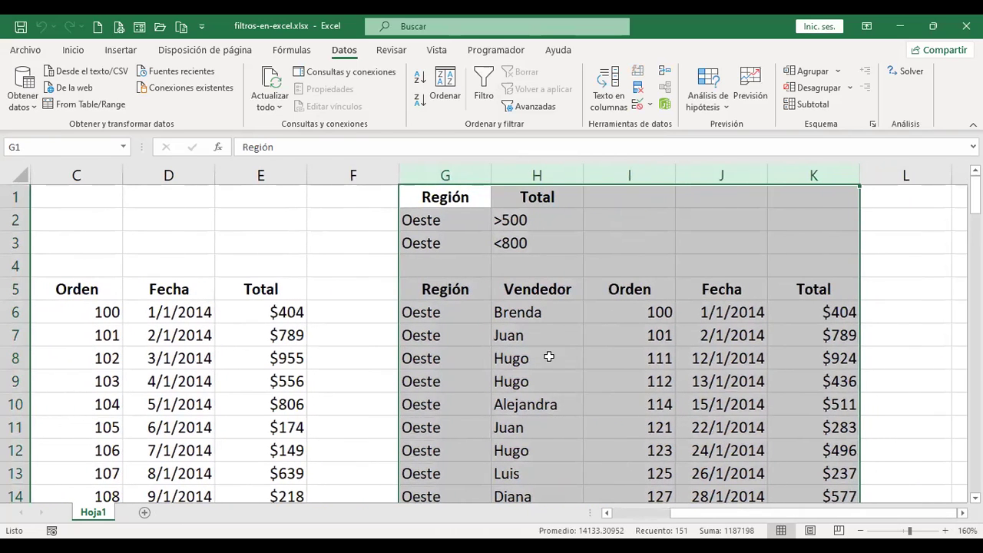
click(458, 290)
drag(449, 196, 548, 239)
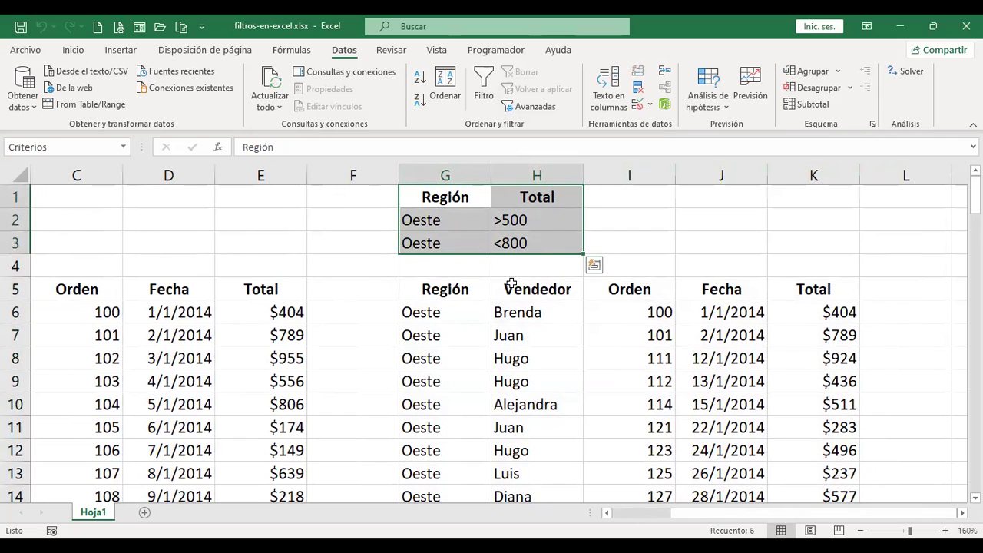
click(628, 288)
drag(438, 290, 858, 418)
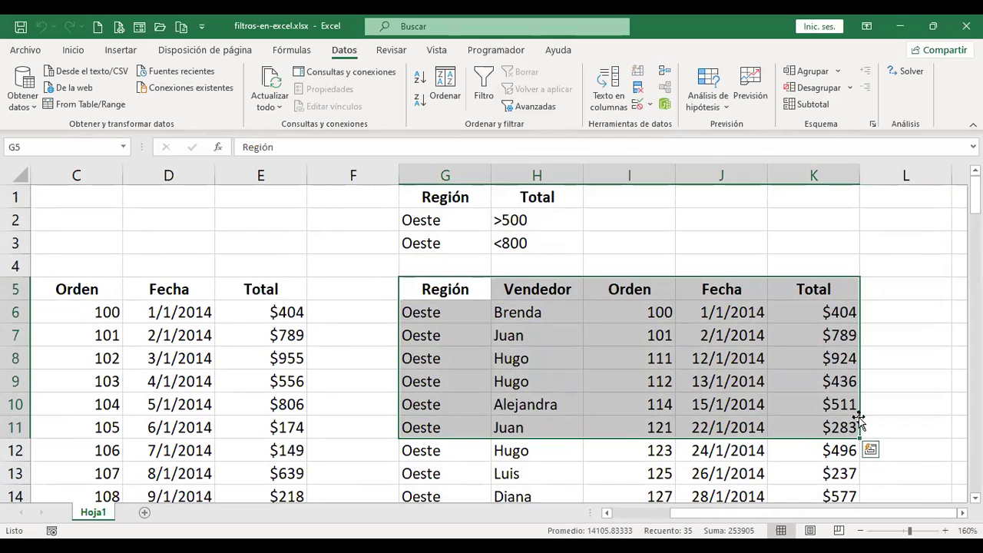
key(ctrl+shift+Down)
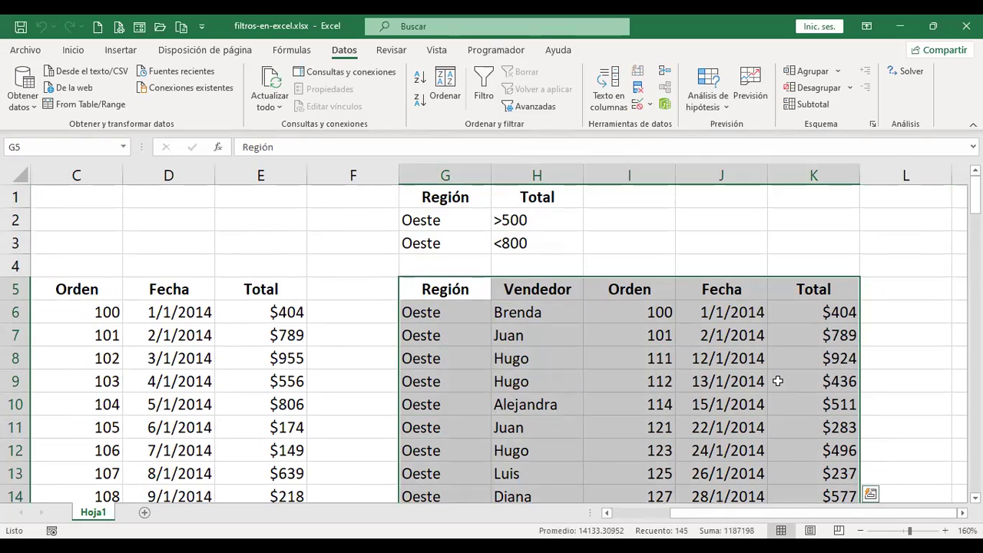
drag(722, 358, 717, 334)
click(721, 357)
scroll(704, 381, down, 7)
scroll(704, 381, down, 2)
scroll(704, 381, up, 2)
scroll(704, 381, up, 7)
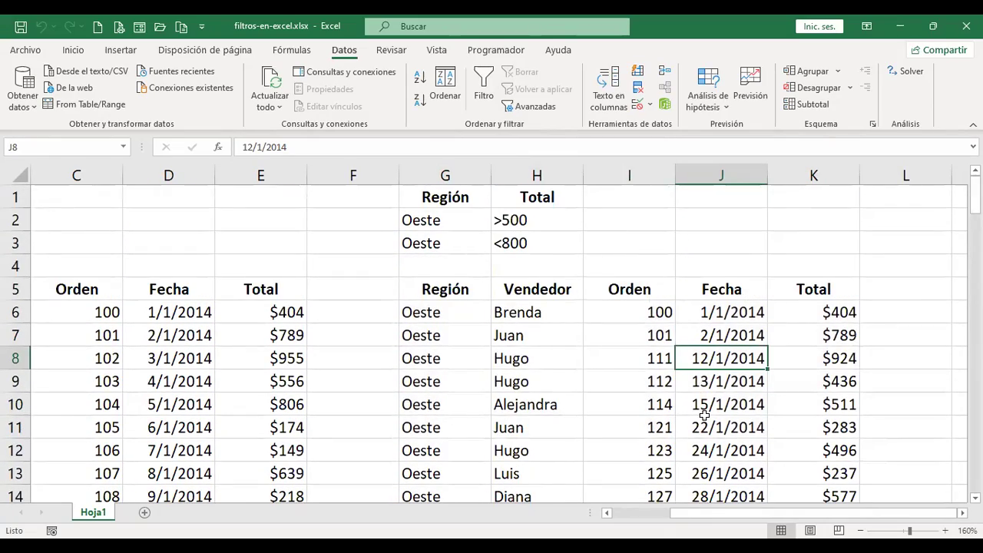
Clear the entire extracted list that starts at G5 and return to cell A1
scroll(638, 518, left, 2)
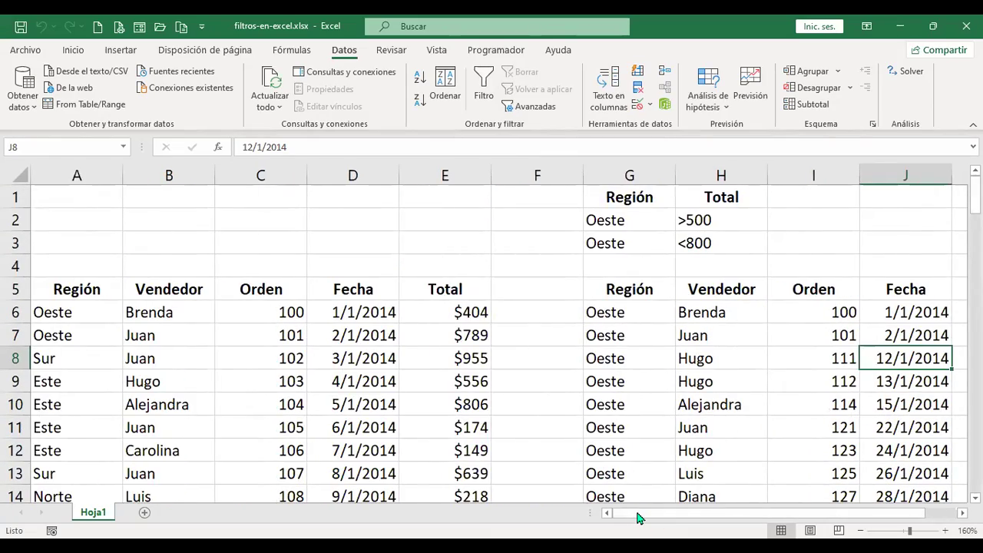
click(211, 340)
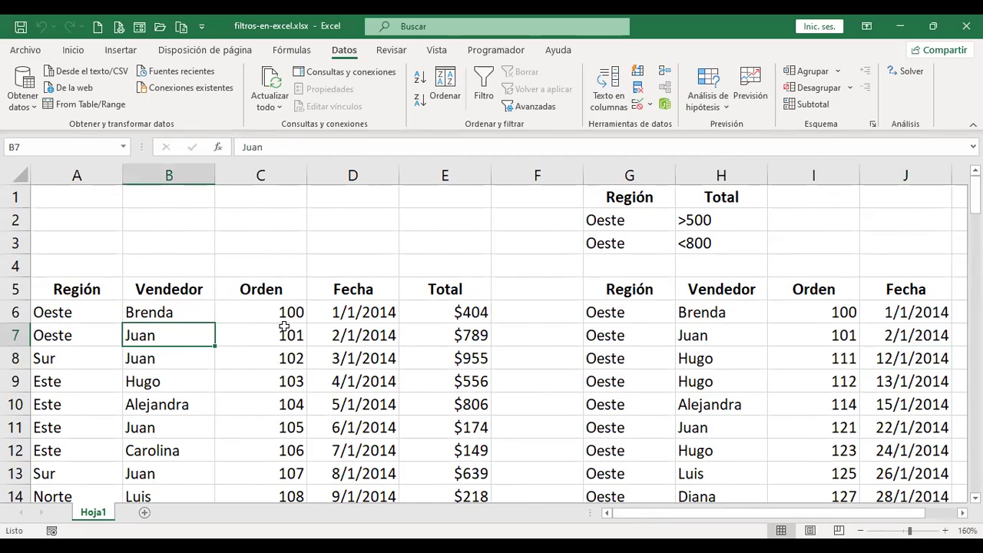
click(762, 312)
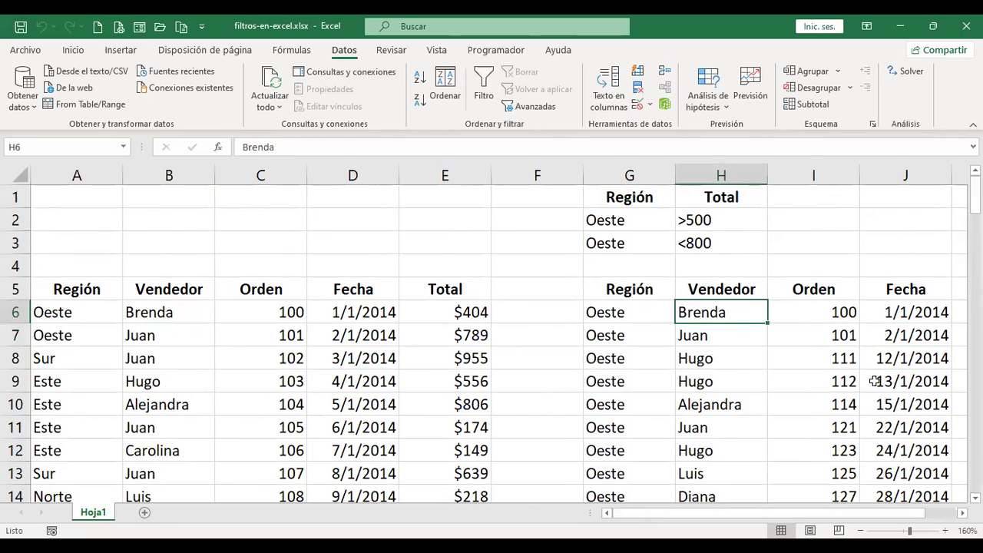
scroll(880, 398, down, 8)
scroll(880, 398, up, 8)
key(ctrl+a)
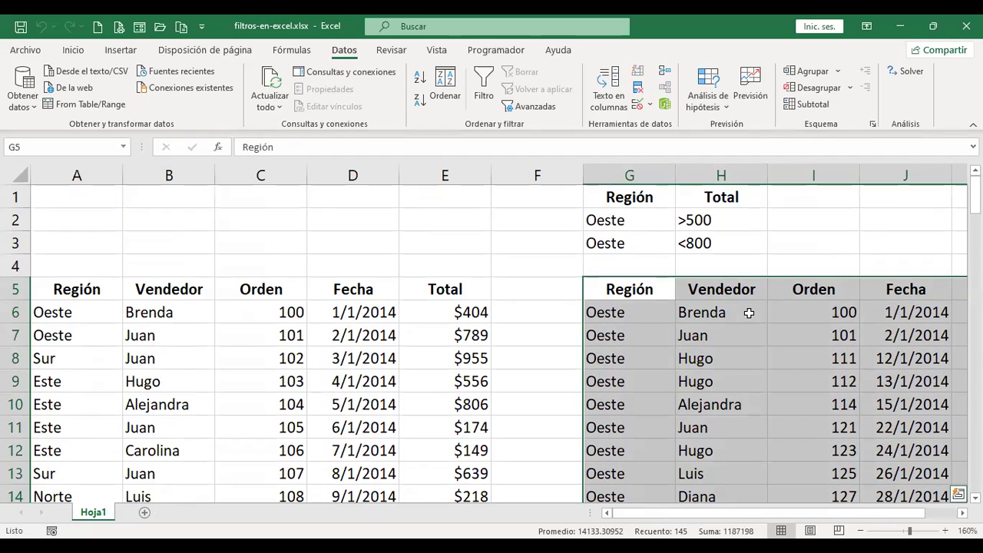
key(Delete)
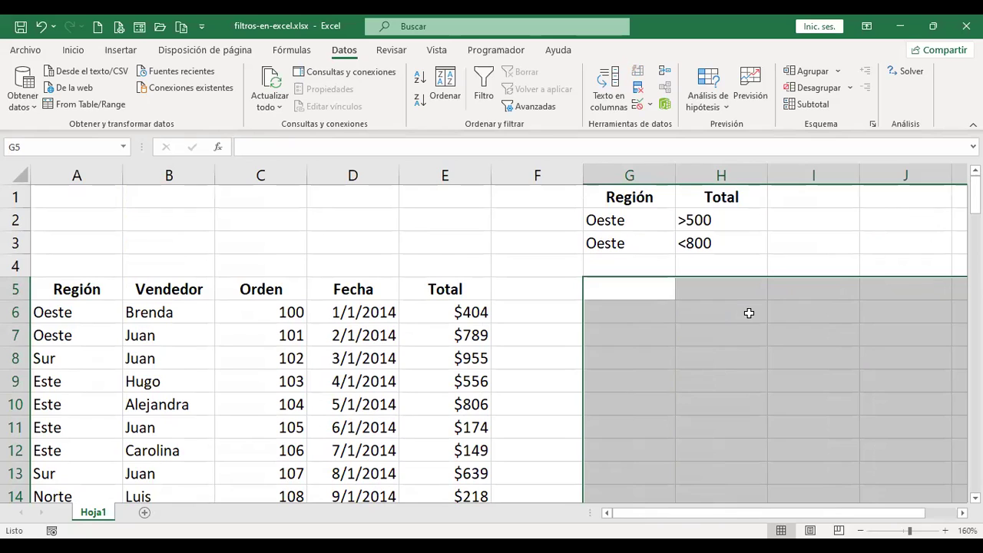
key(ctrl+Home)
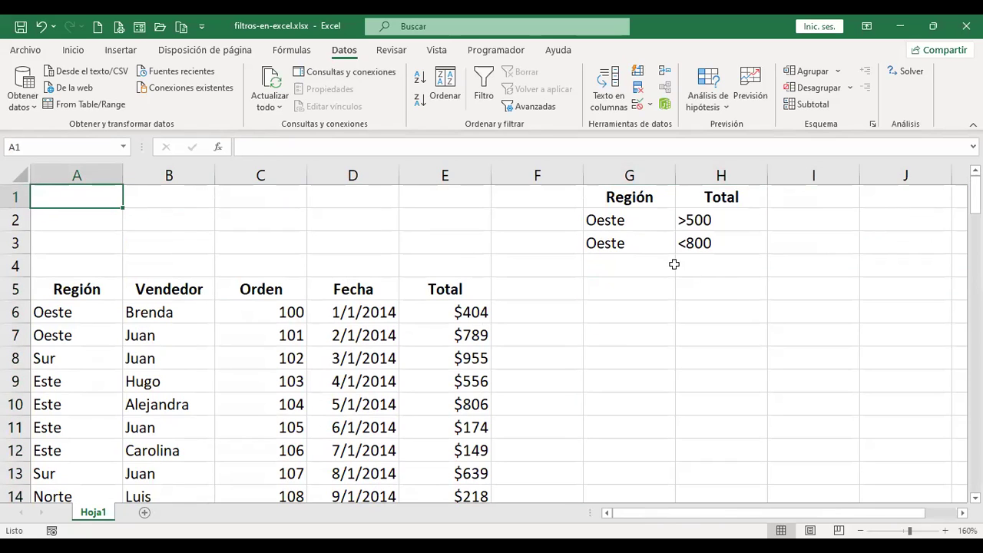
Clear the second criteria row in G3:H3 and copy the Total heading from H1 into I1
drag(642, 241, 729, 244)
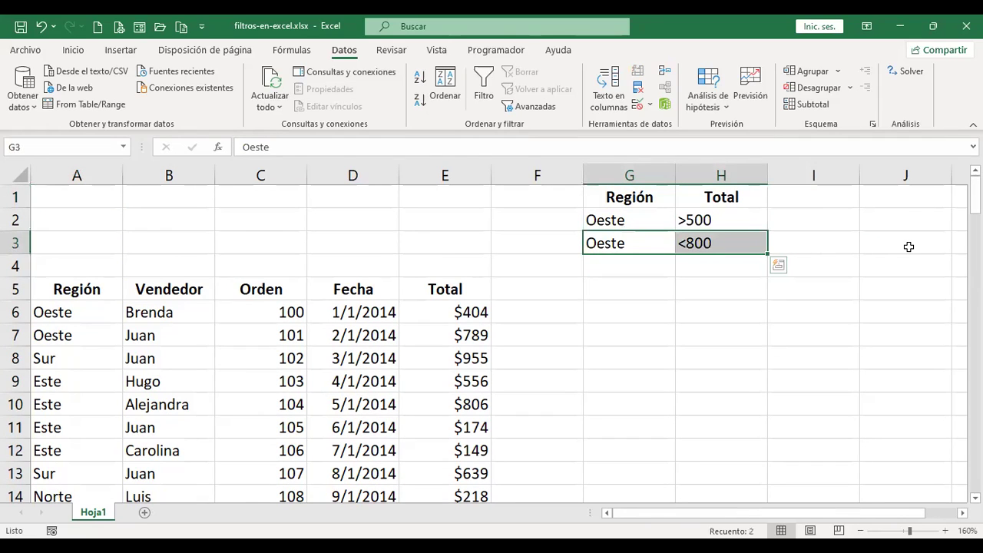
key(Delete)
key(Up)
key(Right)
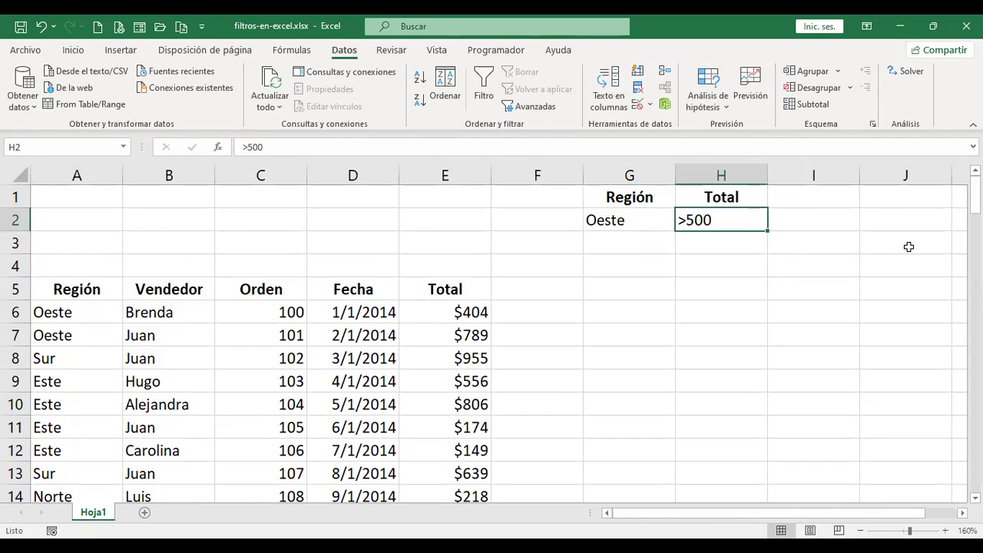
key(Up)
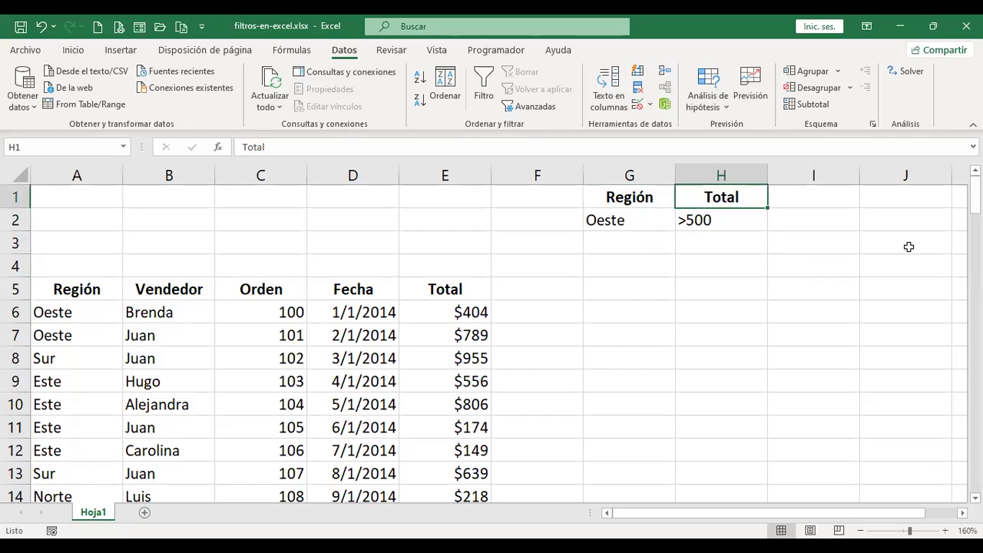
key(ctrl+c)
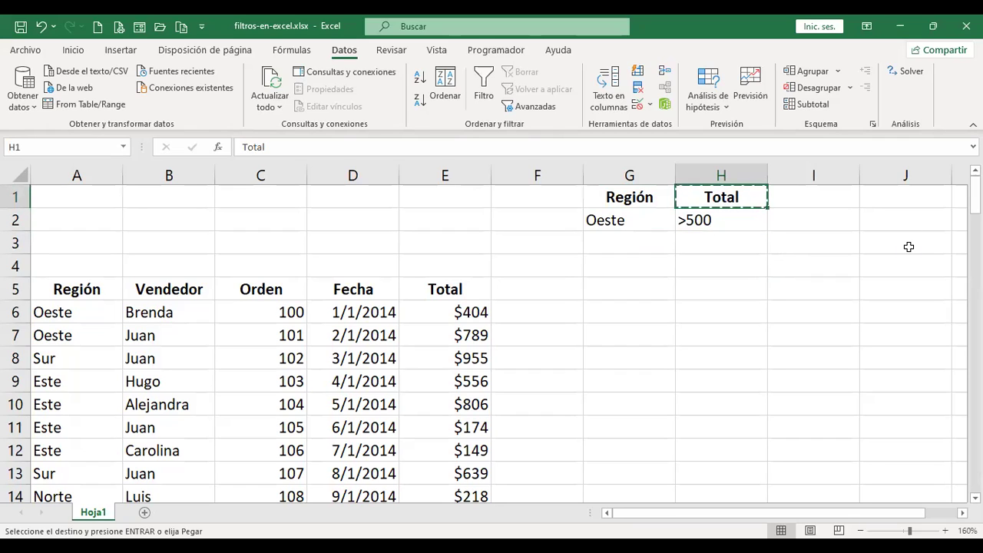
key(Right)
key(ctrl+v)
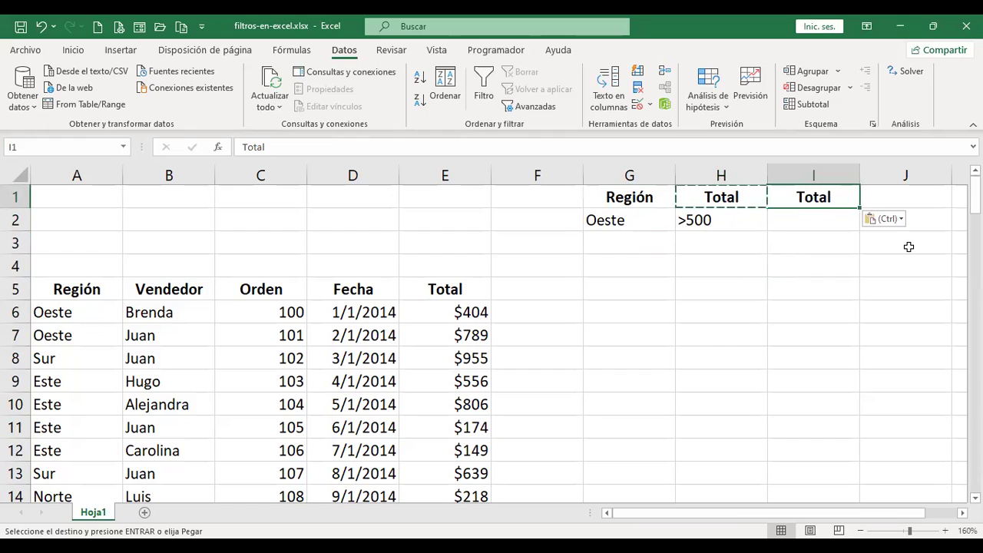
Enter the criterion <200 in cell I2 under the second Total heading
key(Down)
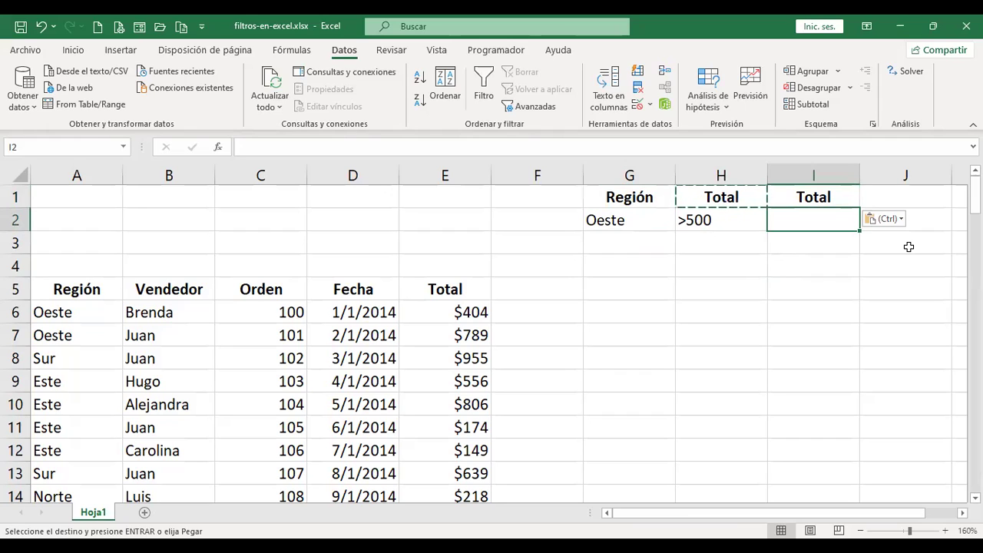
text(<200)
key(Return)
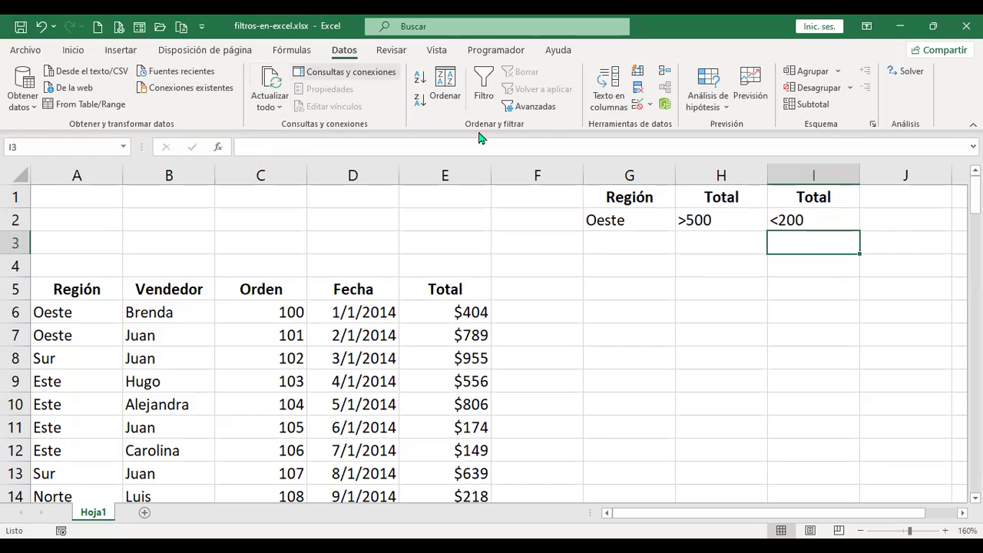
Start an advanced filter that copies results to another location, with G1:I2 as the criteria range
click(541, 112)
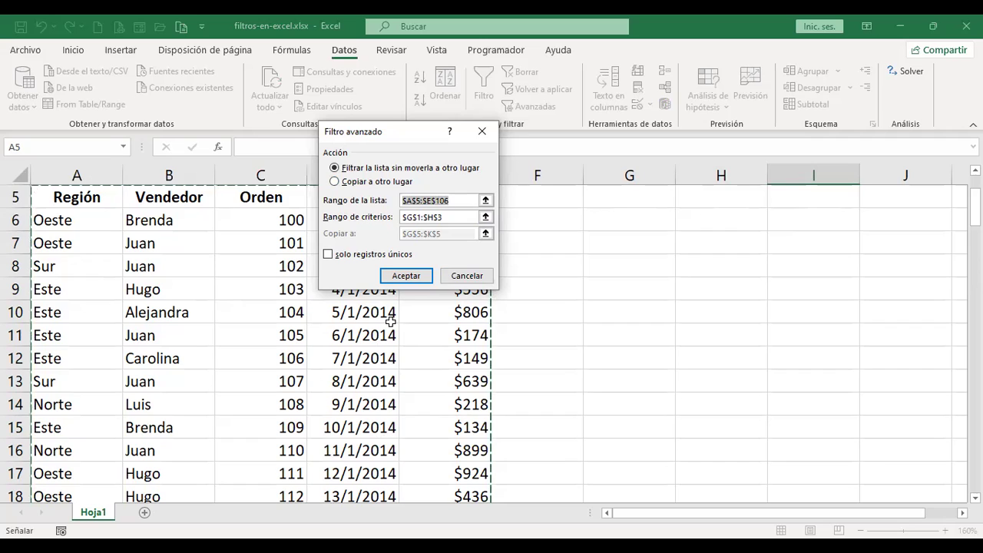
click(378, 184)
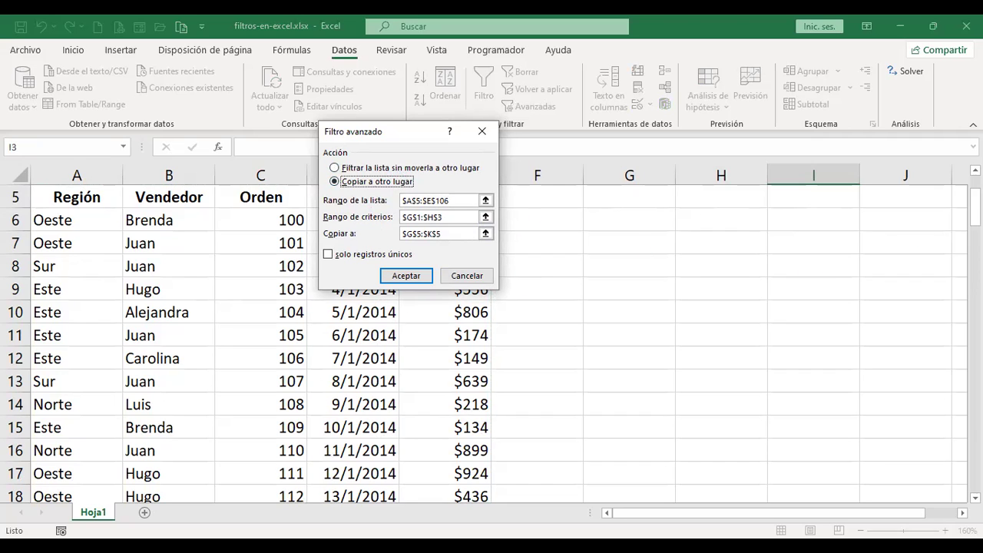
click(435, 216)
scroll(731, 291, up, 2)
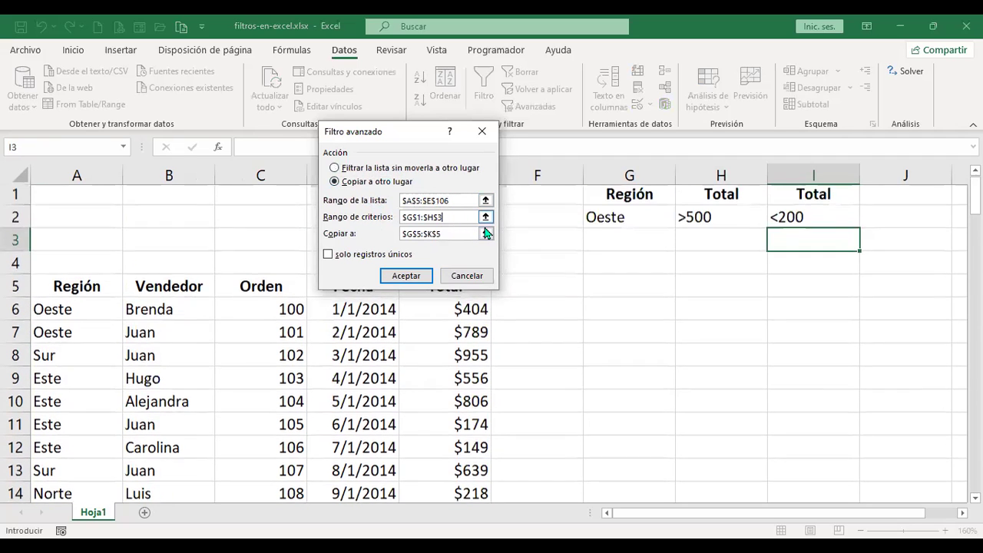
drag(450, 215, 374, 207)
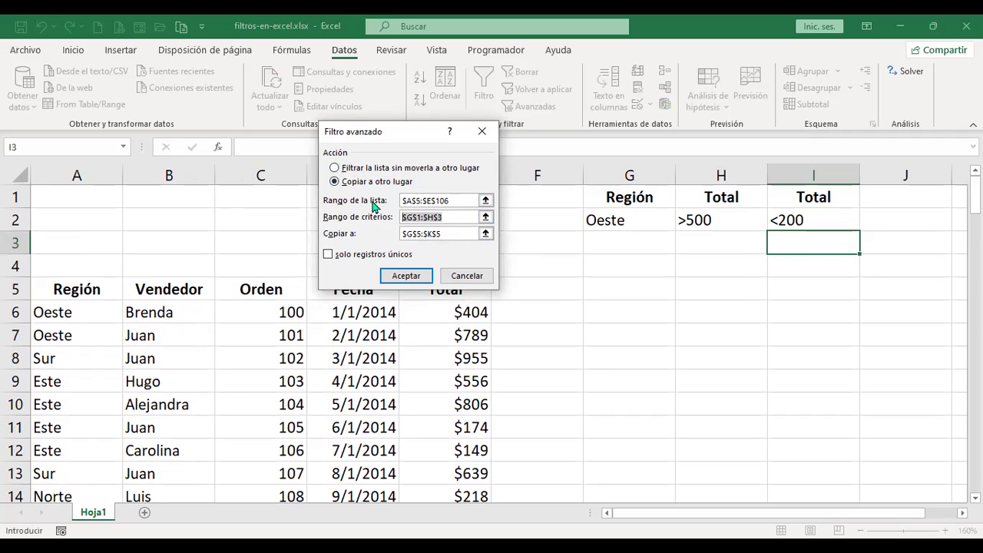
click(630, 194)
shift+click(779, 226)
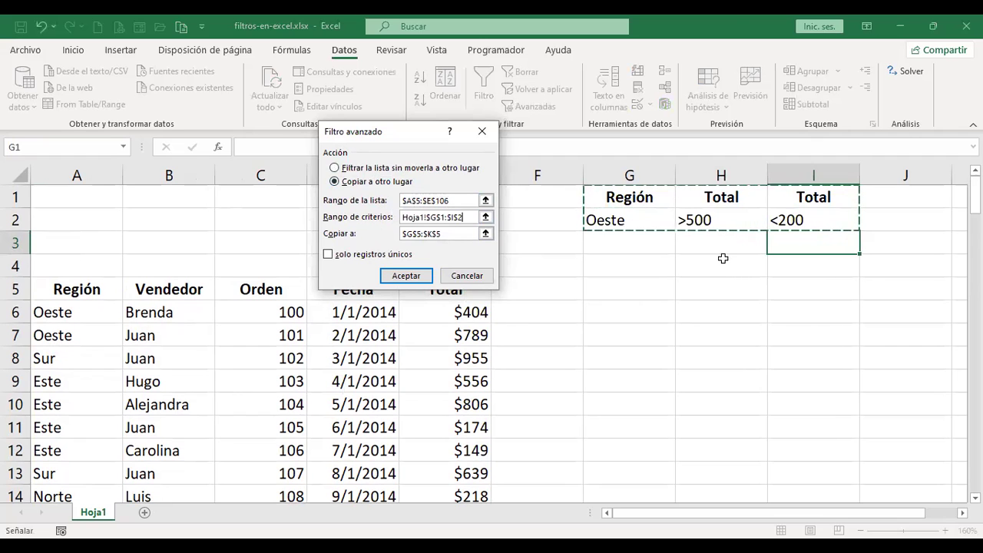
Set J5 as the copy destination, restrict the output to unique records and run the advanced filter
drag(450, 233, 417, 236)
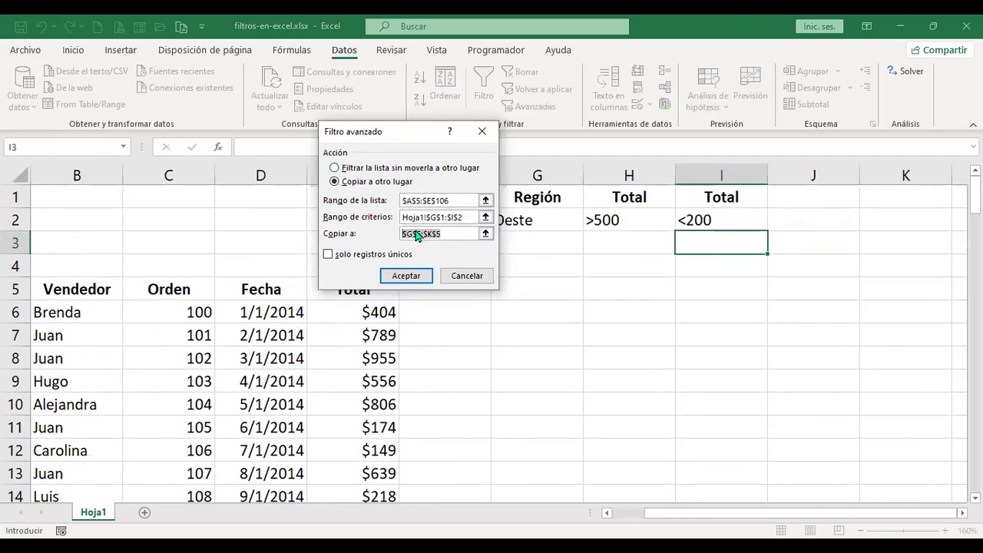
key(BackSpace)
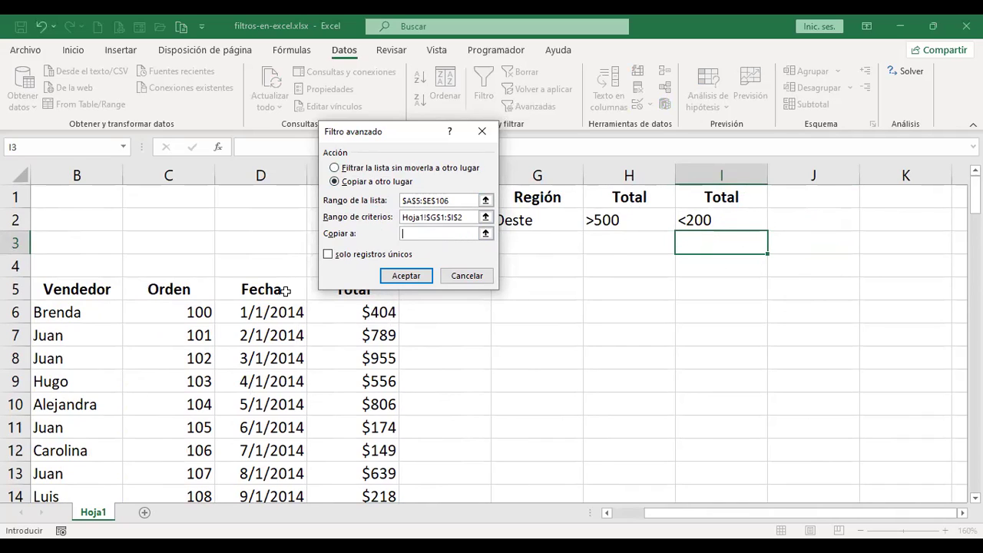
click(822, 287)
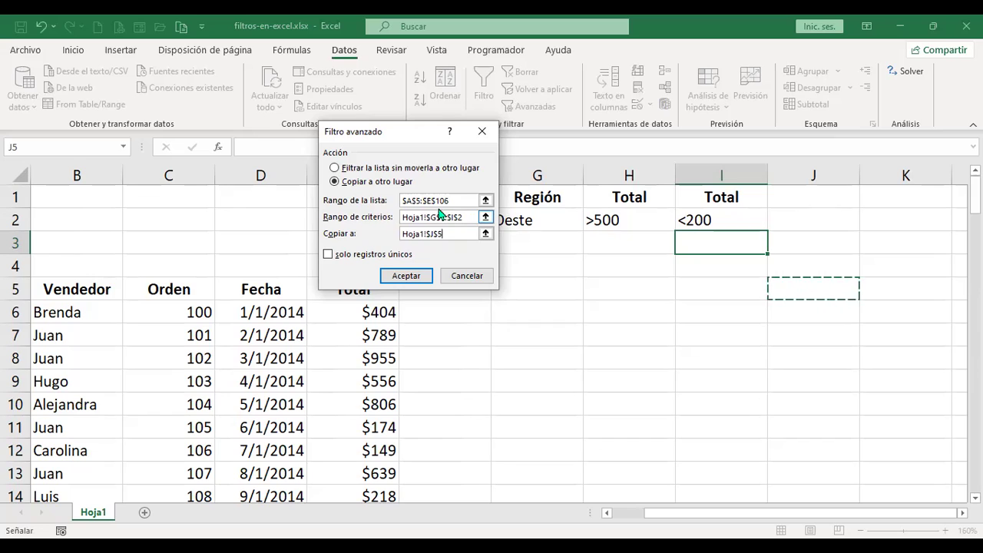
click(328, 255)
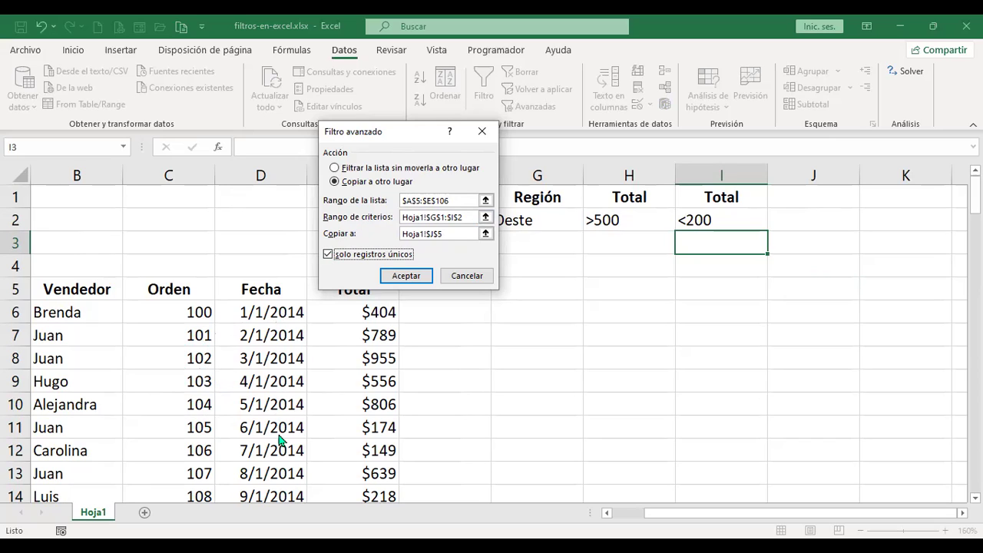
click(407, 277)
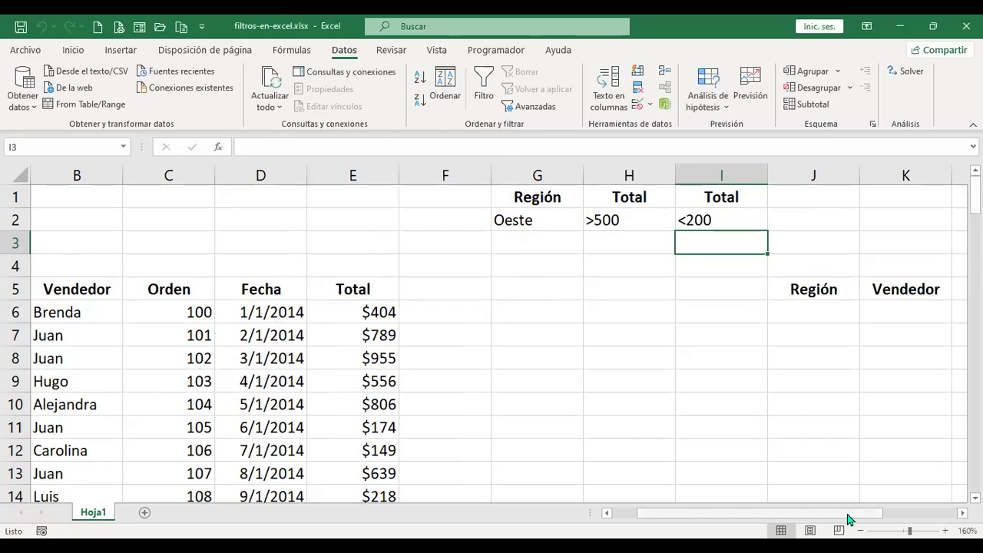
Clear the extracted headings in J5:N5 and return to cell A1
drag(847, 515, 936, 523)
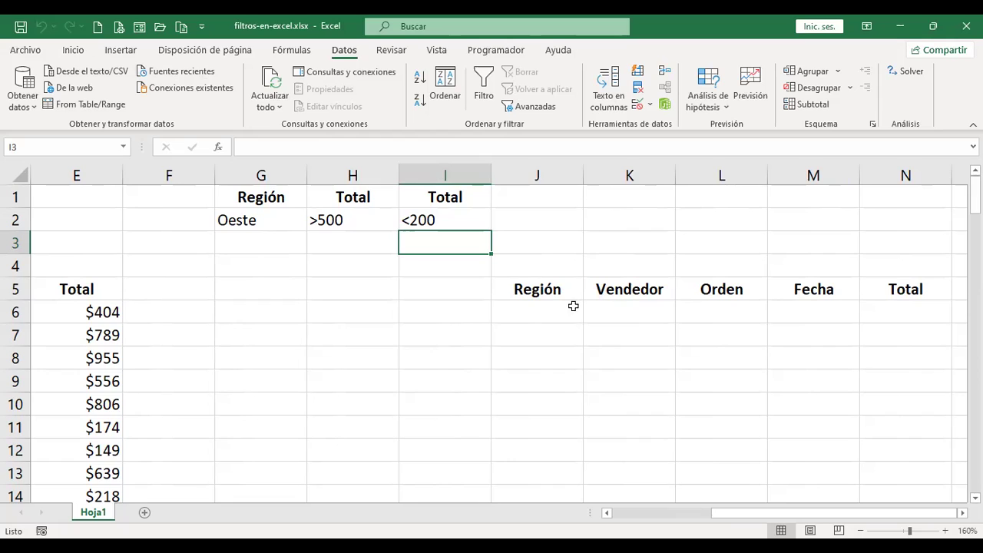
drag(556, 289, 916, 287)
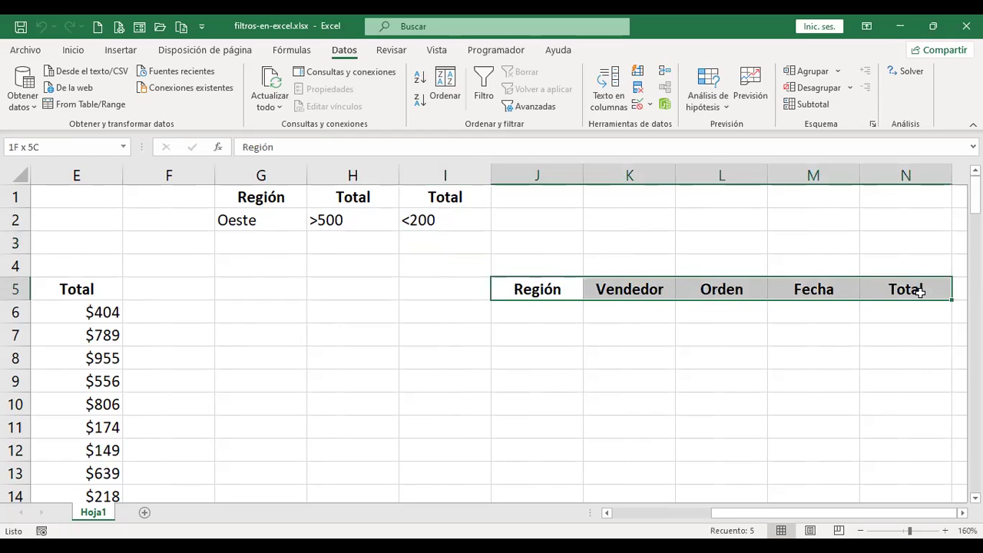
click(553, 168)
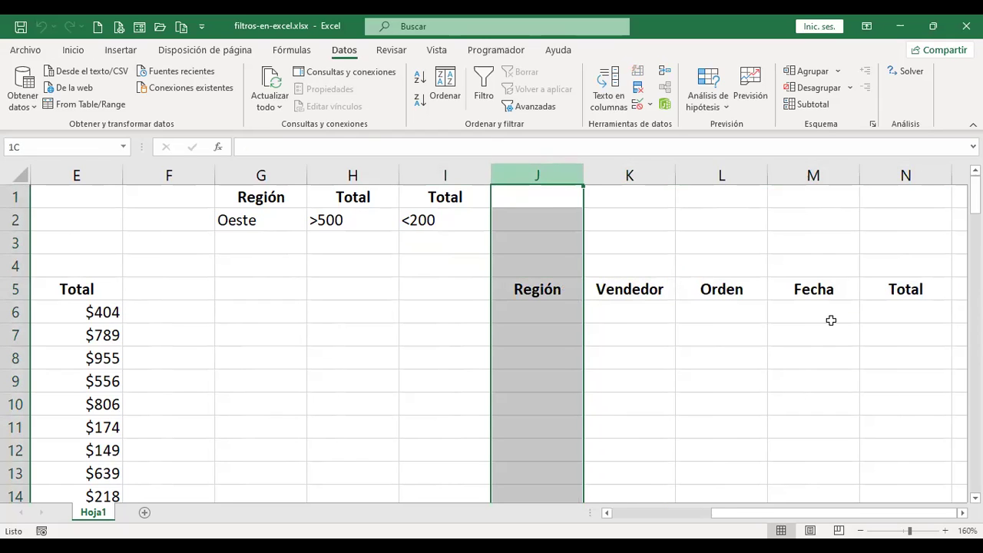
shift+click(906, 175)
click(628, 307)
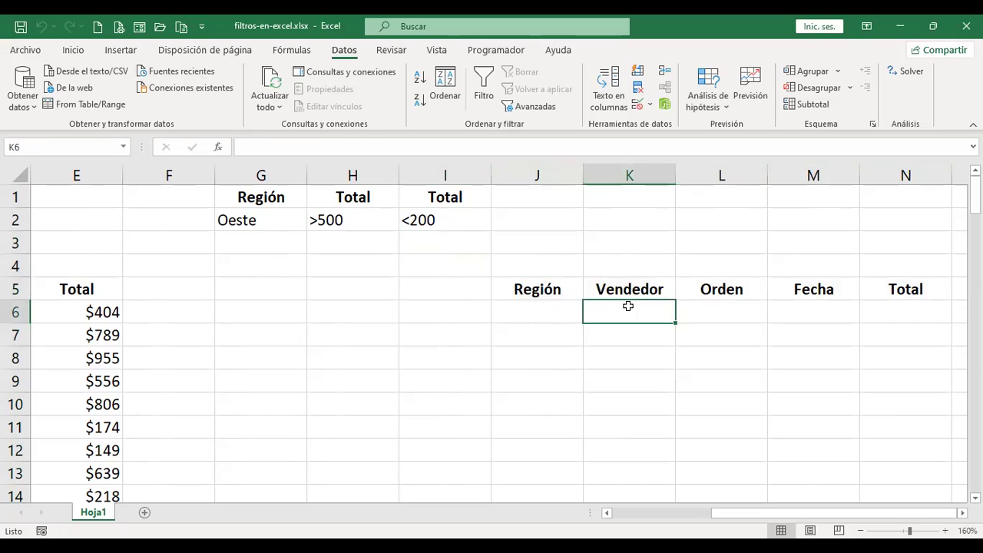
drag(572, 283, 880, 285)
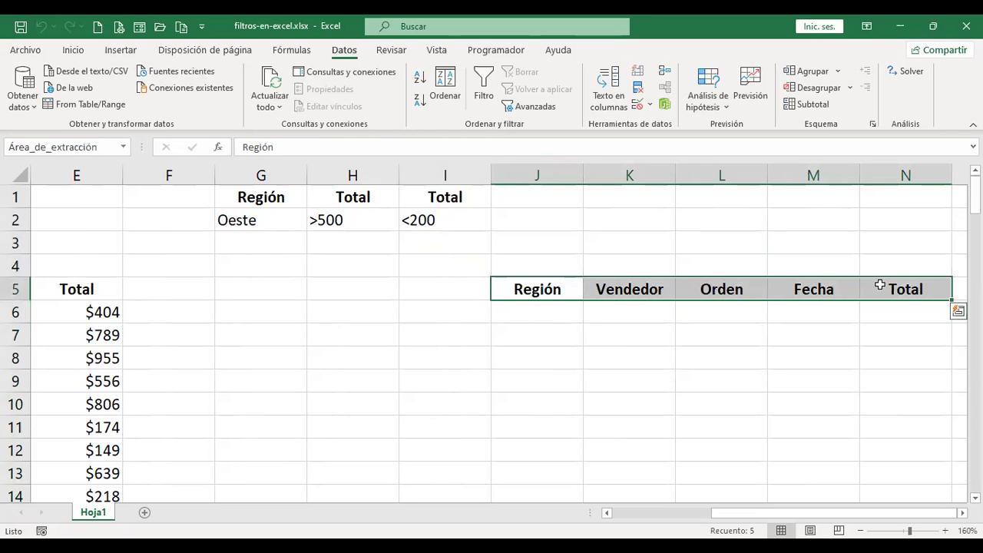
key(Delete)
key(ctrl+Home)
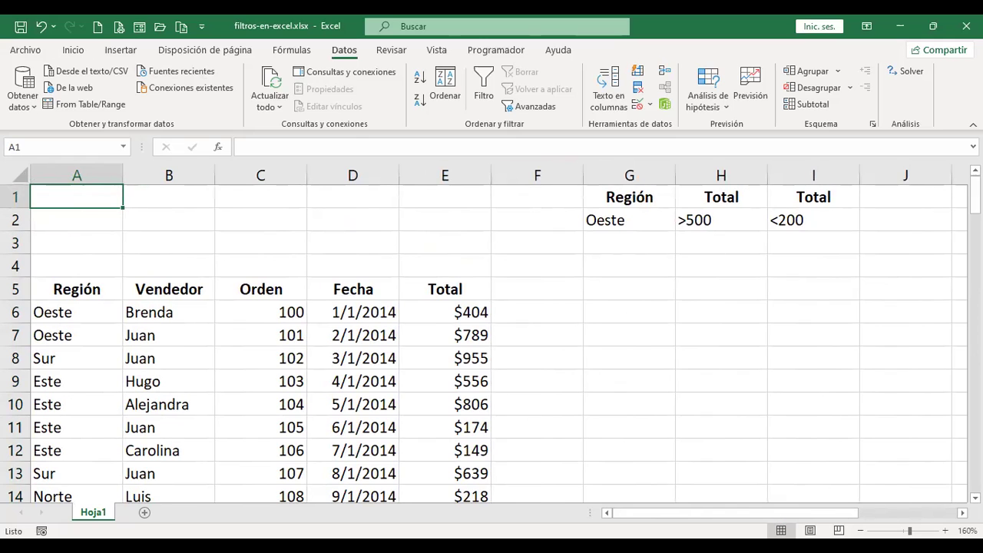
Examine the sales list's first records, focusing on the Oeste rows 6 and 7 and their Fecha and Total values
scroll(335, 369, down, 1)
scroll(396, 403, up, 1)
scroll(396, 406, up, 1)
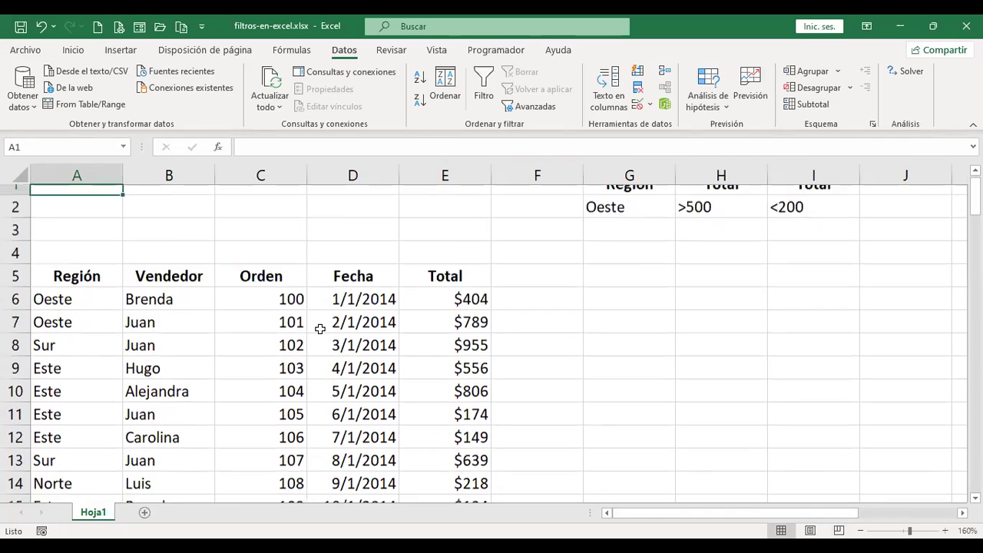
scroll(320, 326, down, 3)
scroll(318, 334, down, 1)
scroll(317, 335, up, 4)
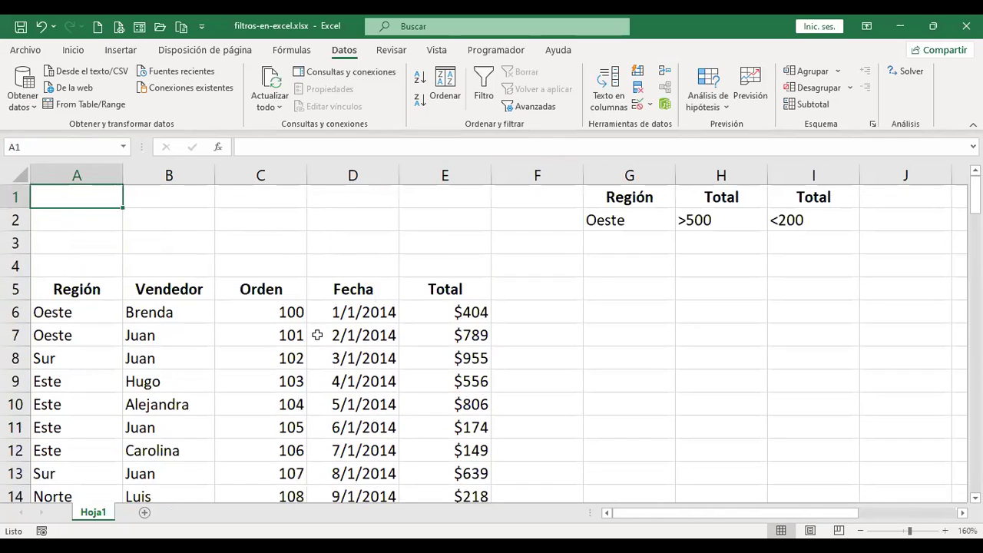
click(331, 314)
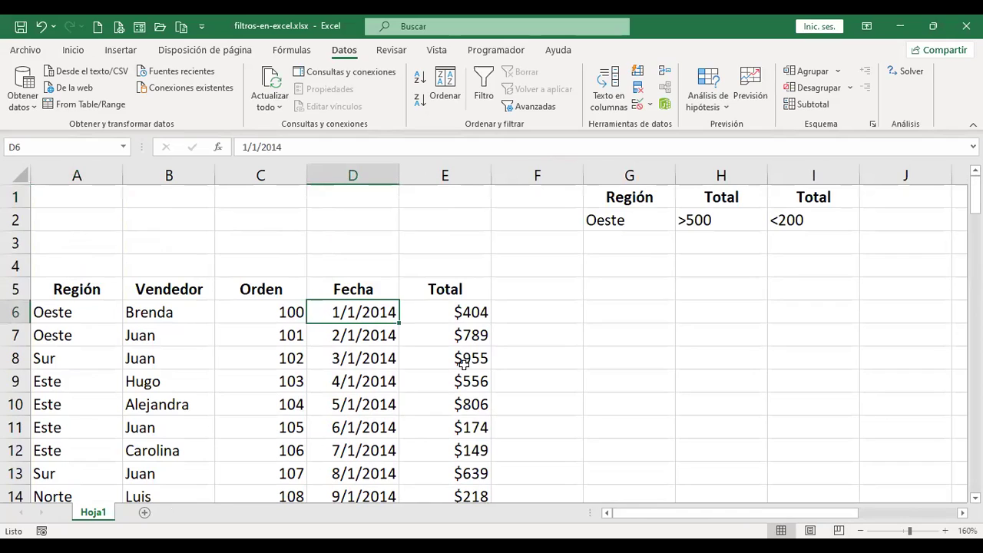
click(361, 336)
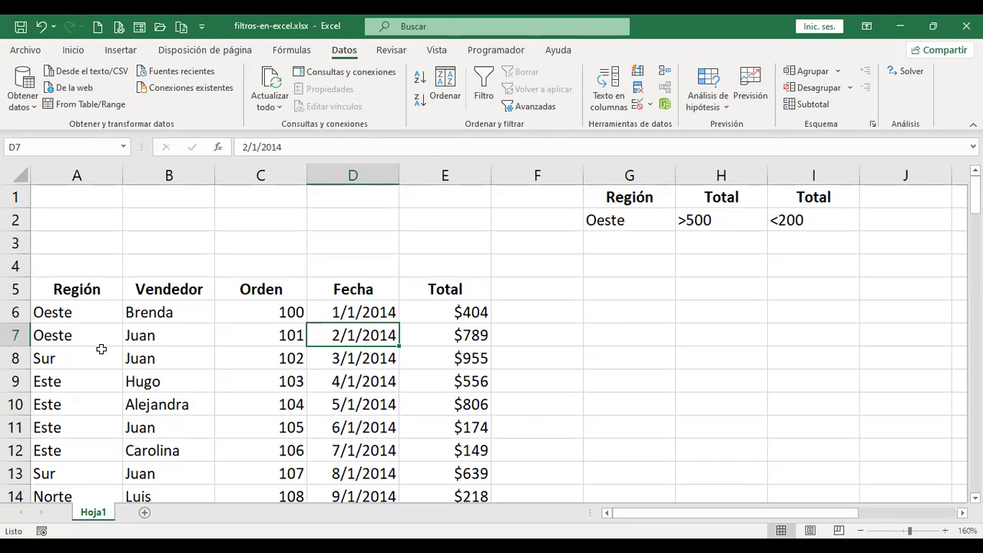
click(143, 339)
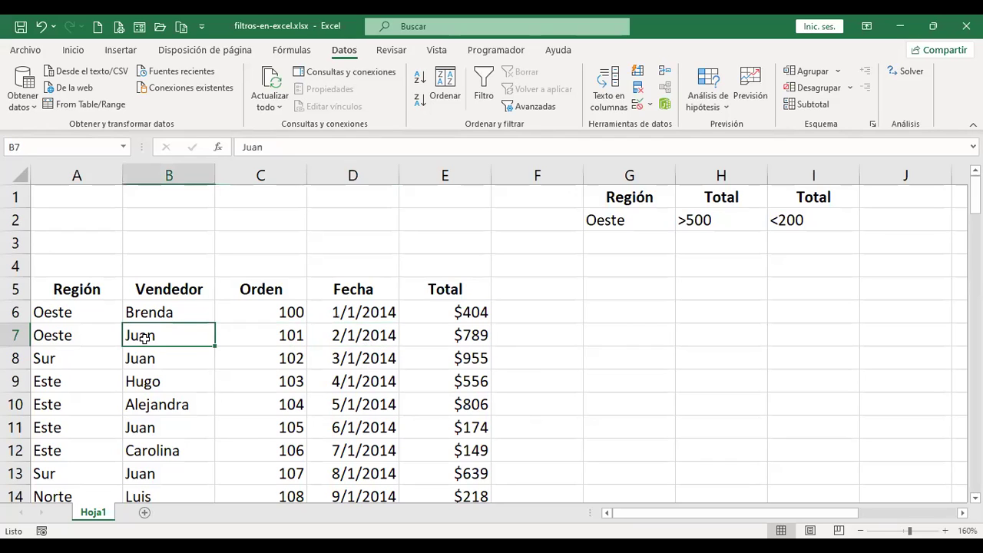
click(353, 332)
click(367, 313)
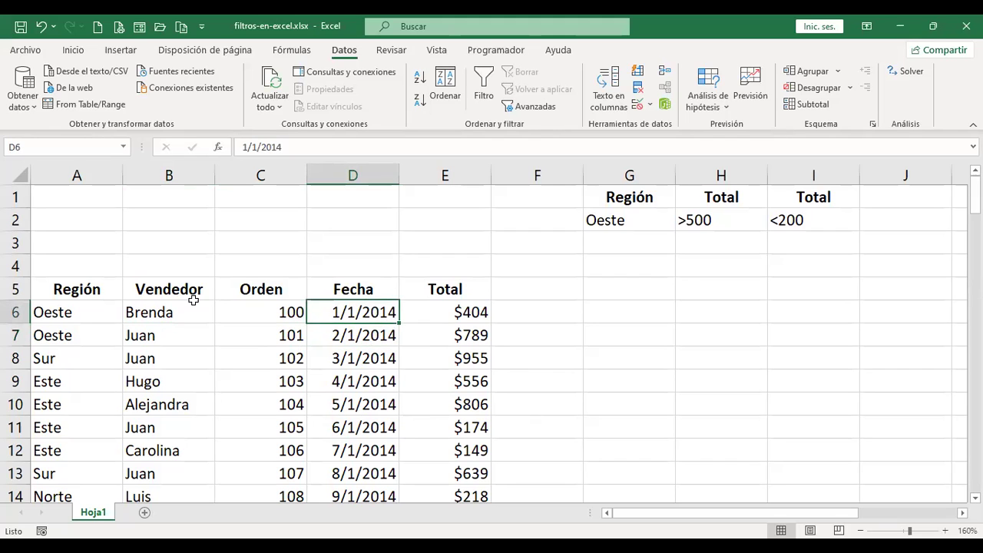
click(67, 333)
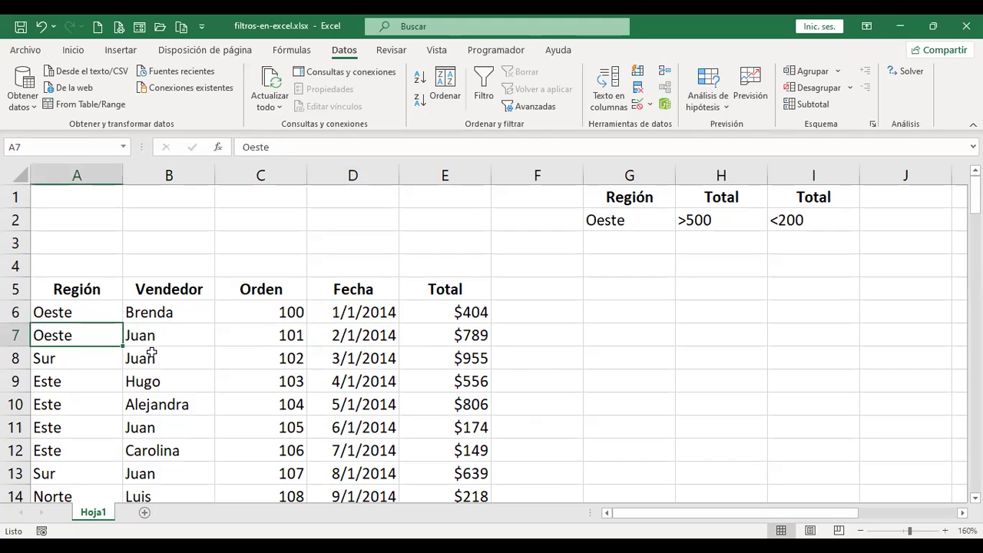
scroll(175, 357, down, 1)
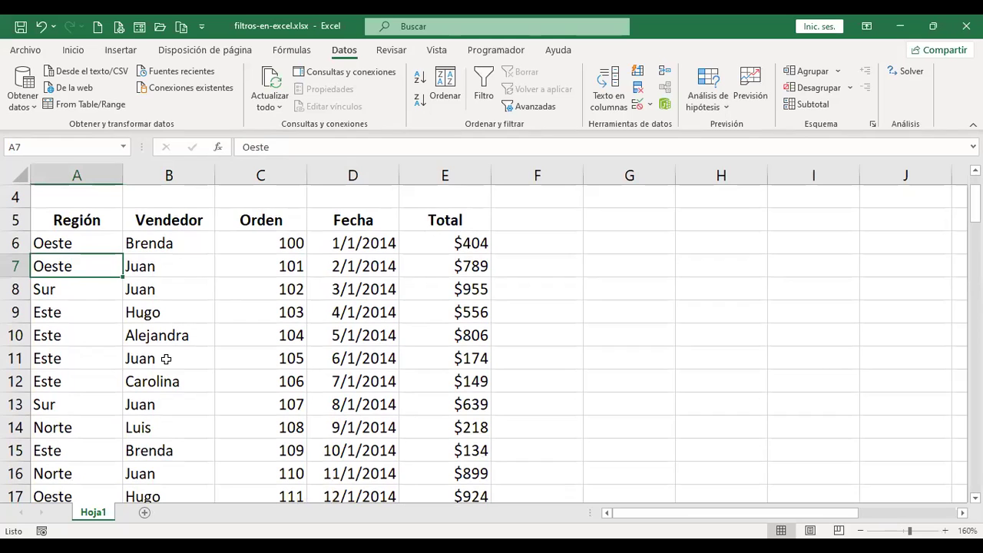
click(98, 243)
shift+click(349, 268)
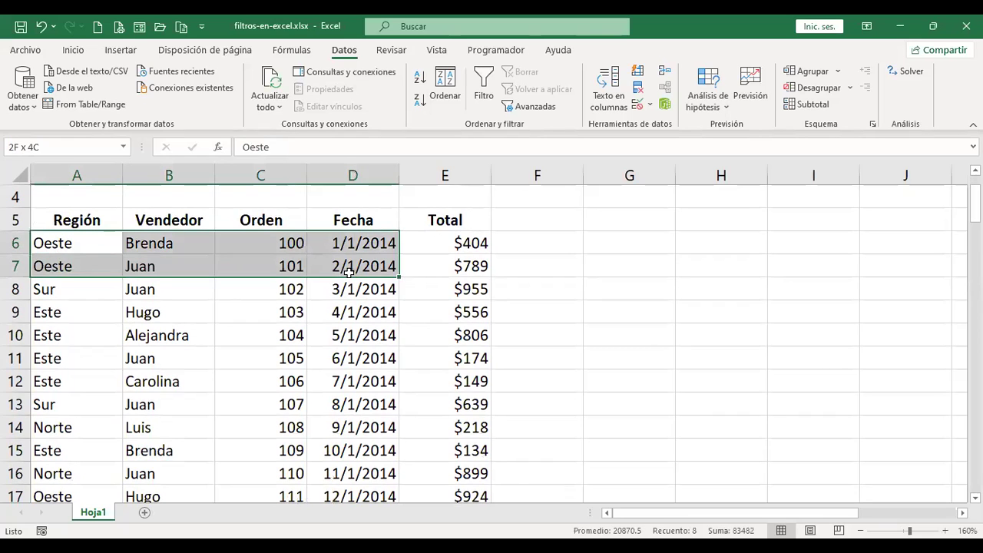
scroll(516, 358, down, 1)
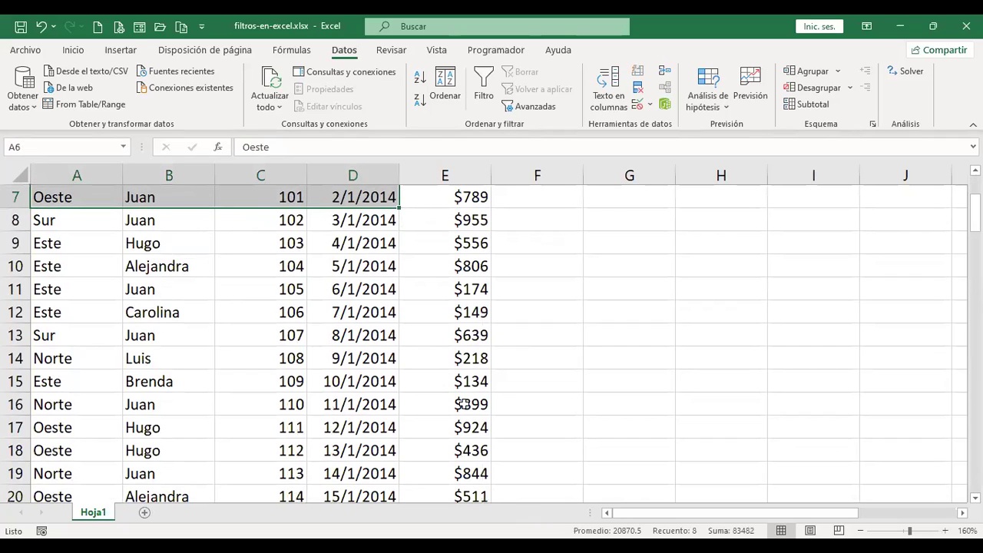
scroll(601, 321, up, 2)
Compare individual Total values in column E, such as E6 and E11, with the criteria in G1:I2
click(606, 314)
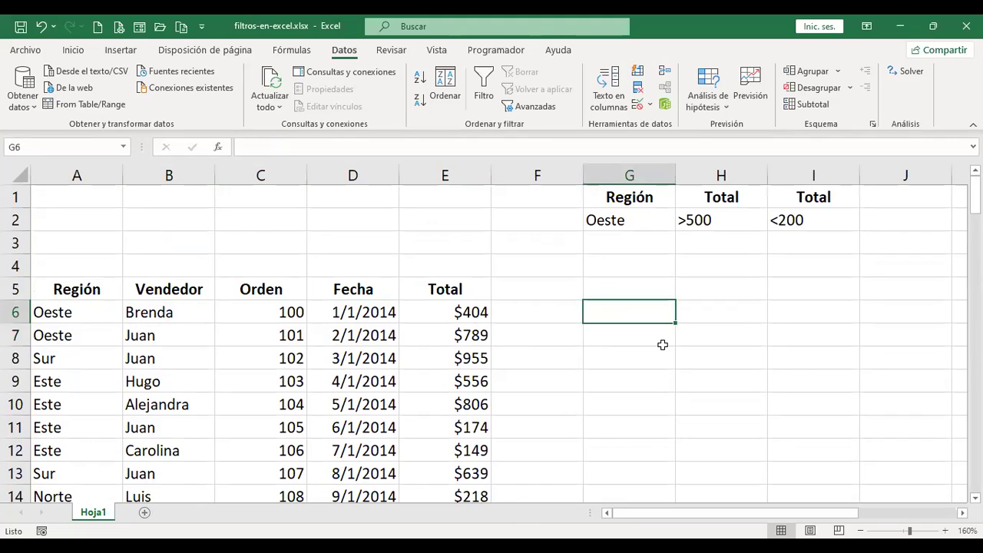
click(722, 284)
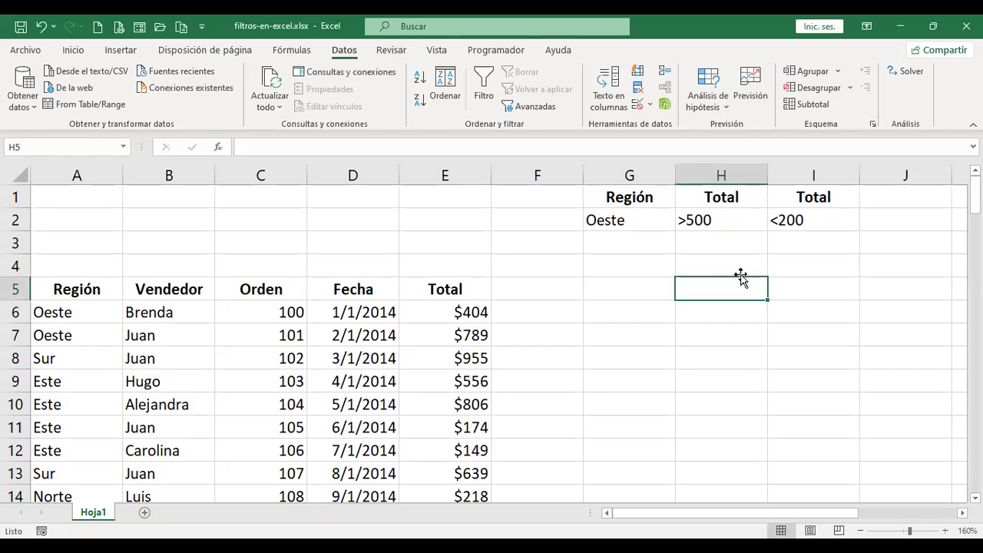
scroll(479, 330, down, 1)
click(459, 247)
scroll(459, 247, up, 1)
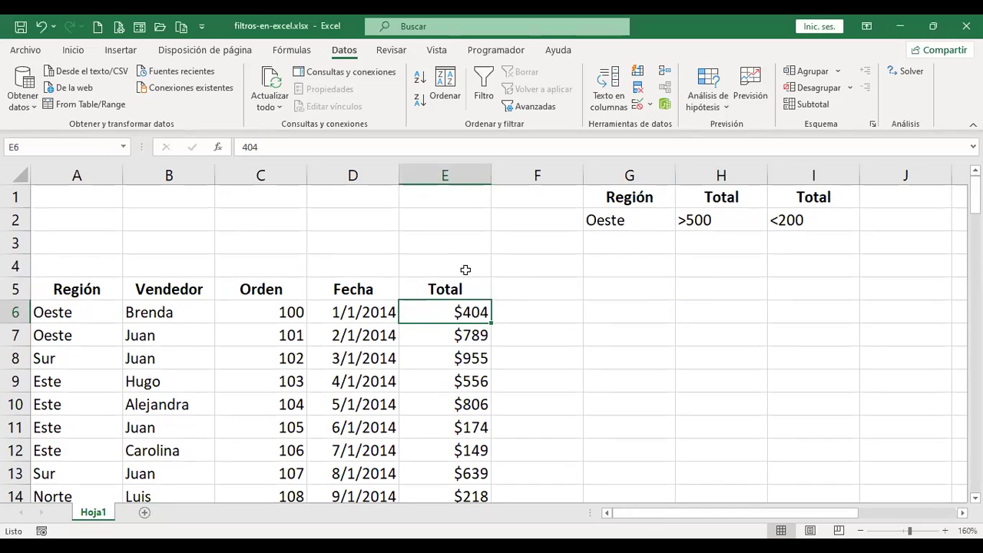
key(Left)
key(ctrl+Left)
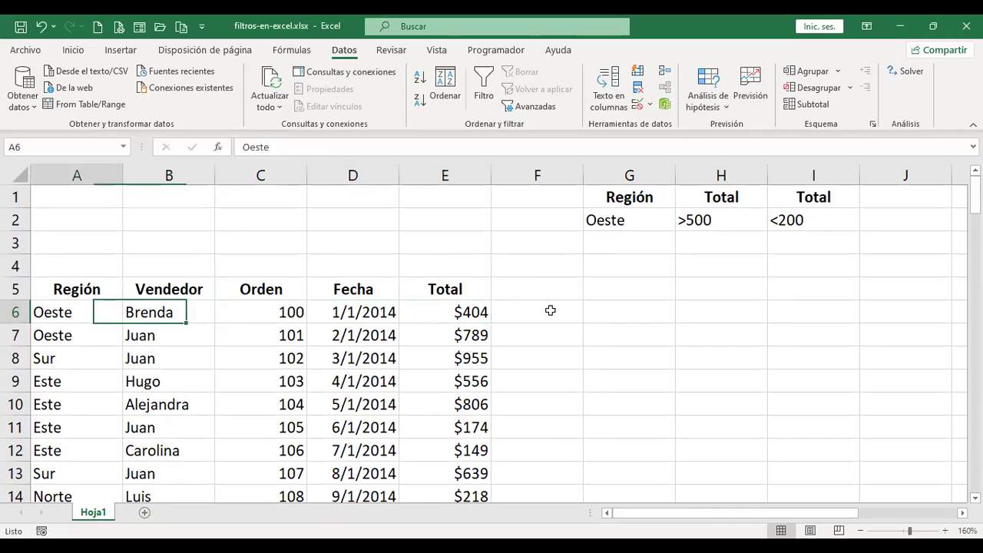
click(460, 313)
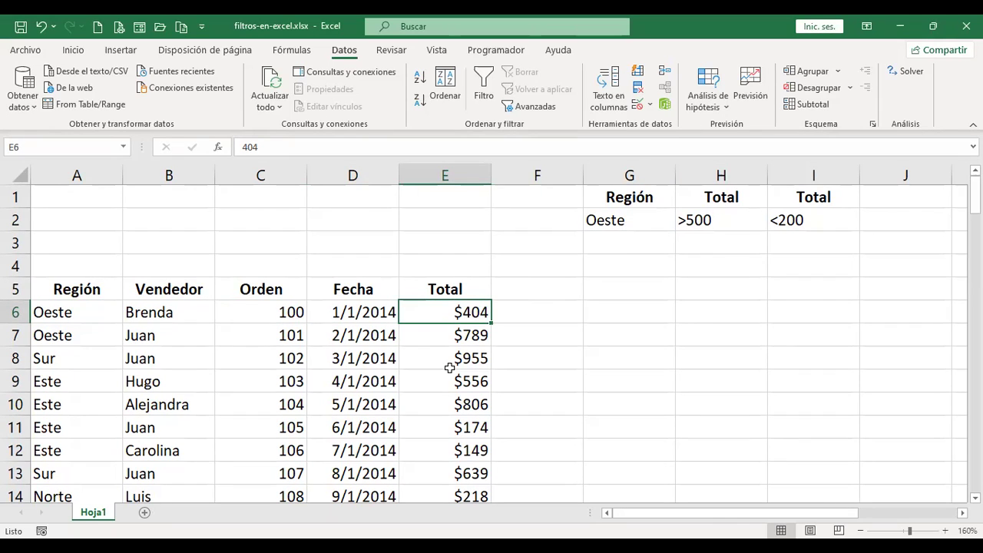
scroll(449, 368, down, 1)
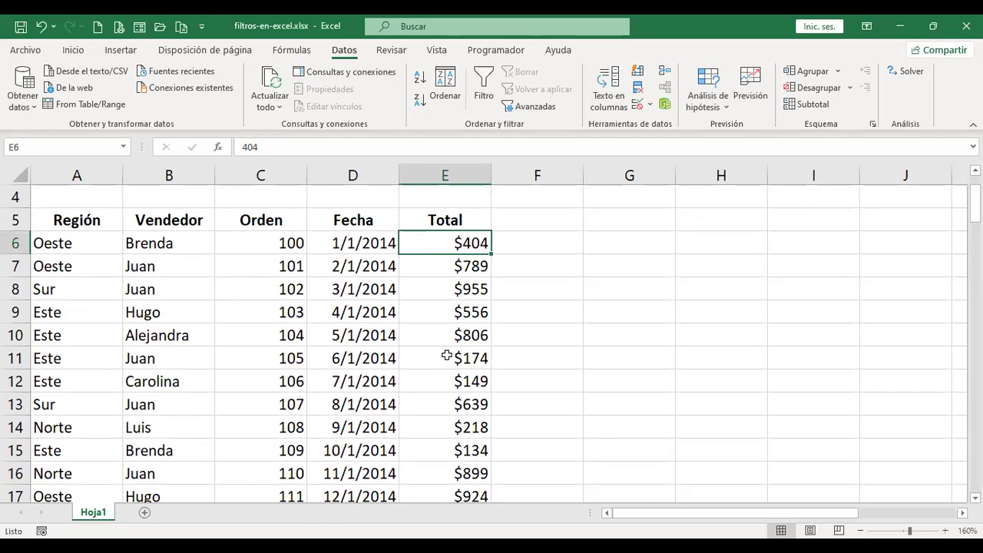
click(446, 357)
scroll(446, 355, up, 1)
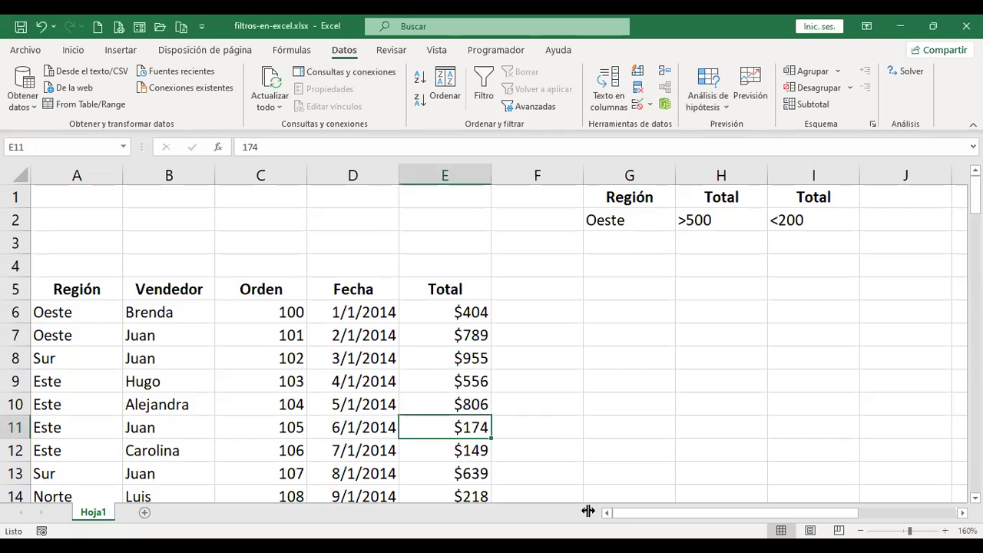
click(631, 258)
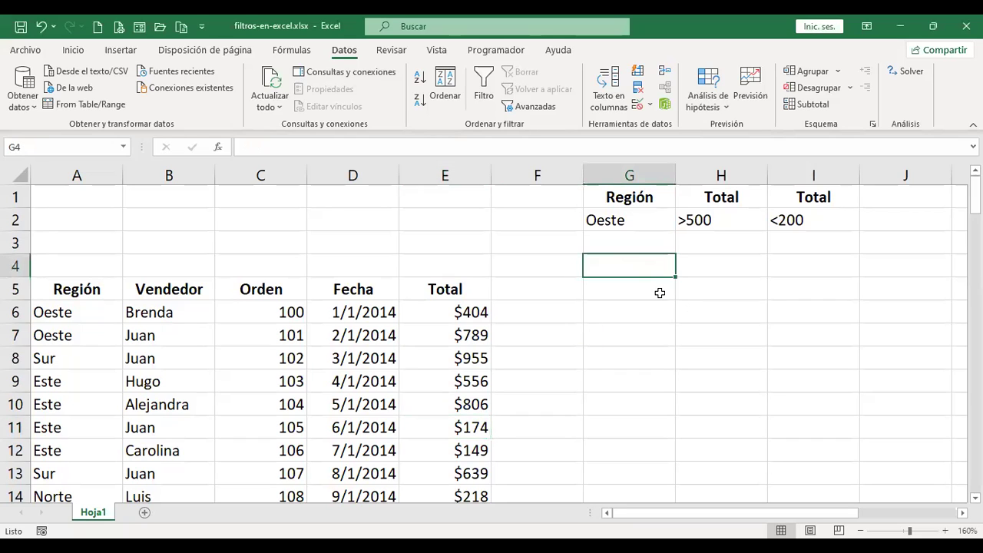
click(653, 288)
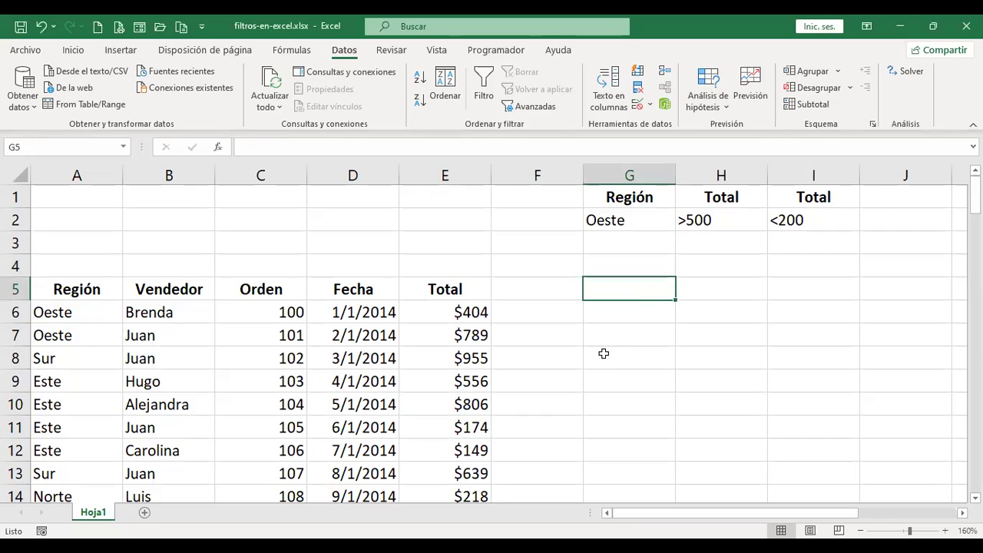
key(ctrl+Home)
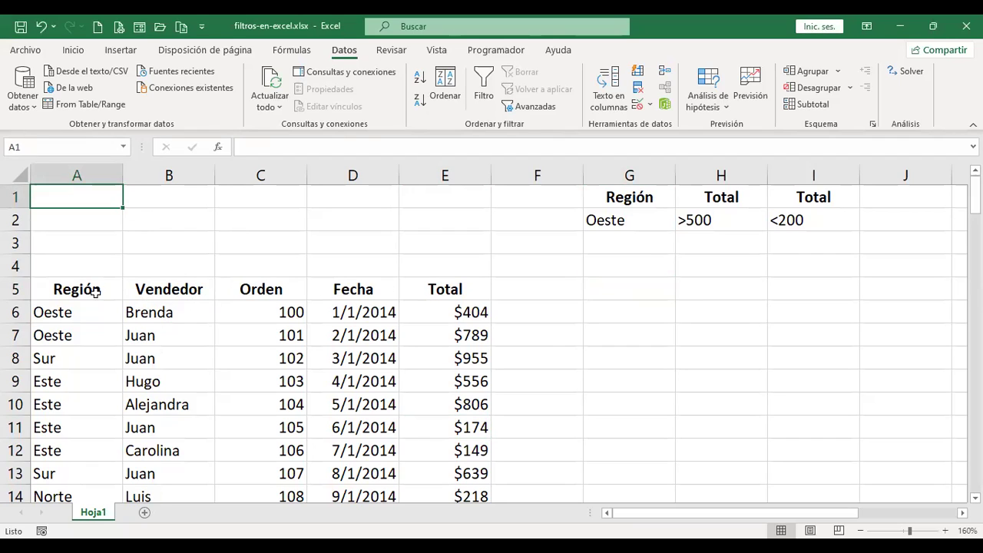
drag(704, 224, 813, 223)
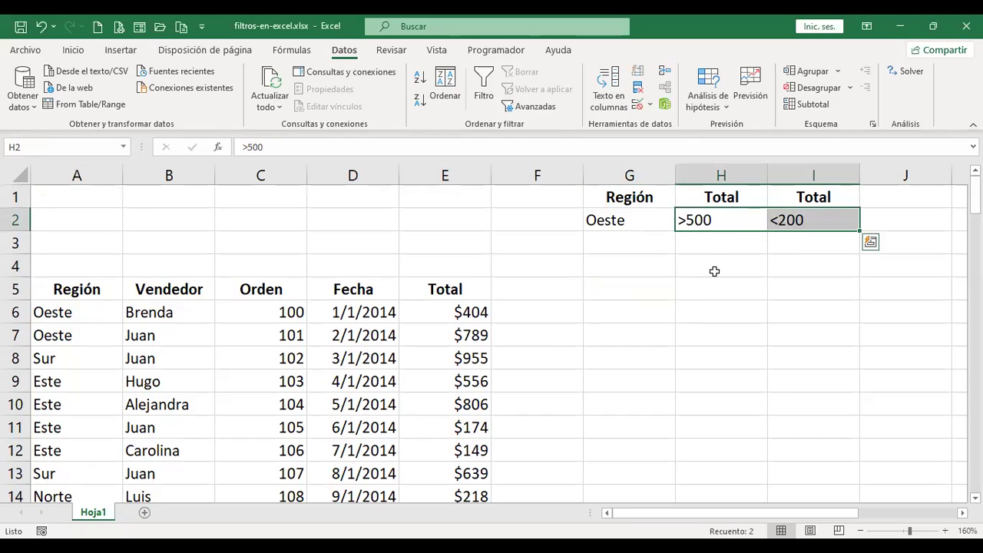
click(632, 283)
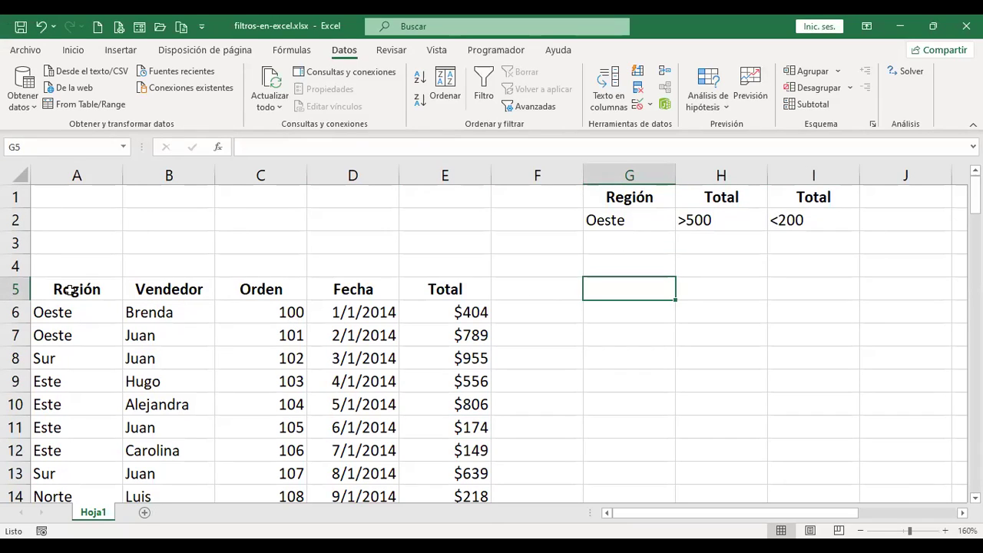
Copy the Región and Vendedor headings from the sales list into G5 and H5
mouse_move(71, 289)
mouse_down()
mouse_move(131, 289)
mouse_move(71, 290)
mouse_up()
key(ctrl+c)
click(623, 291)
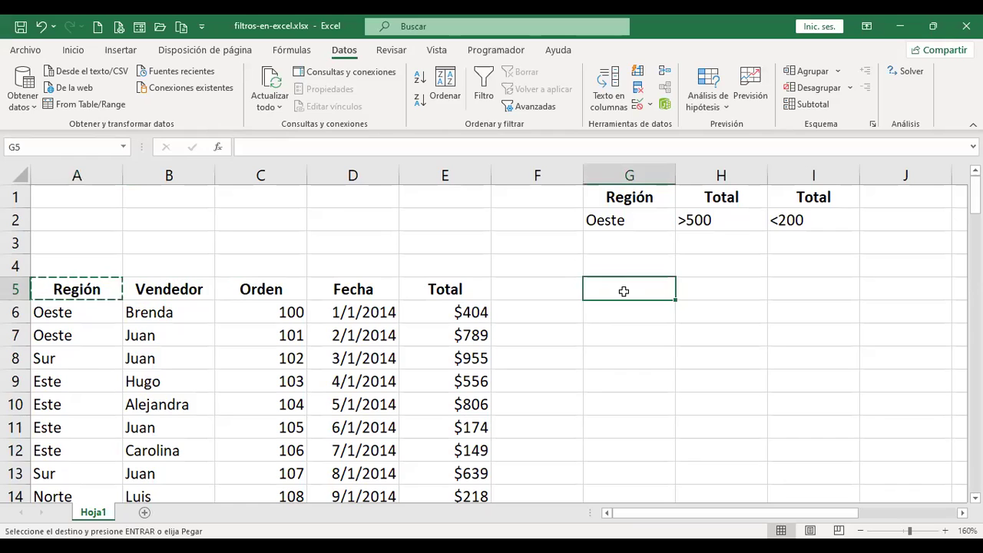
key(ctrl+v)
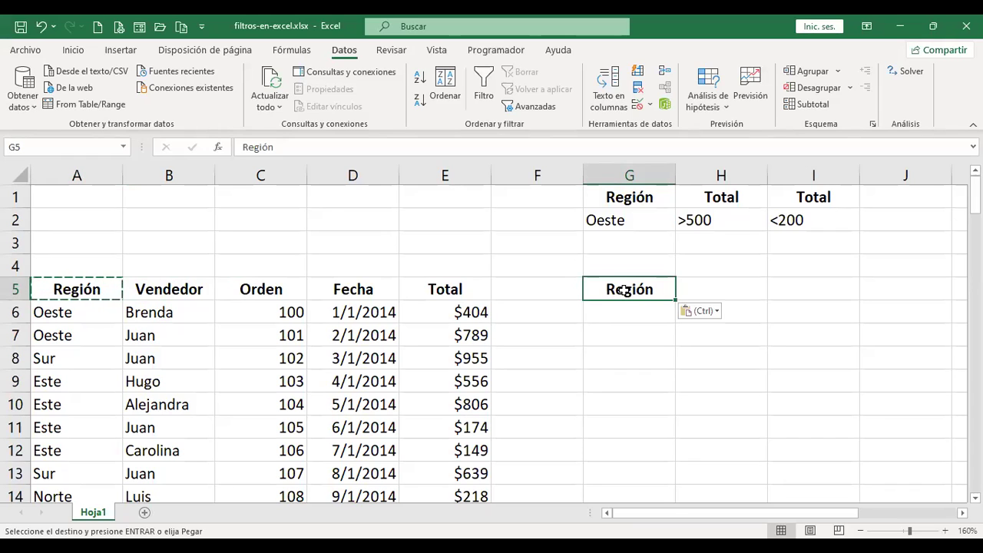
click(173, 290)
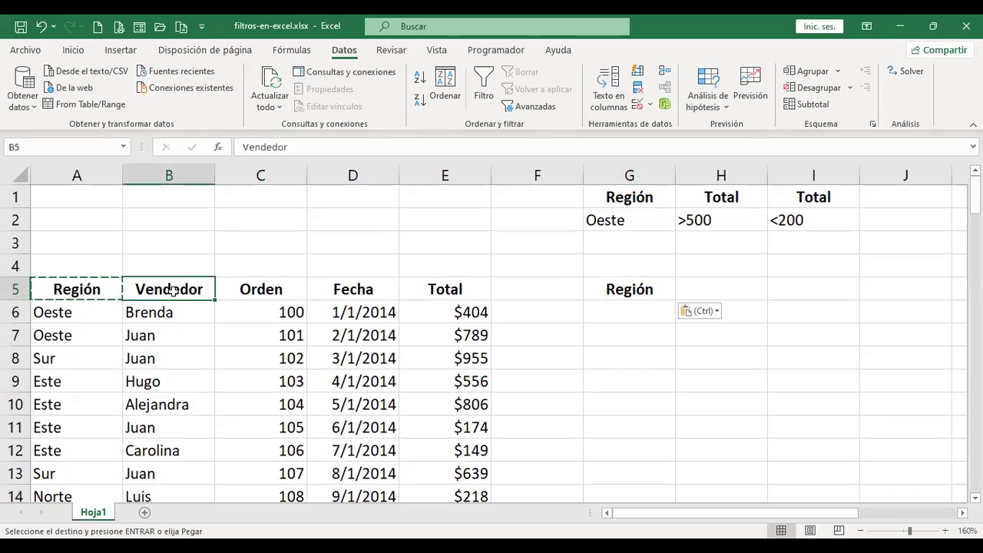
key(ctrl+c)
click(706, 289)
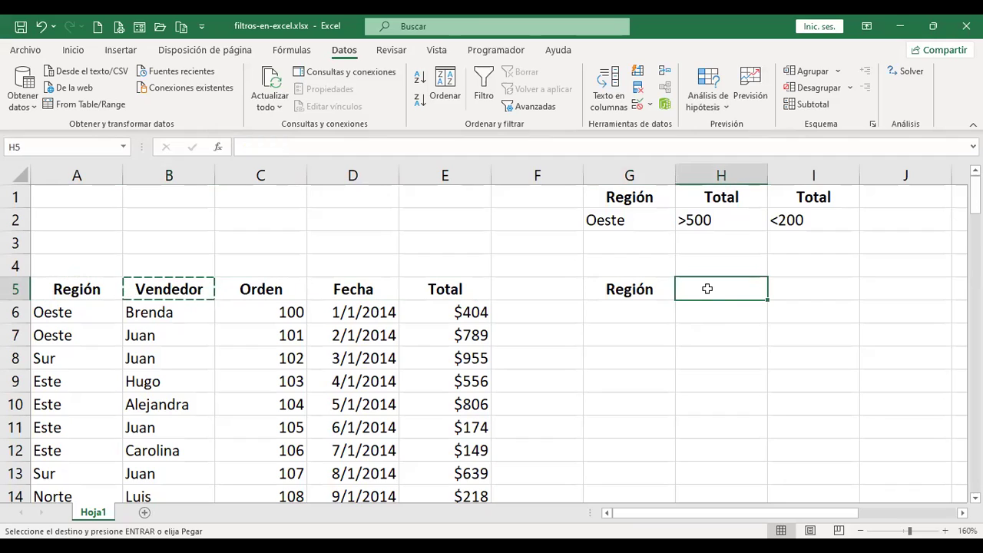
key(ctrl+v)
Copy the Total heading from E5 into I5 to complete the three-column output header
click(444, 287)
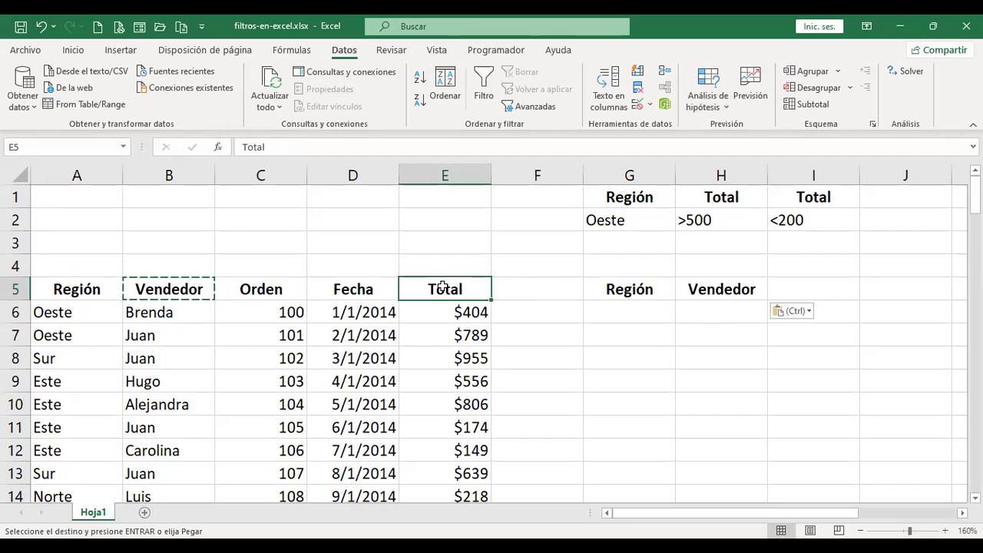
key(ctrl+c)
click(812, 296)
key(ctrl+v)
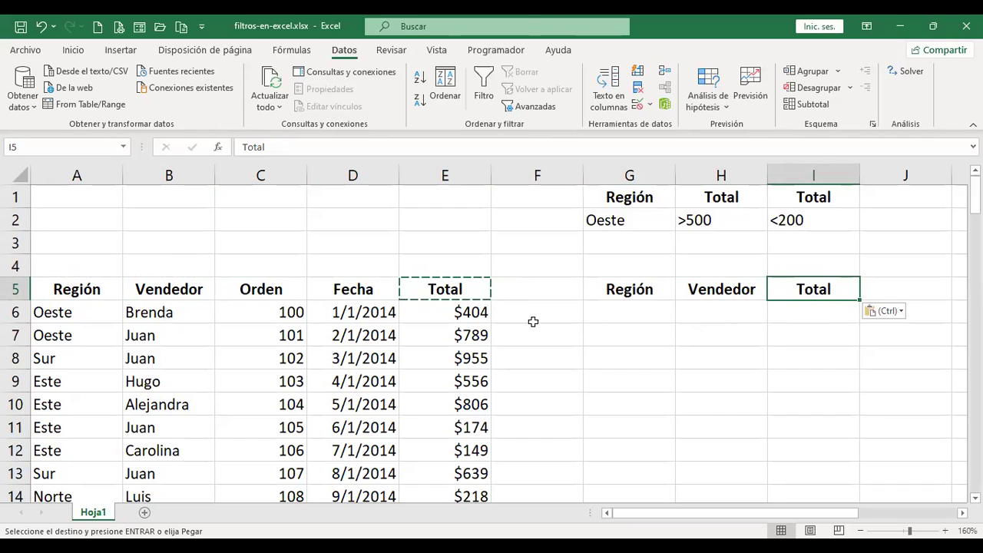
drag(636, 289, 793, 290)
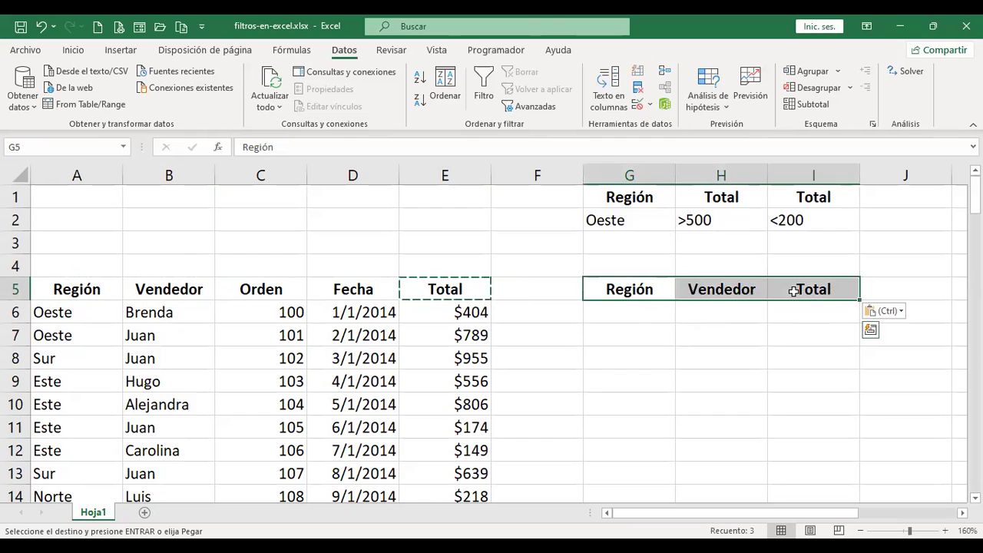
click(637, 311)
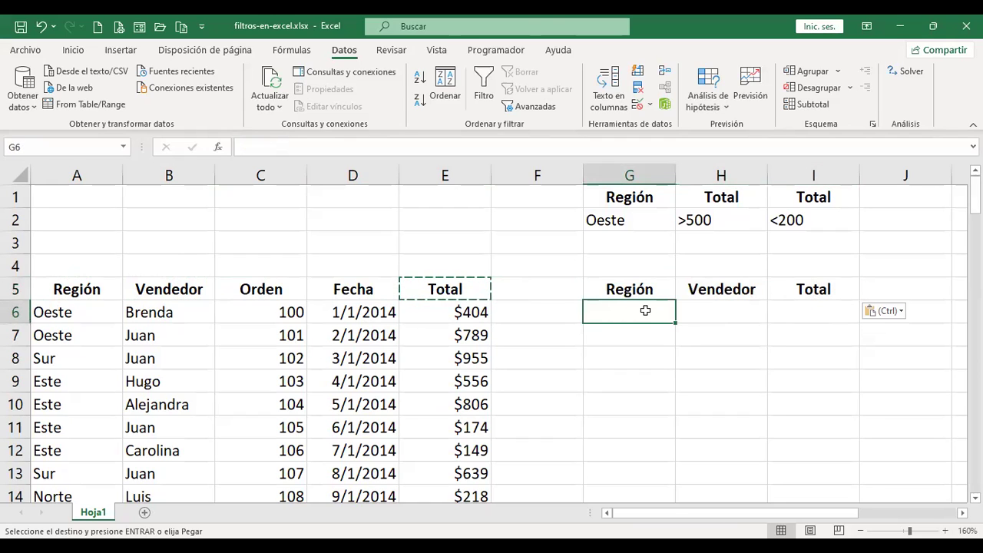
Set up an advanced filter of A5:E106 that copies to another location, reselecting G1:I2 as the criteria range
click(538, 106)
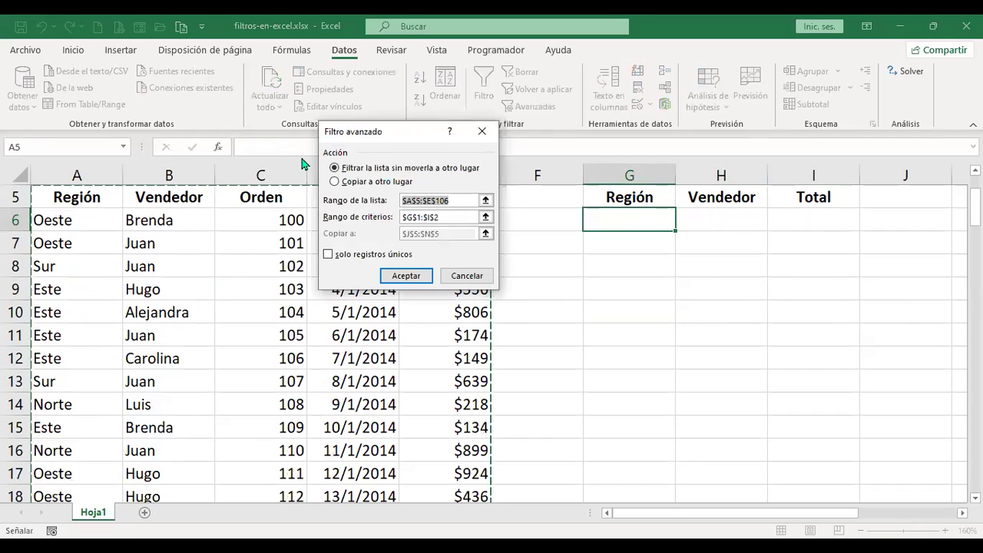
click(335, 183)
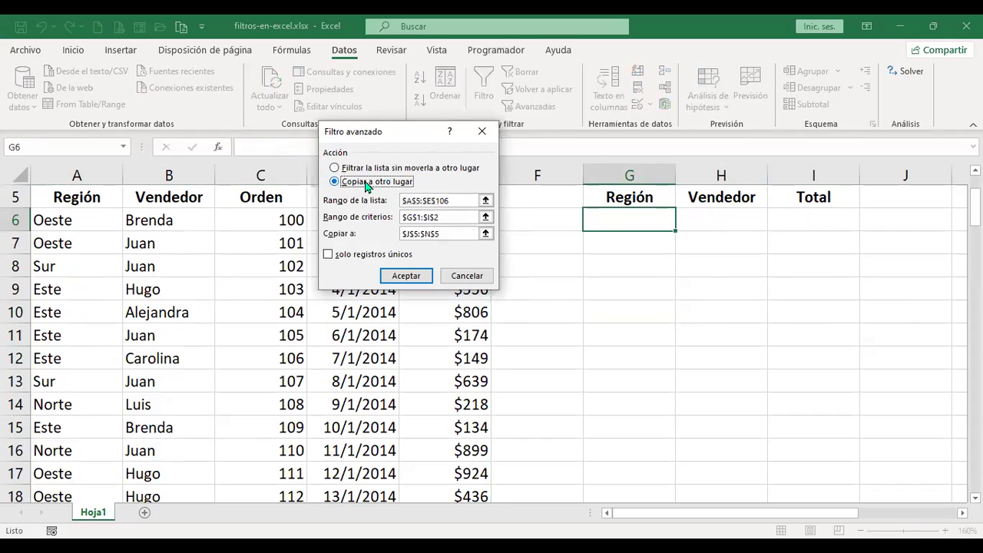
click(453, 199)
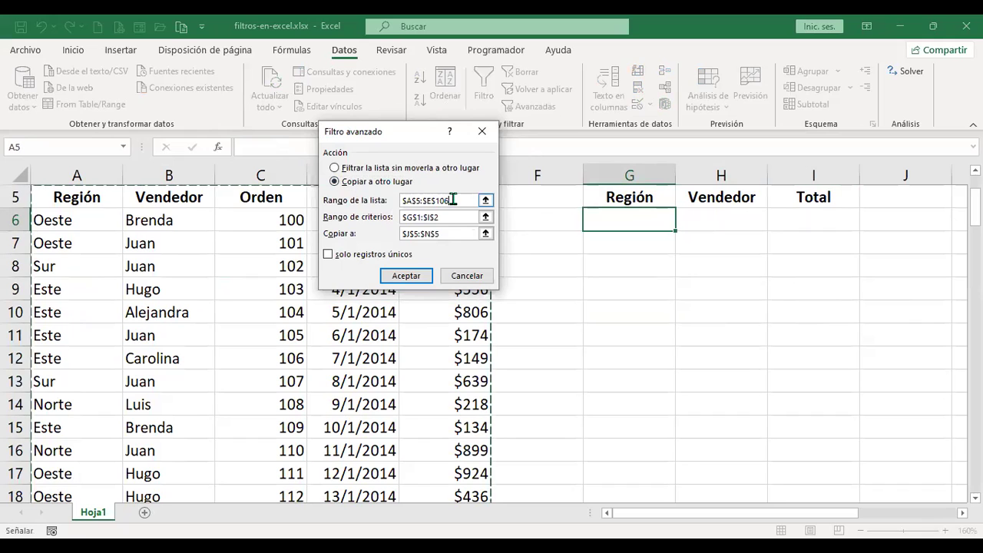
key(Tab)
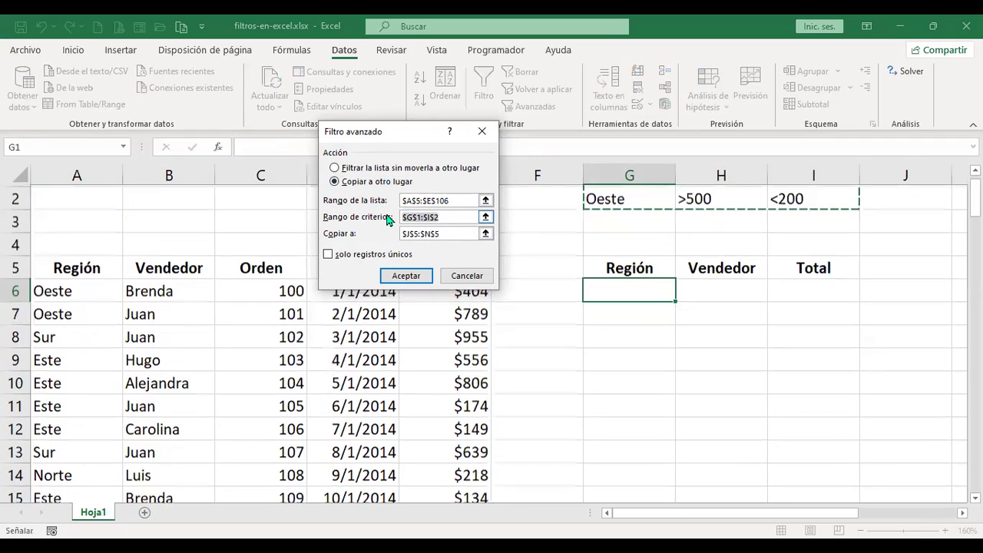
click(453, 218)
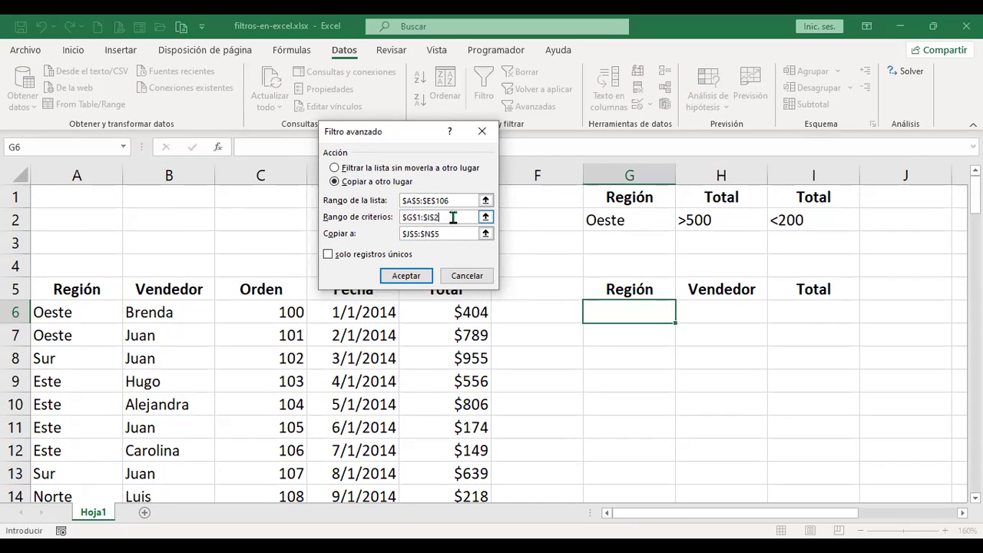
drag(433, 217, 322, 206)
key(BackSpace)
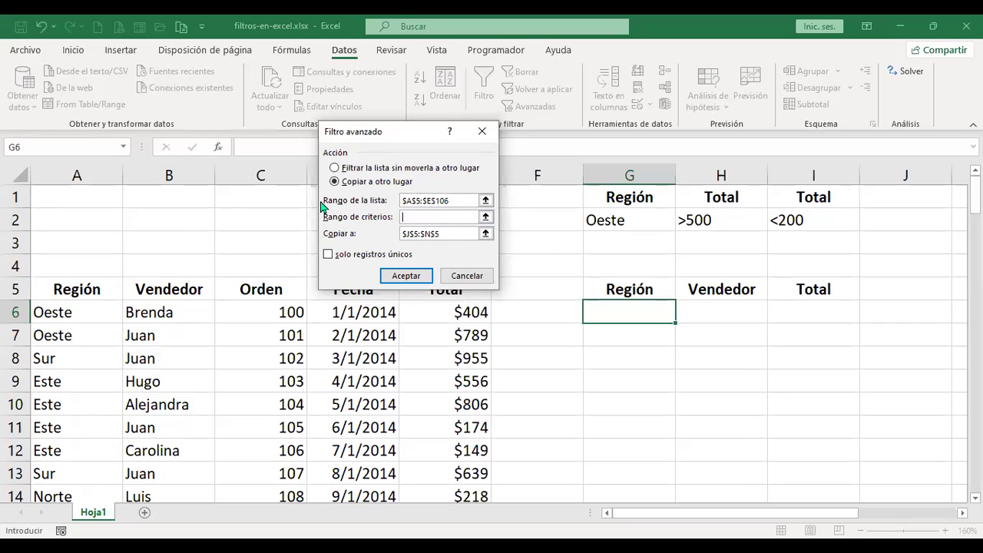
click(642, 192)
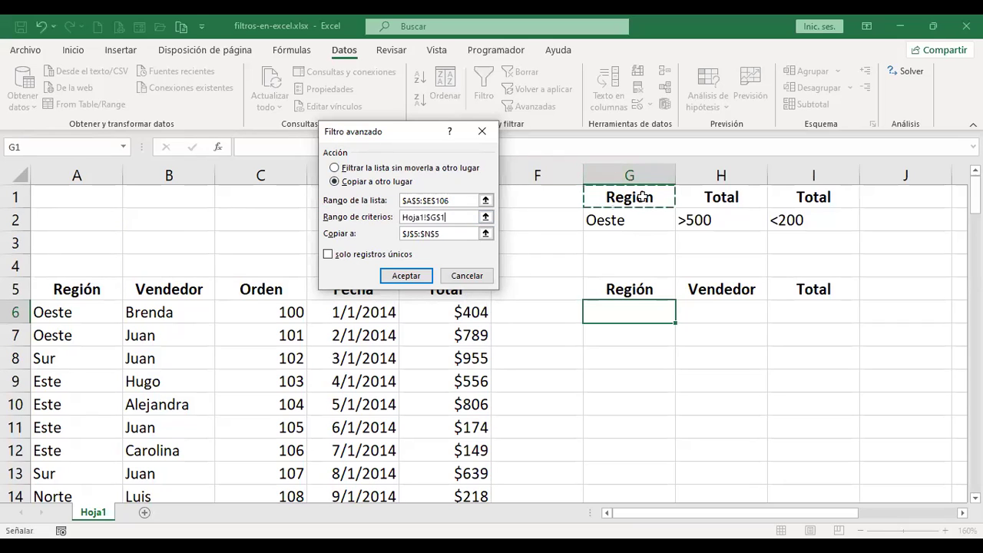
shift+click(783, 217)
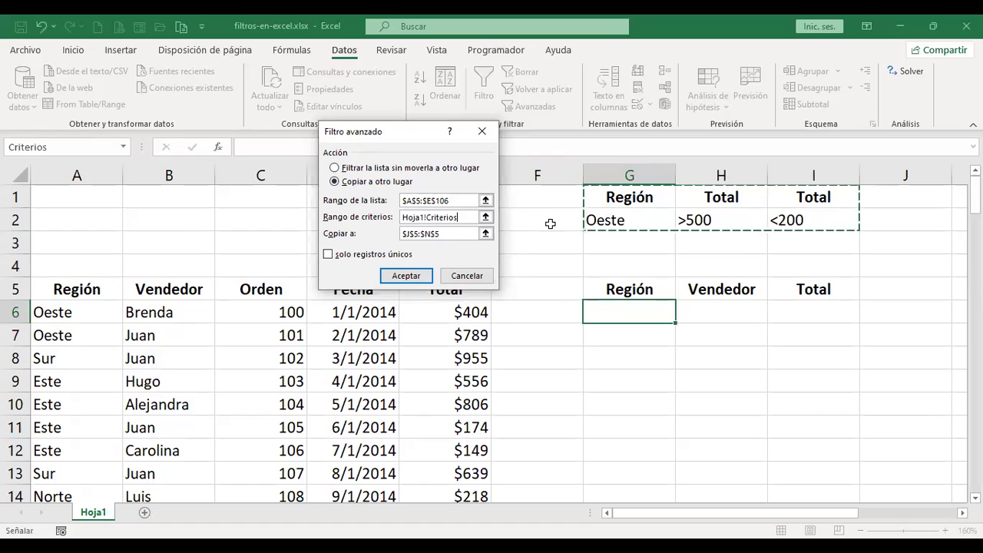
Set the headings in G5:I5 as the copy destination and run the advanced filter
drag(453, 233, 390, 234)
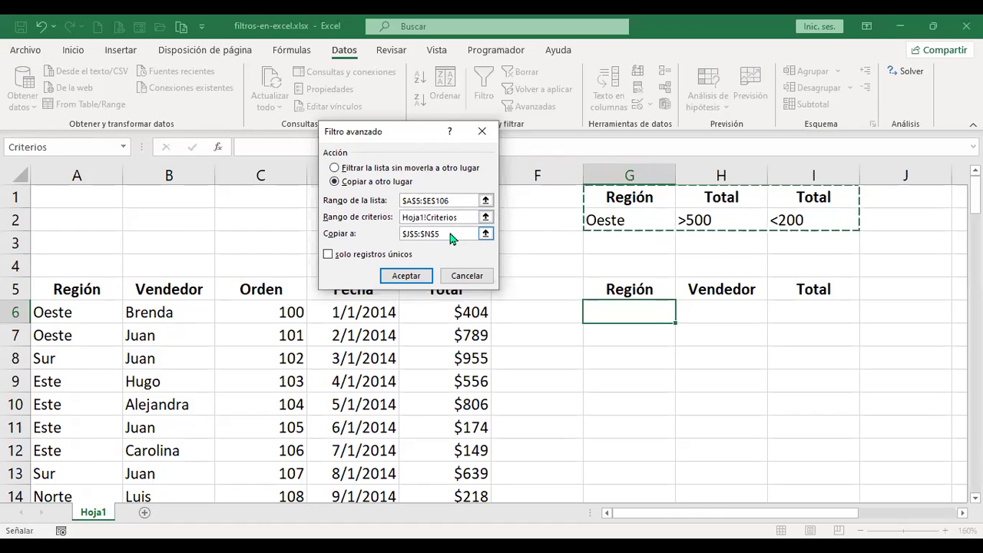
key(BackSpace)
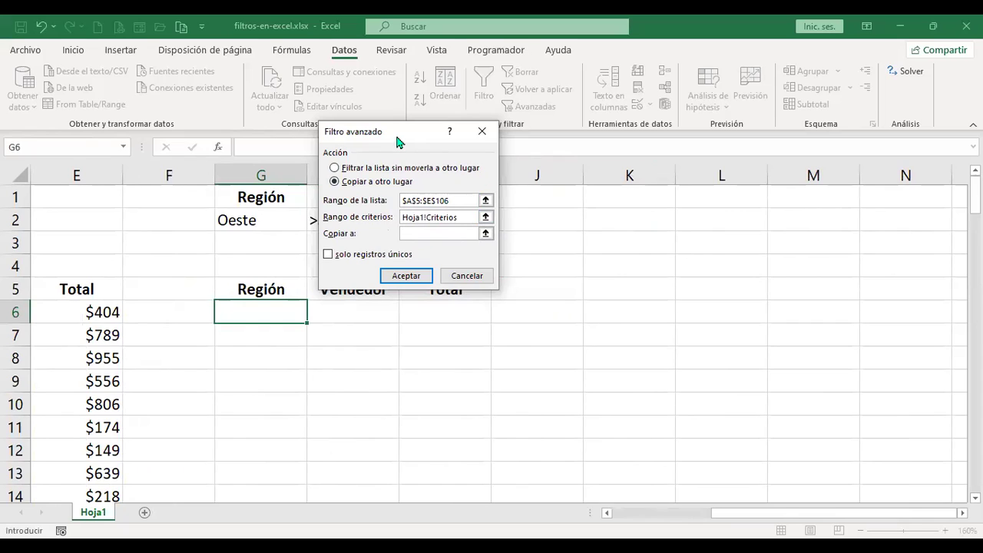
drag(397, 140, 678, 167)
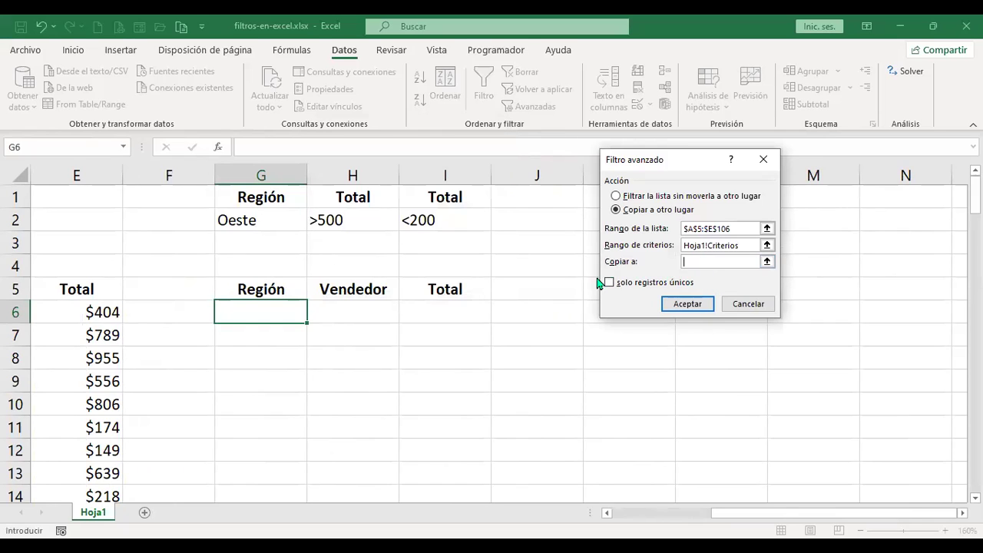
click(260, 290)
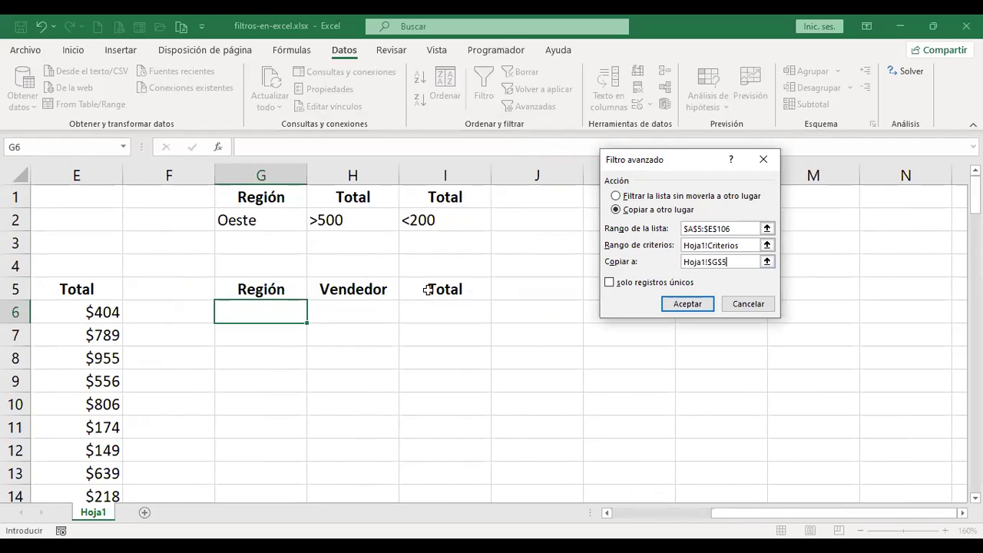
shift+click(469, 297)
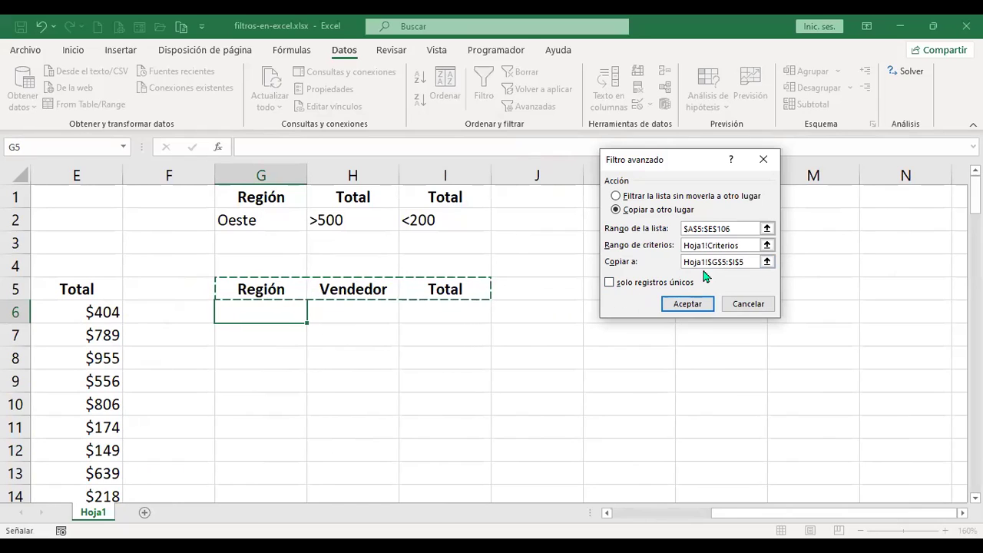
scroll(153, 406, left, 4)
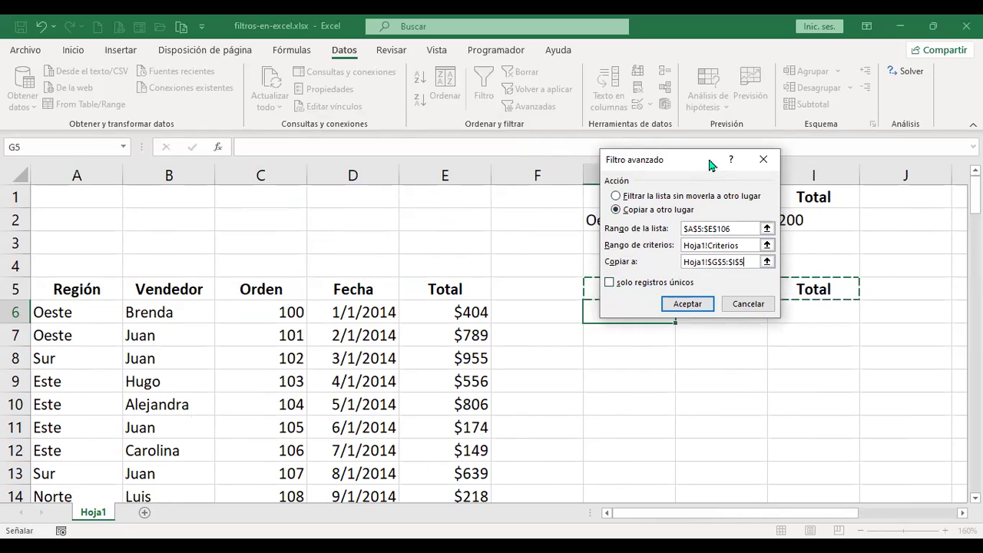
drag(694, 163, 463, 180)
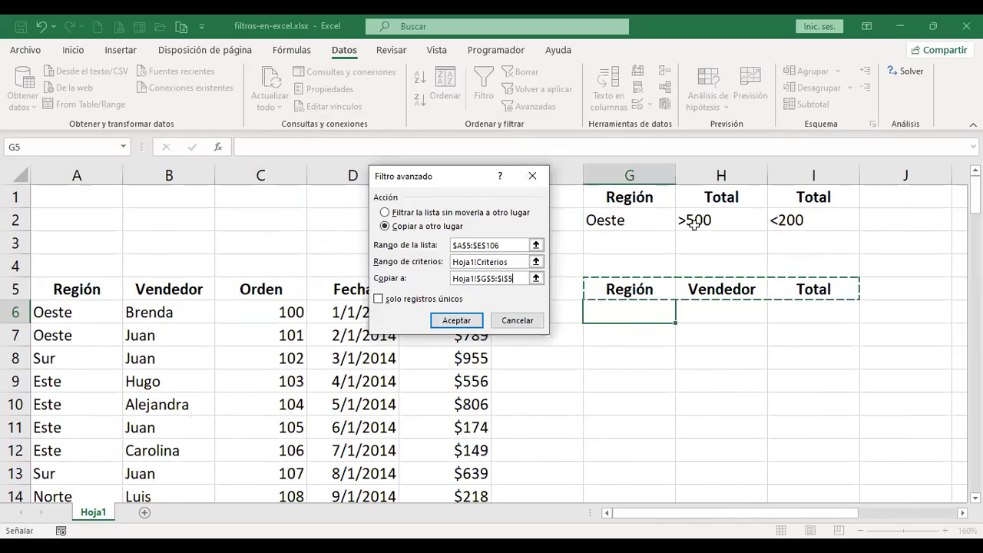
click(469, 321)
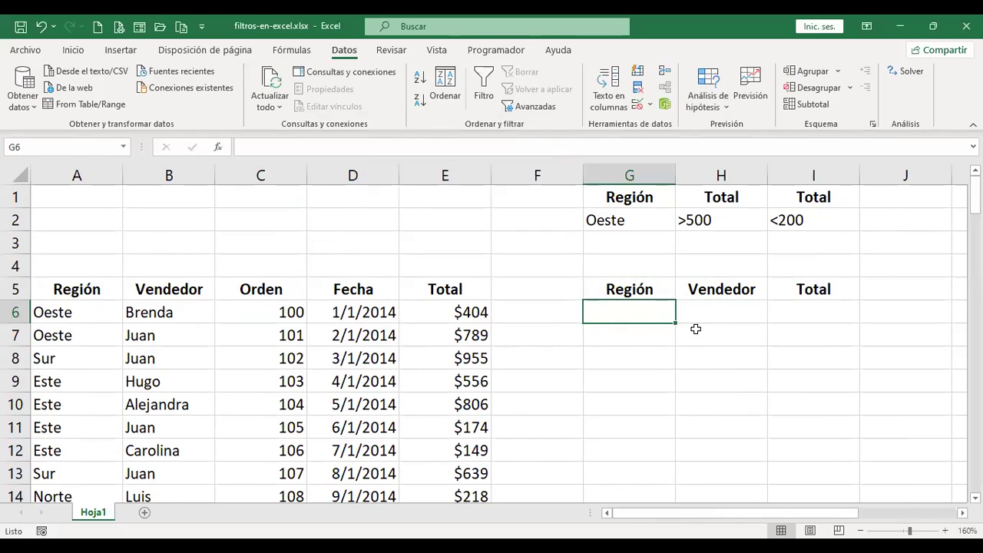
Examine the output area below G5:I5 and compare the first Oeste record's Total with the criteria in G2:I2
click(733, 314)
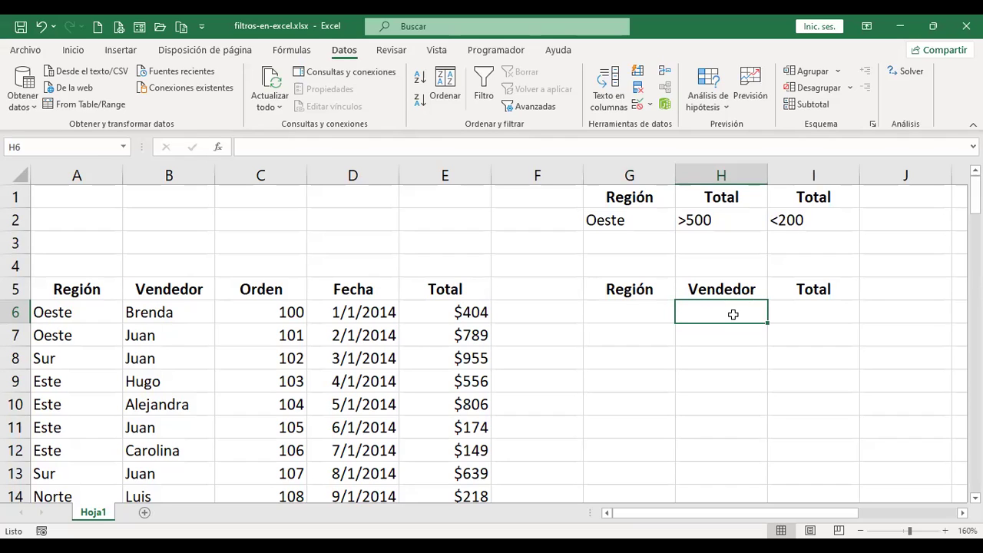
click(639, 236)
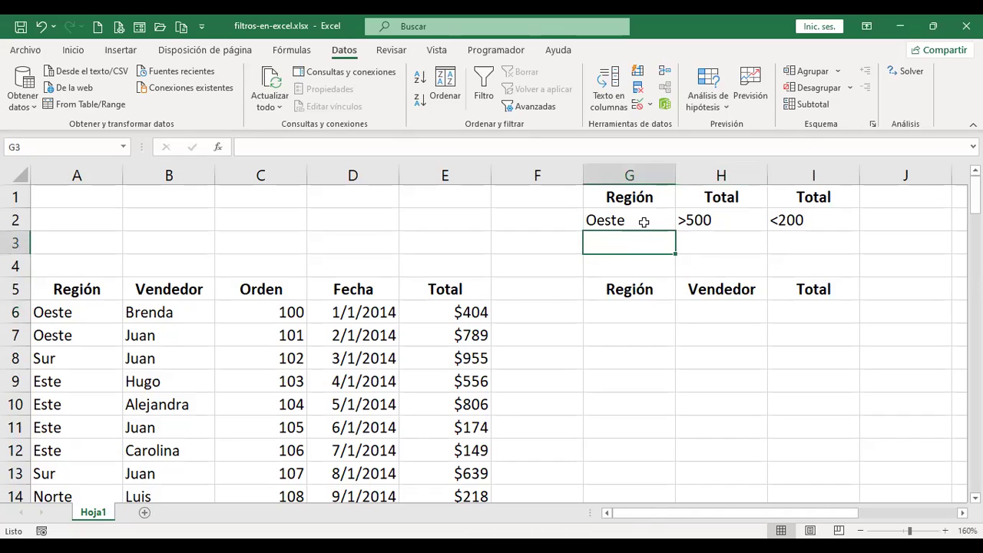
click(716, 218)
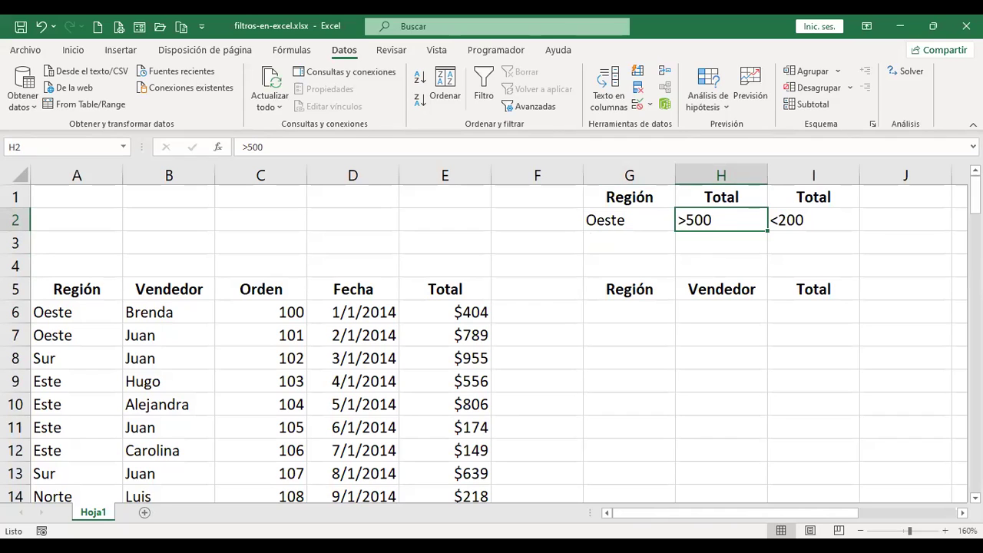
click(73, 316)
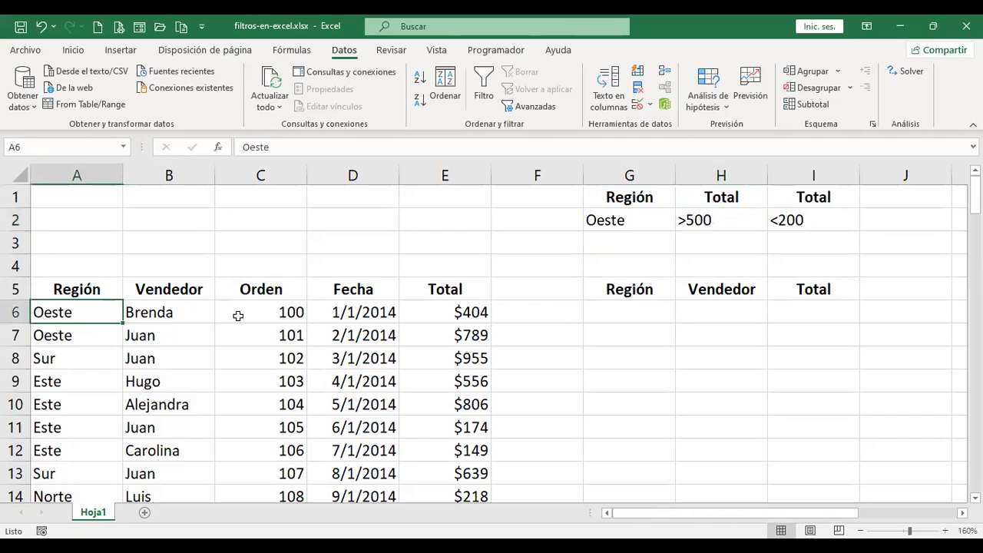
click(459, 312)
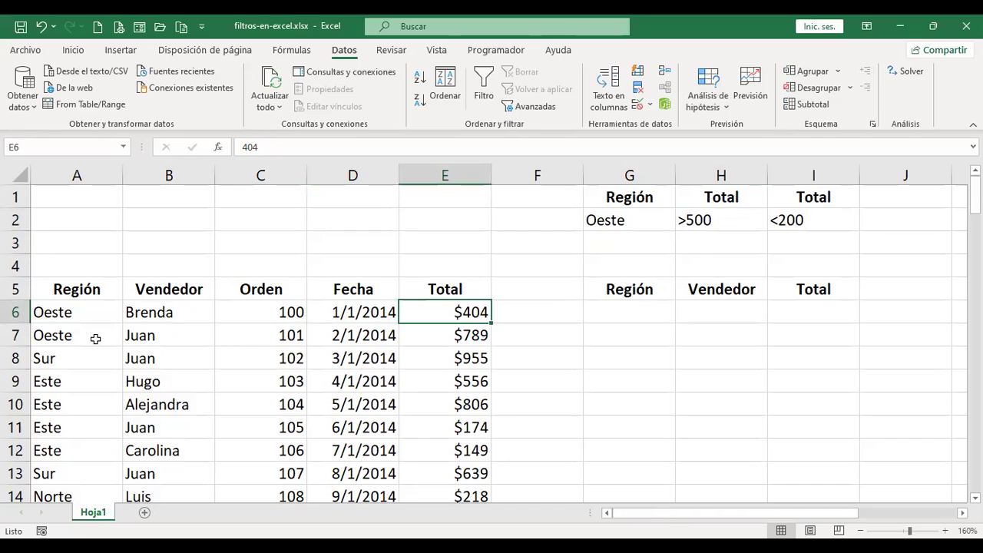
click(101, 288)
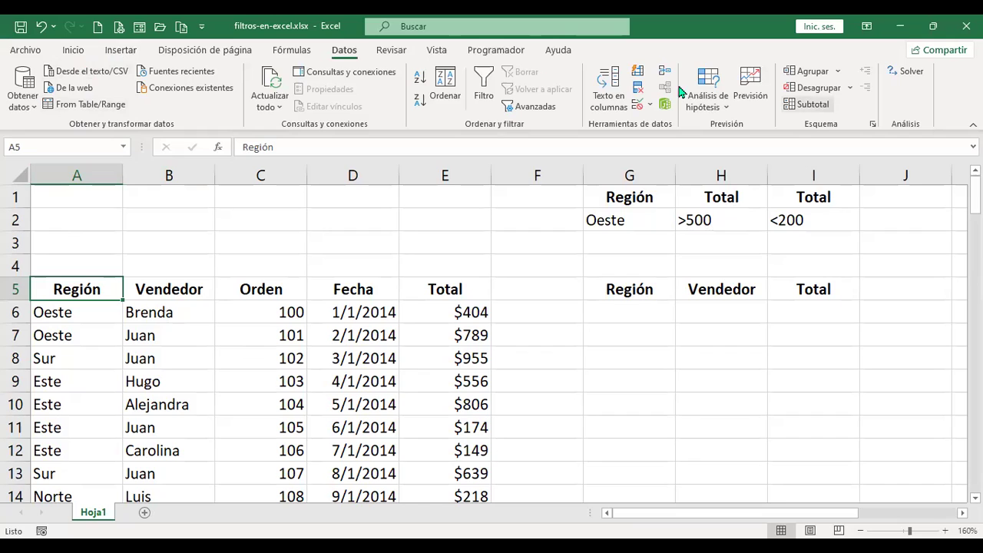
Turn on column filters for the sales list and filter Región to show only Oeste
click(483, 88)
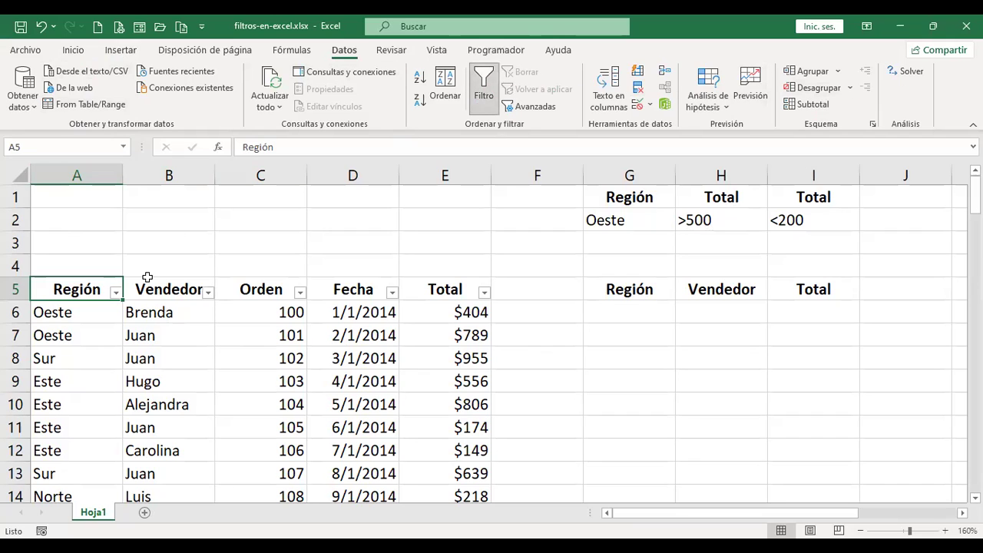
click(114, 292)
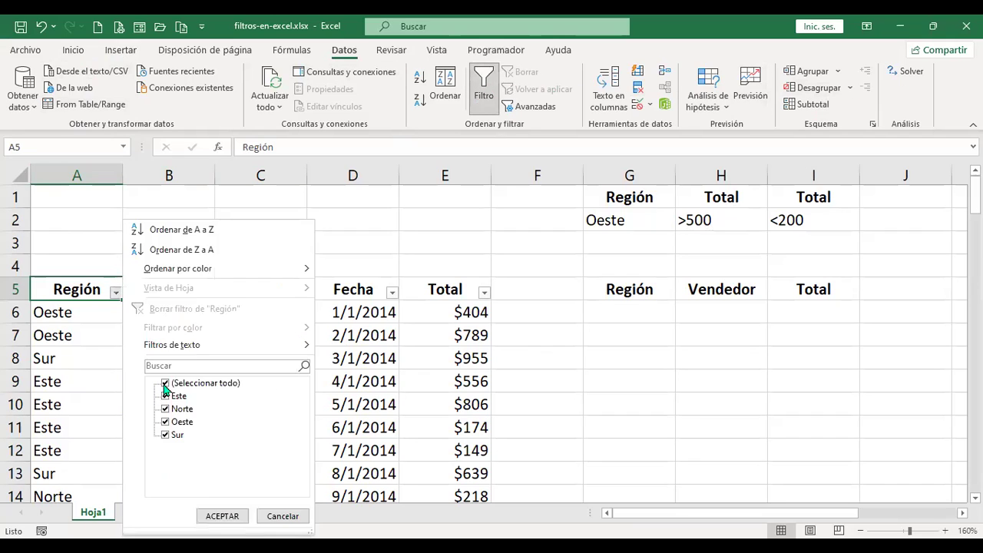
click(166, 382)
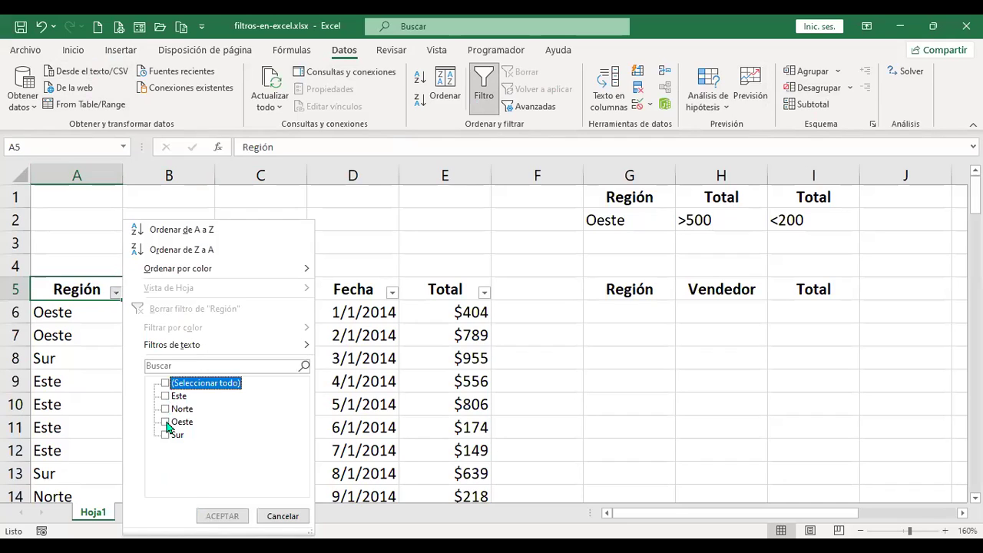
click(166, 422)
click(222, 516)
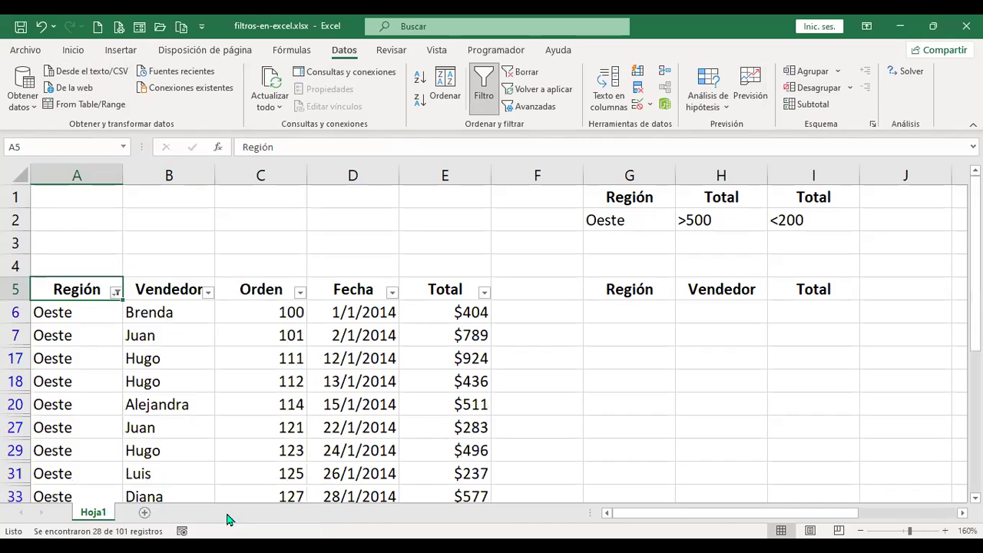
Try a custom Total filter for less than 200 AND greater than 500, and undo it
click(484, 293)
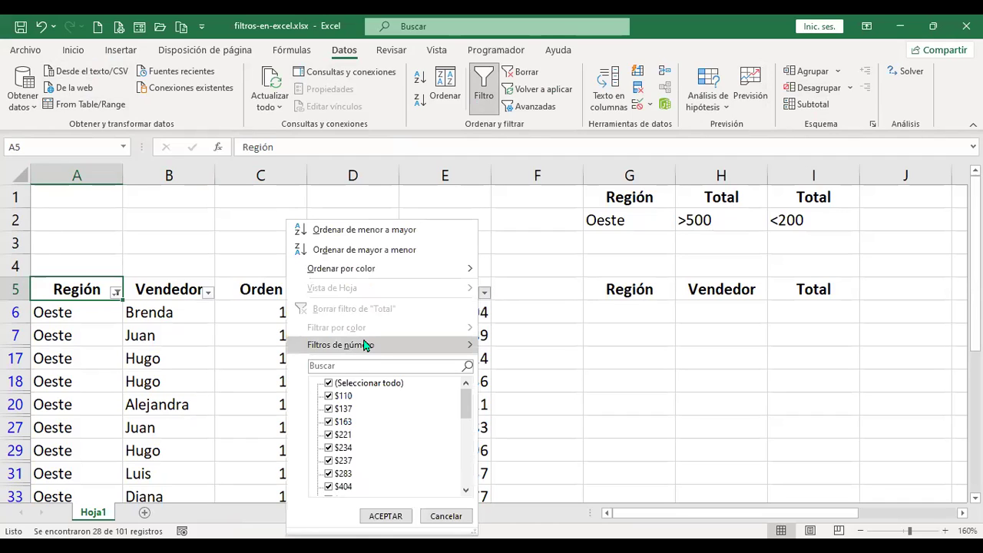
mouse_move(365, 345)
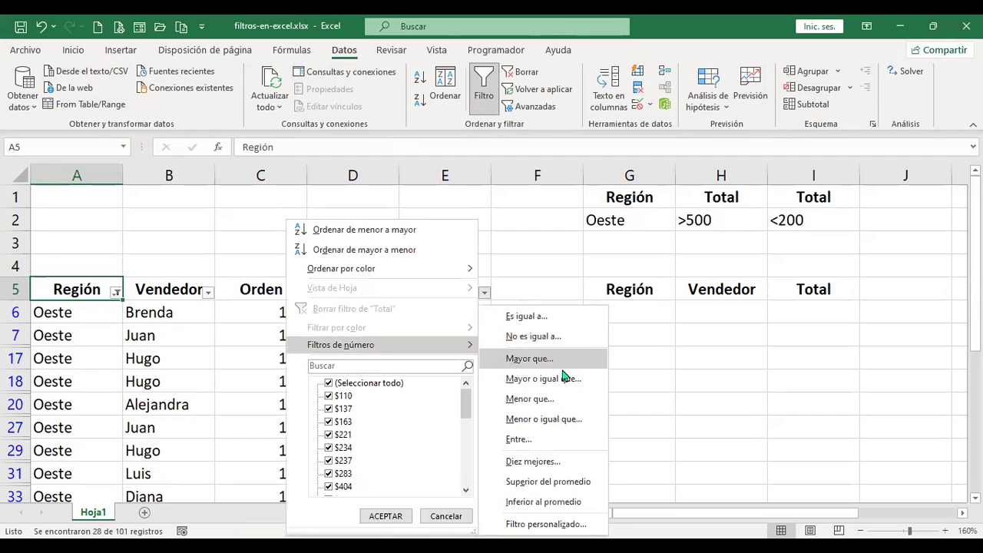
click(550, 444)
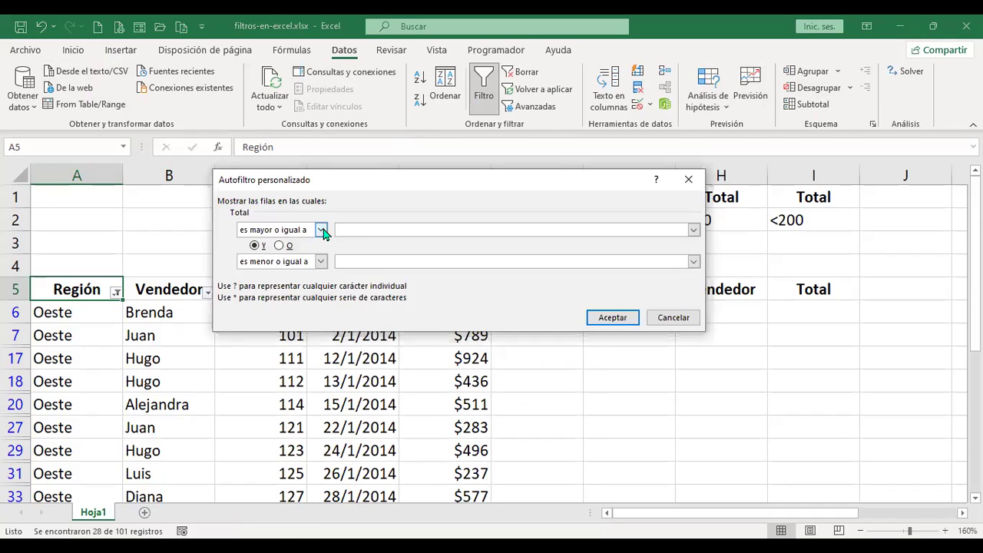
click(321, 231)
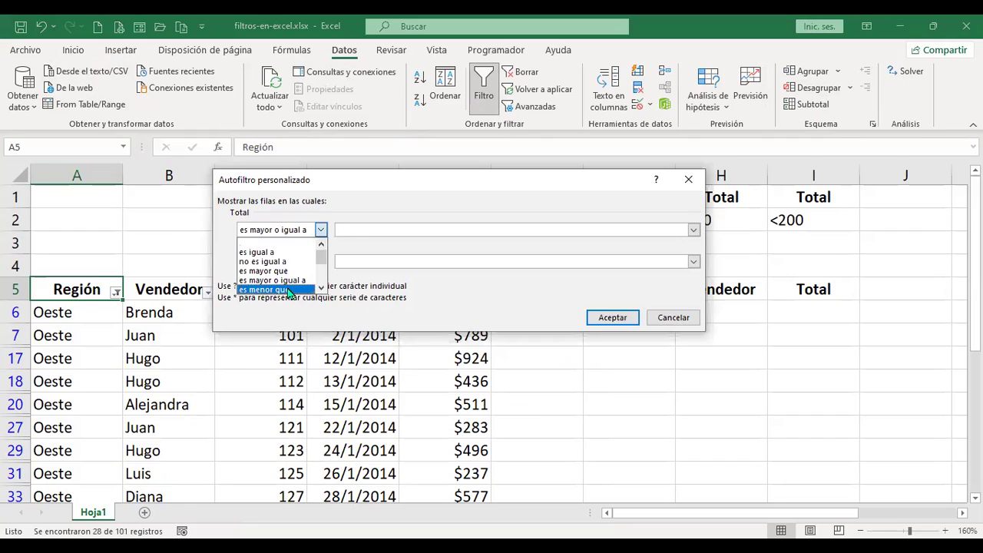
click(321, 288)
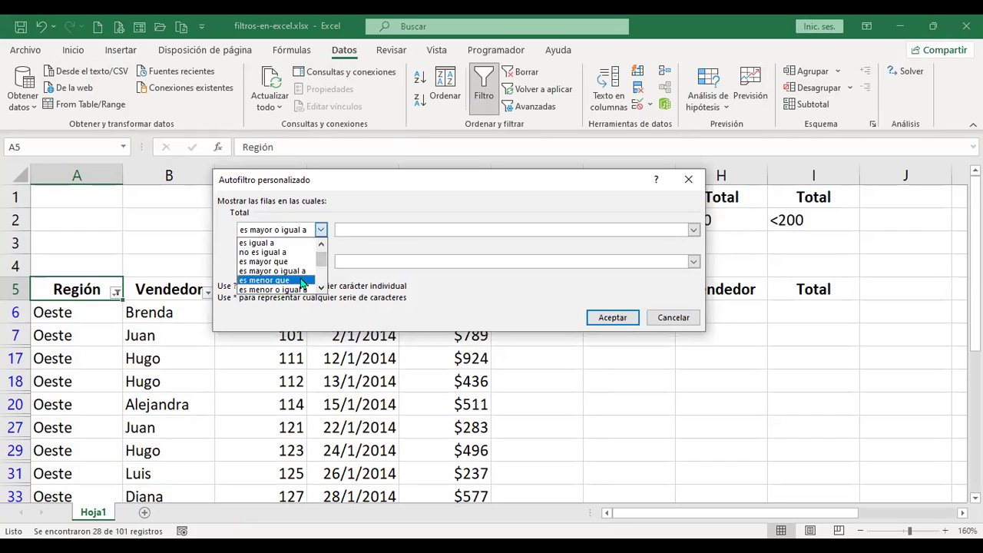
click(301, 280)
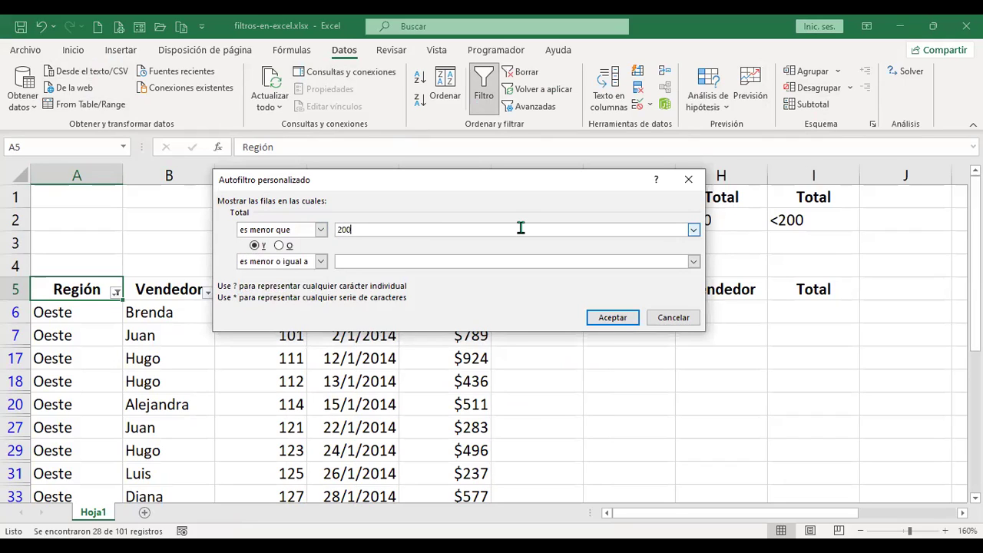
click(321, 261)
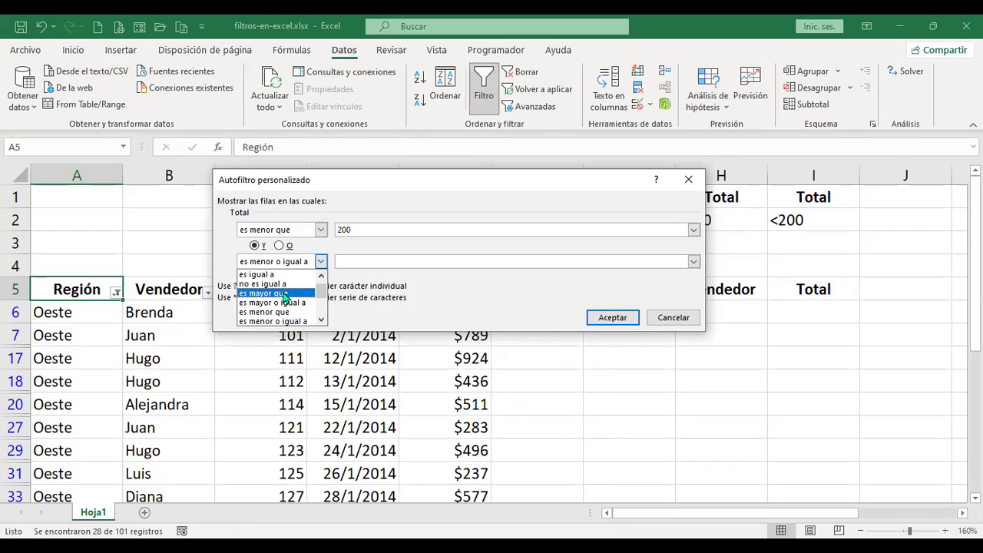
click(283, 294)
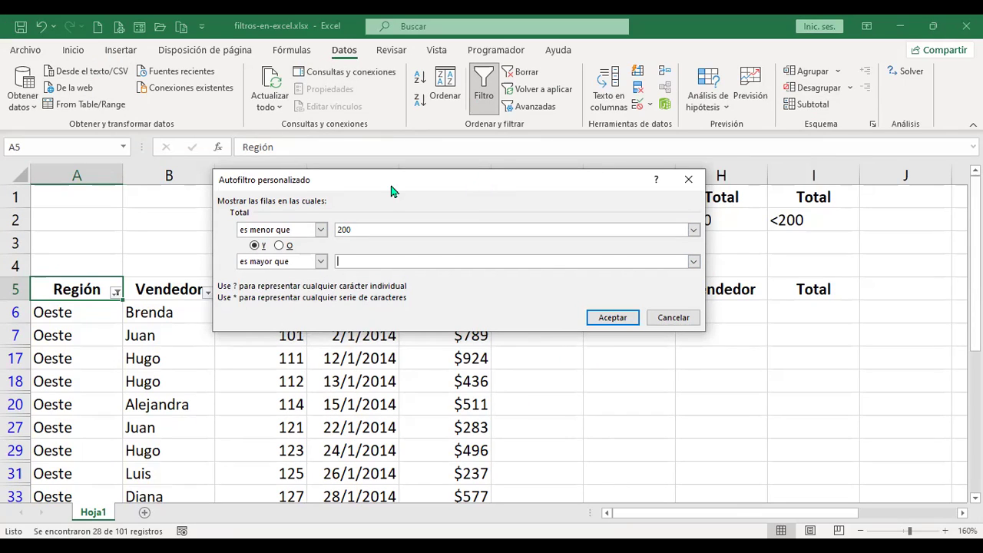
drag(390, 191, 296, 199)
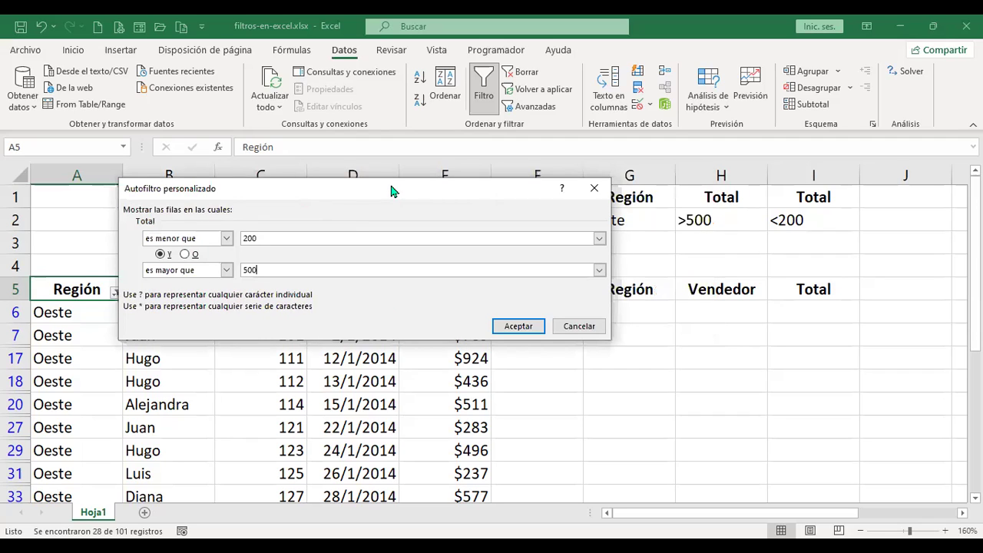
click(522, 331)
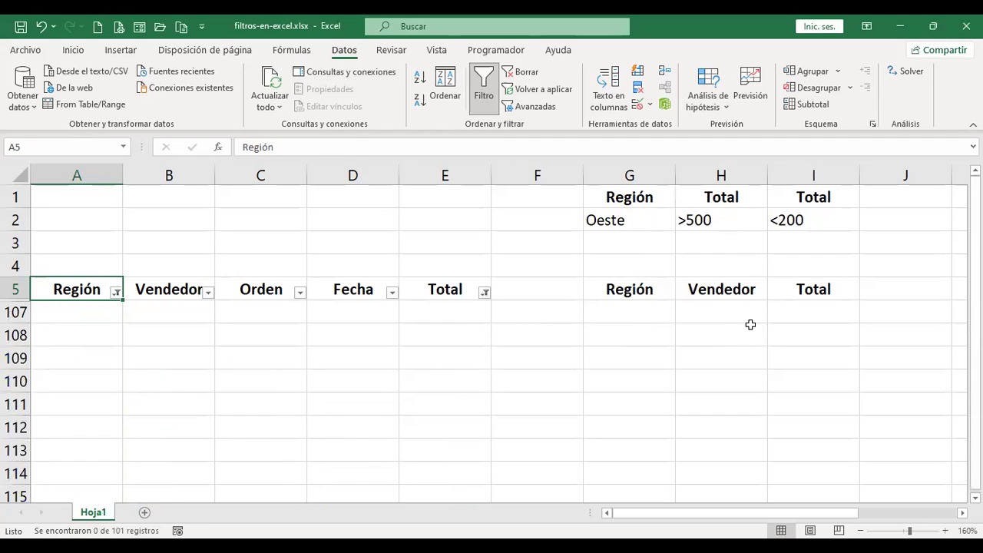
key(ctrl+z)
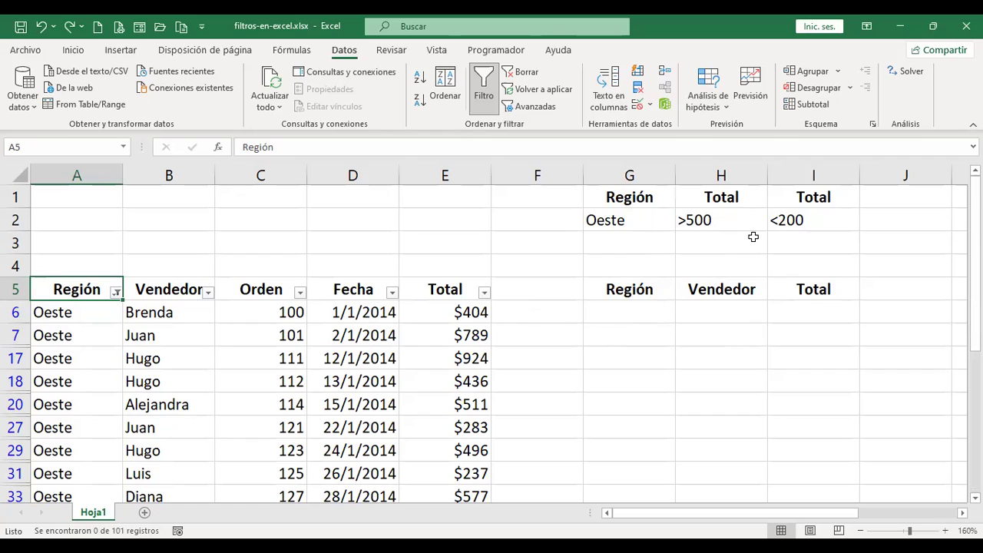
Apply a custom number filter to Total for values less than 200 OR greater than 500
click(483, 291)
mouse_move(378, 345)
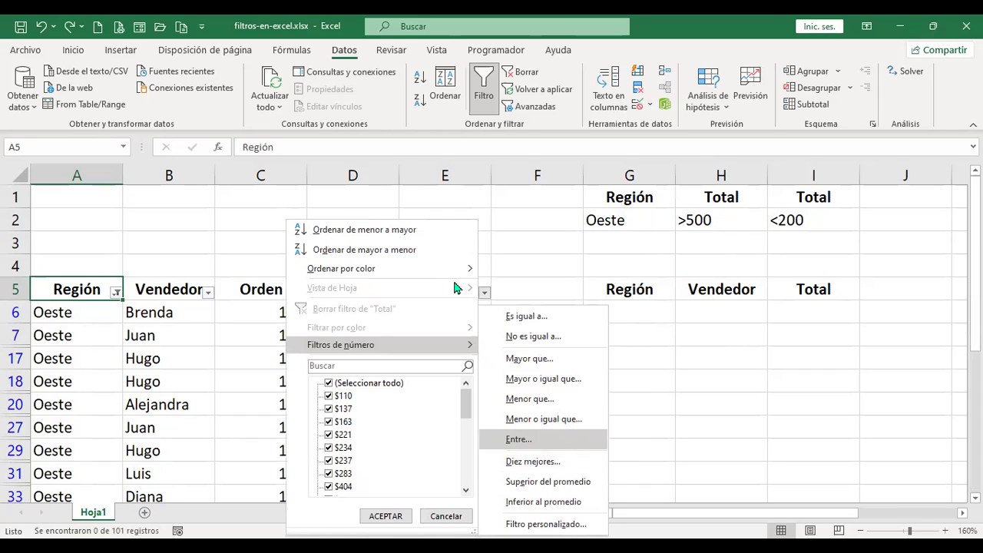
click(518, 439)
click(227, 238)
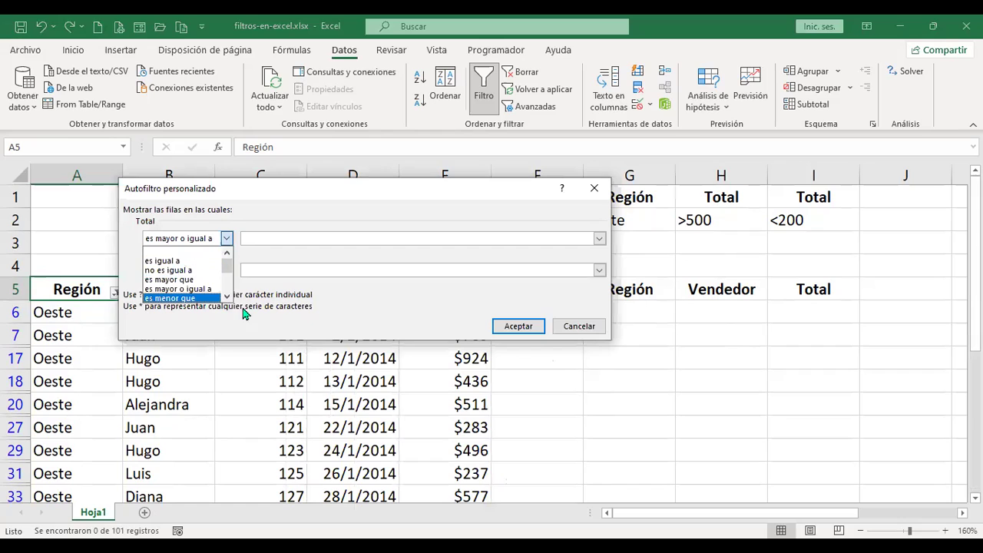
click(207, 298)
click(273, 236)
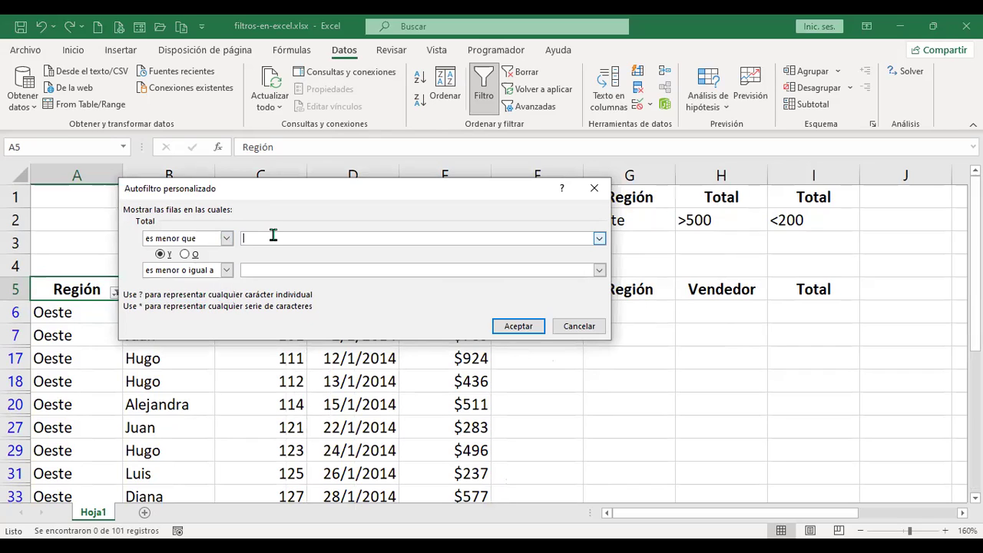
text(200)
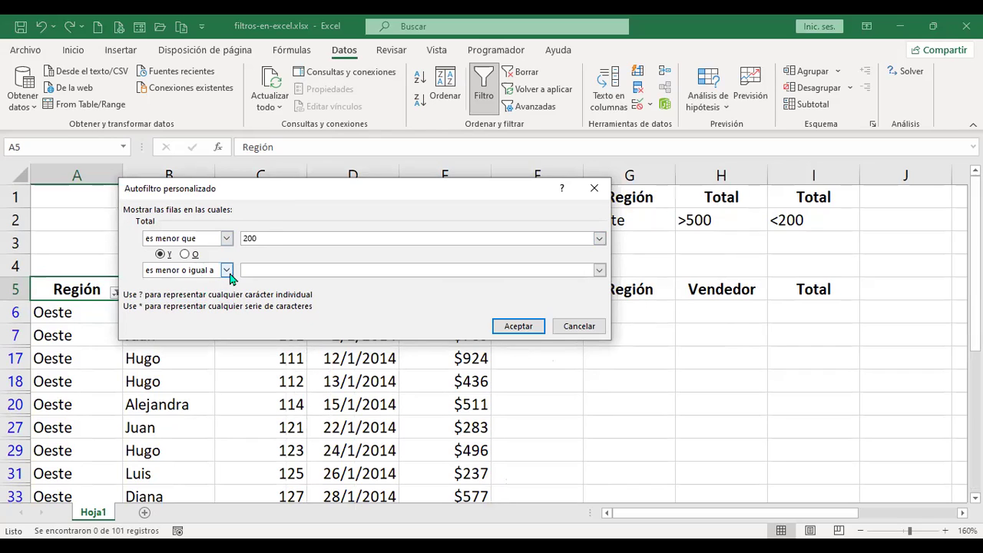
click(226, 269)
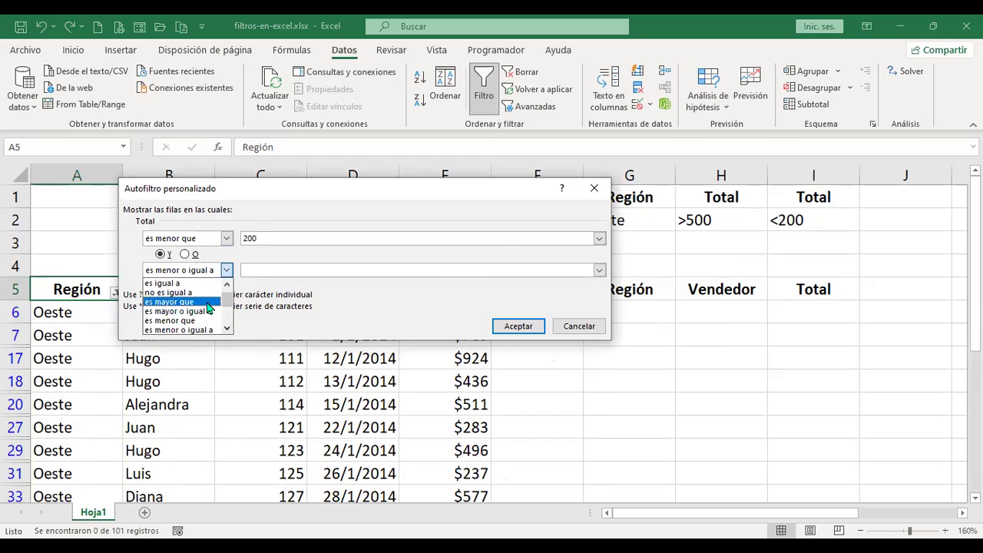
click(180, 303)
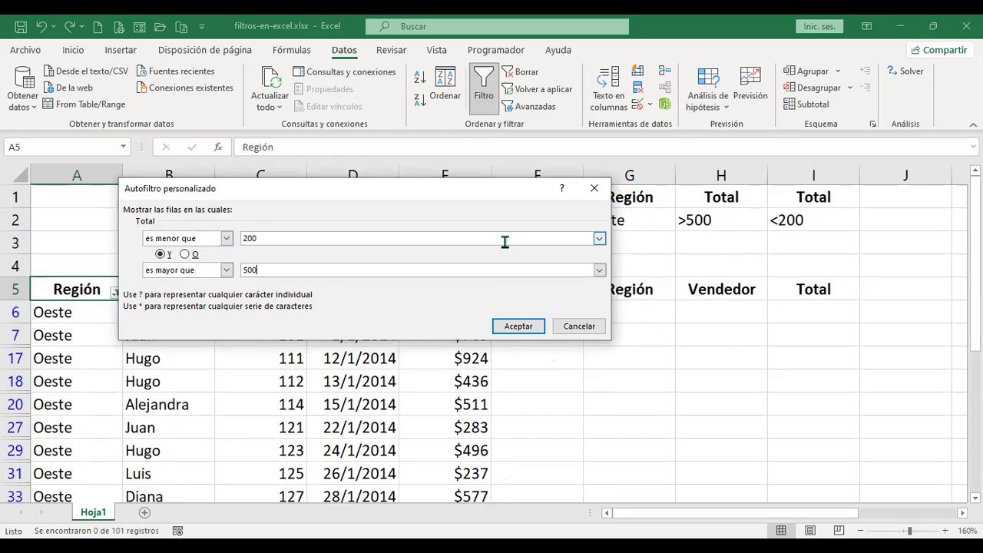
click(186, 254)
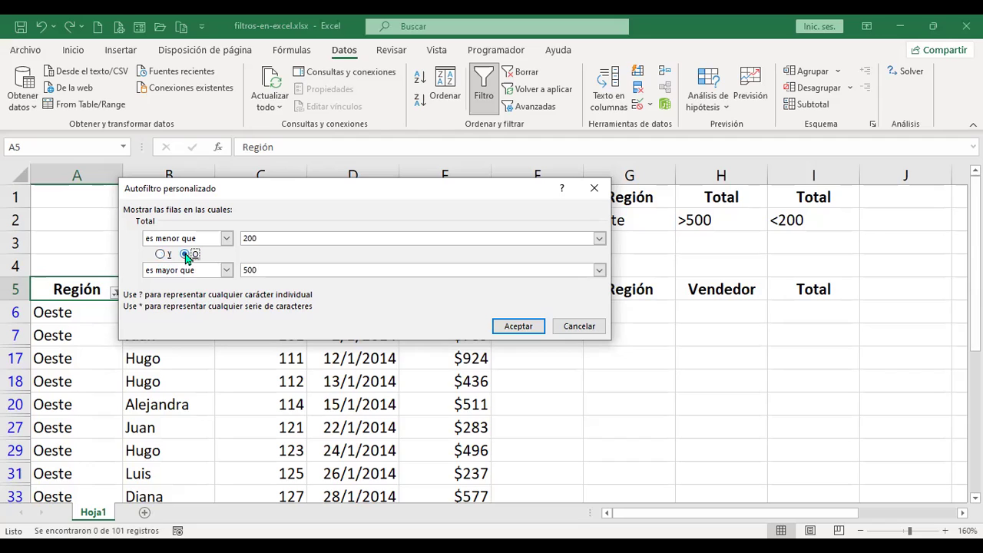
click(518, 326)
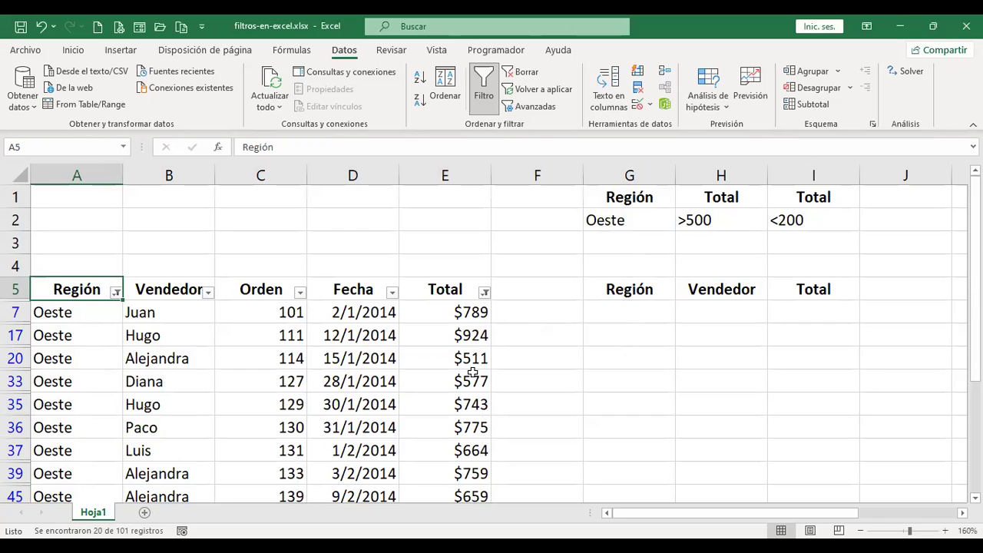
Review the Totals of the filtered Oeste records against the criteria in H2:I2 and the empty cell H3
scroll(475, 340, down, 4)
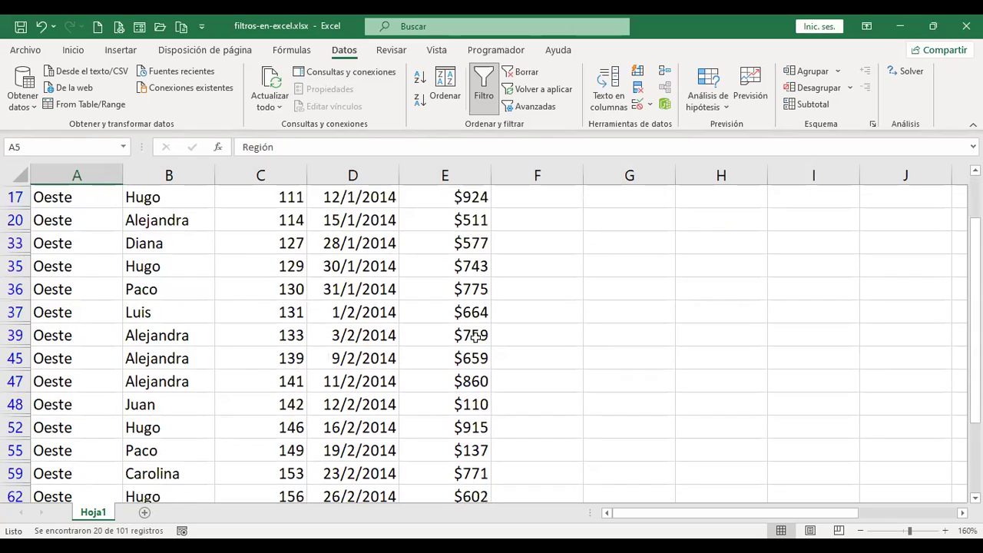
scroll(475, 339, up, 5)
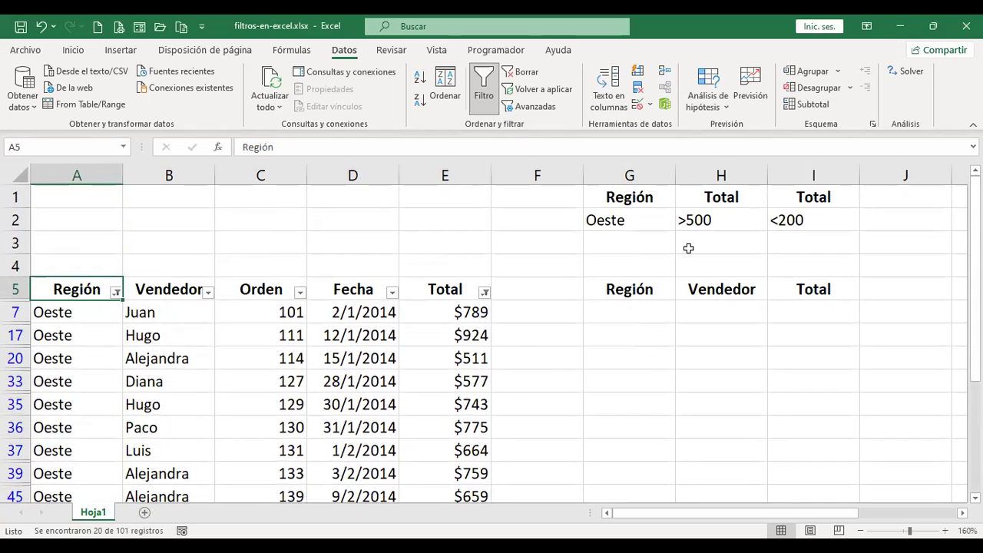
click(805, 220)
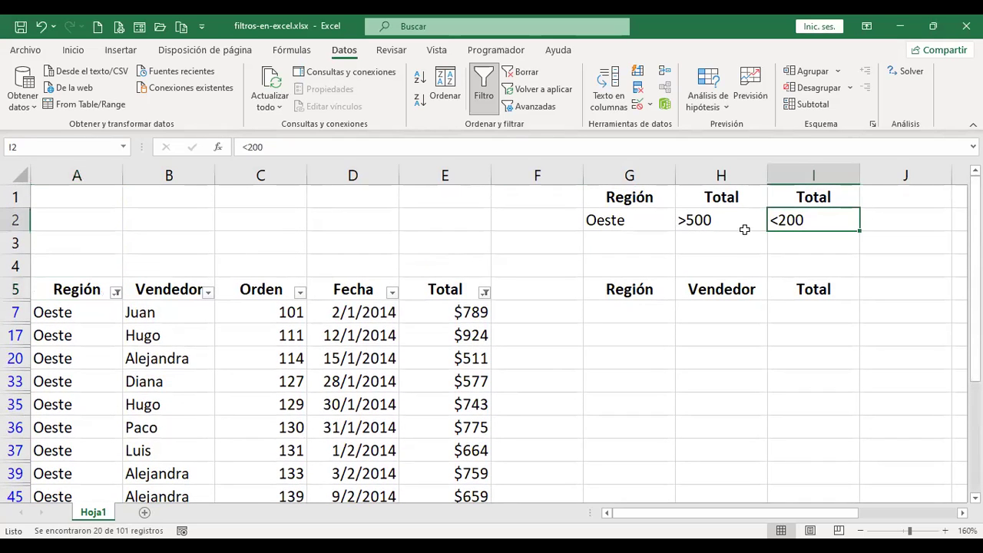
click(713, 243)
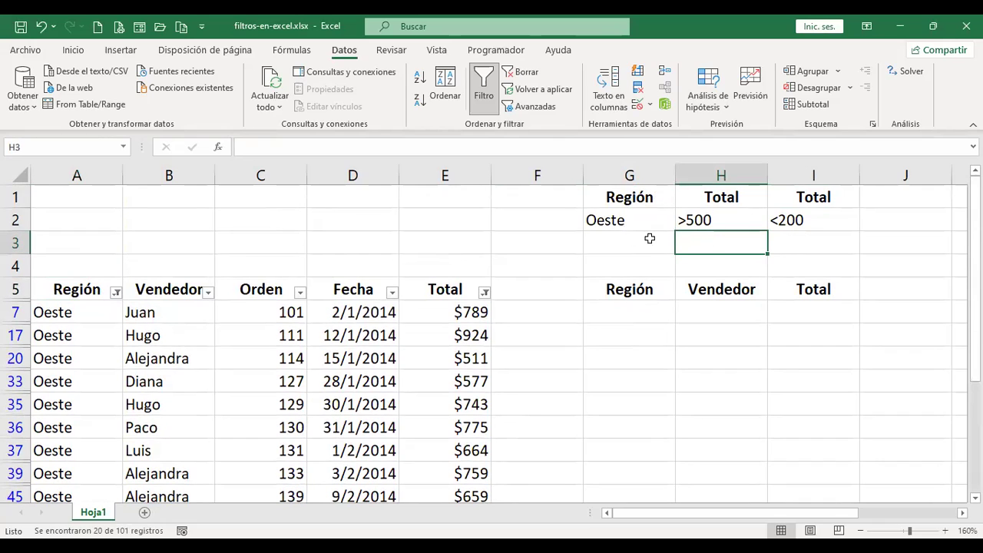
click(721, 217)
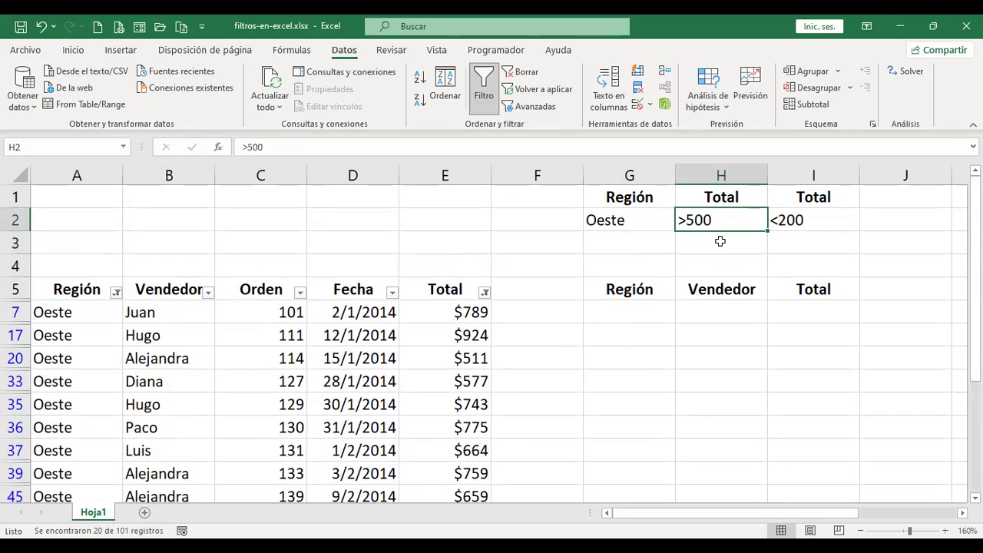
click(722, 239)
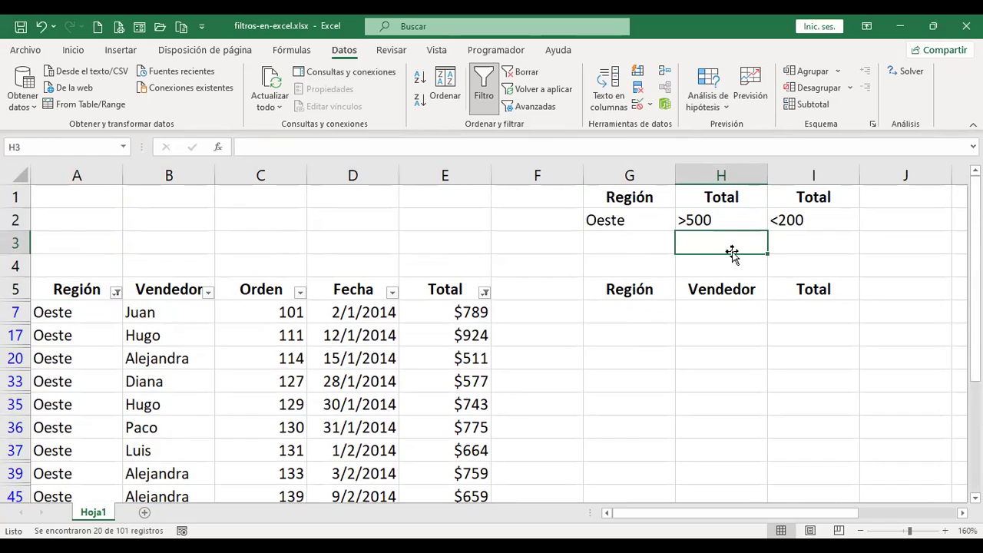
Compare the two Total conditions in H2 and I2, which share one criteria row, with the row below
click(748, 218)
click(814, 218)
click(735, 218)
click(814, 218)
click(723, 221)
click(790, 219)
click(750, 219)
click(808, 219)
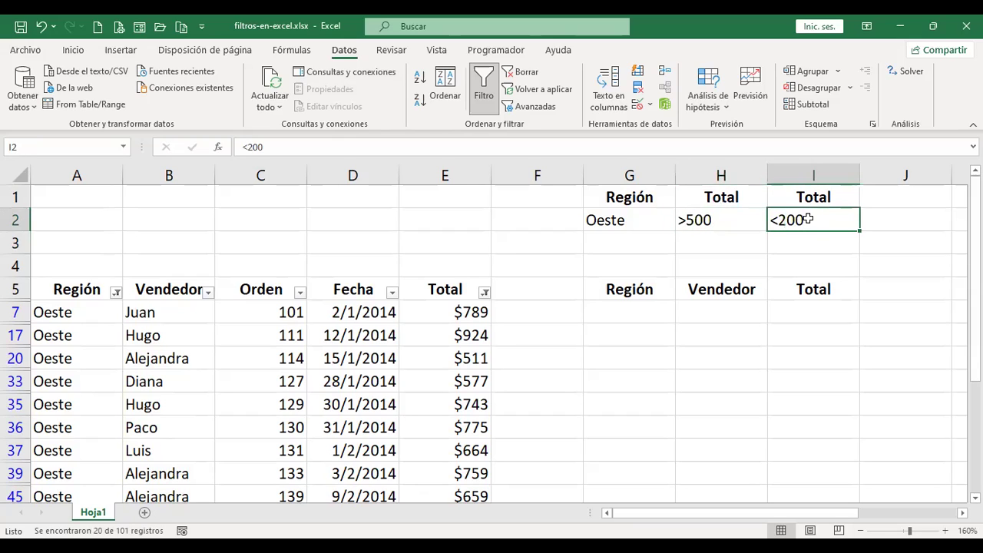
click(750, 220)
click(795, 219)
click(725, 239)
Check the empty output area and the filtered list through its last record against the criteria cells H3 and I2
click(652, 311)
click(684, 309)
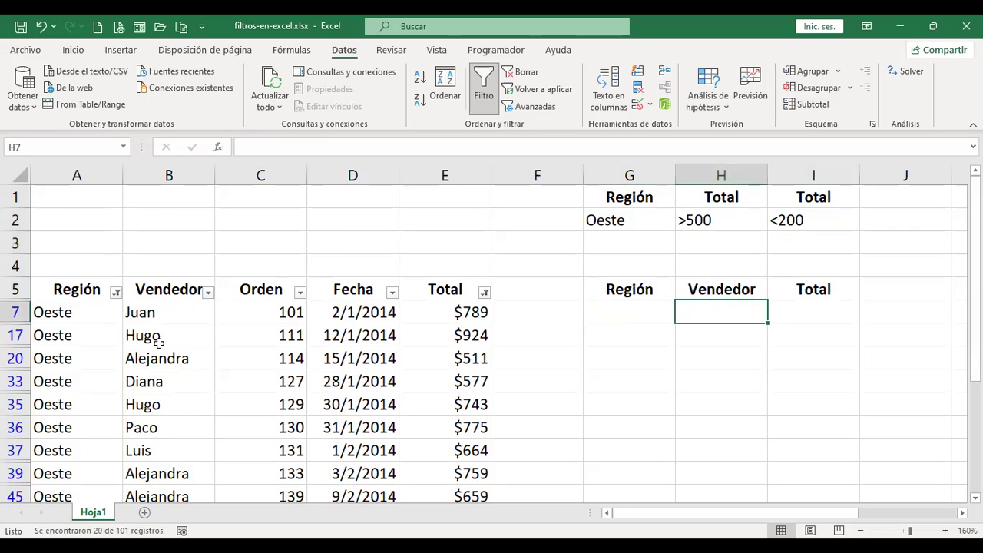
scroll(157, 342, down, 5)
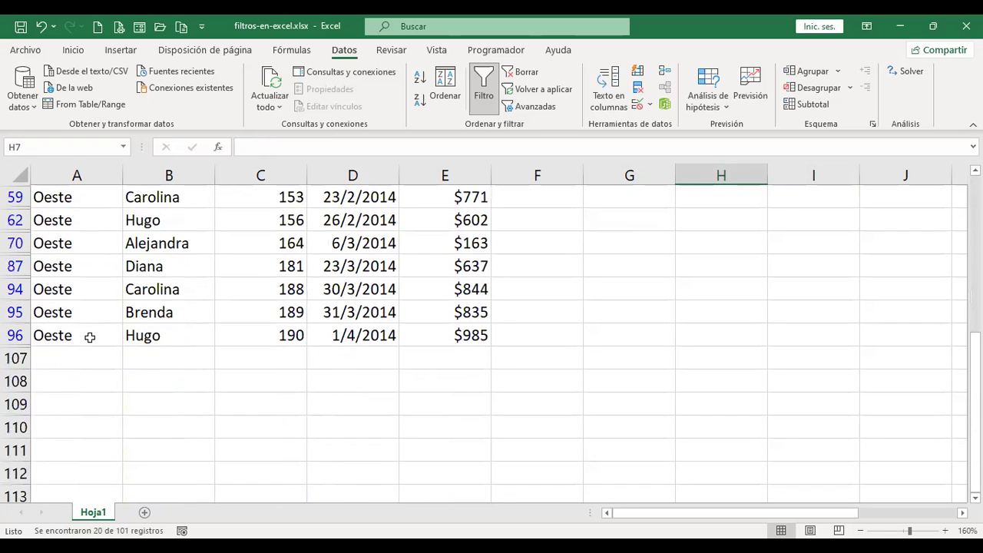
scroll(90, 338, up, 7)
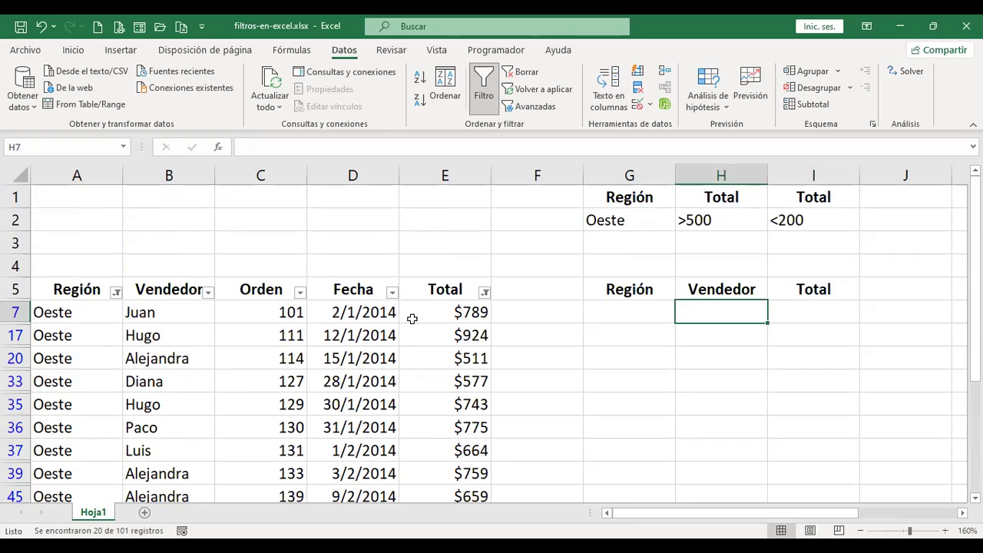
click(715, 238)
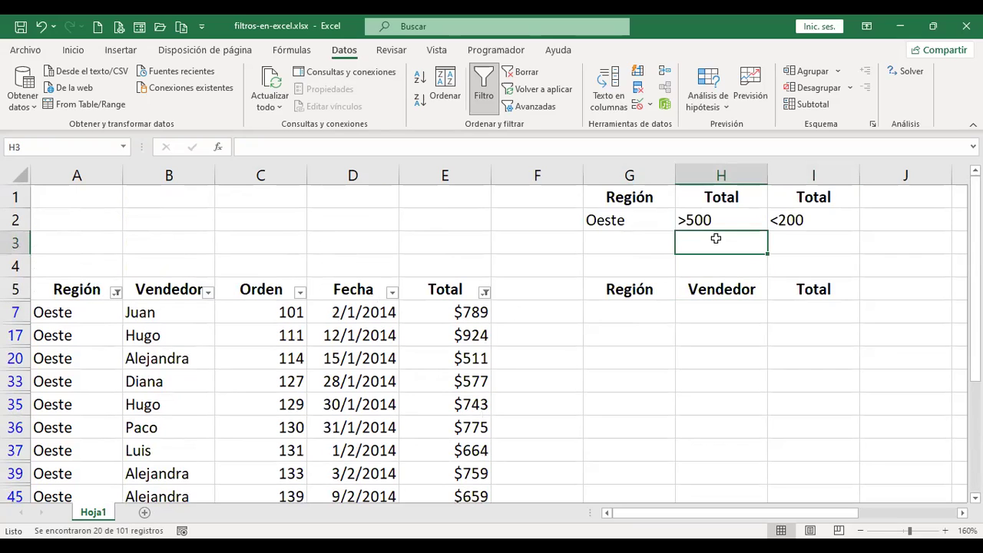
click(783, 217)
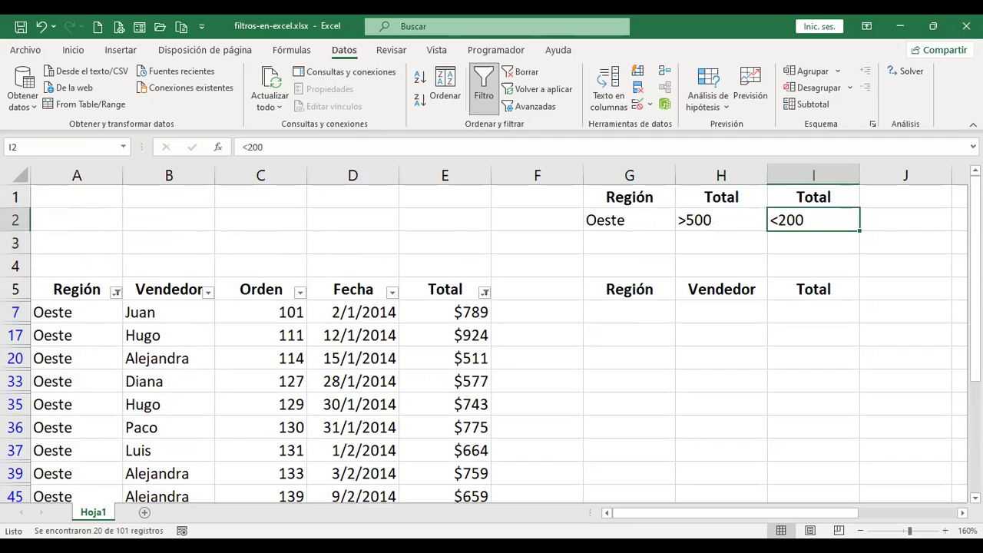
Copy the <200 condition from I2 into H3, directly below the >500 condition
key(ctrl+c)
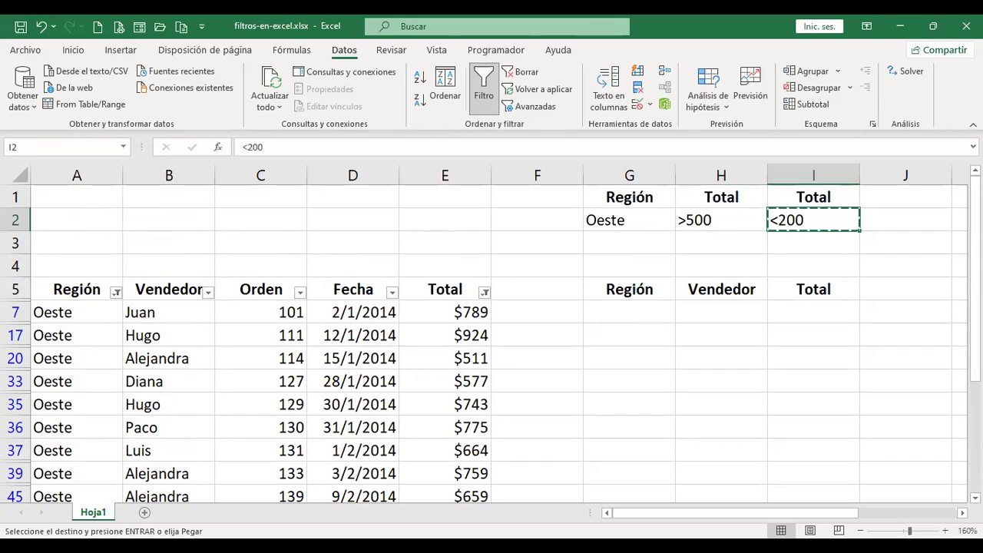
click(721, 220)
click(720, 243)
key(Return)
key(Up)
key(Right)
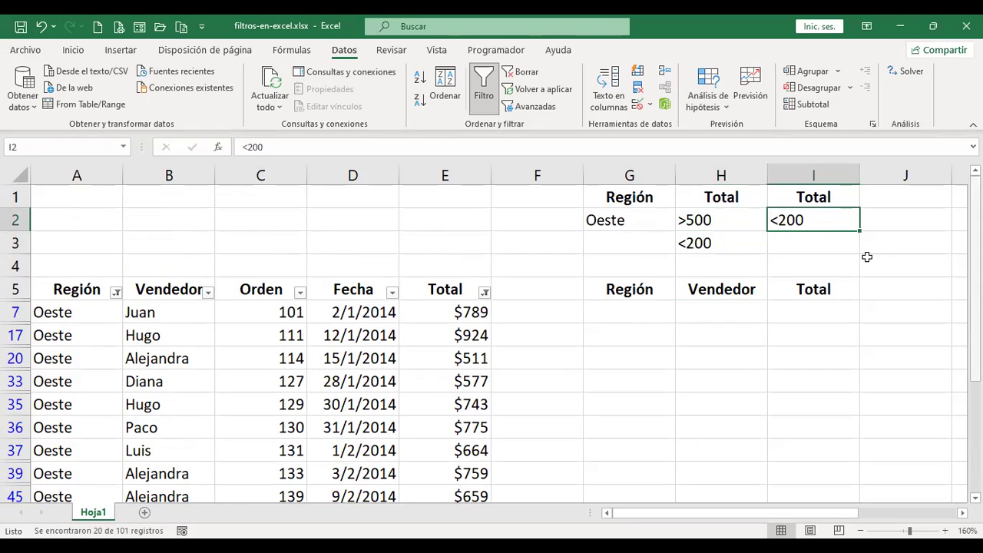
Clear all column filters from the list and enter Este as the Región criterion in G3
click(623, 220)
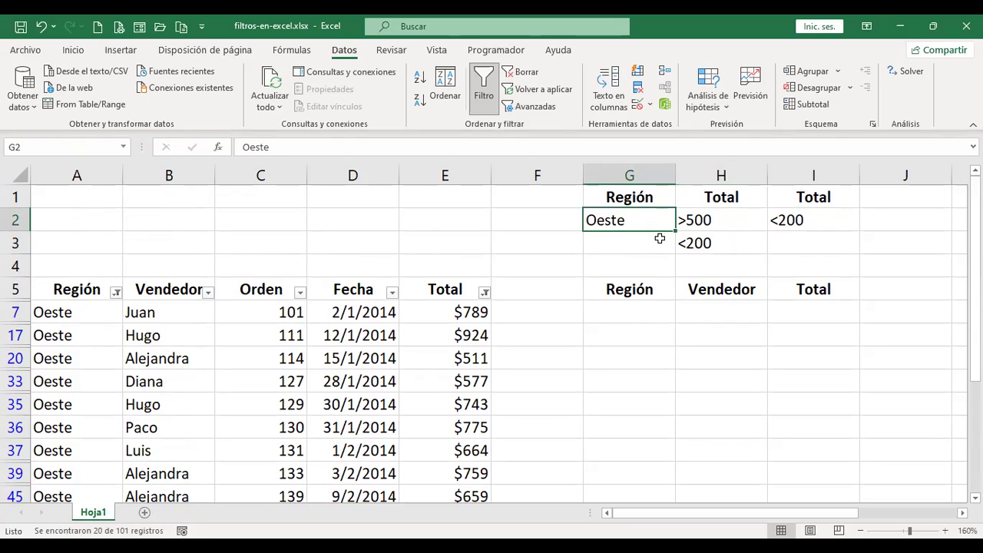
click(658, 239)
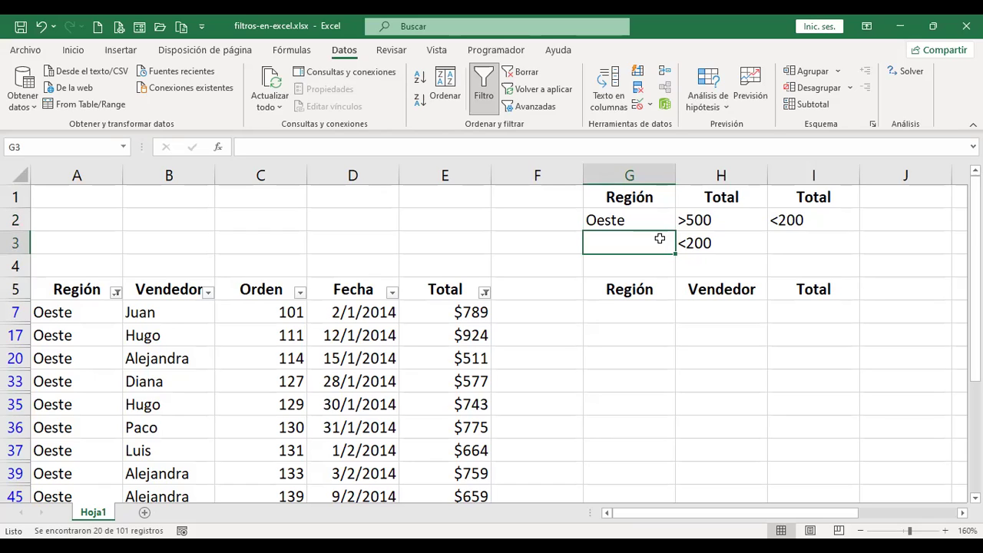
click(115, 291)
click(241, 517)
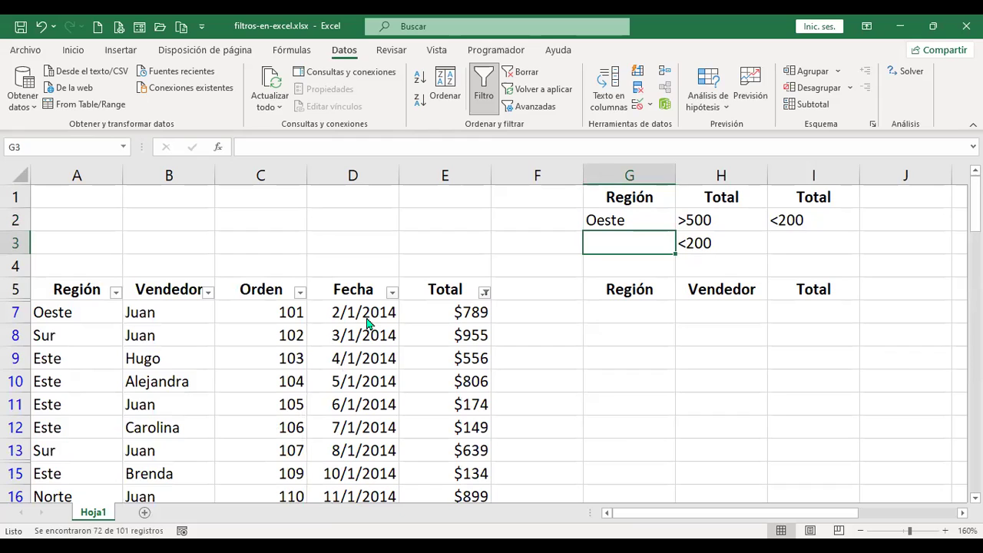
key(alt+a)
key(c)
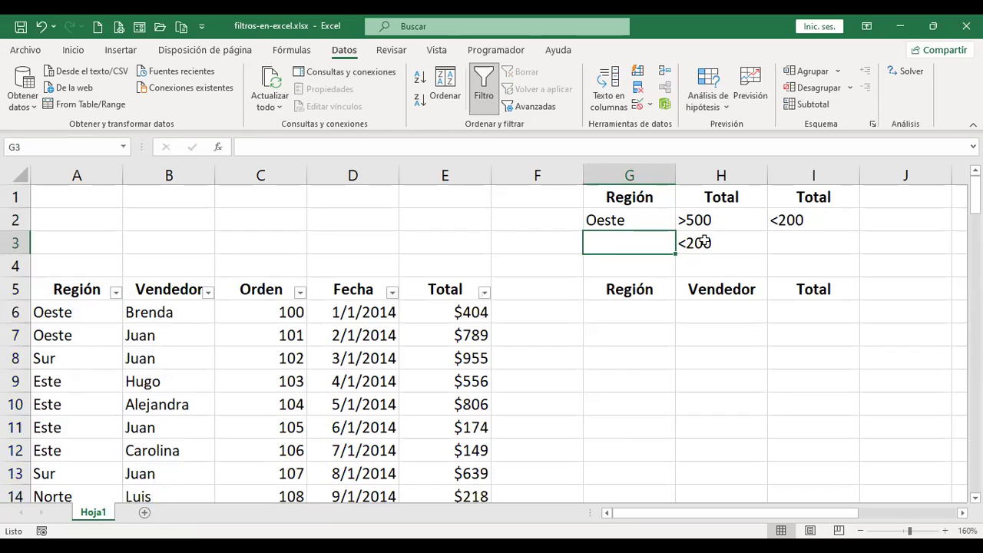
text(Este)
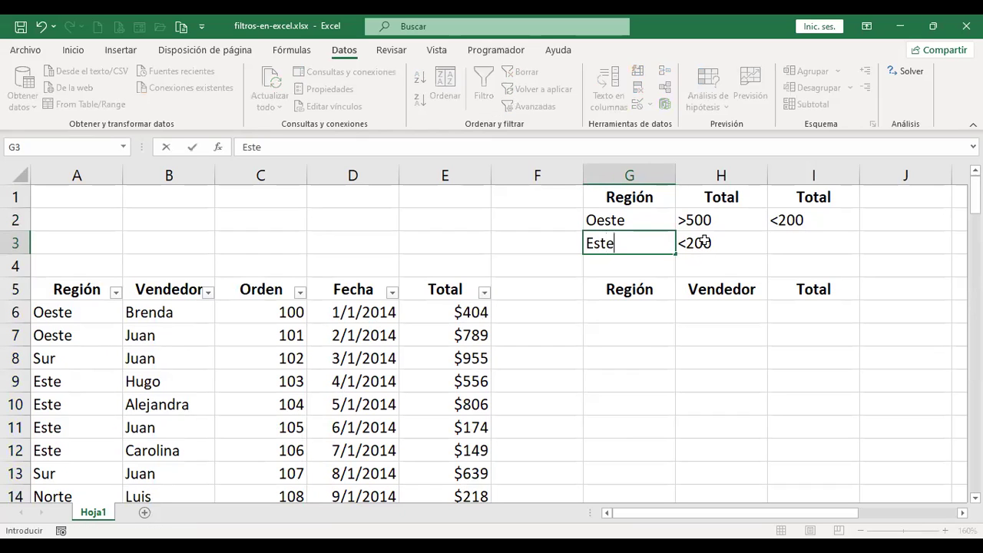
key(Return)
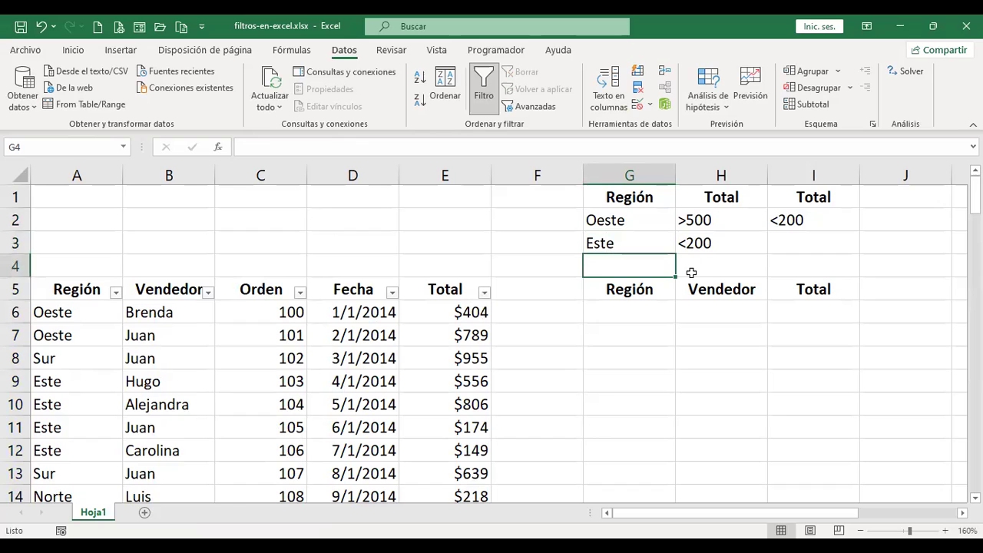
drag(637, 294, 662, 262)
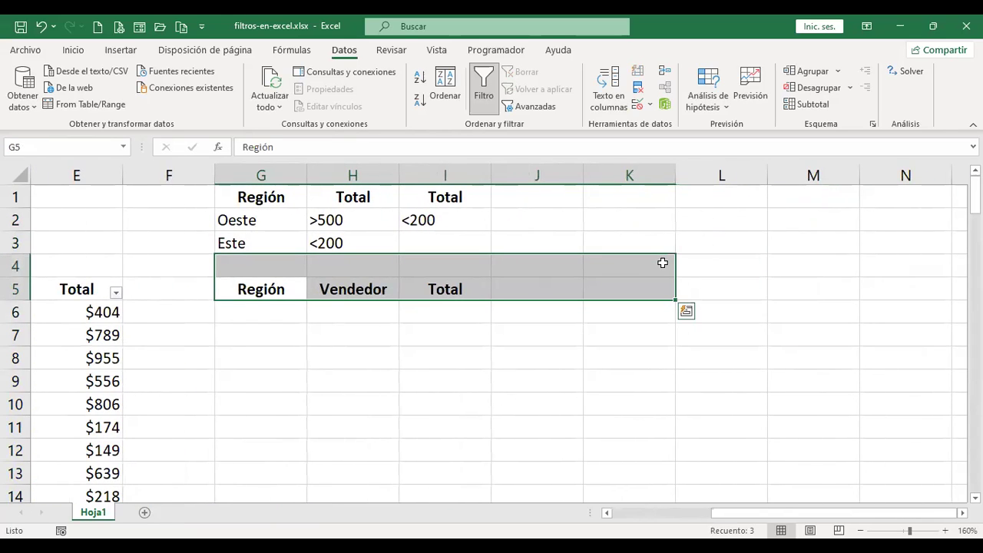
key(ctrl+Home)
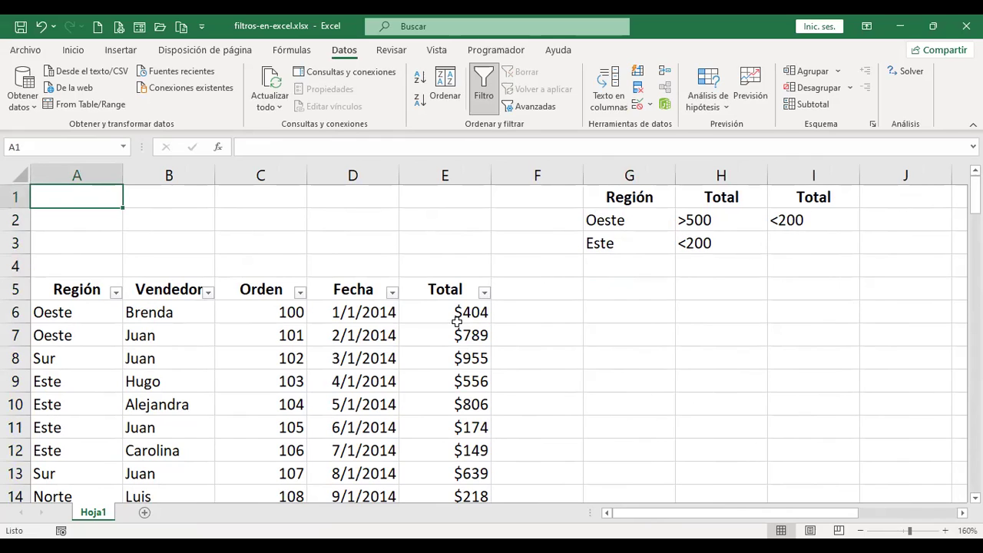
scroll(186, 437, down, 3)
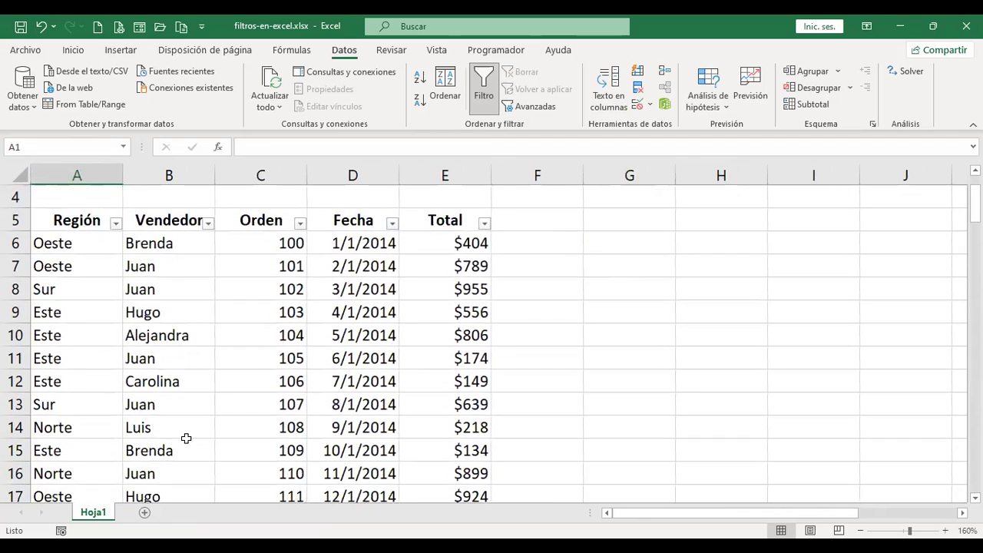
scroll(186, 438, up, 3)
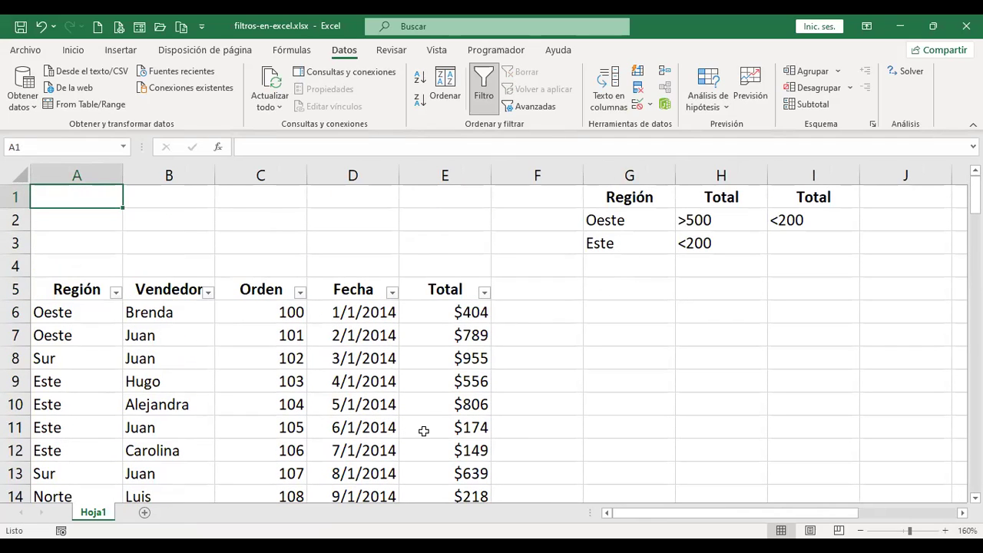
click(622, 286)
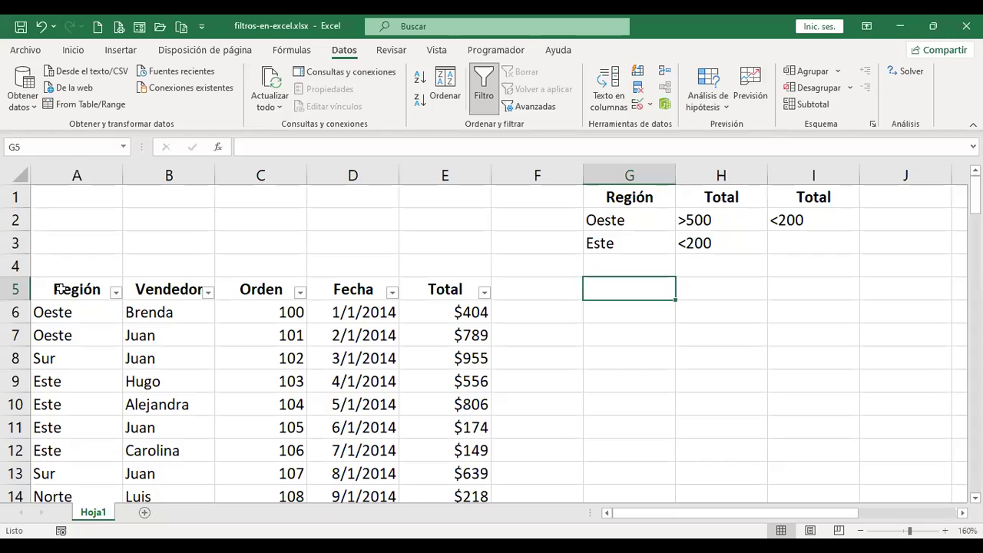
key(ctrl+v)
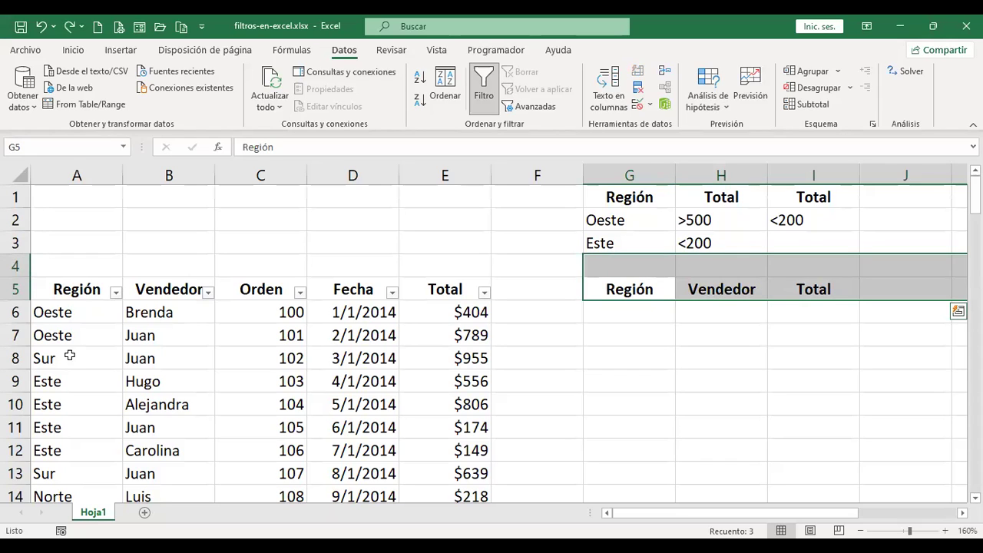
Start an advanced filter on the list A5:E106 and set its criteria range to G1:H3
click(662, 307)
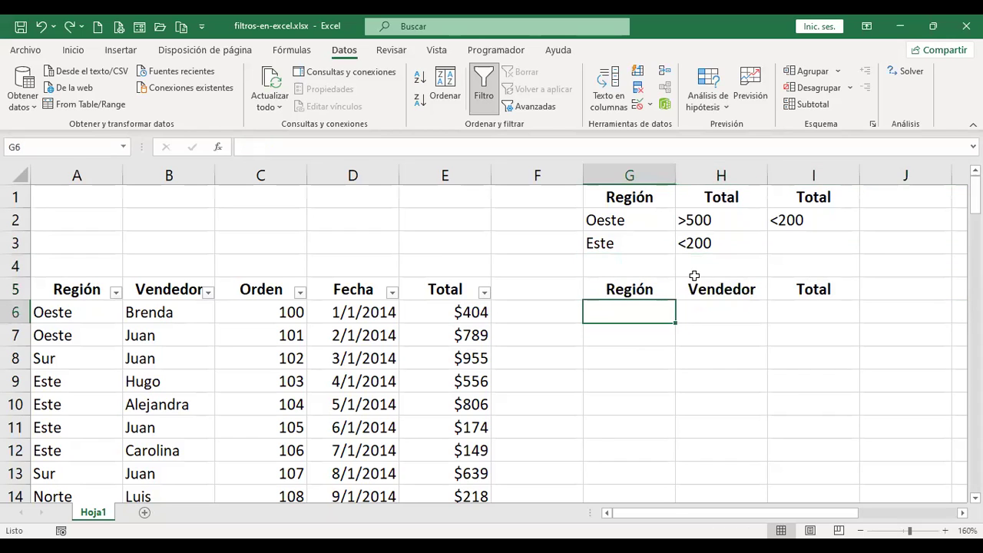
click(526, 108)
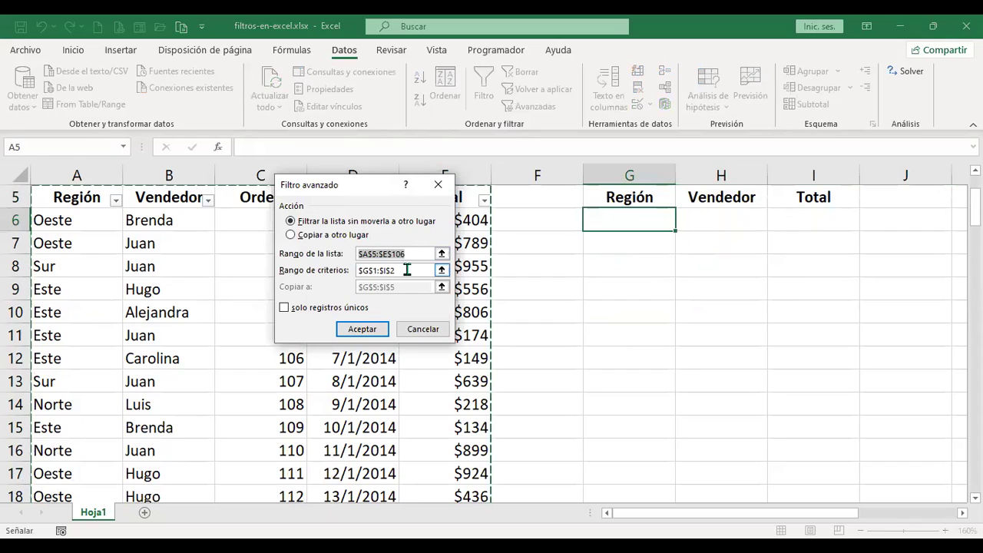
drag(408, 270, 358, 268)
key(BackSpace)
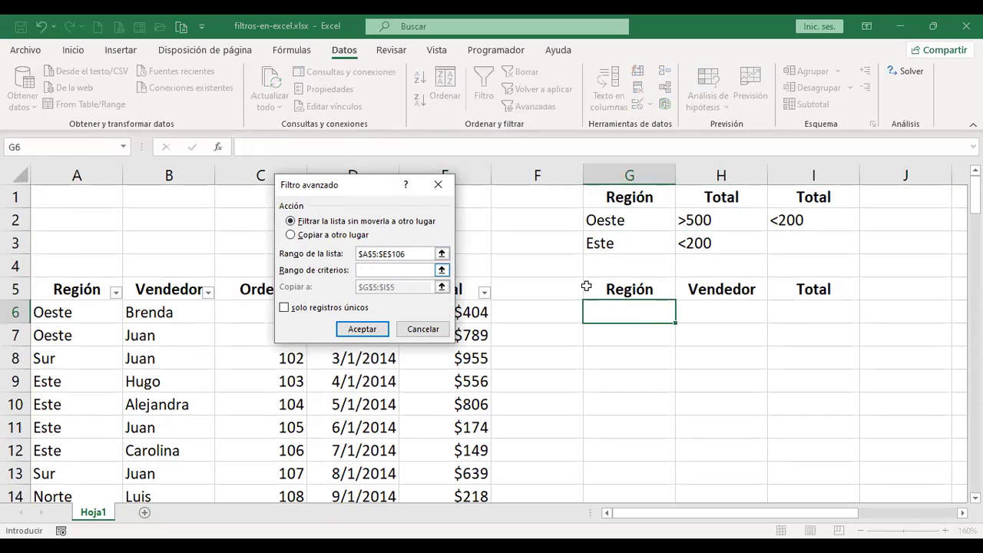
click(631, 194)
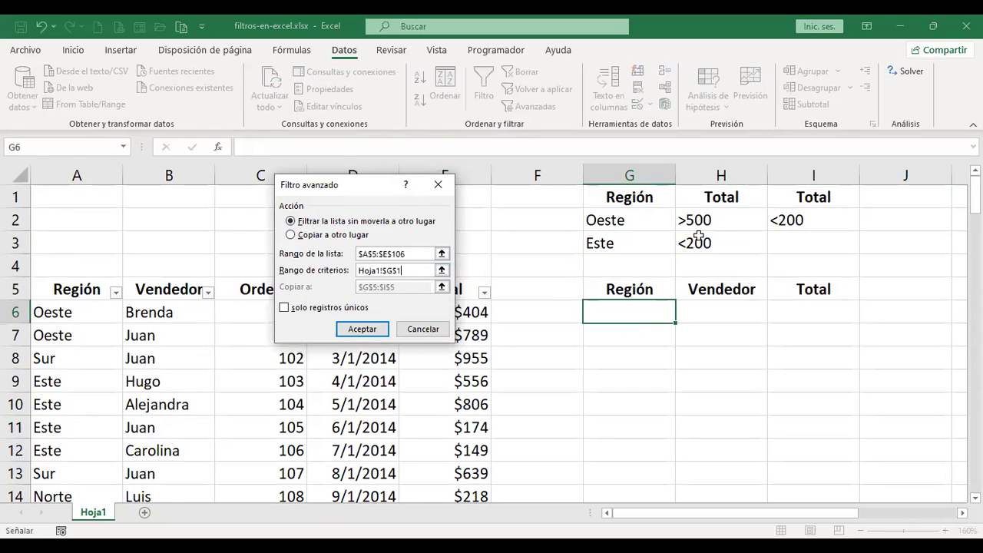
drag(631, 194, 698, 240)
Set the advanced filter to copy to another location, with G5:I5 as the destination headers, and run it
click(290, 234)
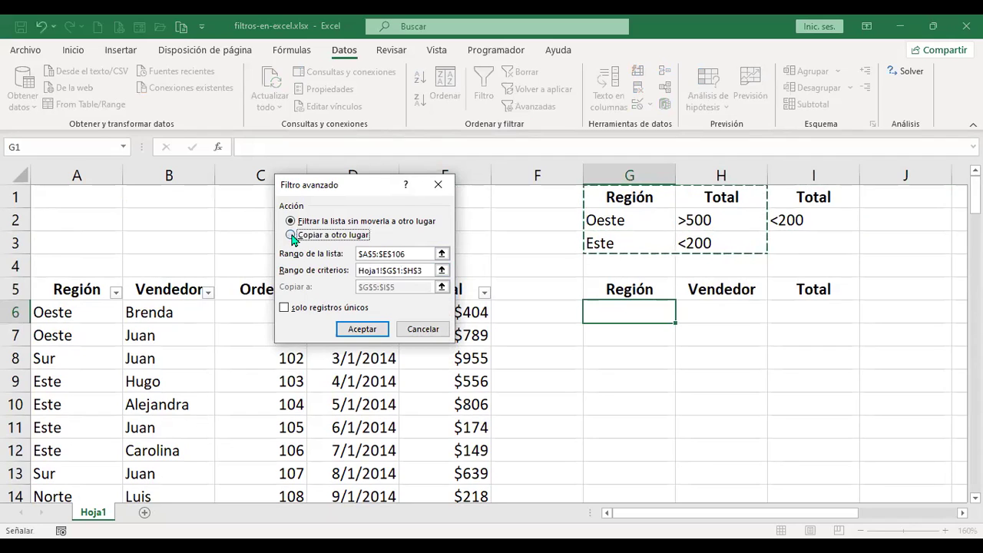
click(405, 287)
drag(405, 287, 373, 286)
click(402, 286)
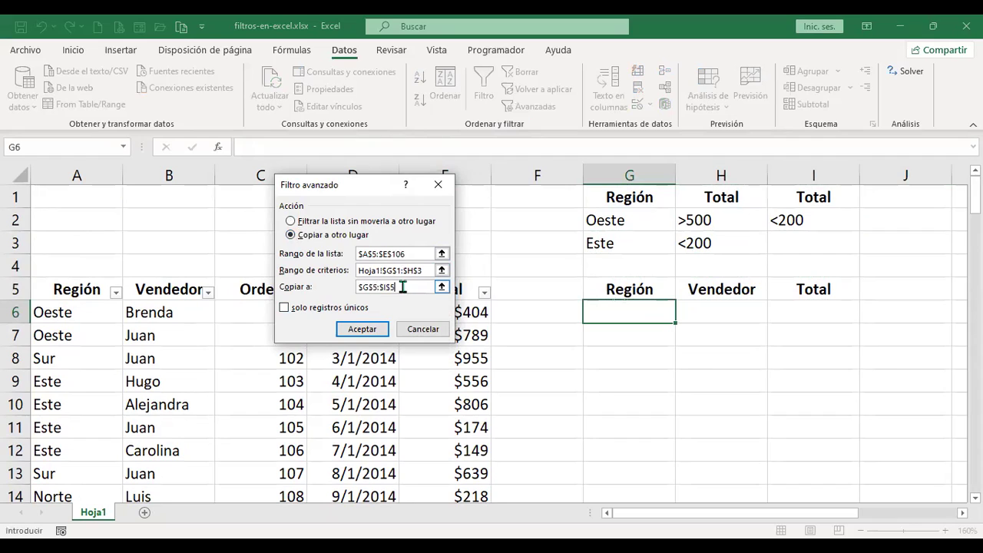
drag(407, 286, 357, 286)
key(BackSpace)
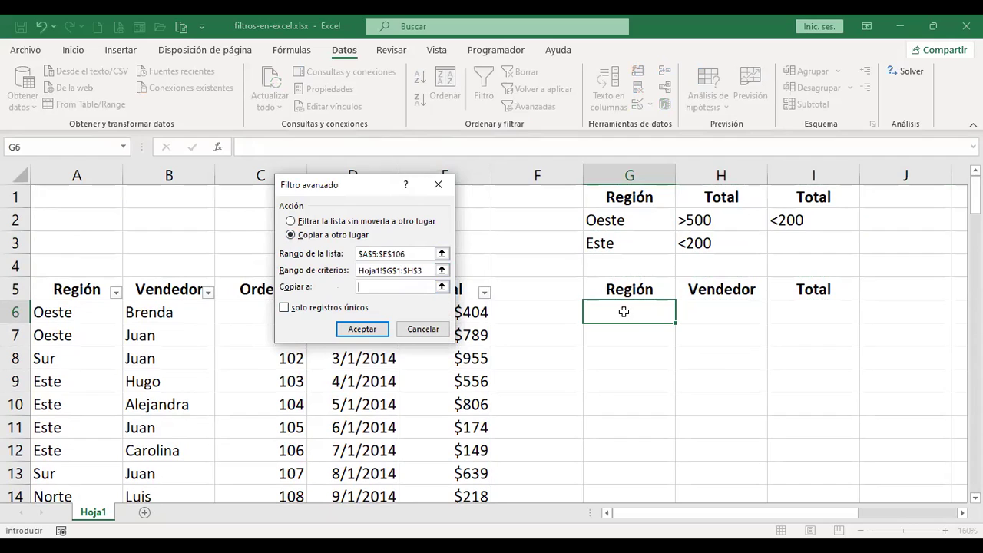
click(636, 289)
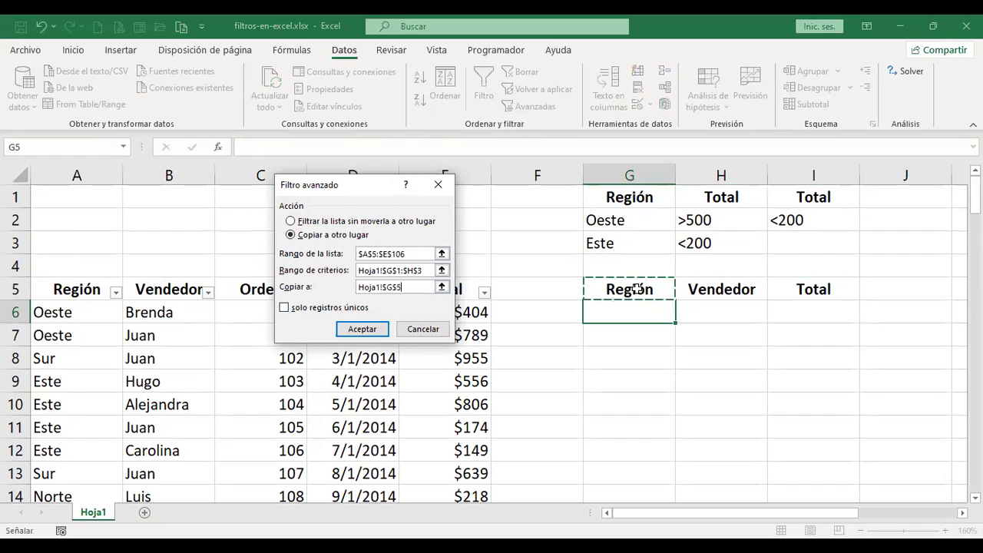
shift+click(790, 290)
click(379, 329)
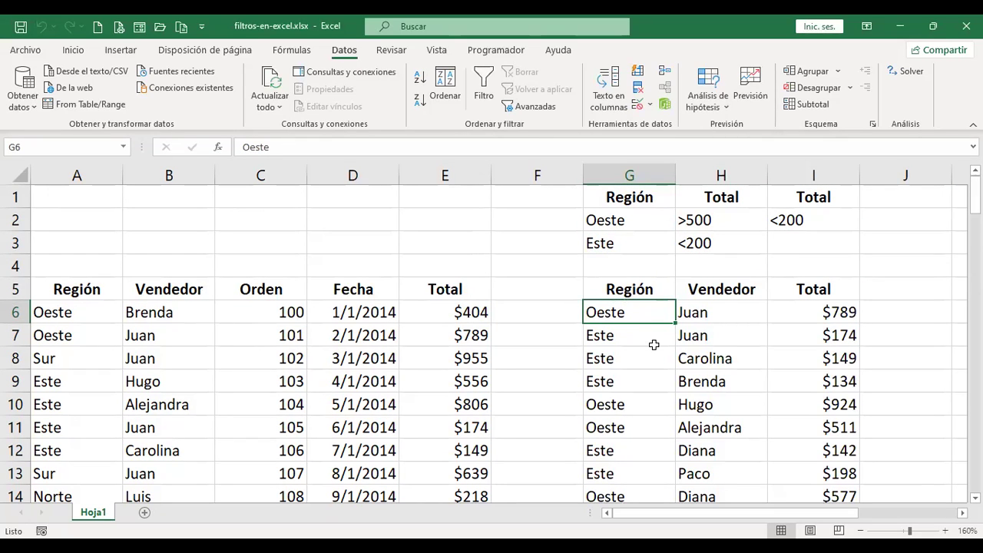
Review the extracted Oeste and Este records through the last row, comparing their Totals with the criteria in G1:H3 and the source list
scroll(654, 344, down, 6)
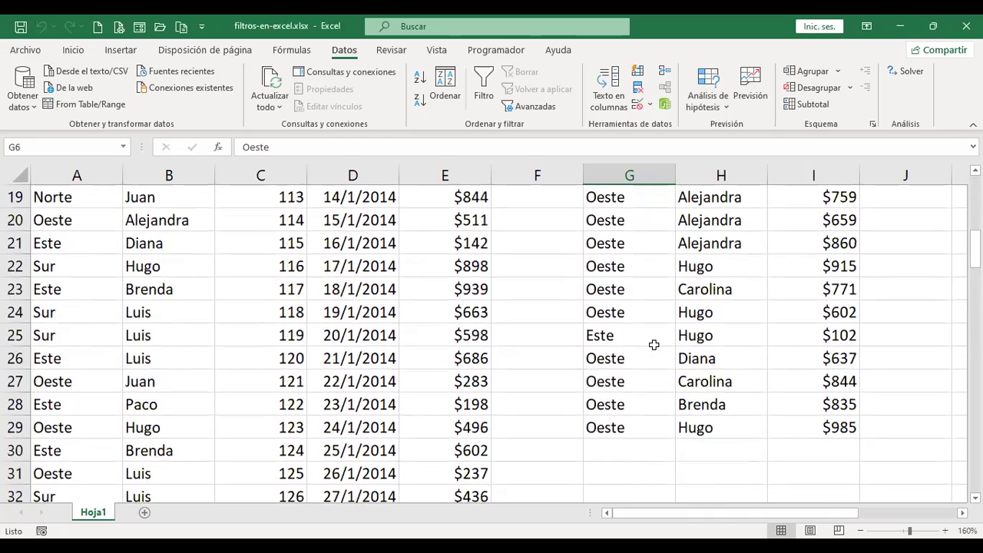
click(811, 337)
scroll(811, 338, up, 6)
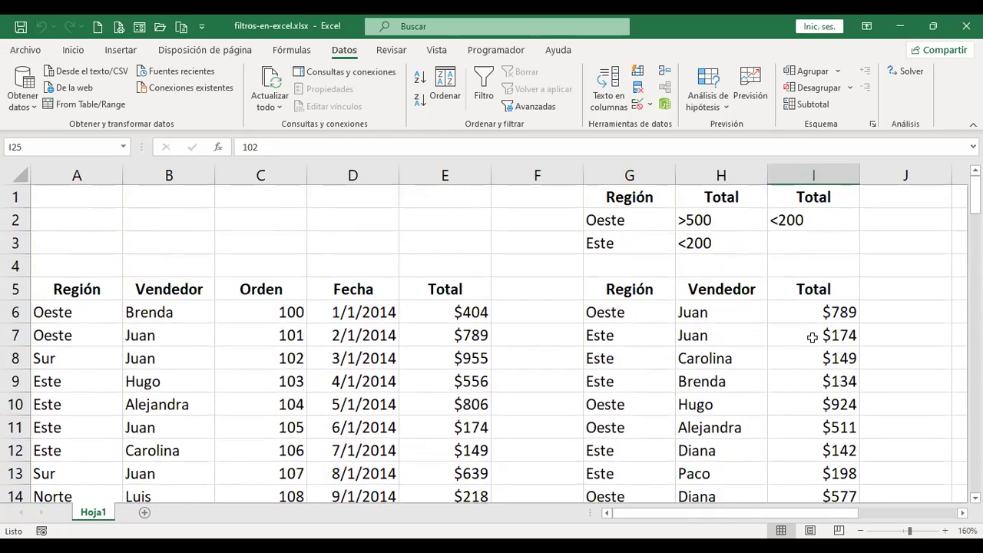
scroll(812, 337, down, 9)
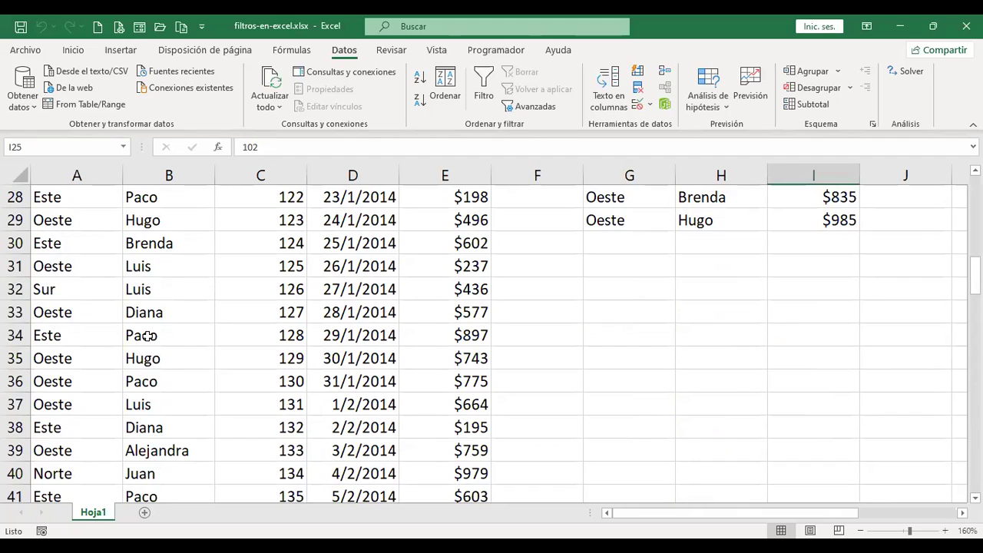
scroll(465, 358, up, 9)
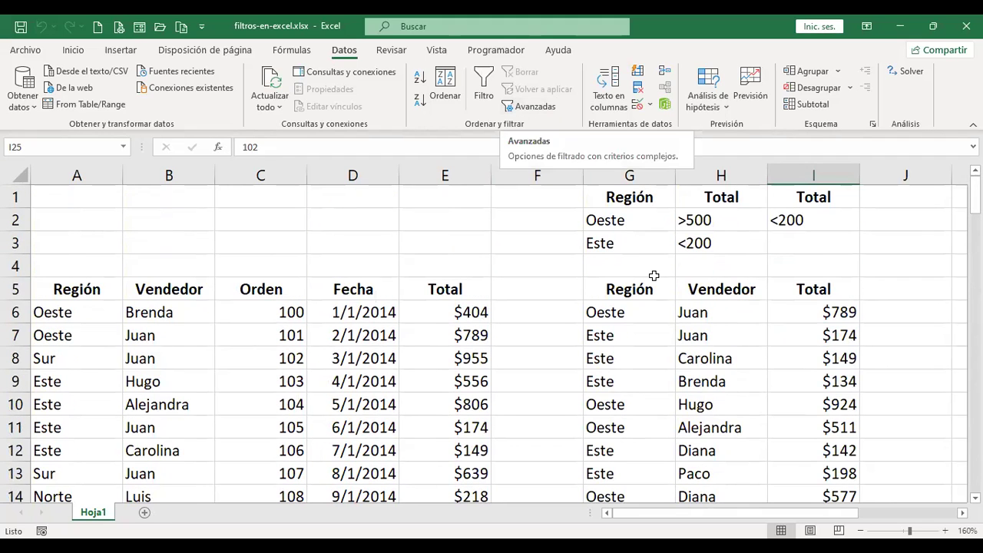
click(760, 288)
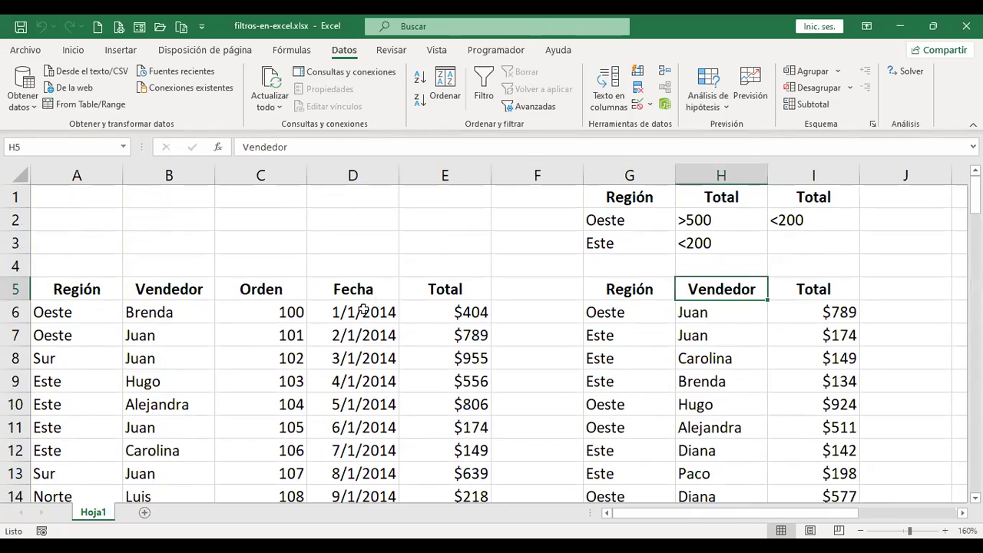
drag(103, 284, 440, 393)
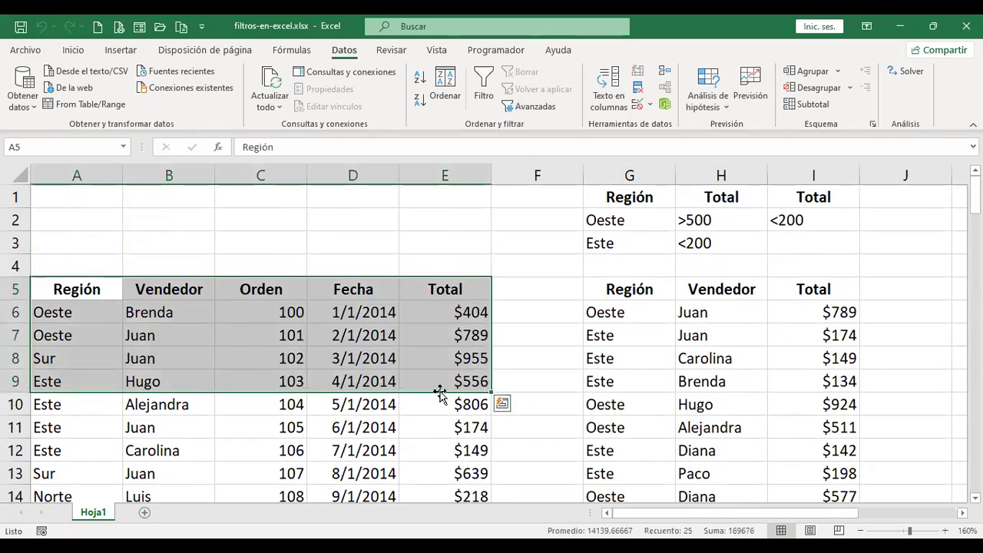
click(724, 357)
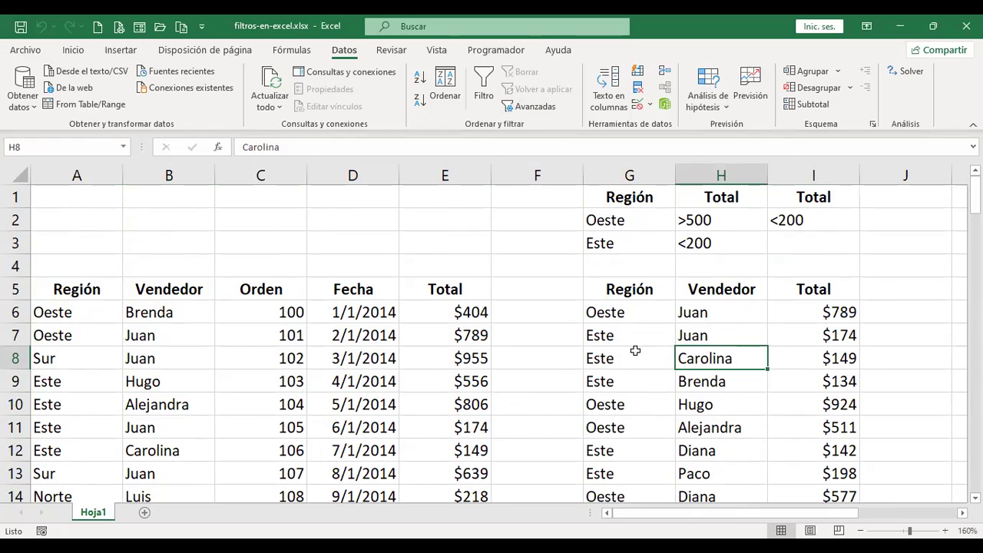
click(633, 352)
Check the list, criteria and copy-to ranges in the Advanced Filter settings, and close them without applying
click(519, 108)
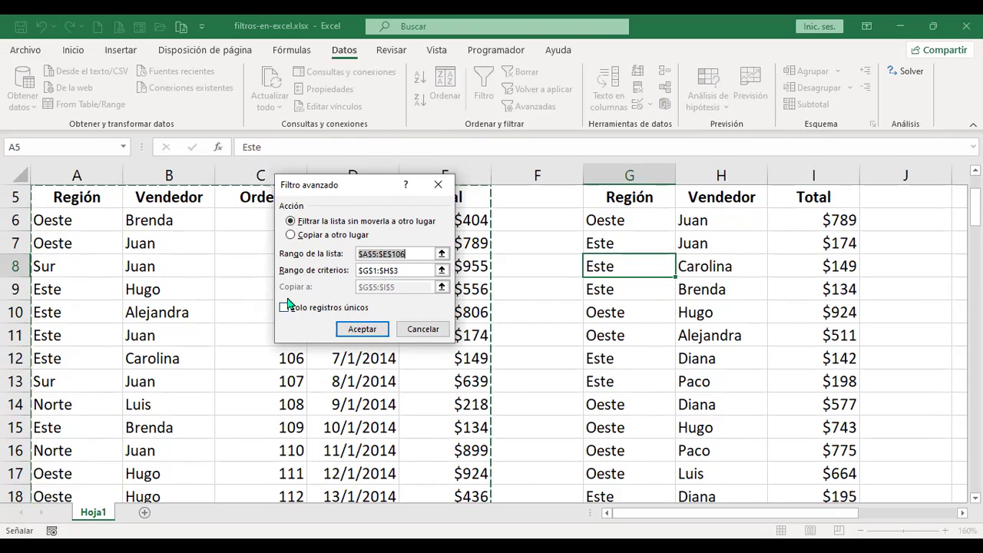
click(423, 331)
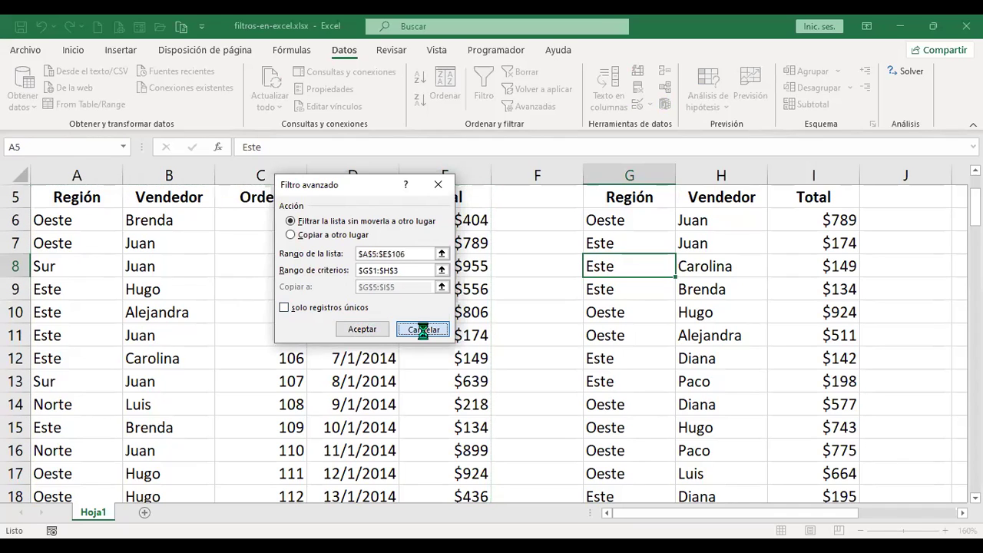
click(640, 361)
scroll(642, 362, up, 2)
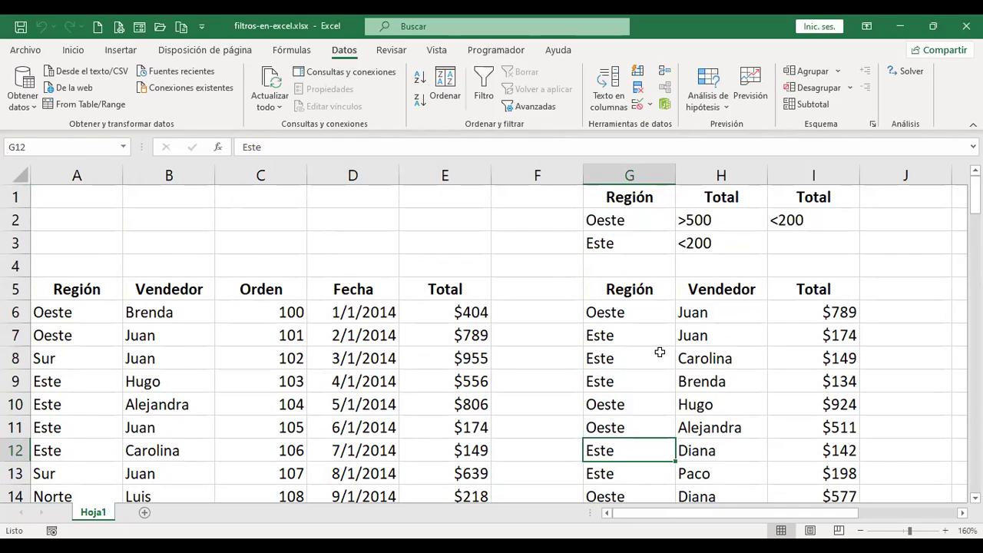